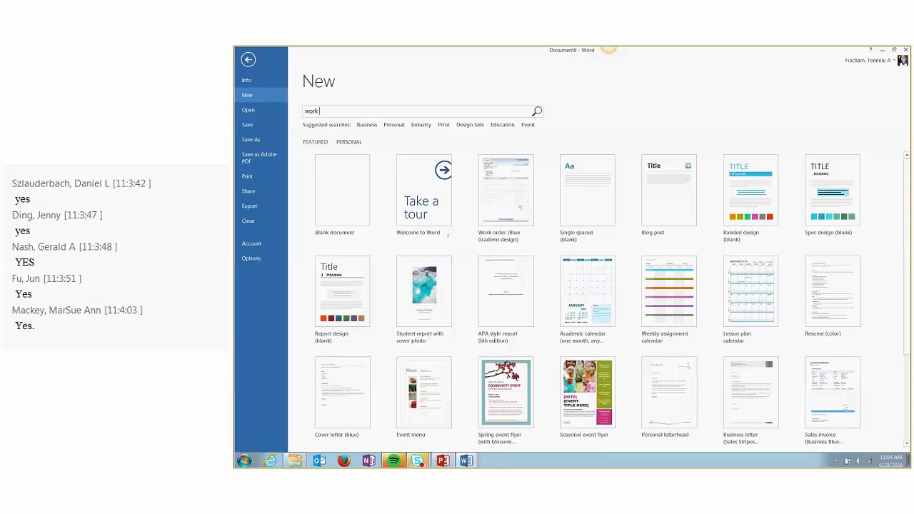
Step: Search the templates for "work order" and create a document from the Work order (Blue Gradient design) template
type("order")
key("Return")
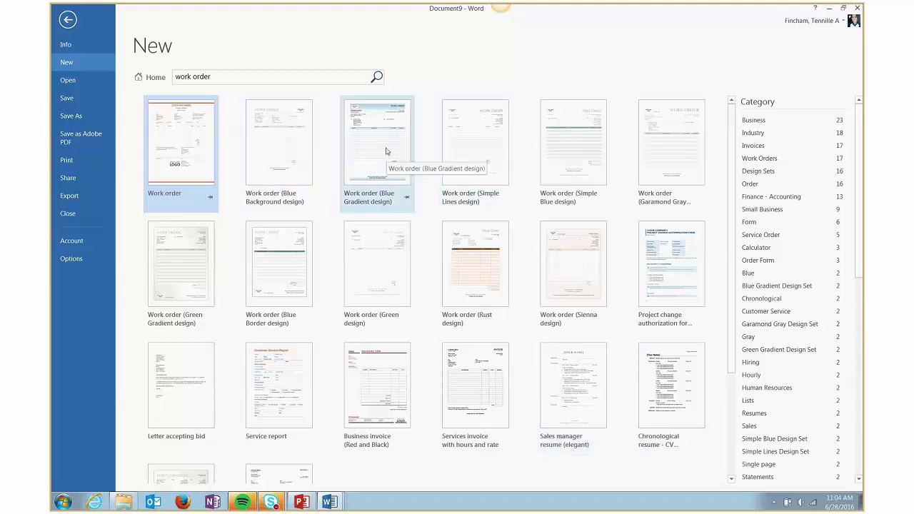
left_click(380, 127)
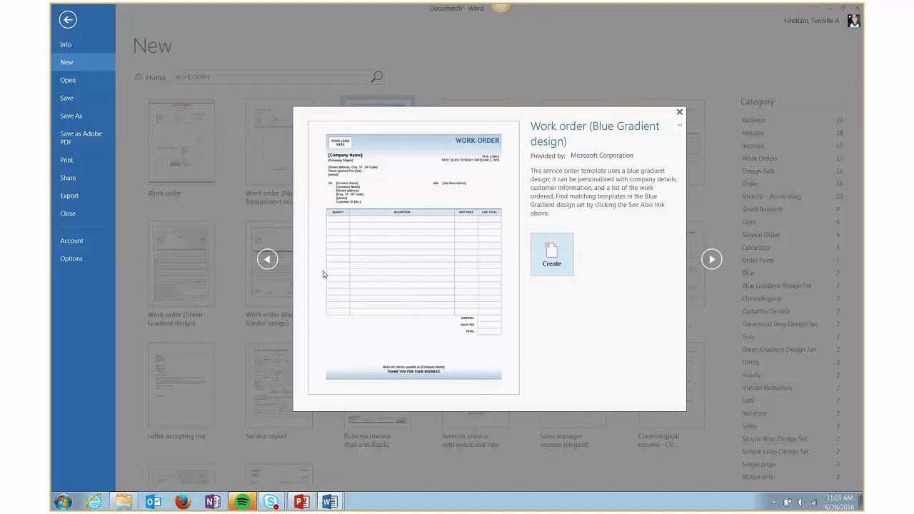
left_click(558, 263)
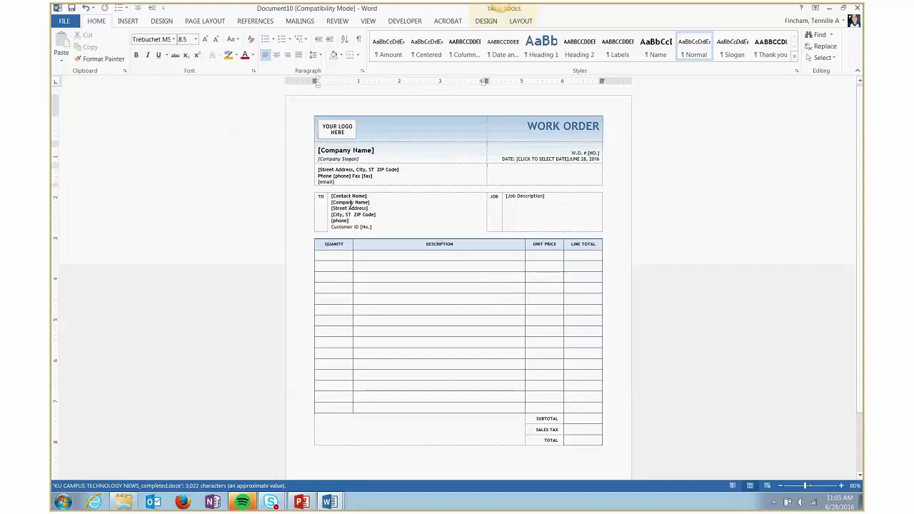
Step: Replace the company name placeholder at the head of the work order with "Technology Instruction"
scroll(354, 183, "down", 1)
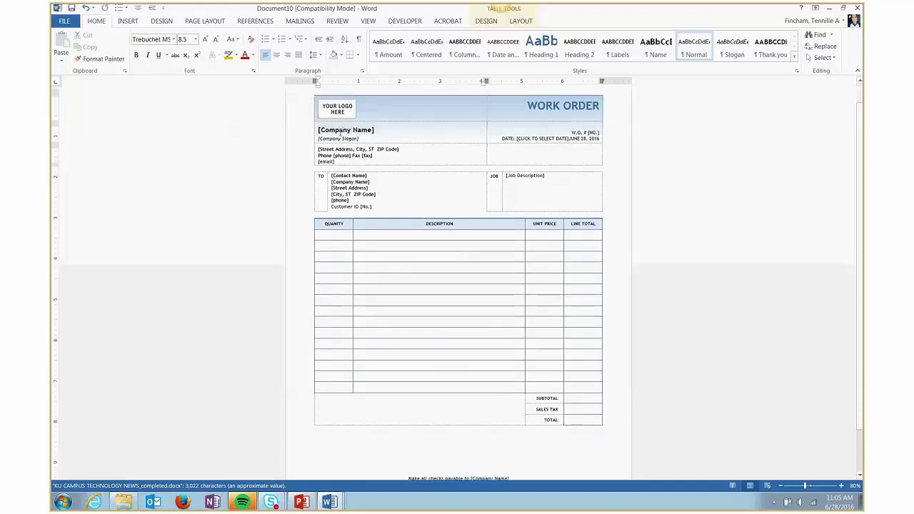
left_click(341, 131)
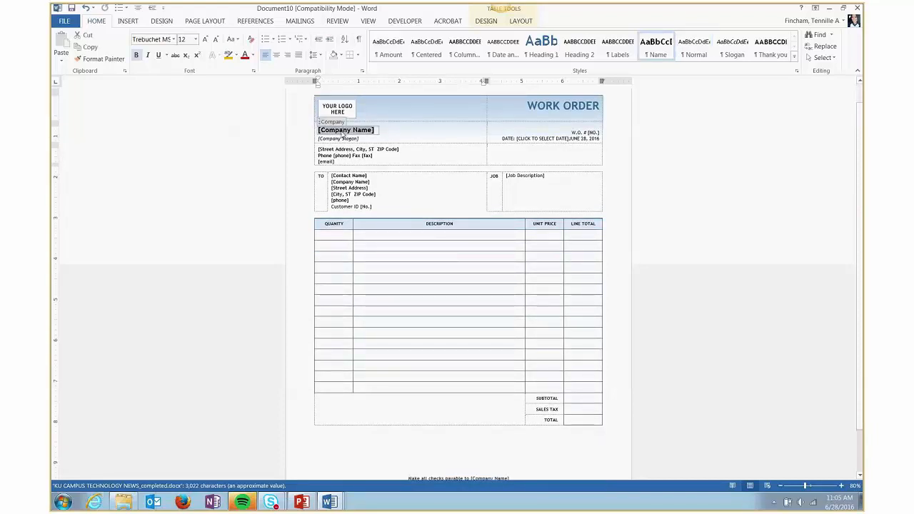
type("Technology Instruction")
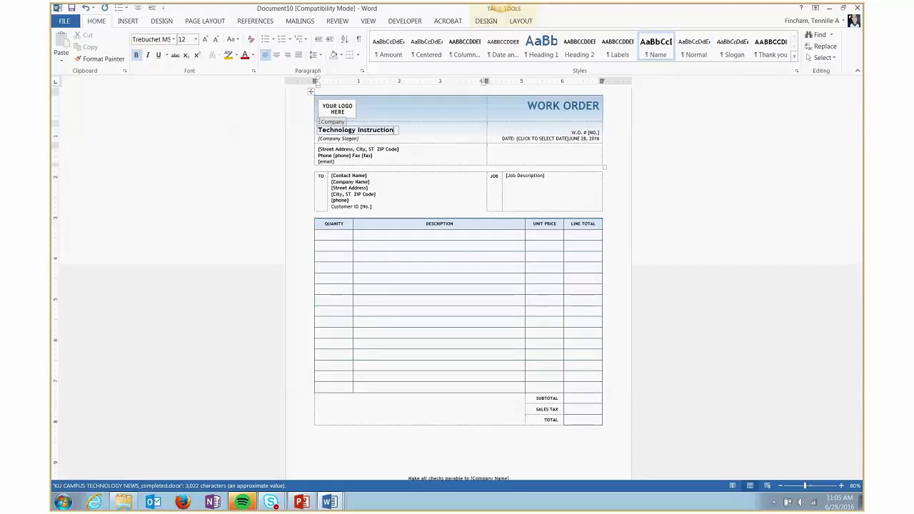
Step: Delete the company slogan placeholder and its empty line beneath the company name
left_click(355, 139)
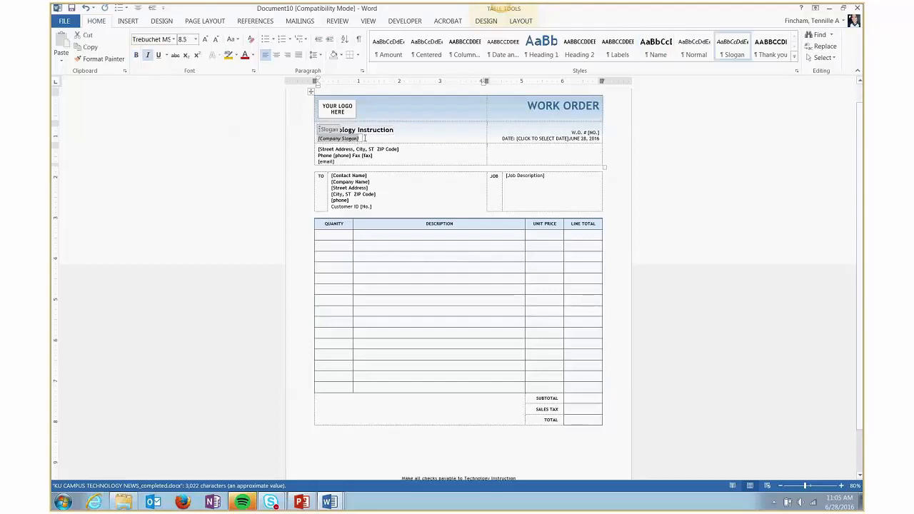
key("BackSpace")
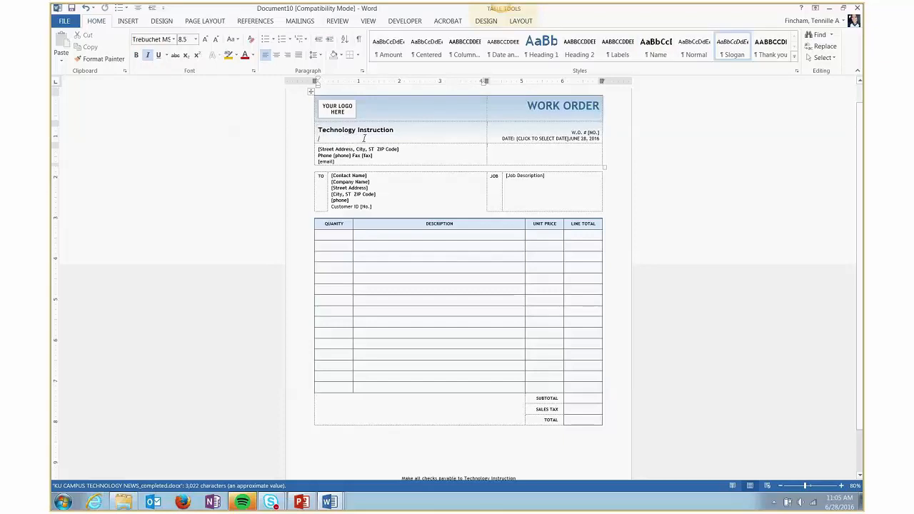
key("BackSpace")
left_click(365, 137)
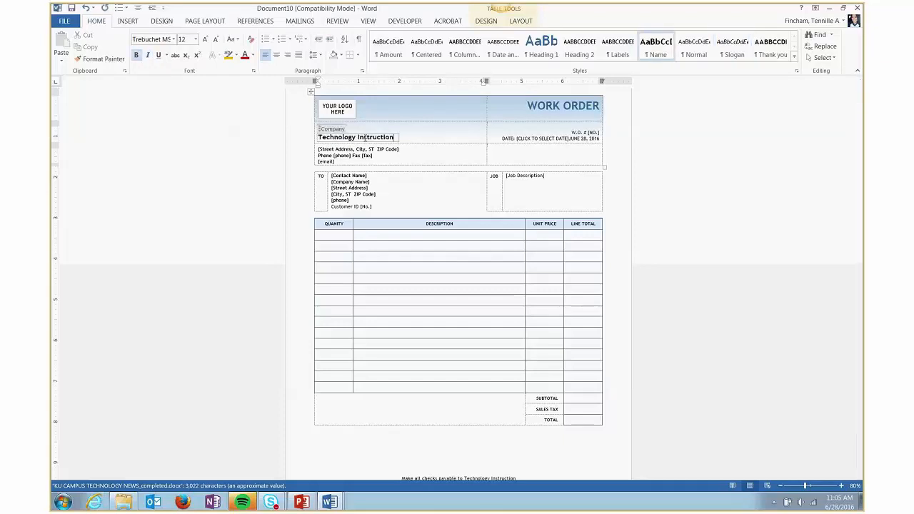
Step: Examine the work order's fill-in fields: the sender's address, then the contact, company, street, city, phone and customer ID lines
left_click(366, 149)
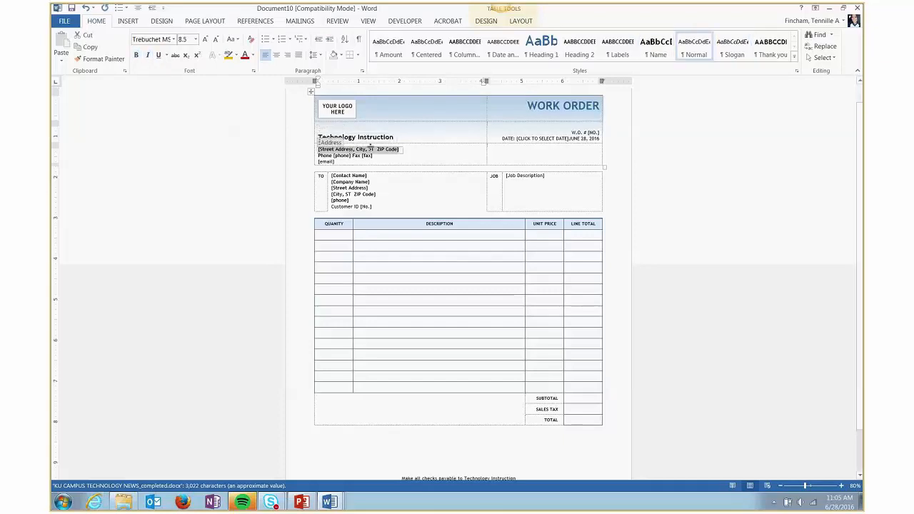
left_click(354, 175)
left_click(350, 182)
left_click(349, 188)
left_click(350, 194)
left_click(341, 200)
left_click(344, 206)
scroll(348, 205, "down", 1)
scroll(351, 203, "up", 2)
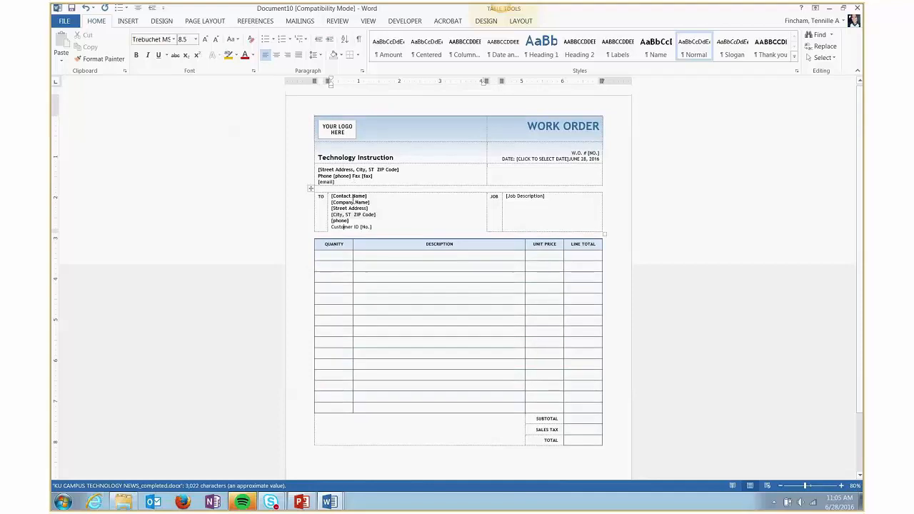
left_click(348, 197)
left_click(350, 203)
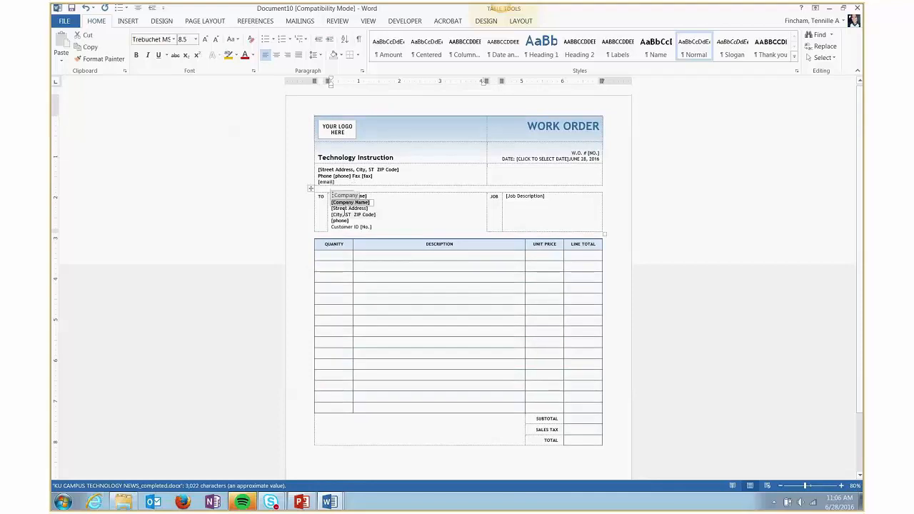
left_click(346, 209)
left_click(371, 215)
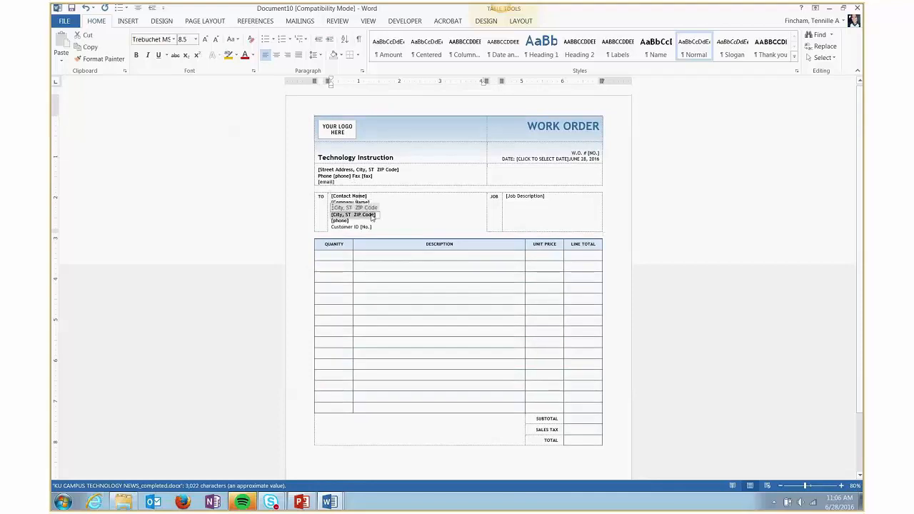
left_click(342, 220)
left_click(341, 227)
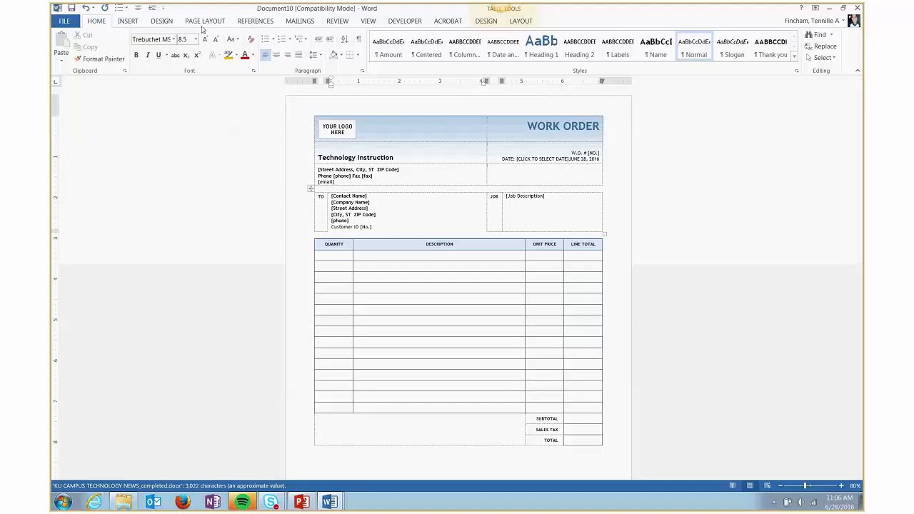
Step: Apply the Facet theme to the work order
left_click(160, 24)
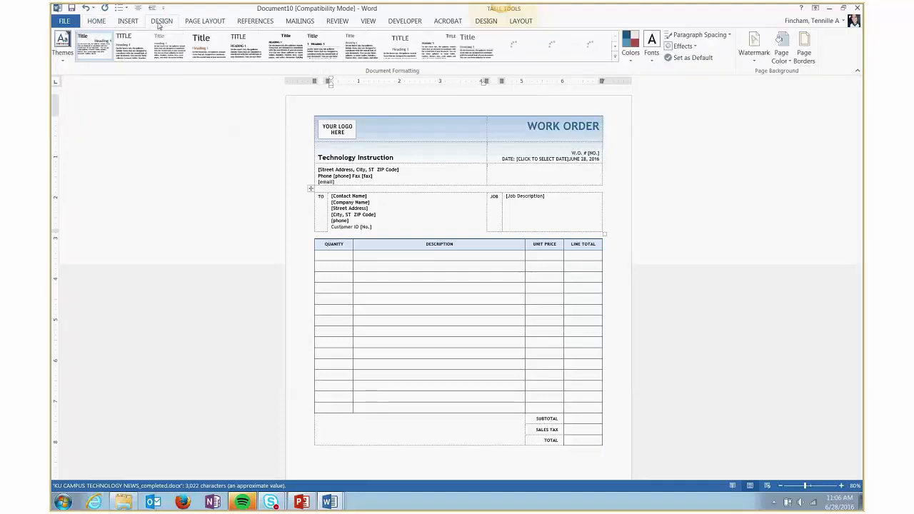
left_click(64, 57)
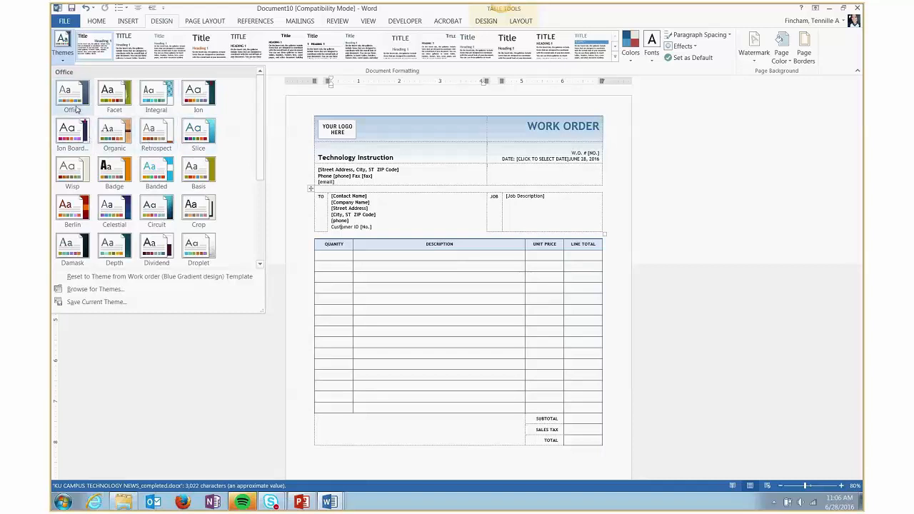
left_click(117, 106)
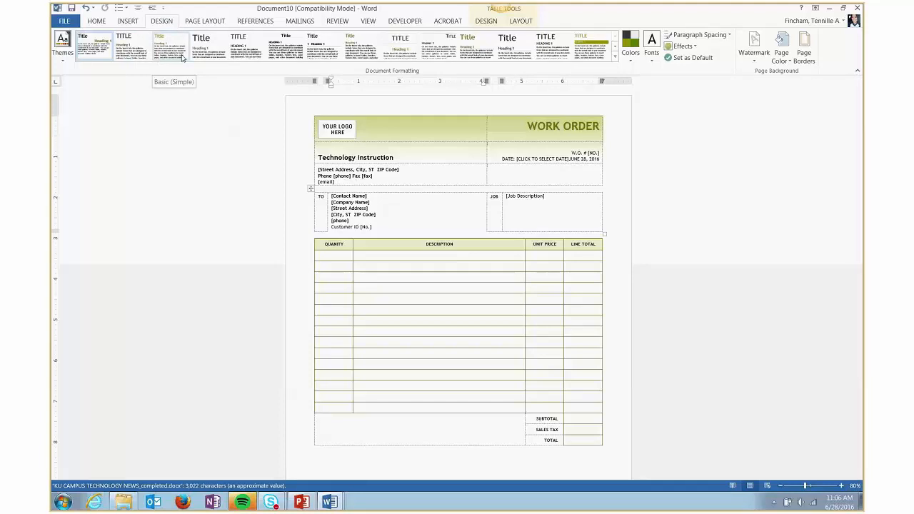
Step: Try several different document style sets on the work order
left_click(207, 57)
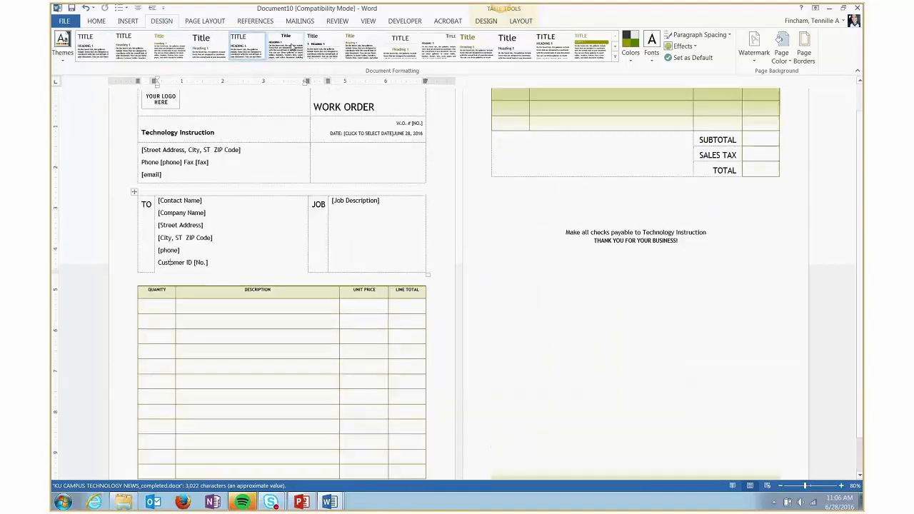
left_click(362, 44)
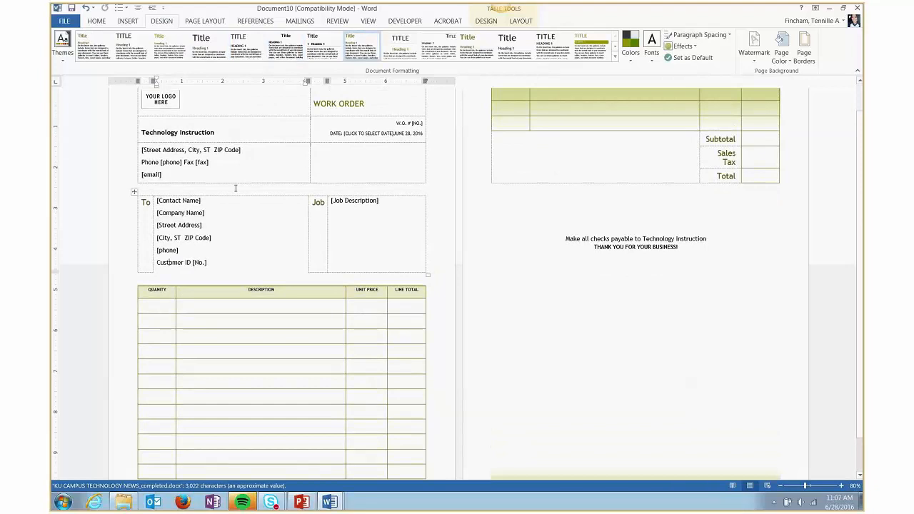
left_click(400, 44)
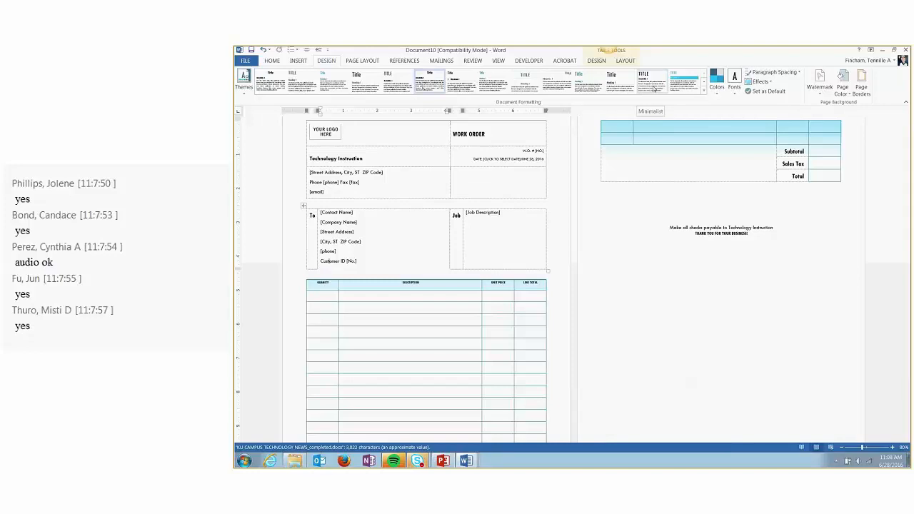
Step: Change the document's theme colors to the Blue color set
left_click(717, 95)
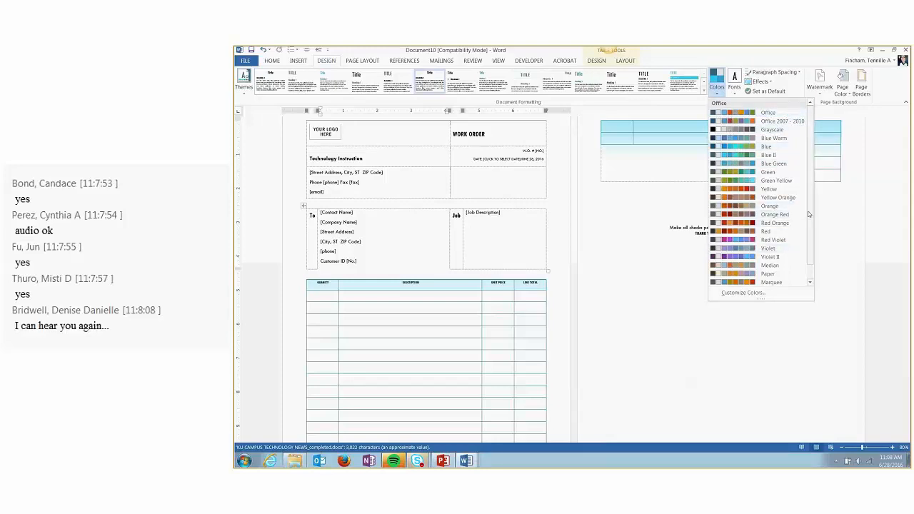
scroll(808, 214, "down", 2)
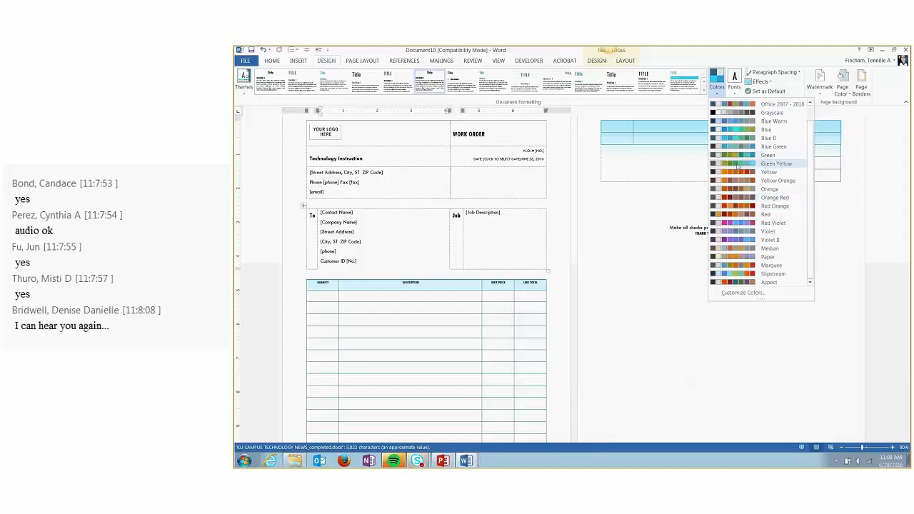
scroll(737, 165, "up", 2)
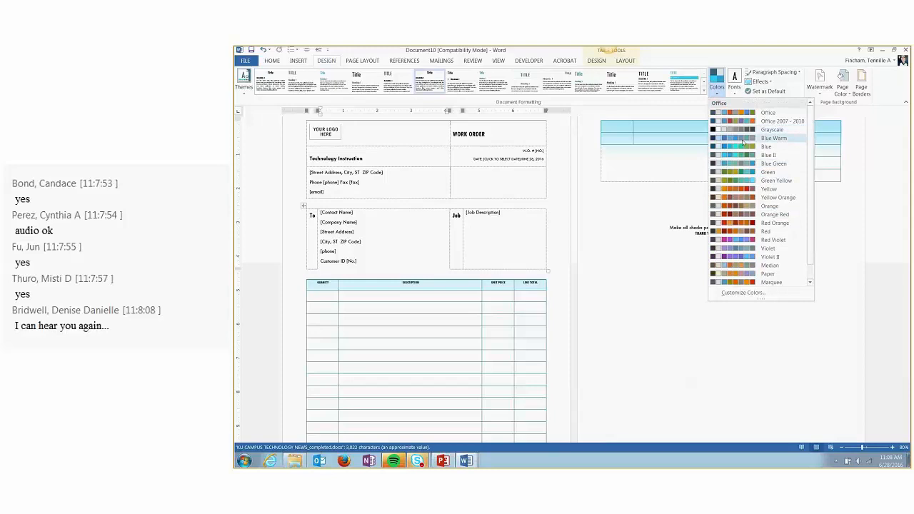
left_click(742, 147)
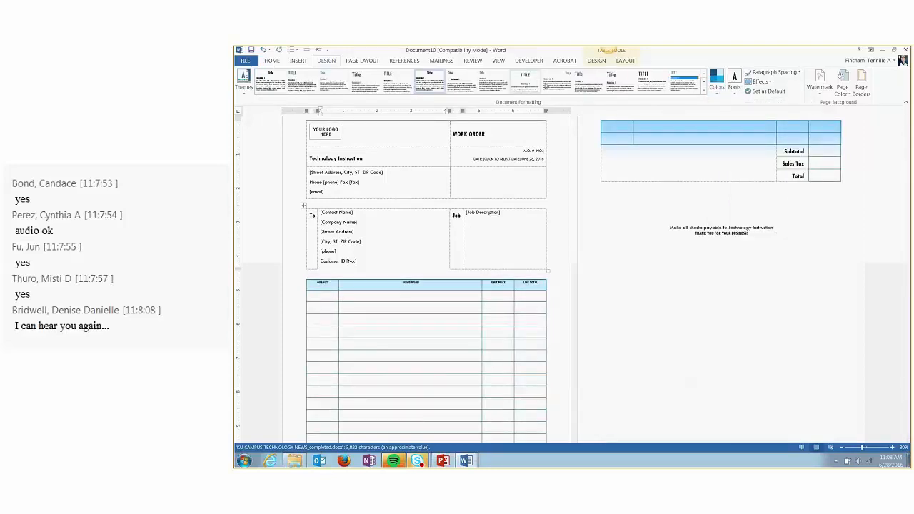
Step: Try the style set with the shaded title bar, and switch the document to the Minimalist style set
left_click(676, 84)
scroll(642, 115, "up", 2)
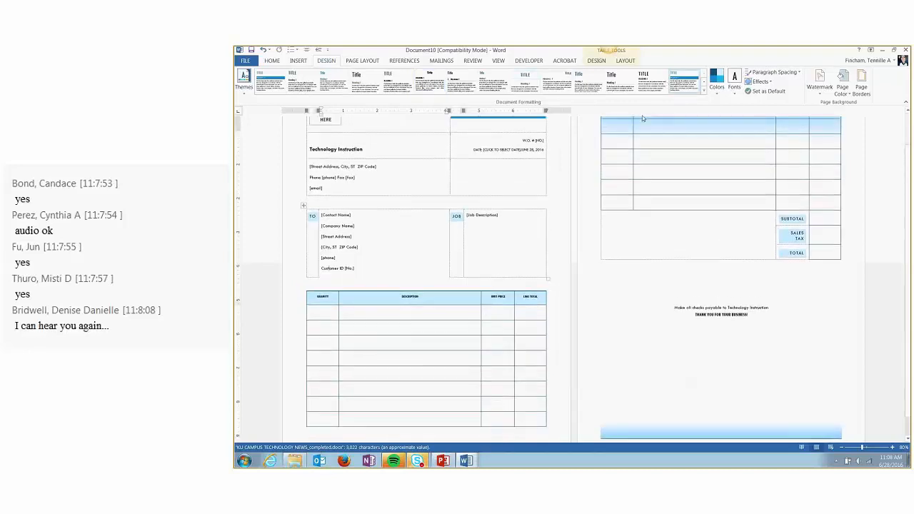
left_click(650, 84)
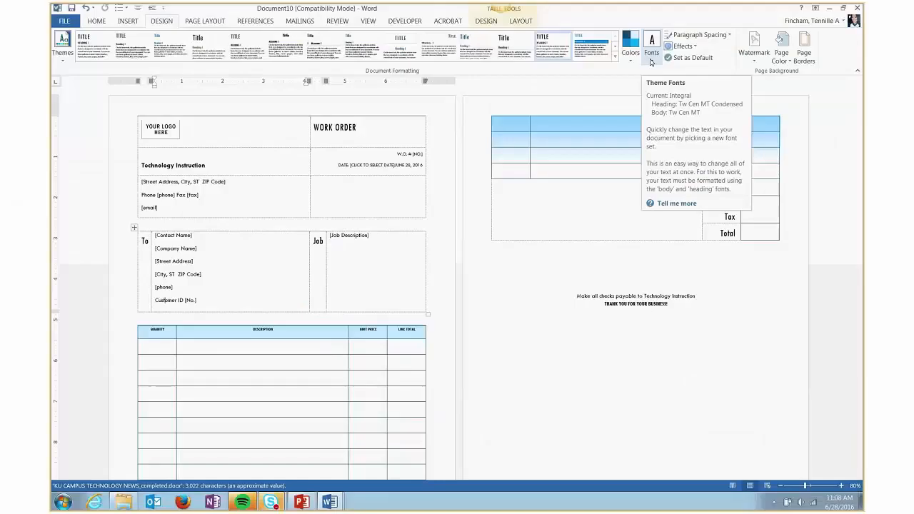
Step: Change the document's theme fonts to a serif font set
left_click(651, 57)
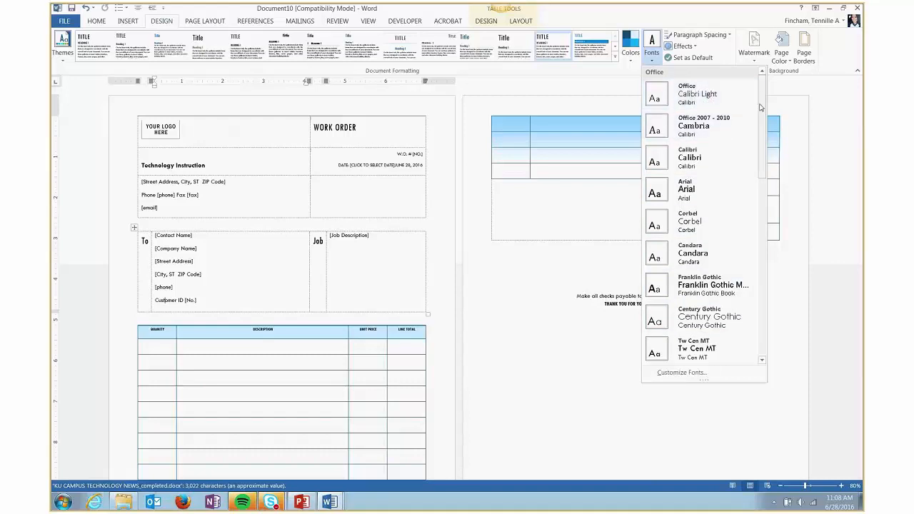
left_click_drag(761, 108, 771, 163)
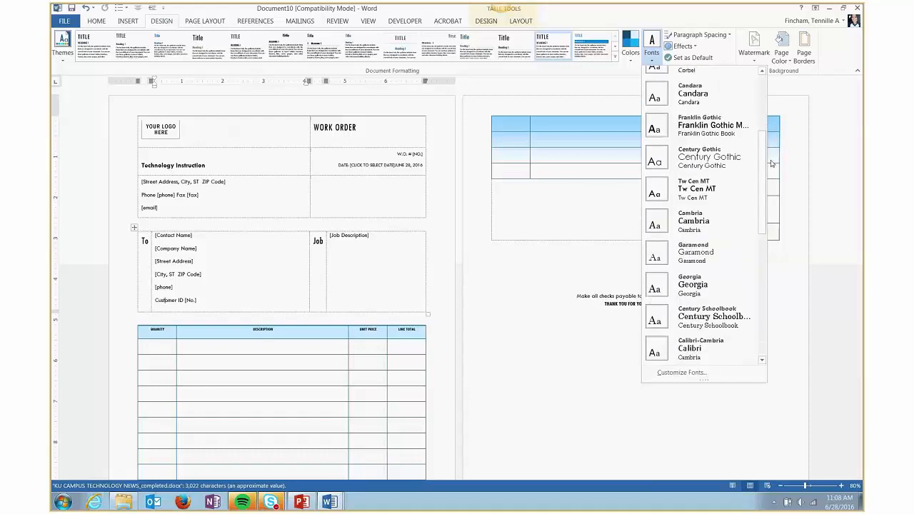
left_click(712, 283)
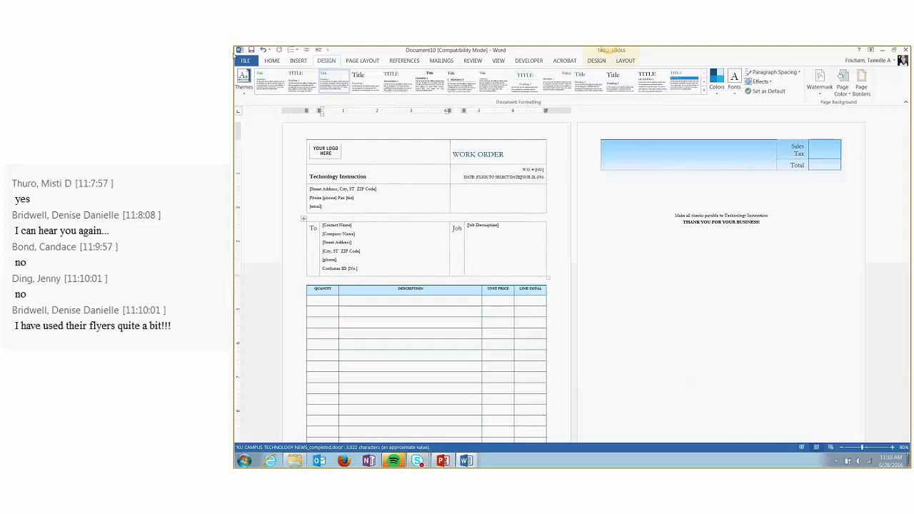
Step: Look for further new-document templates, entering "newsletters" and searching for "cards"
left_click(245, 60)
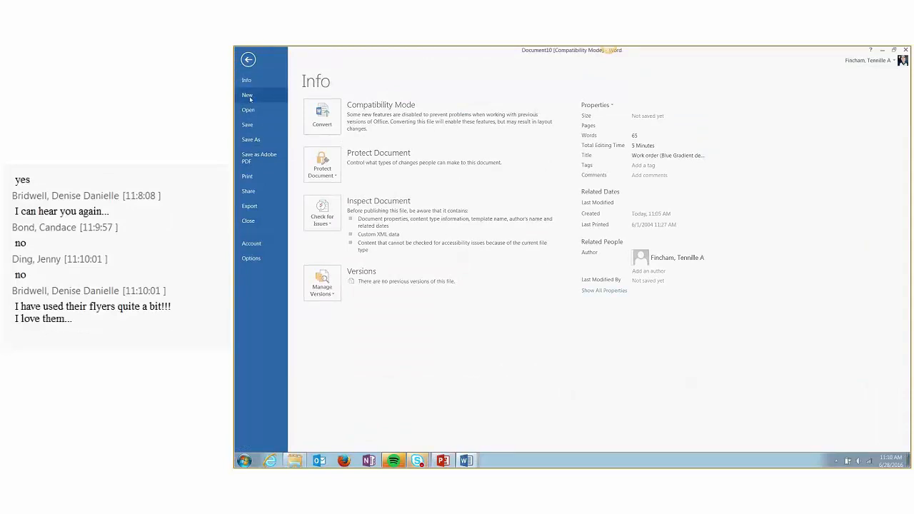
left_click(250, 99)
type("newsletters")
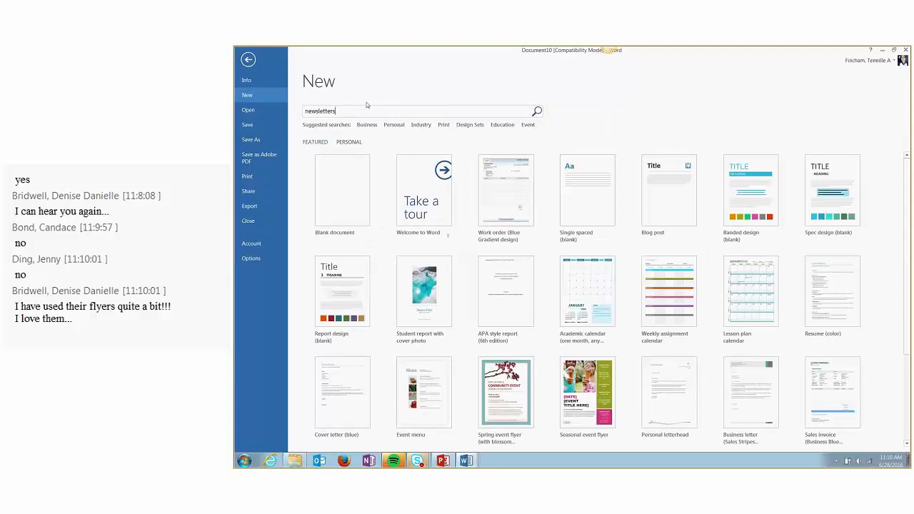
key("Return")
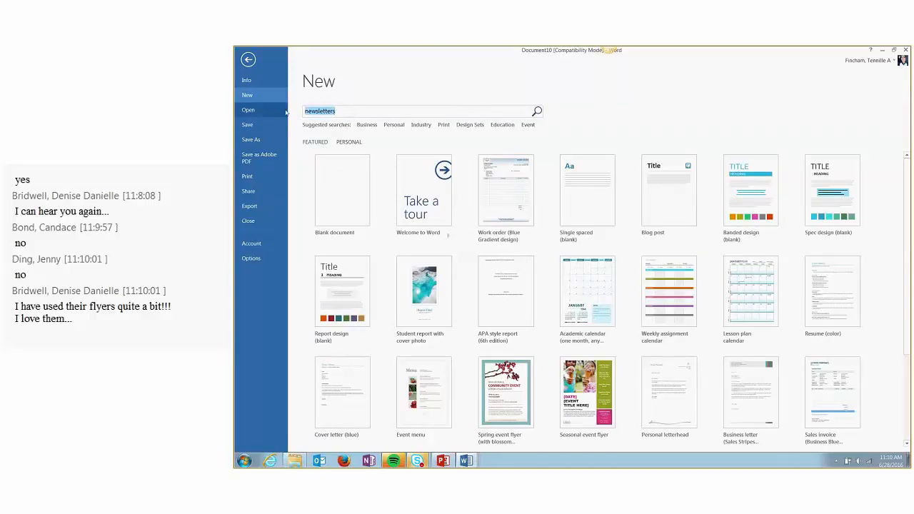
type("cards")
key("Return")
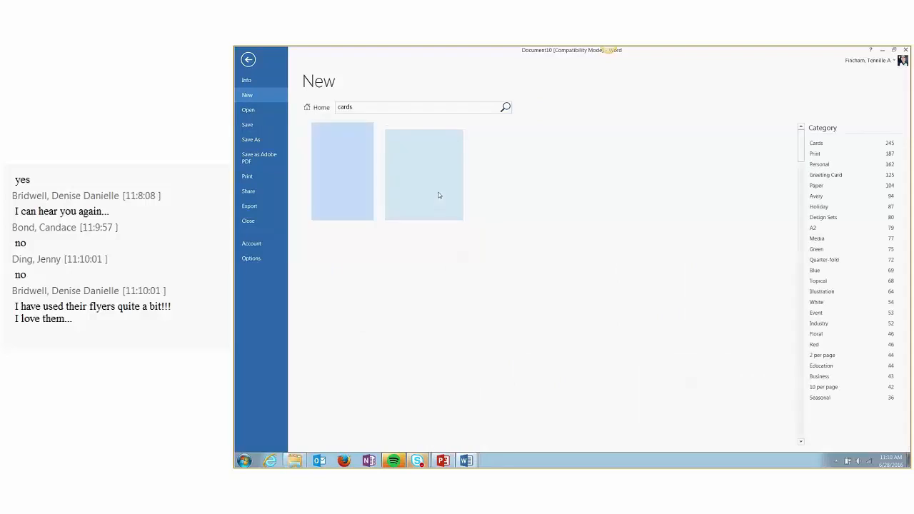
Step: Search the templates for "newsletters" and return to the work order document
left_click(399, 113)
type("newsletters")
key("Return")
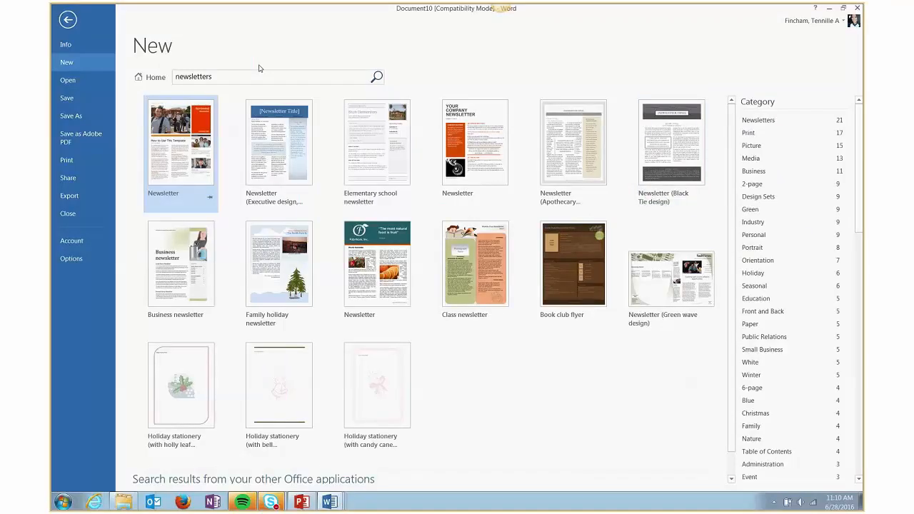
left_click(68, 20)
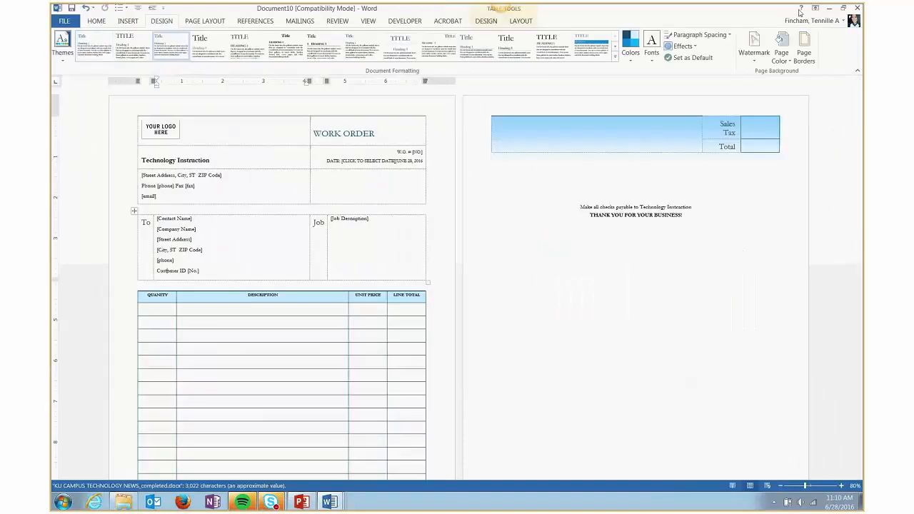
Step: Put the open windows away, bring up KU CAMPUS TECHNOLOGY NEWS_completed.docx and examine the finished newsletter's headings, columns, table and arrow shapes
left_click(828, 9)
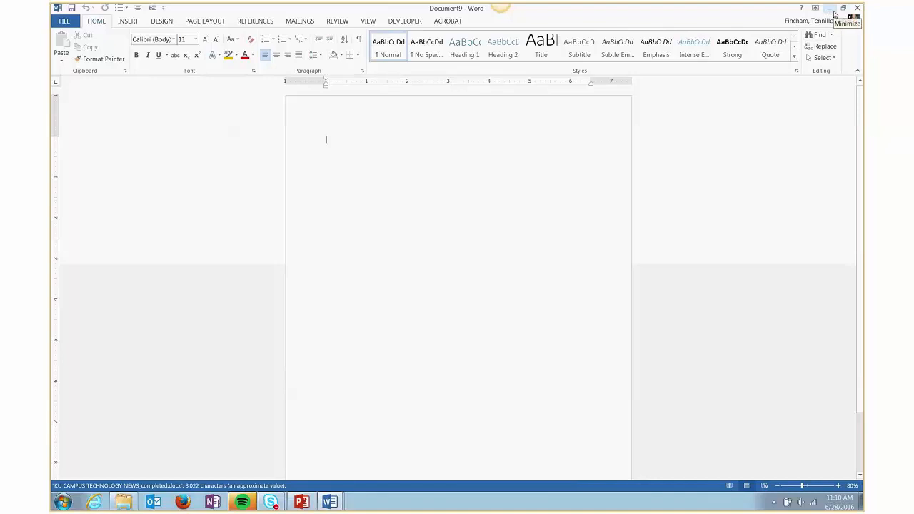
left_click(834, 13)
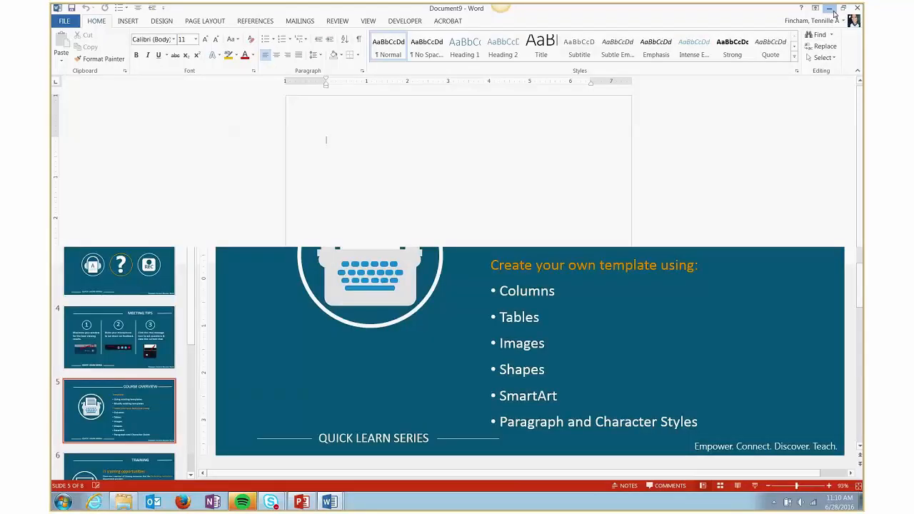
left_click(828, 8)
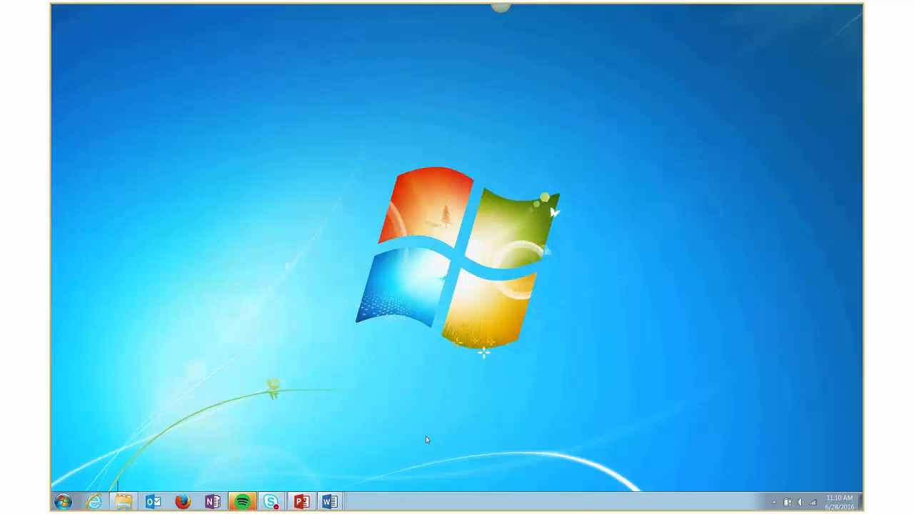
left_click(330, 503)
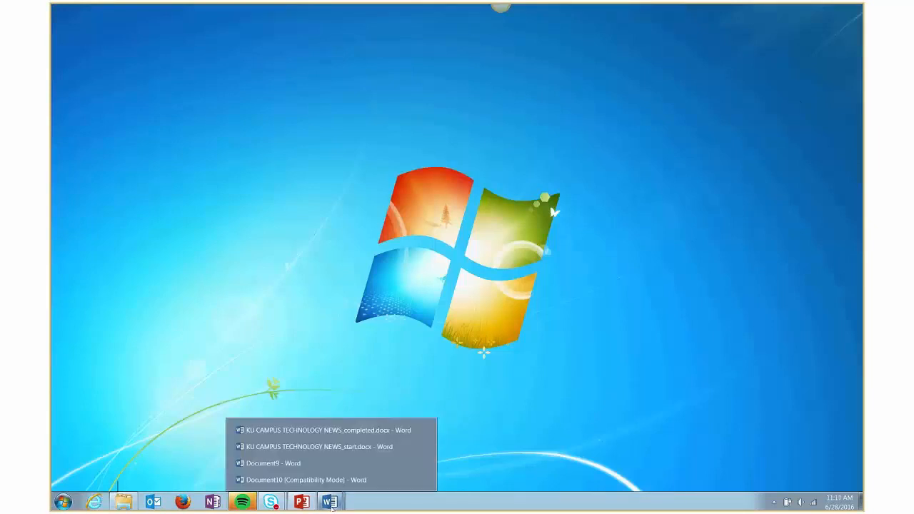
left_click(312, 436)
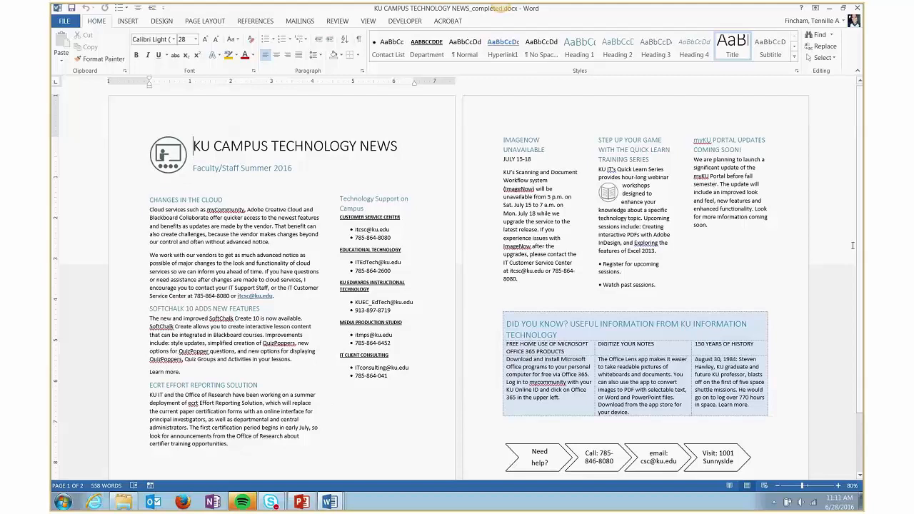
left_click_drag(860, 250, 863, 294)
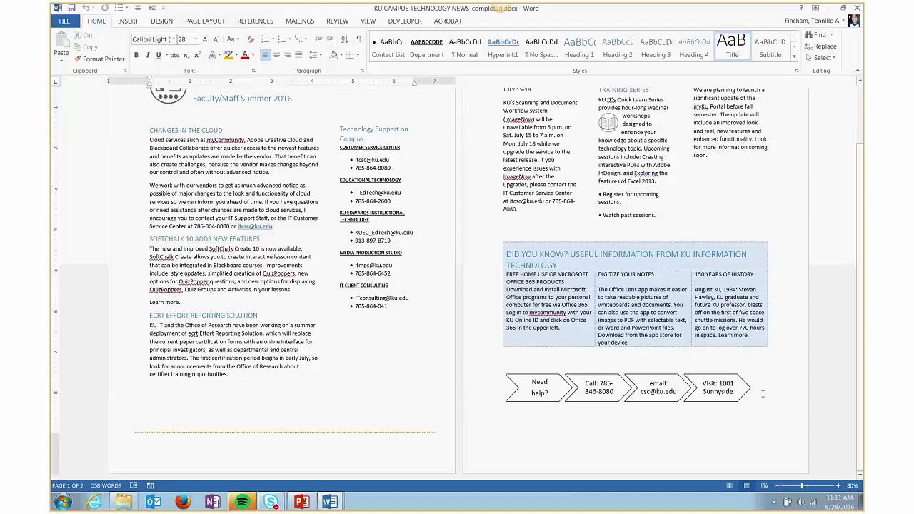
scroll(763, 393, "up", 1)
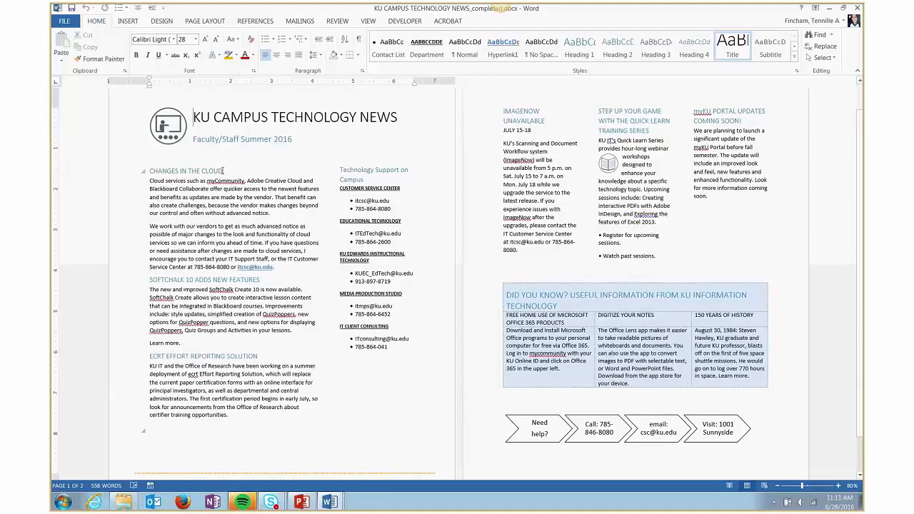
left_click_drag(224, 171, 153, 194)
left_click(367, 194)
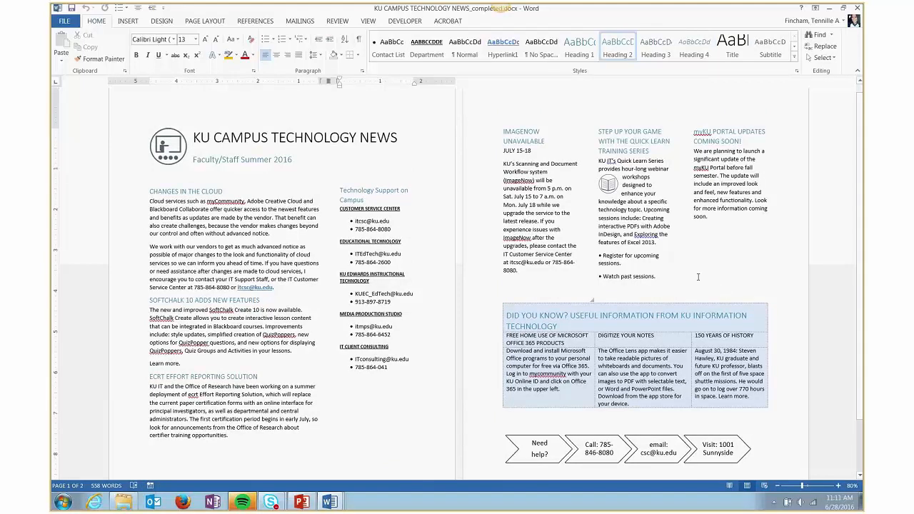
scroll(697, 277, "down", 2)
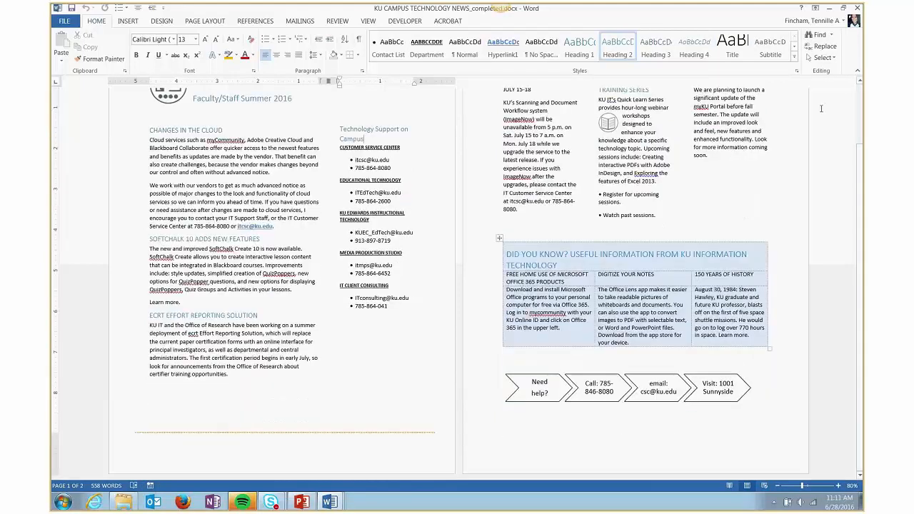
Step: Switch to the unformatted newsletter KU CAMPUS TECHNOLOGY NEWS_start.docx and enlarge its view to 100%
left_click(829, 12)
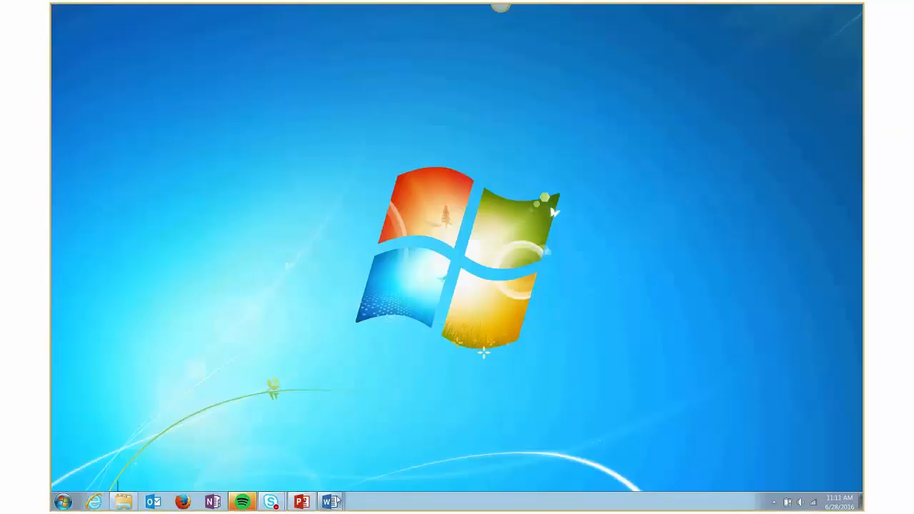
mouse_move(337, 501)
left_click(340, 448)
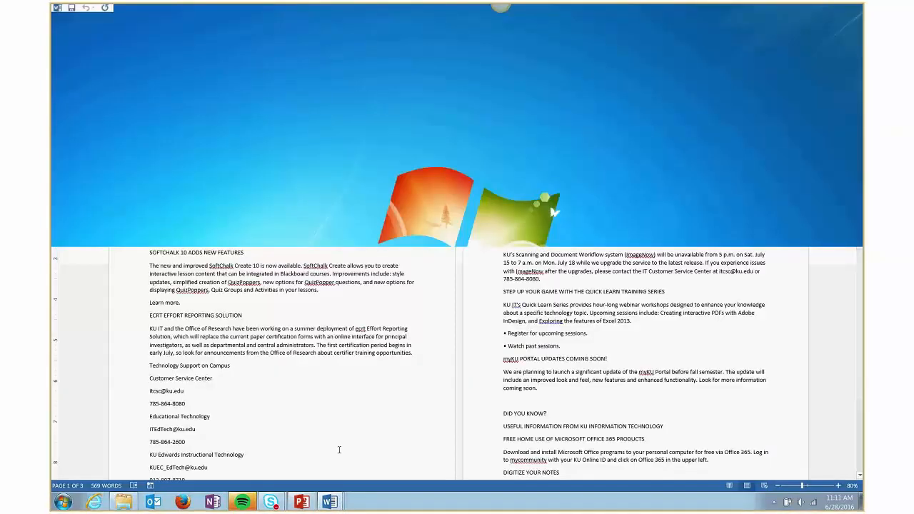
left_click(318, 391)
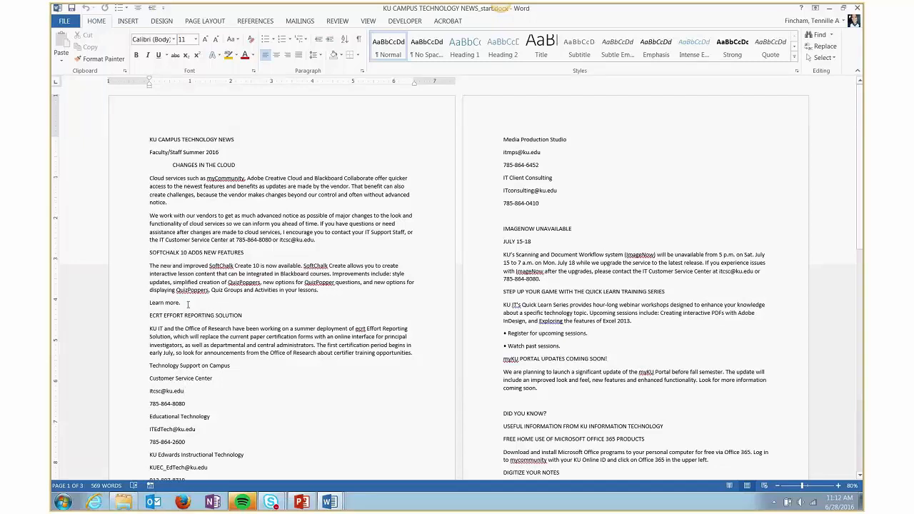
left_click_drag(187, 304, 153, 251)
left_click(215, 290)
left_click(838, 486)
left_click(839, 486)
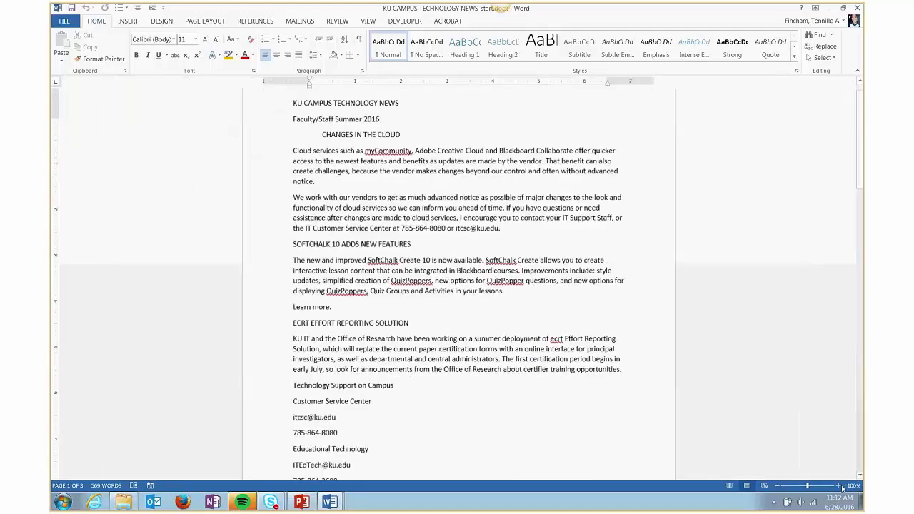
left_click_drag(860, 160, 835, 124)
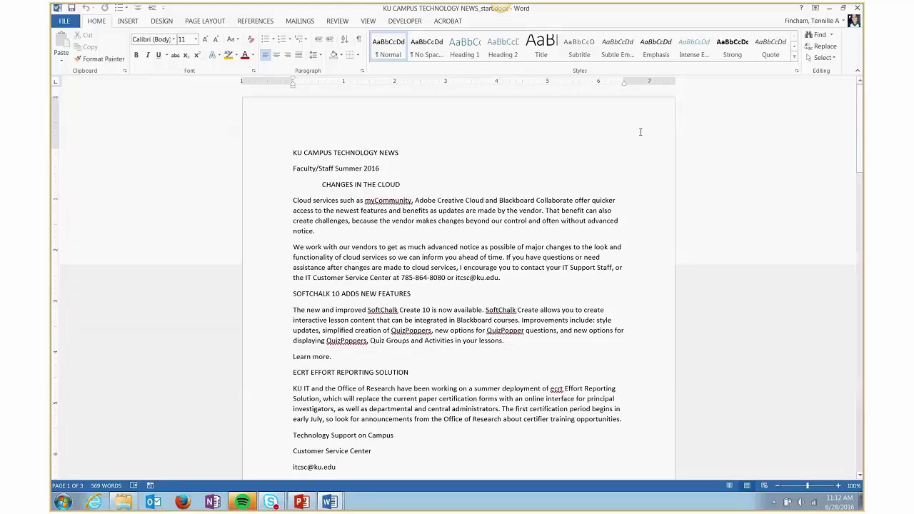
Step: Apply the Title style to the "KU CAMPUS TECHNOLOGY NEWS" line and Heading 2 to "Faculty/Staff Summer 2016"
left_click_drag(322, 185, 401, 185)
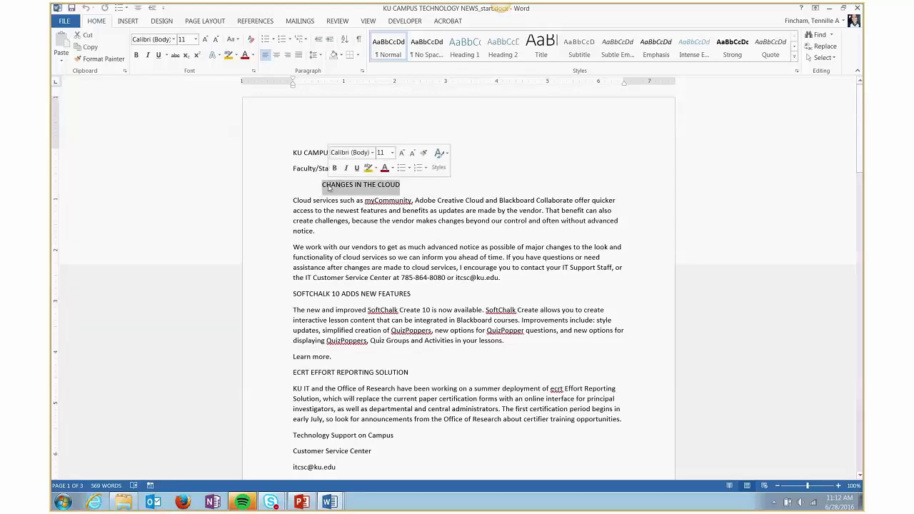
left_click(402, 185)
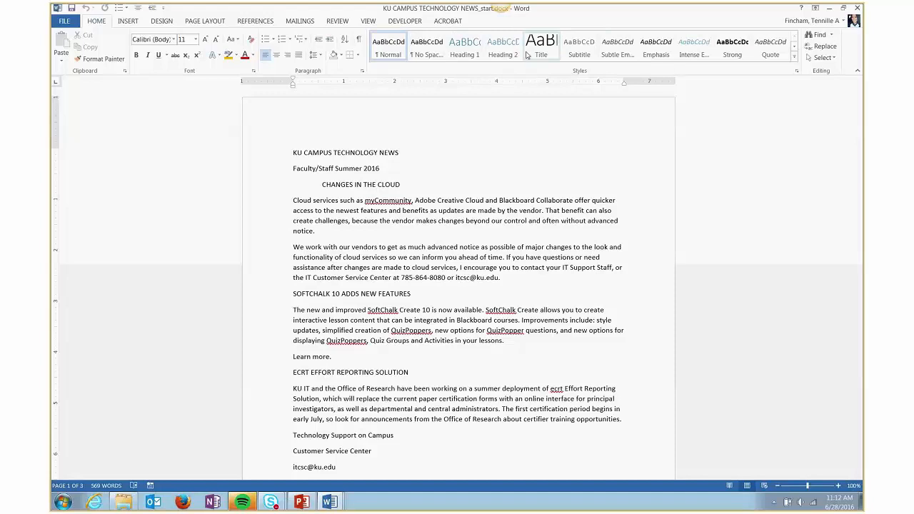
left_click(402, 184)
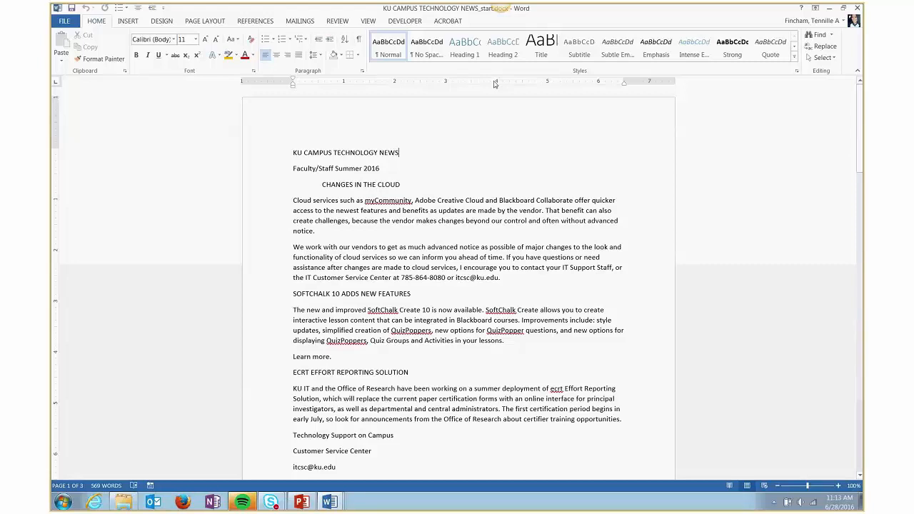
left_click(537, 60)
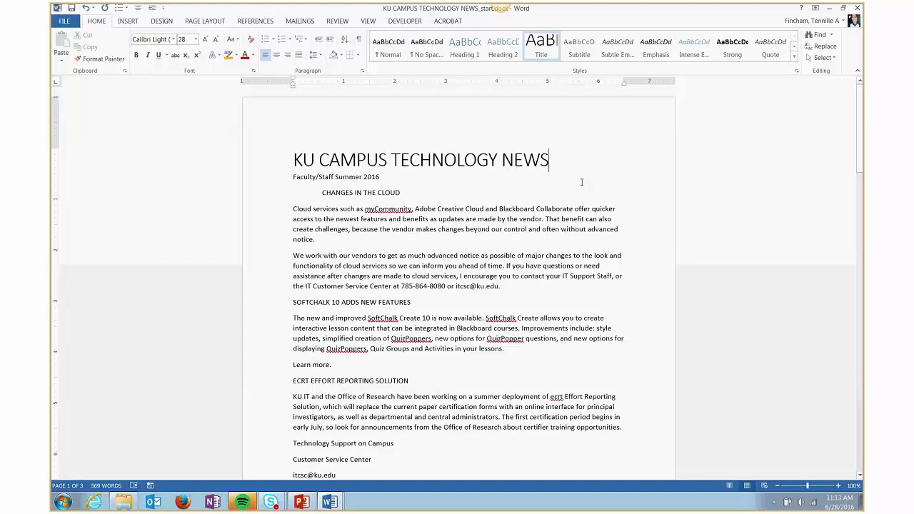
left_click(390, 177)
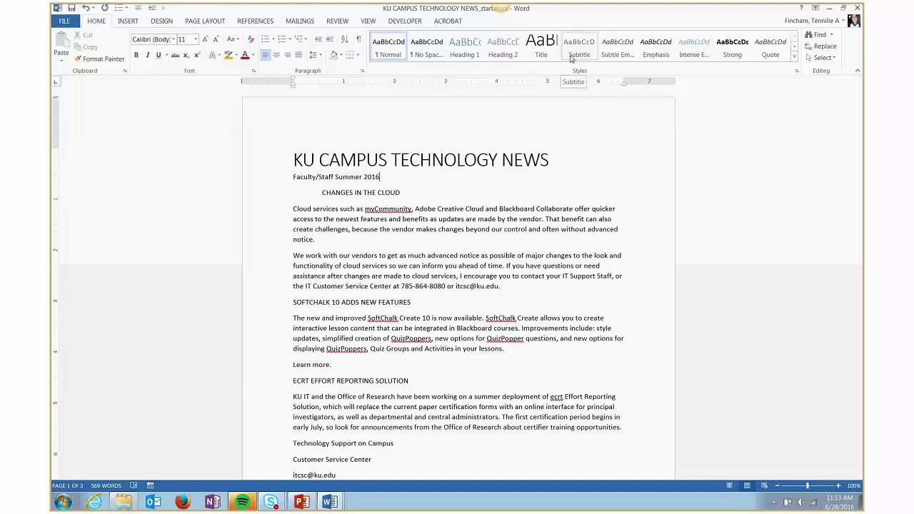
left_click(500, 48)
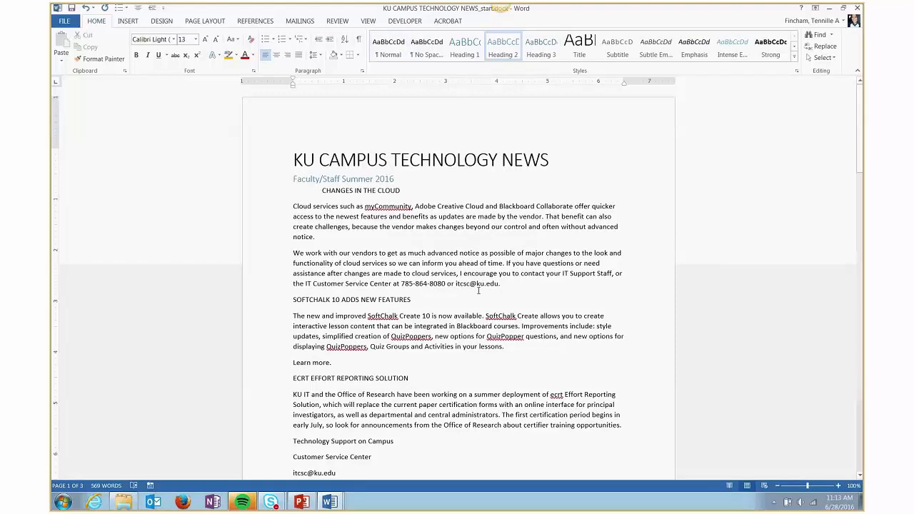
Step: Apply Heading 2 to the "CHANGES IN THE CLOUD" line and remove its indent
left_click(402, 190)
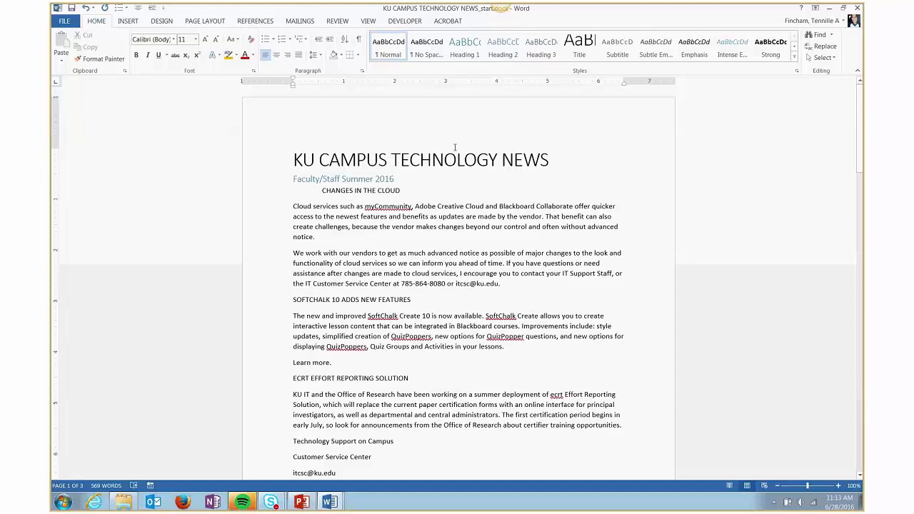
left_click(505, 47)
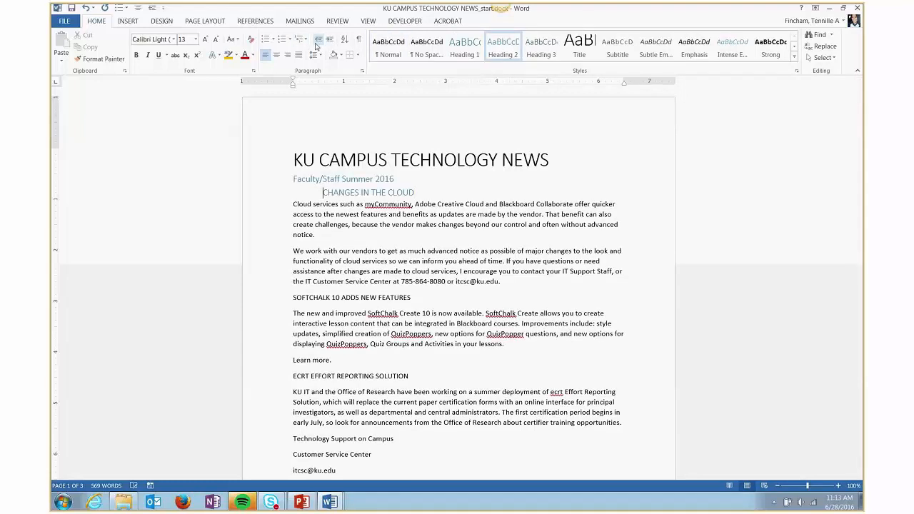
key("BackSpace")
key("BackSpace")
key("Return")
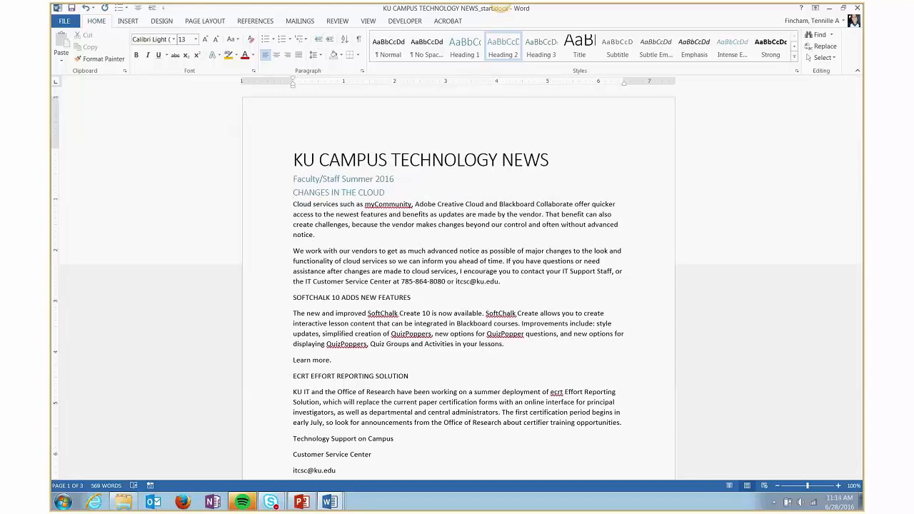
Step: Apply Heading 2 to "SOFTCHALK 10 ADDS NEW FEATURES", "ECRT EFFORT REPORTING SOLUTION" and "Technology Support on Campus"
left_click(424, 300)
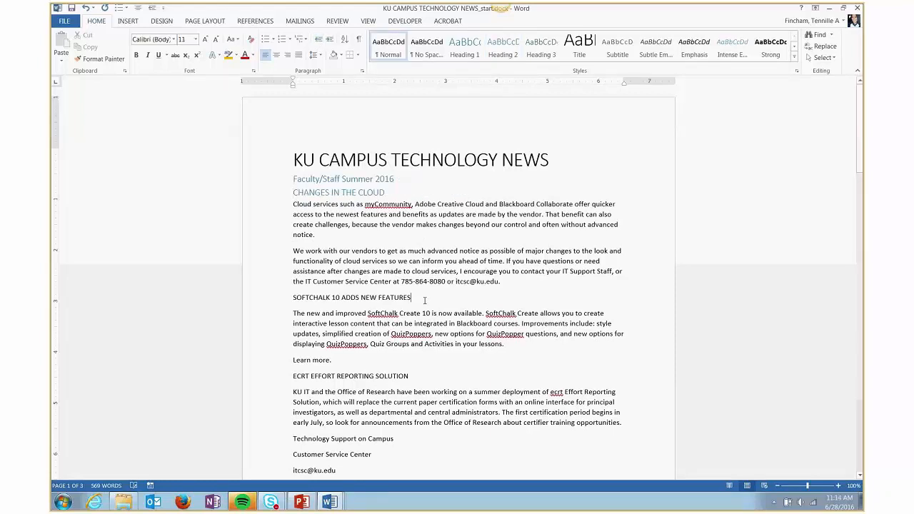
left_click(512, 49)
left_click(441, 376)
key("F4")
scroll(442, 382, "down", 3)
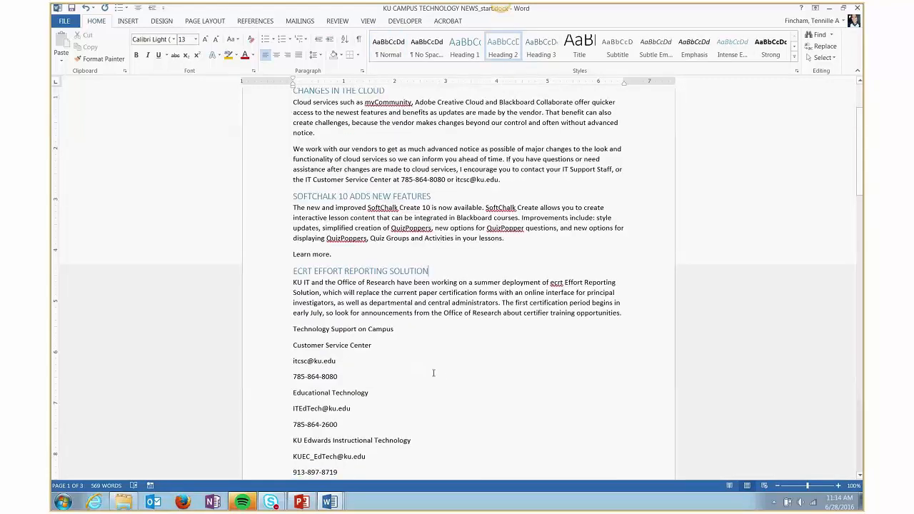
left_click(395, 329)
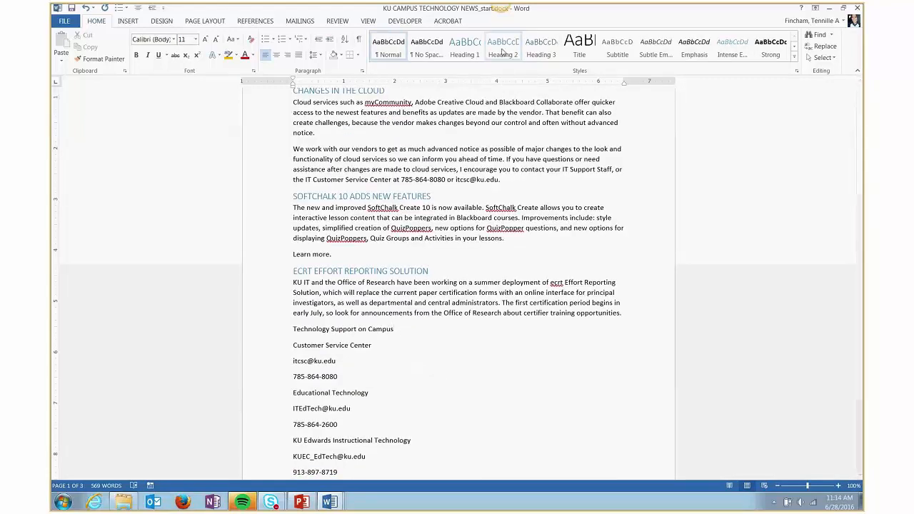
key("F4")
Step: Apply Heading 2 to the "IMAGENOW UNAVAILABLE" and "myKU PORTAL UPDATES COMING SOON!" lines on the second page
scroll(410, 334, "down", 9)
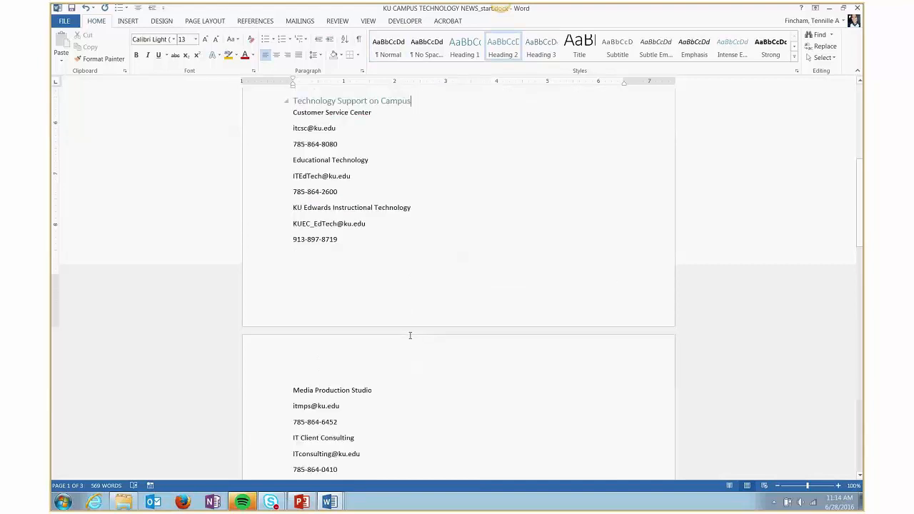
scroll(405, 353, "down", 3)
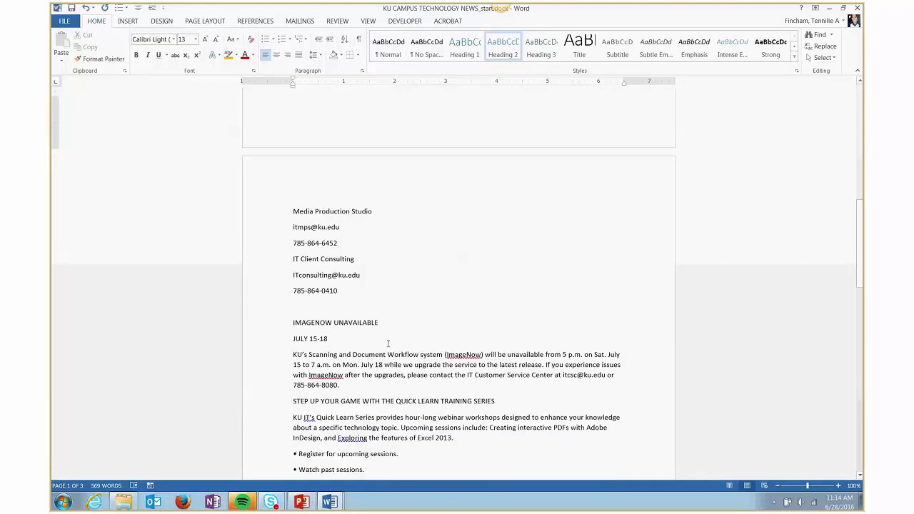
left_click(388, 322)
key("F4")
scroll(388, 349, "down", 4)
left_click(424, 354)
key("F4")
scroll(492, 433, "down", 1)
Step: Apply Heading 2 to the three consecutive lines from "DID YOU KNOW?" through "FREE HOME USE OF MICROSOFT OFFICE 365 PRODUCTS"
left_click_drag(493, 433, 294, 392)
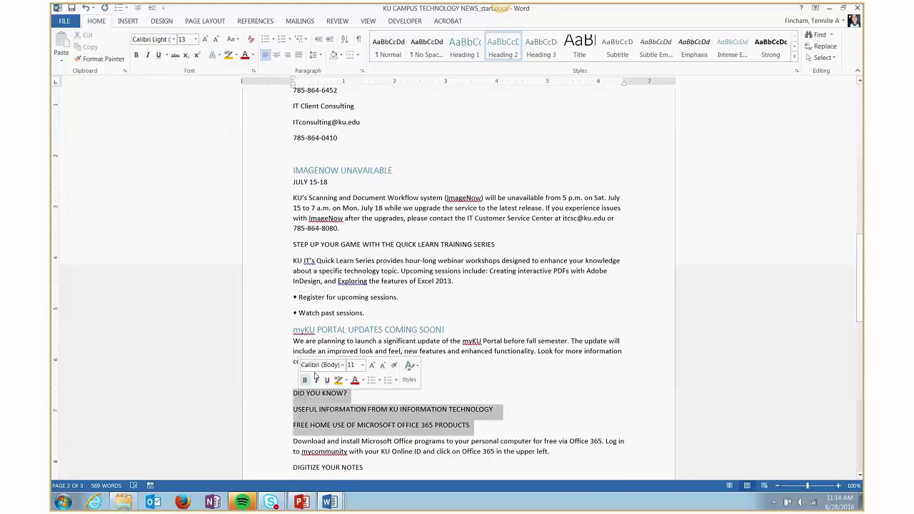
left_click(511, 56)
scroll(487, 369, "down", 3)
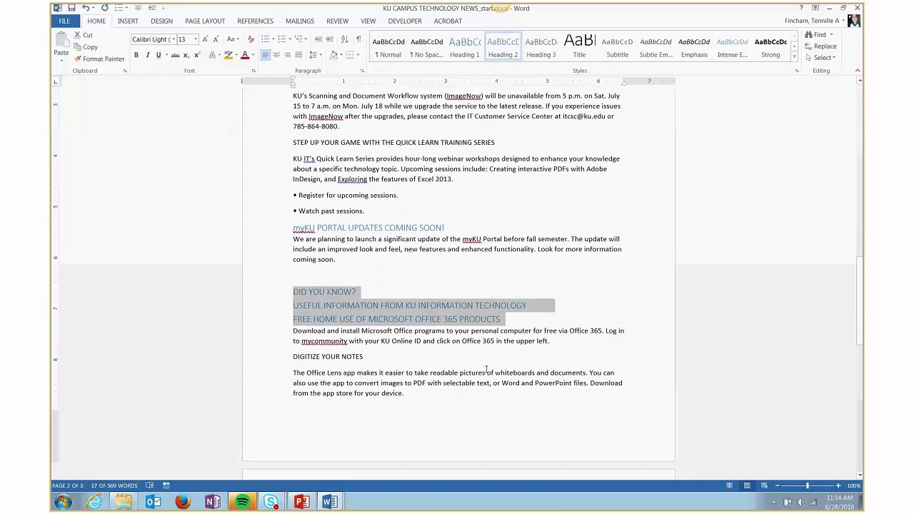
left_click(384, 299)
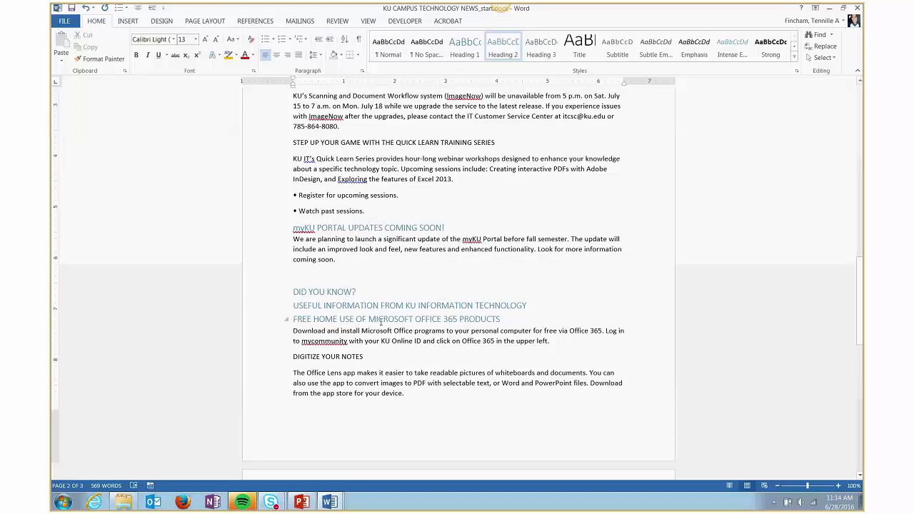
Step: Apply Heading 3 to the "DIGITIZE YOUR NOTES" and "150 YEARS OF HISTORY" lines
left_click(378, 356)
left_click(504, 55)
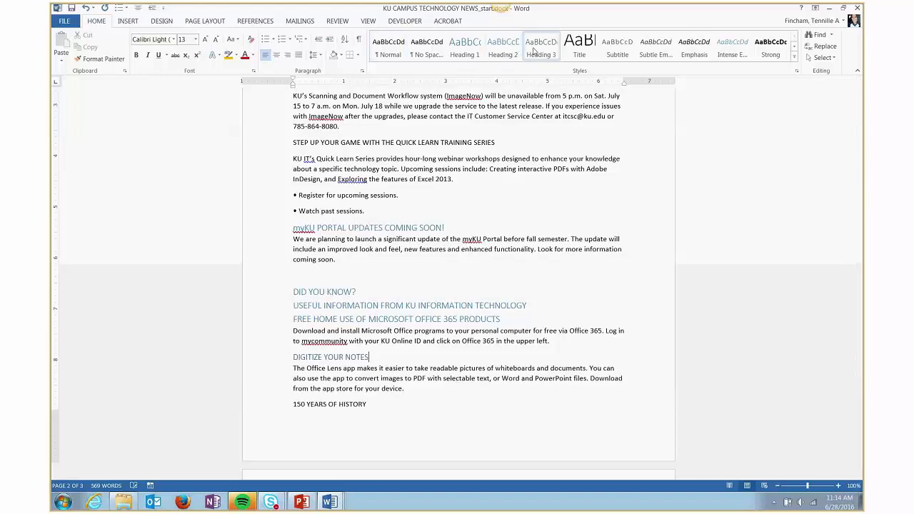
left_click(534, 52)
left_click(370, 405)
left_click(541, 52)
Step: Check the restyled headings throughout the newsletter, from the last page back to the first
scroll(454, 297, "down", 1)
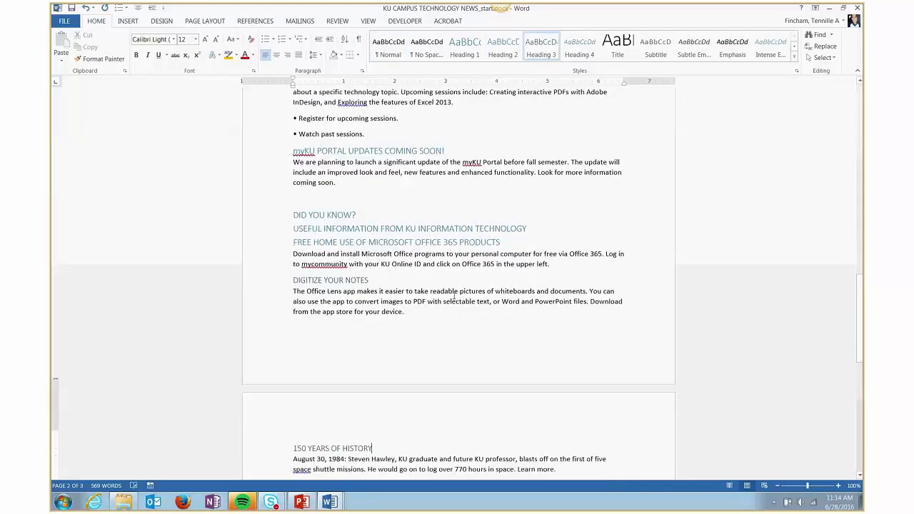
scroll(454, 297, "down", 5)
scroll(443, 312, "up", 11)
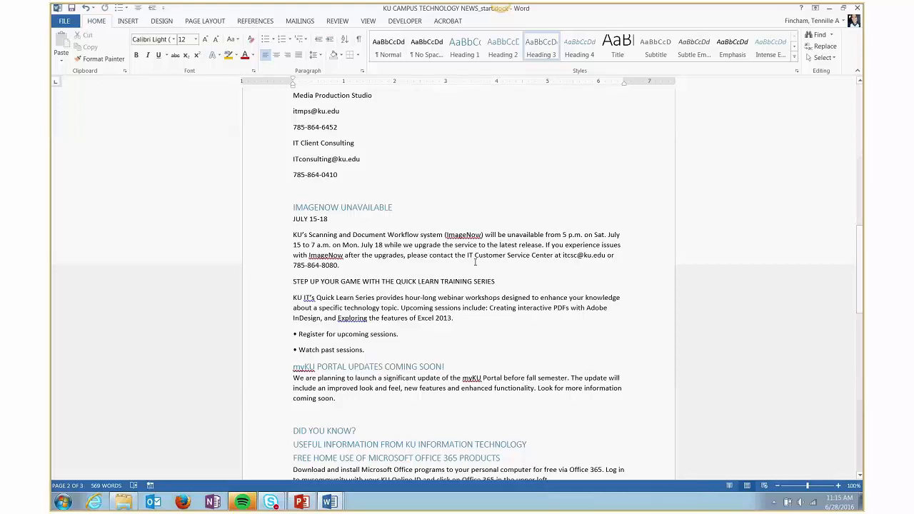
scroll(474, 262, "up", 13)
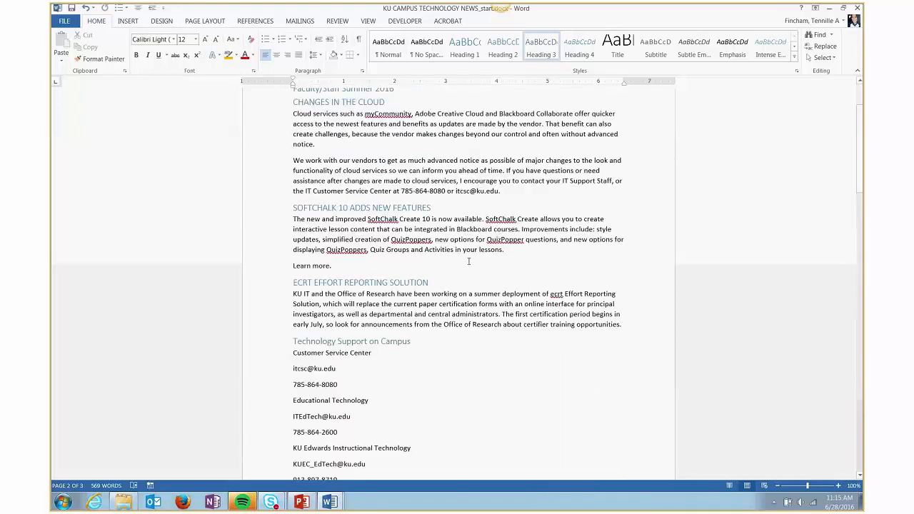
Step: Try a line break instead of a paragraph break before "We work with our vendors" in the CHANGES IN THE CLOUD article, and restore the paragraph break
scroll(469, 261, "up", 2)
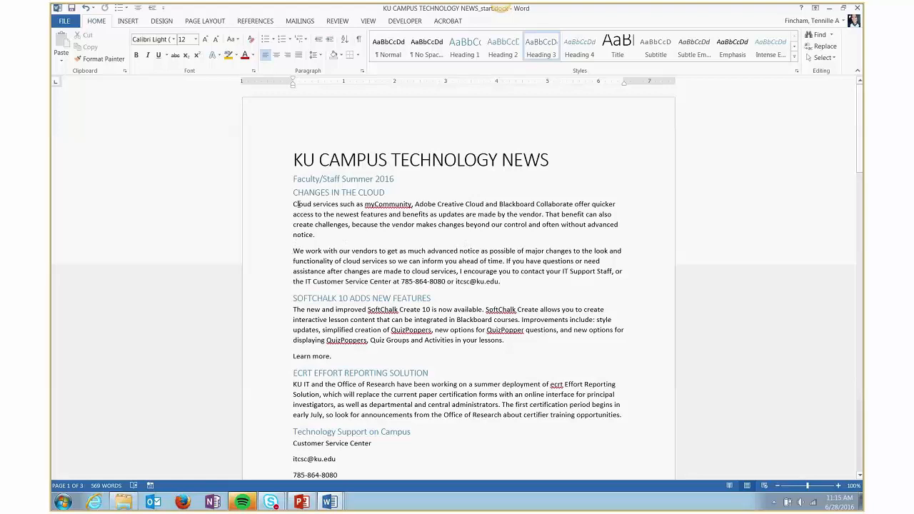
left_click(294, 250)
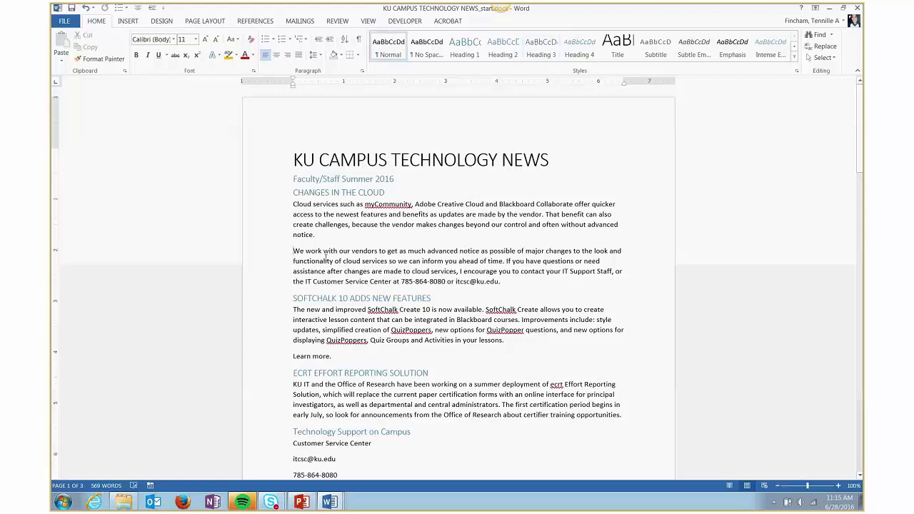
key("BackSpace")
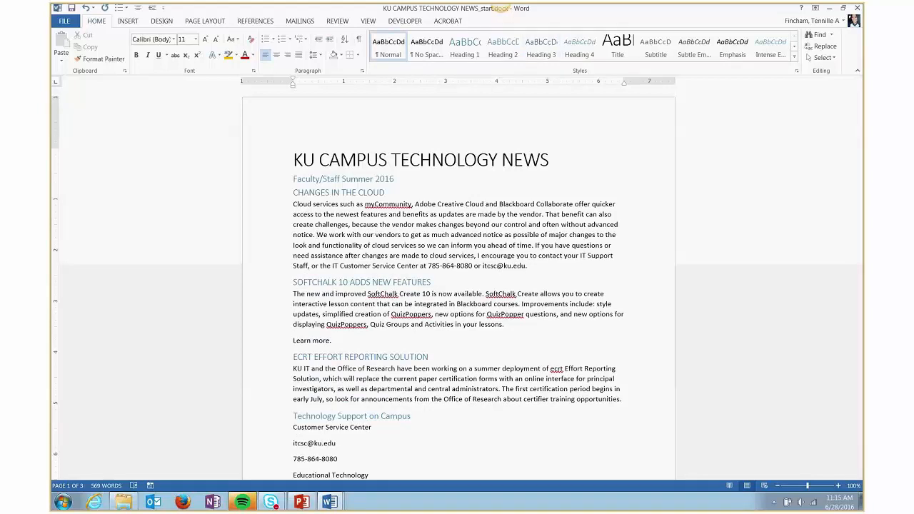
key("Return")
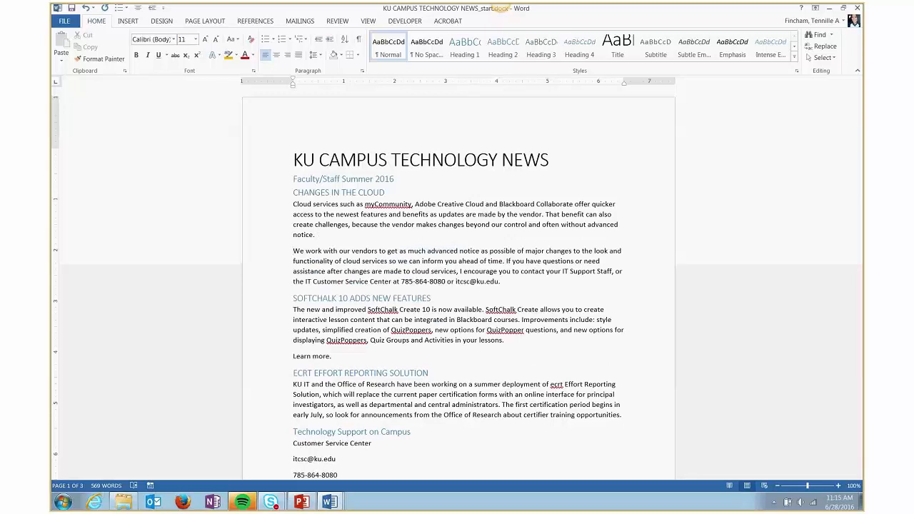
key("BackSpace")
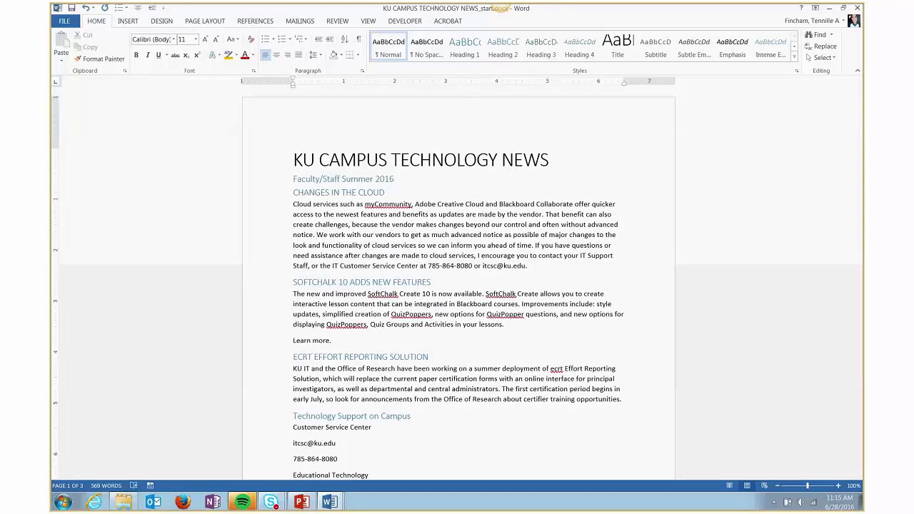
key("shift+Return")
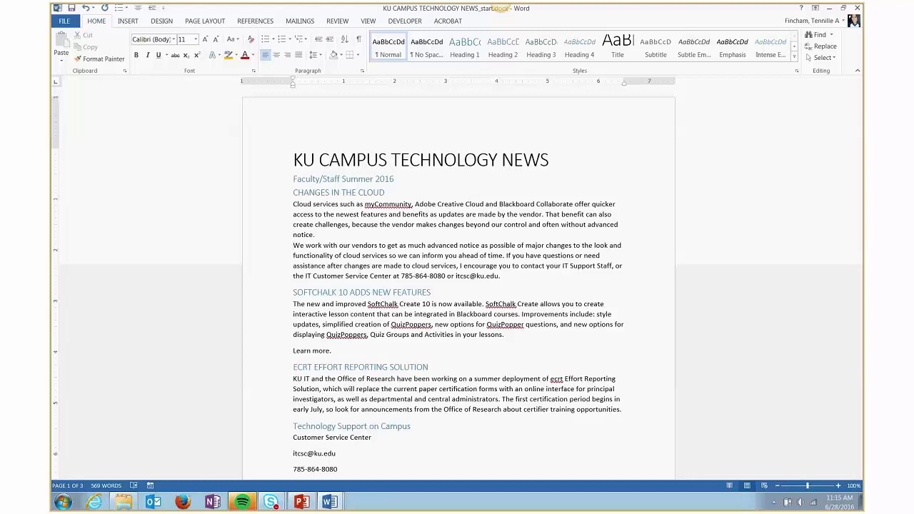
key("BackSpace")
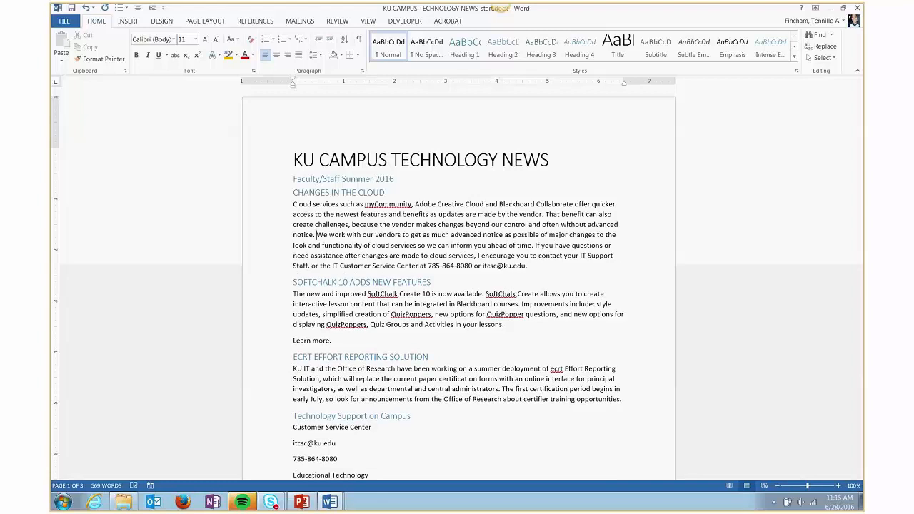
key("Return")
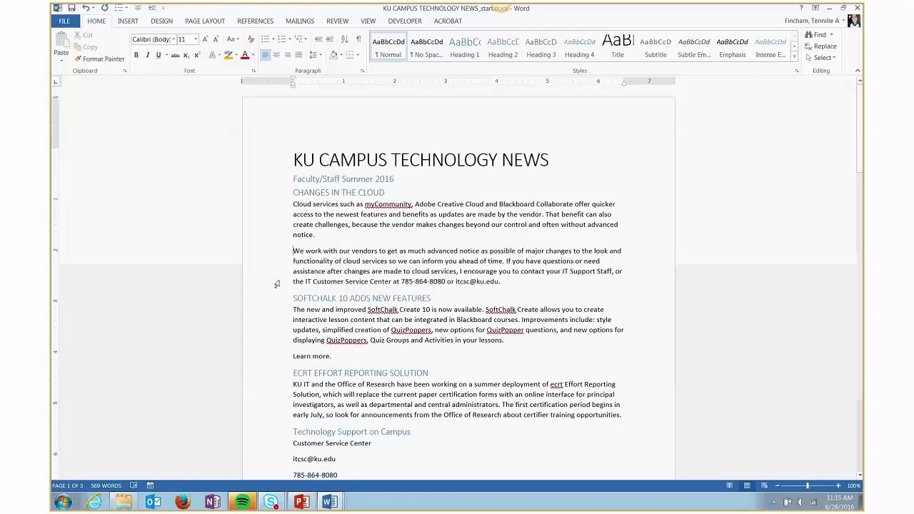
Step: Try a page break before the "SOFTCHALK 10 ADDS NEW FEATURES" heading, removing it again and restoring the heading's Heading 2 style
left_click(292, 298)
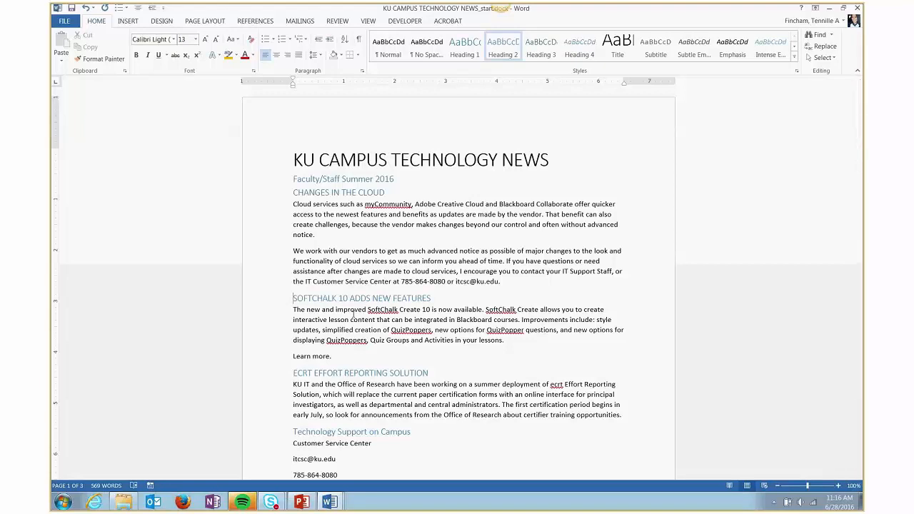
key("ctrl+Return")
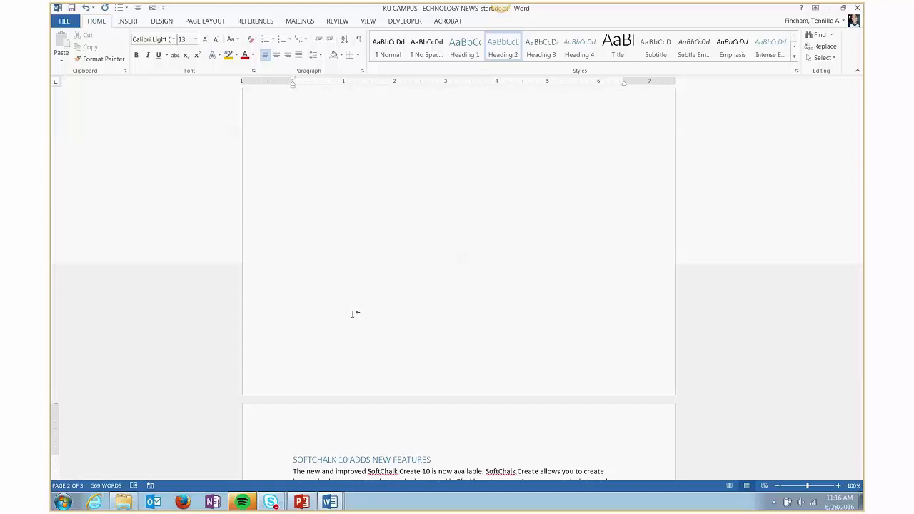
key("ctrl+shift+n")
key("BackSpace")
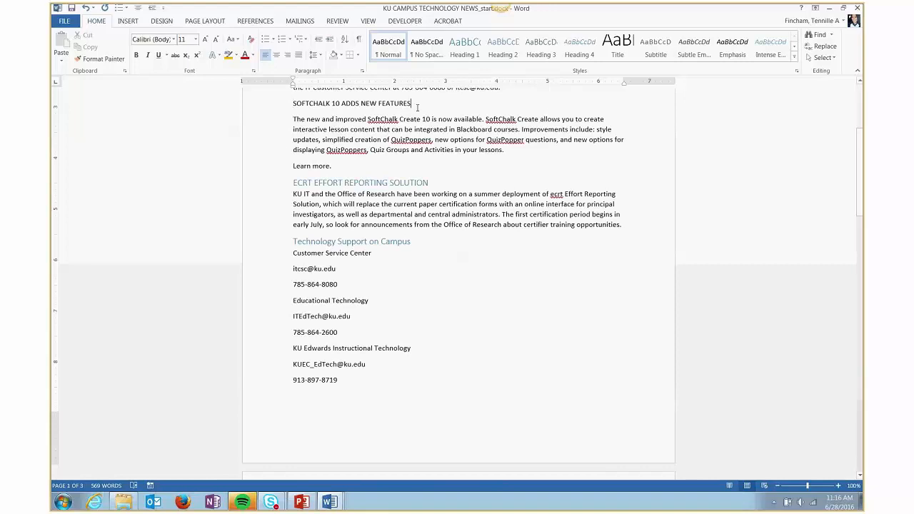
left_click(504, 50)
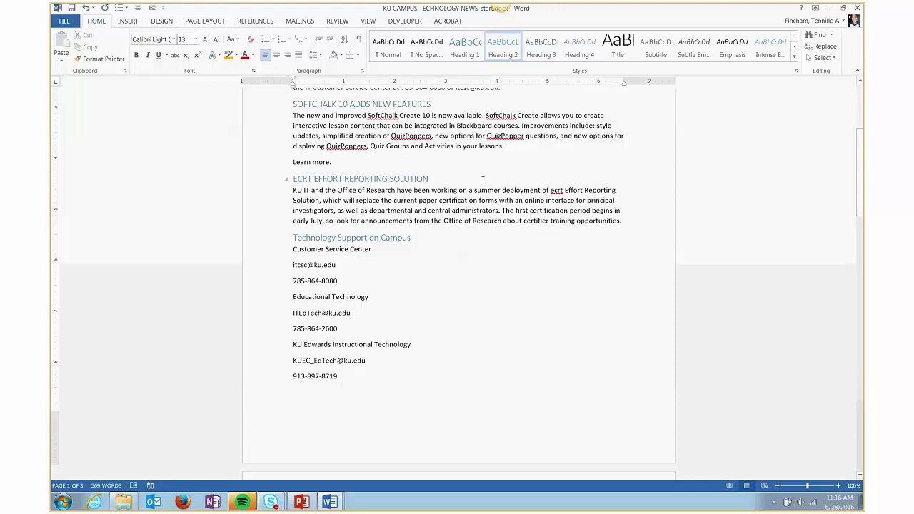
left_click(495, 265)
Step: Compare the first page's layout with the completed newsletter document, and return to the start document
scroll(496, 265, "up", 5)
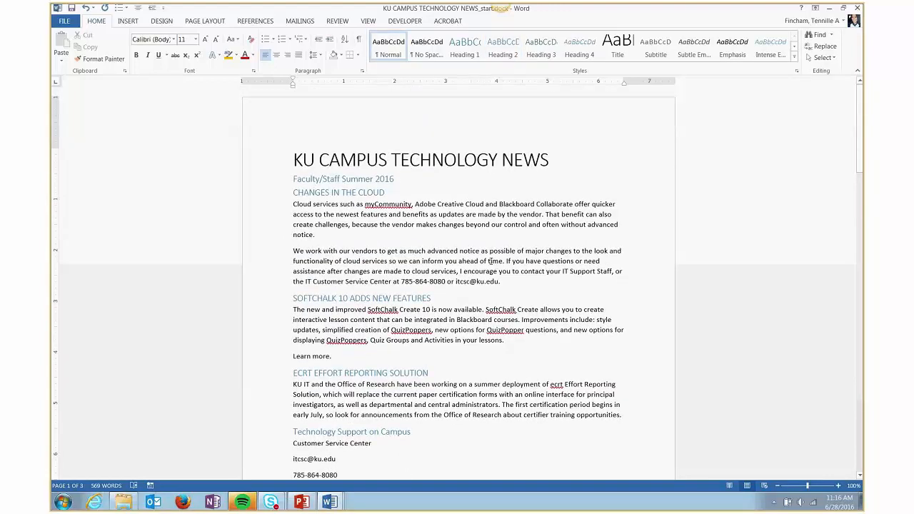
scroll(491, 261, "down", 5)
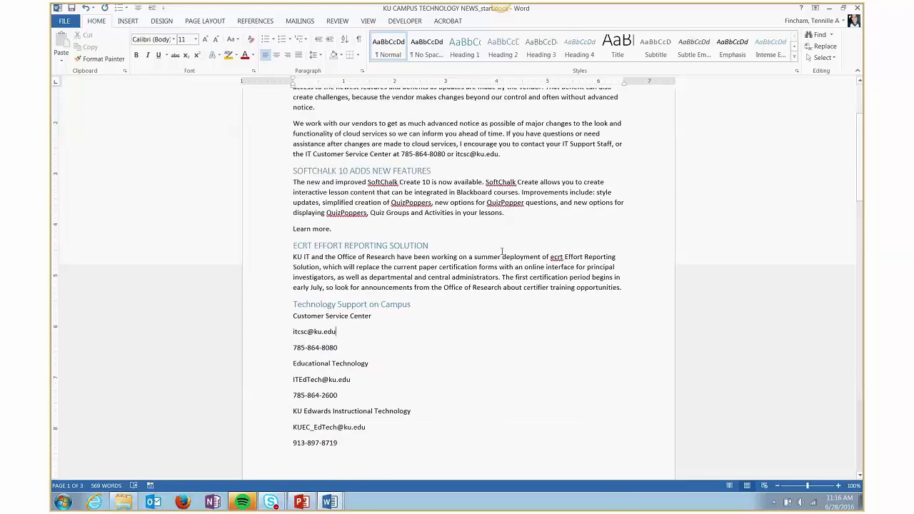
scroll(502, 251, "up", 2)
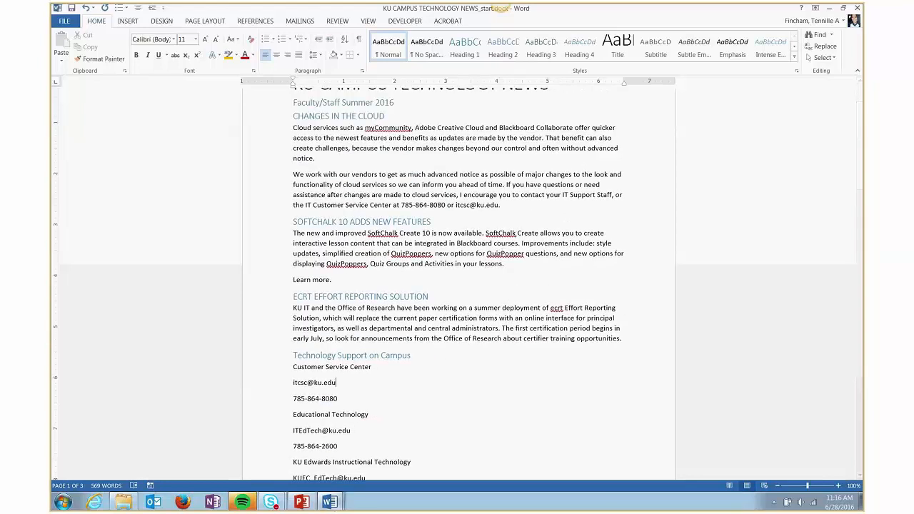
mouse_move(334, 502)
left_click(309, 430)
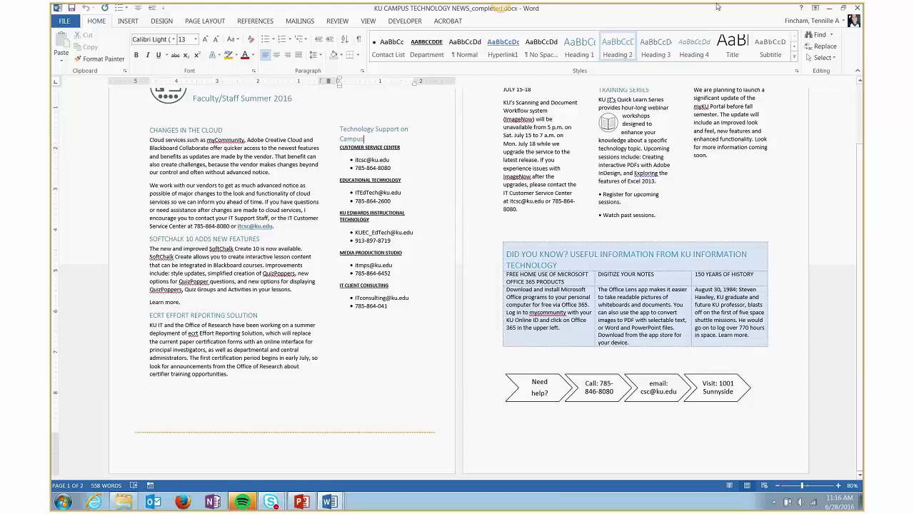
left_click(828, 8)
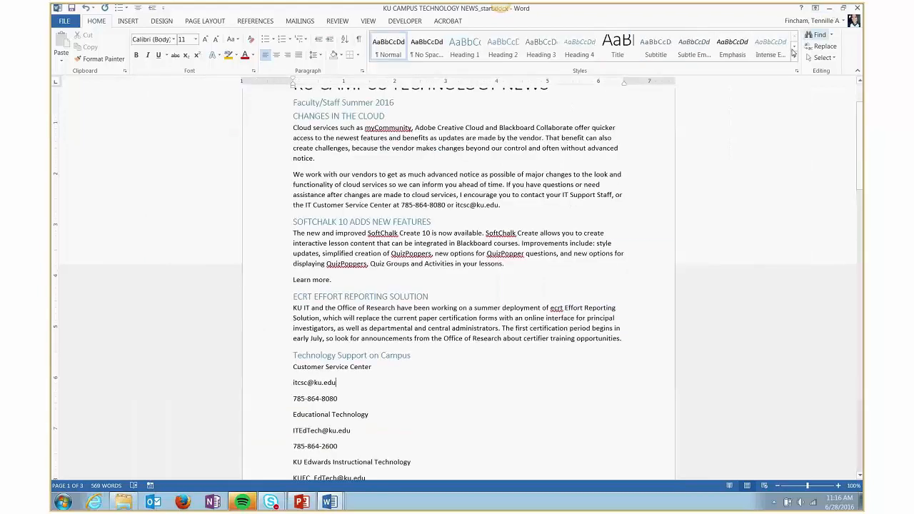
Step: Format the text from "CHANGES IN THE CLOUD" through the IT Client Consulting contact details with the Right two-column preset, applied to the selected text only
scroll(498, 259, "down", 1)
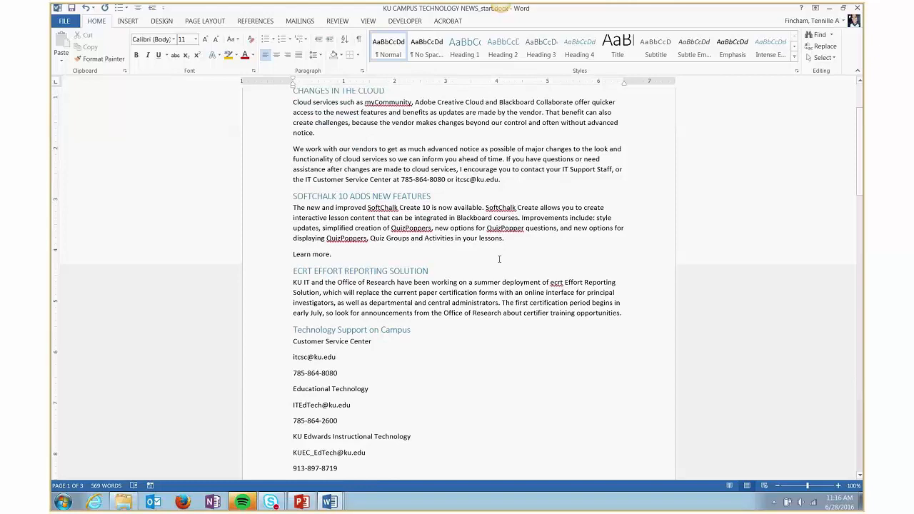
scroll(499, 259, "down", 10)
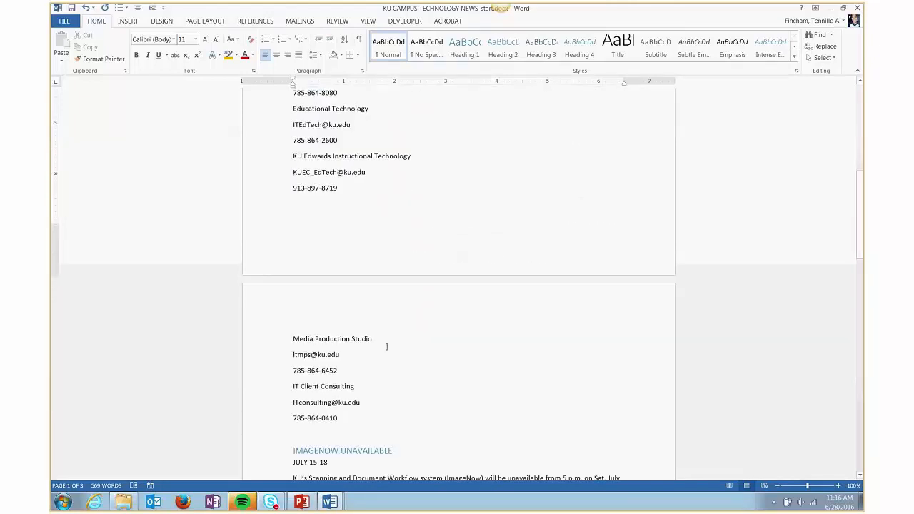
left_click_drag(338, 418, 293, 184)
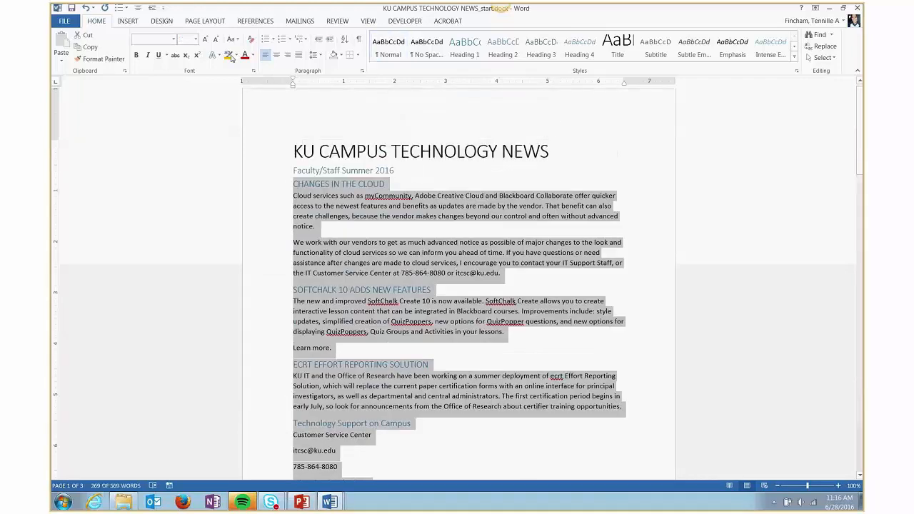
left_click(203, 21)
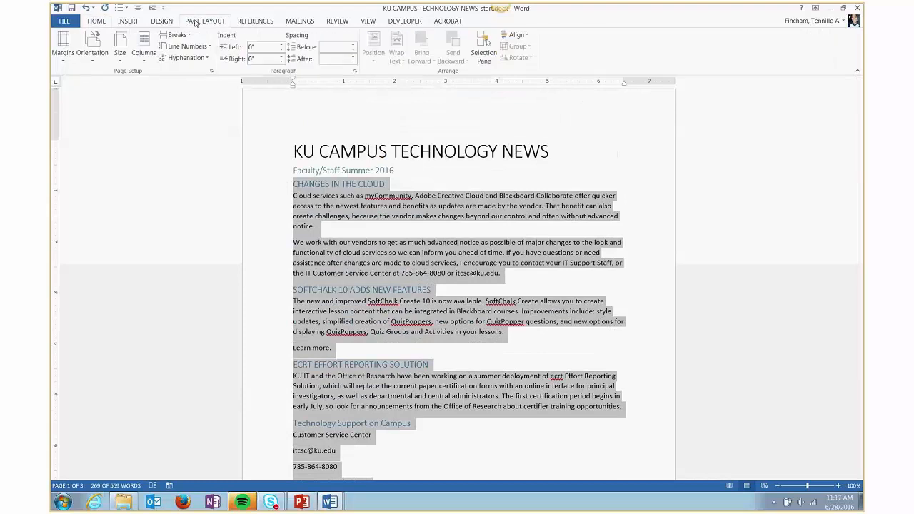
left_click(145, 64)
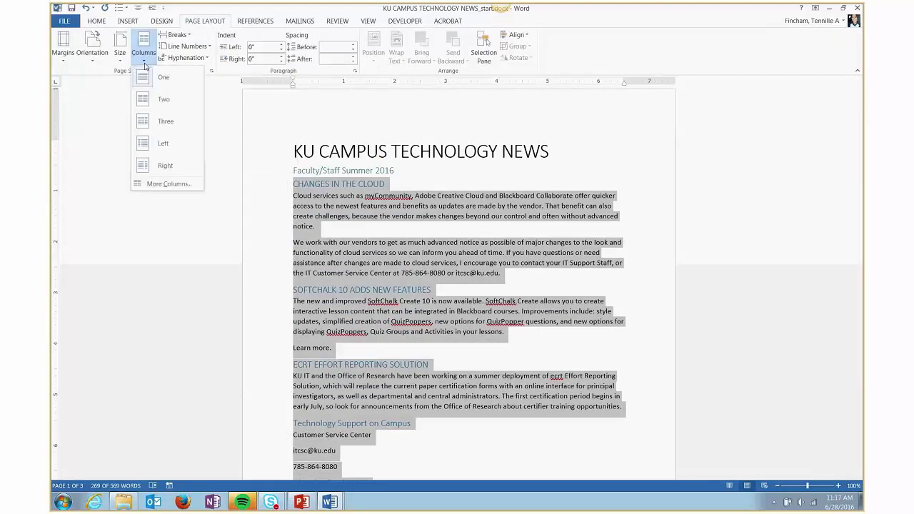
left_click(175, 185)
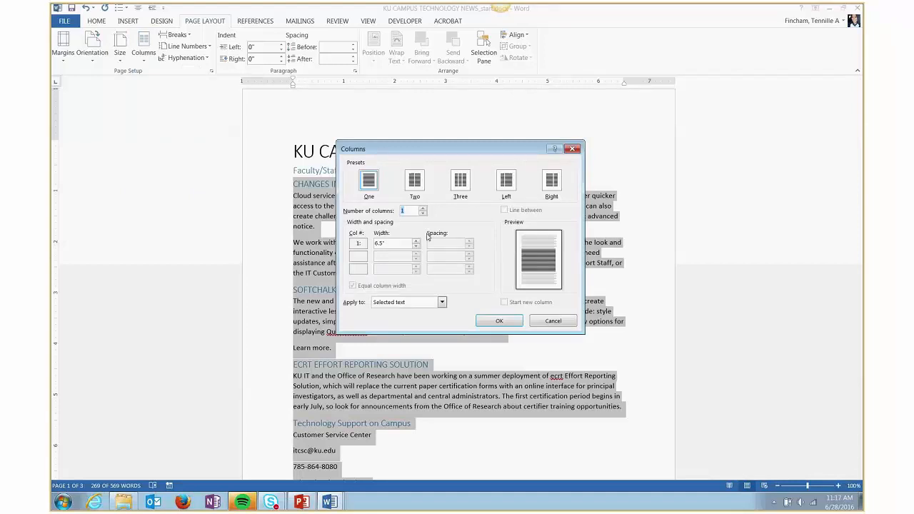
left_click(554, 183)
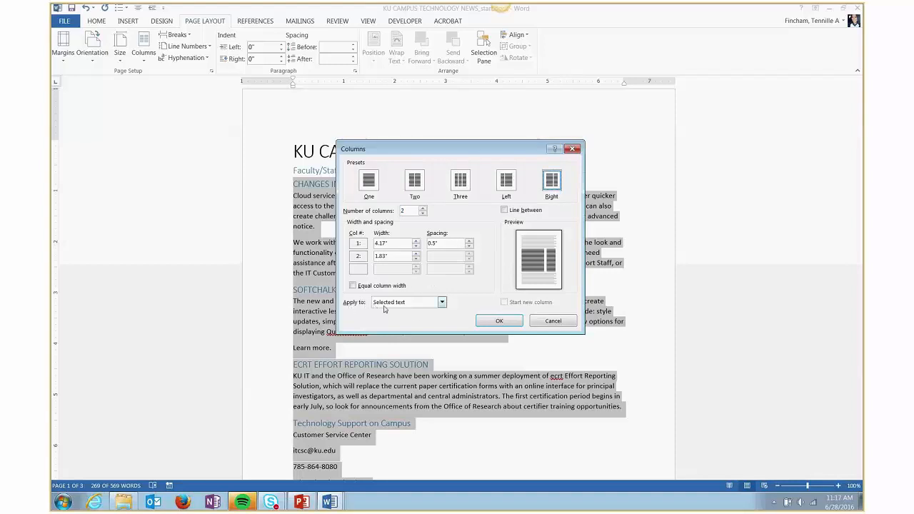
left_click(442, 303)
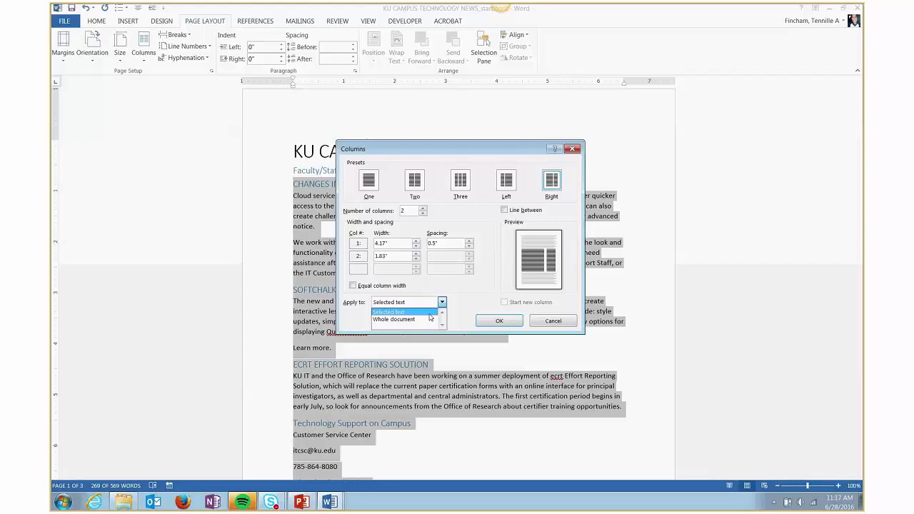
key("Escape")
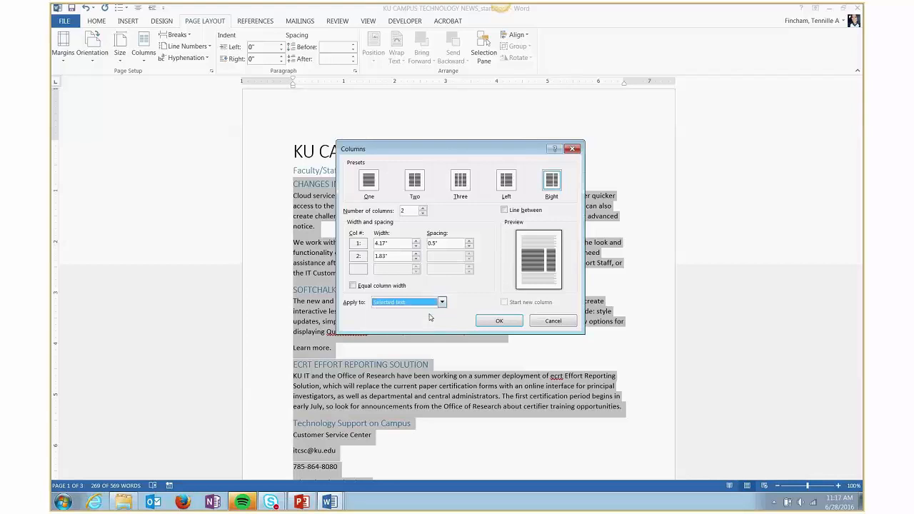
left_click(499, 322)
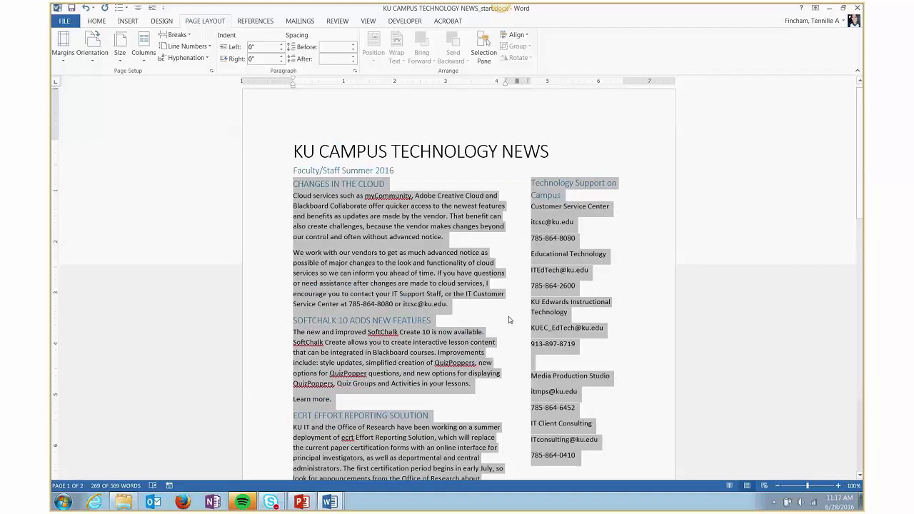
Step: Examine the new column layout on the first page and the single-column articles that follow it
left_click(509, 320)
scroll(514, 317, "down", 1)
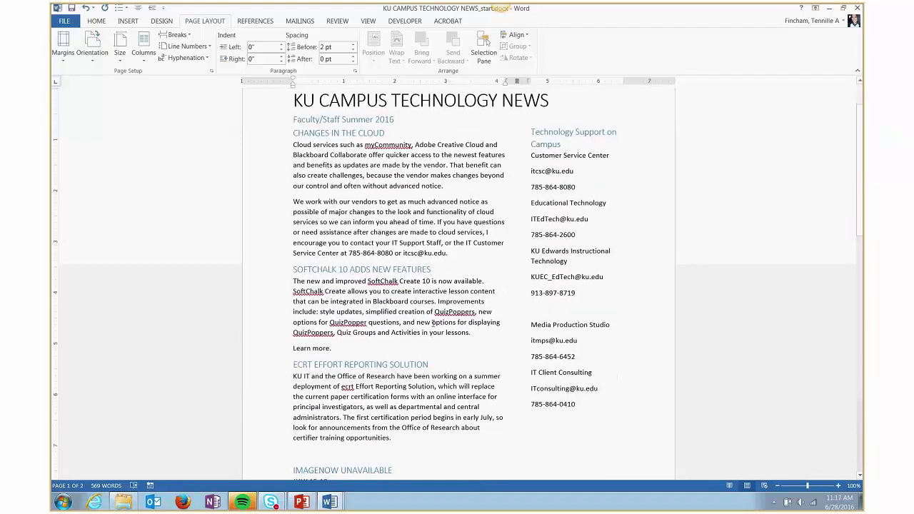
scroll(490, 303, "down", 2)
scroll(490, 302, "down", 8)
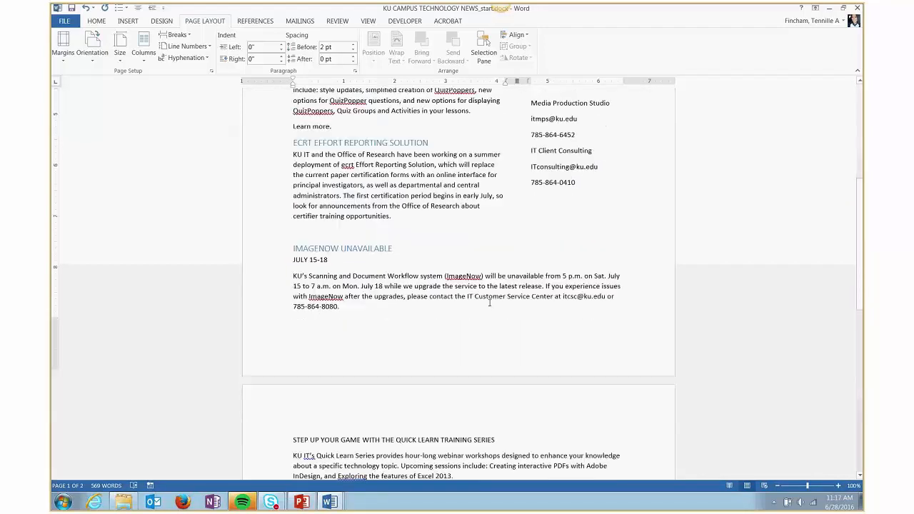
scroll(490, 303, "down", 4)
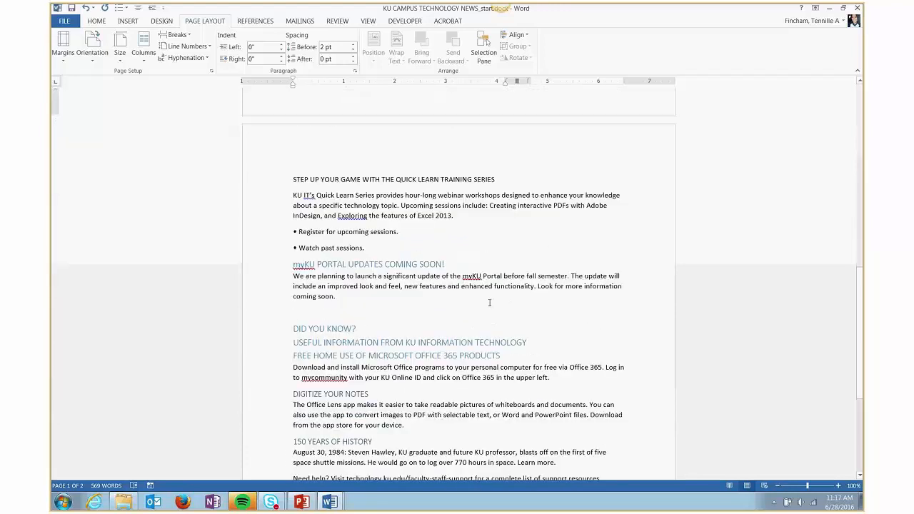
scroll(490, 302, "up", 10)
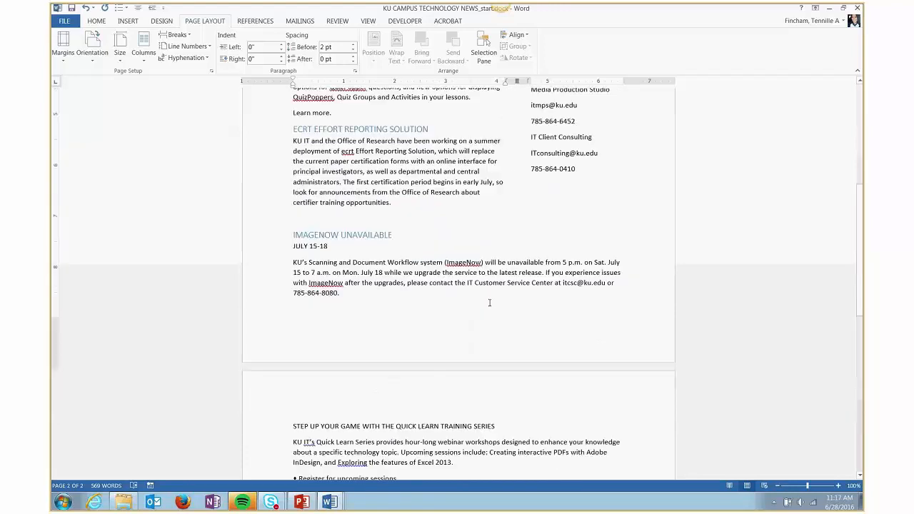
scroll(489, 302, "up", 1)
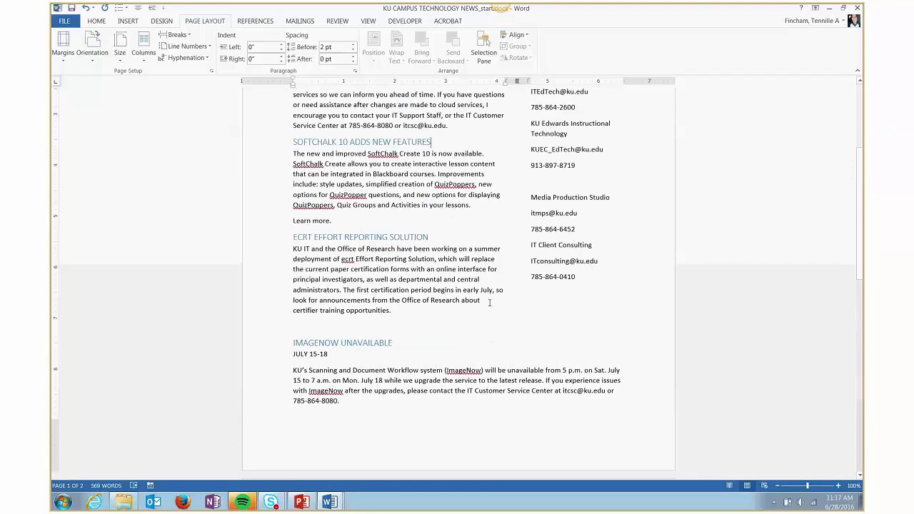
scroll(342, 343, "down", 5)
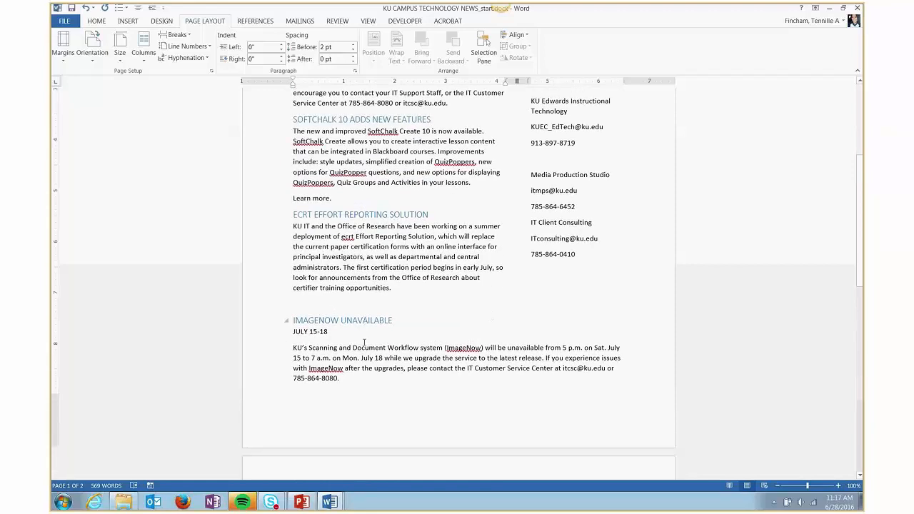
scroll(364, 343, "down", 2)
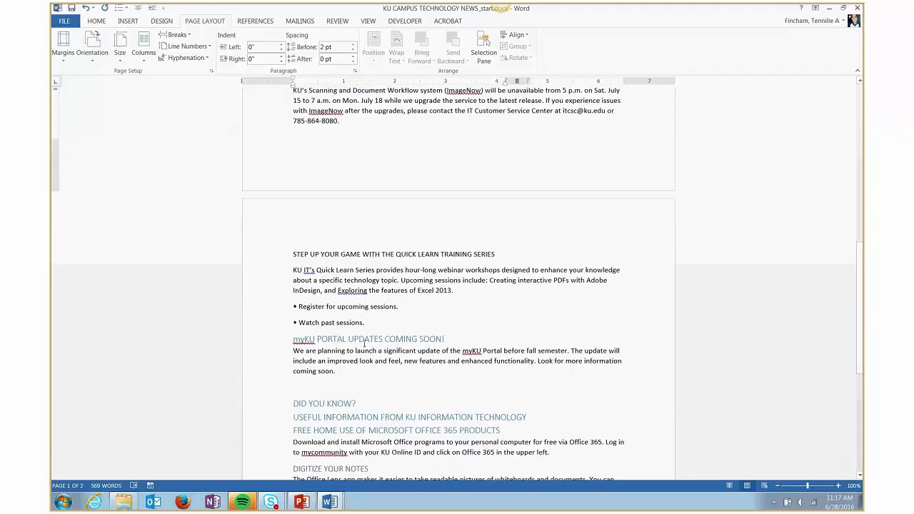
scroll(364, 344, "up", 3)
scroll(365, 344, "down", 2)
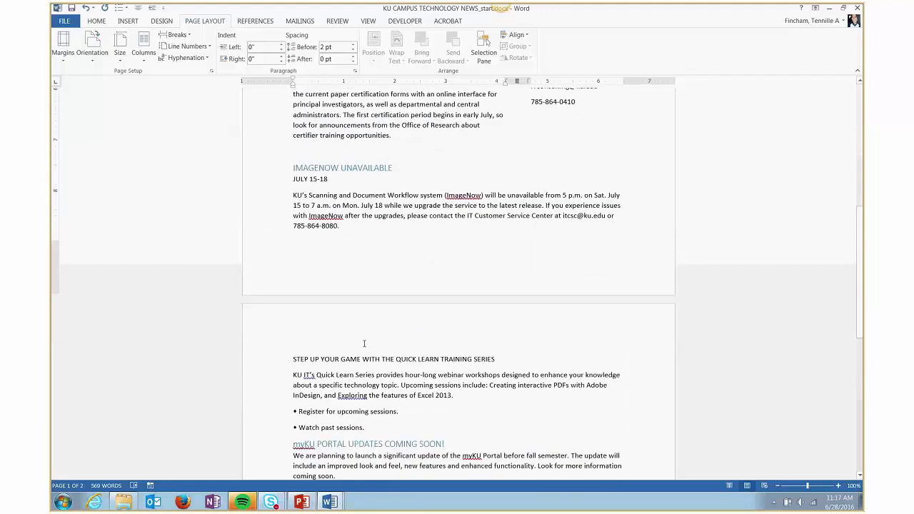
Step: Apply the Heading 2 style to the "STEP UP YOUR GAME WITH THE QUICK LEARN TRAINING SERIES" line
scroll(365, 344, "down", 1)
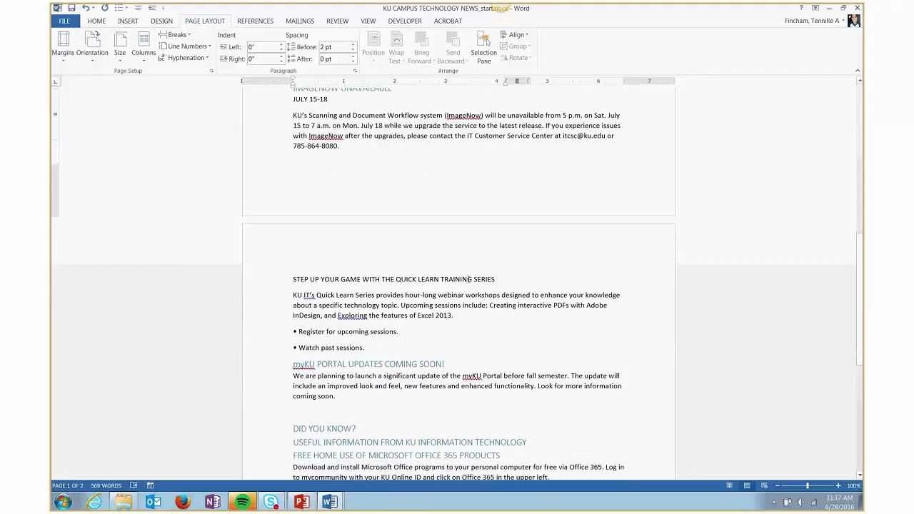
left_click(492, 277)
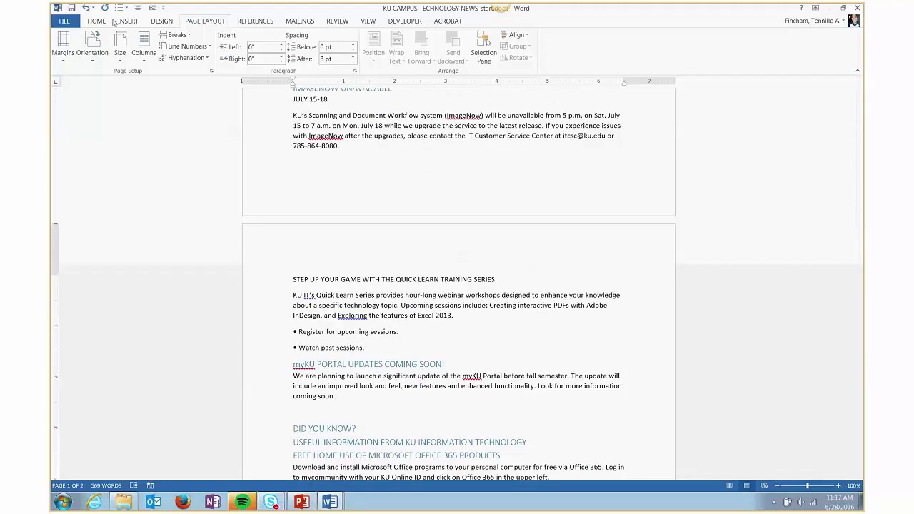
left_click(95, 21)
left_click(503, 47)
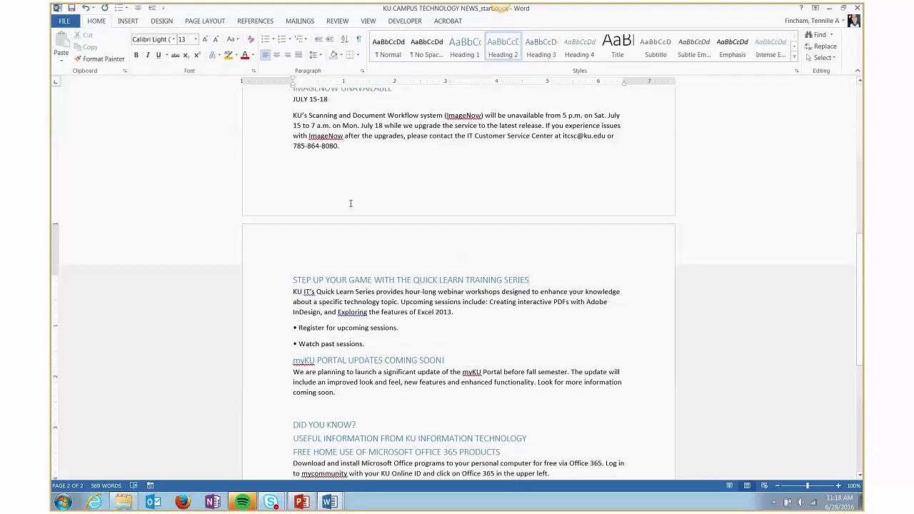
Step: Insert a page break before the "IMAGENOW UNAVAILABLE" heading
scroll(351, 204, "up", 2)
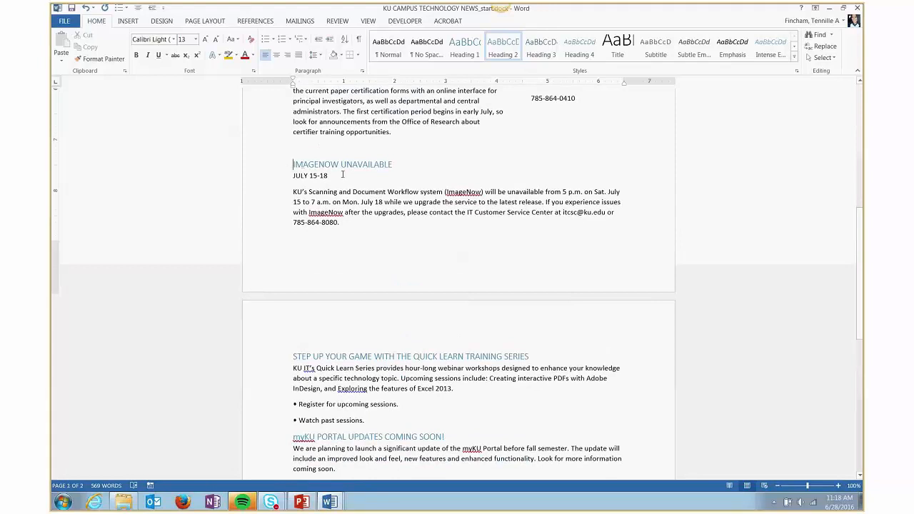
key("ctrl+Return")
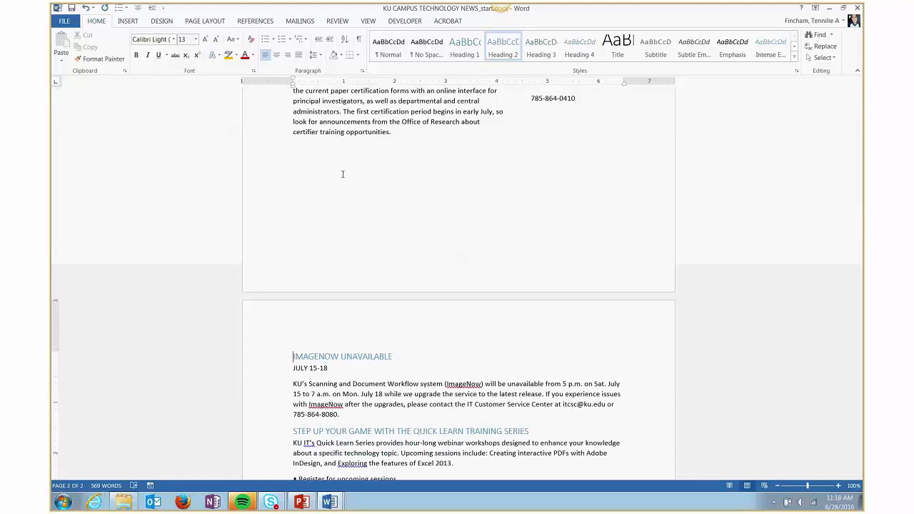
scroll(342, 173, "down", 1)
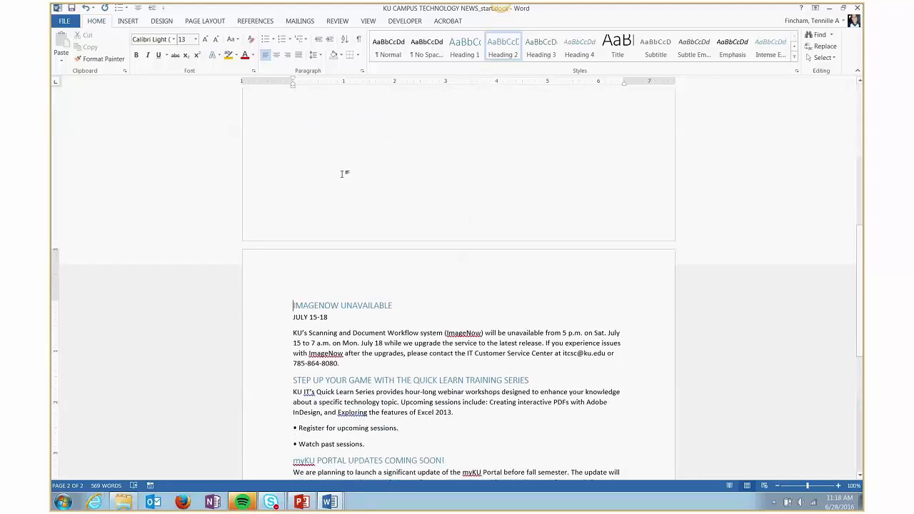
Step: Format the text from "IMAGENOW UNAVAILABLE" through the end of the myKU portal updates article in three columns
scroll(342, 174, "down", 1)
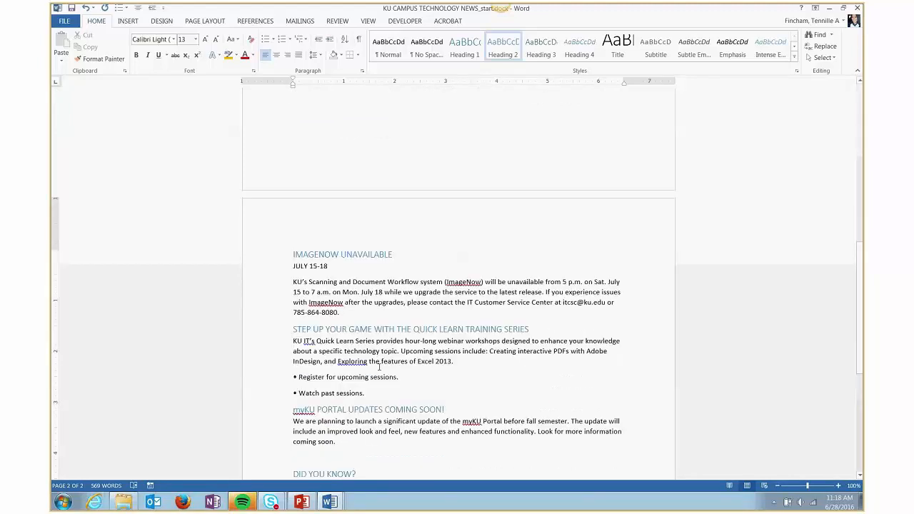
left_click_drag(341, 442, 277, 255)
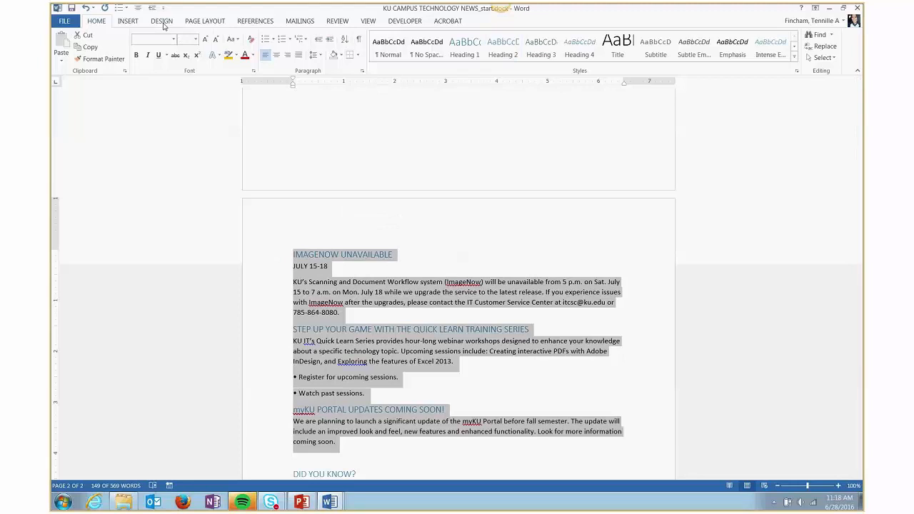
left_click(191, 25)
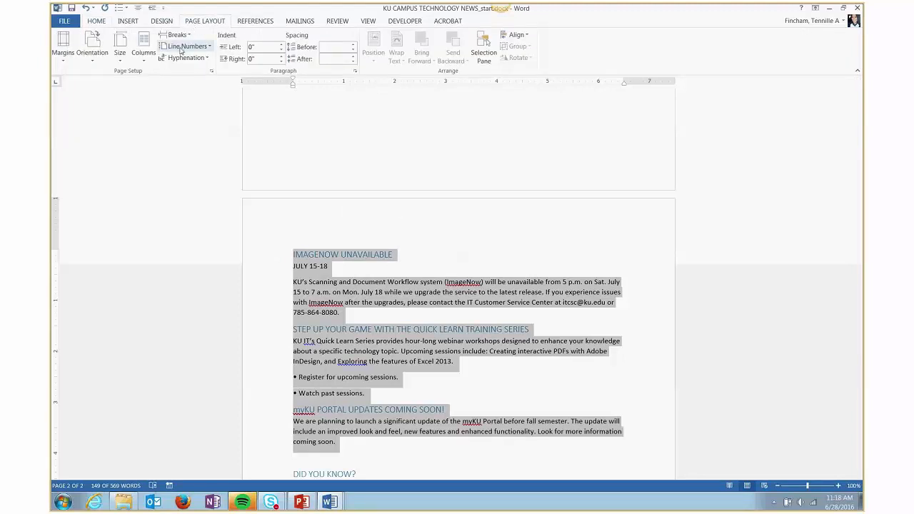
left_click(146, 62)
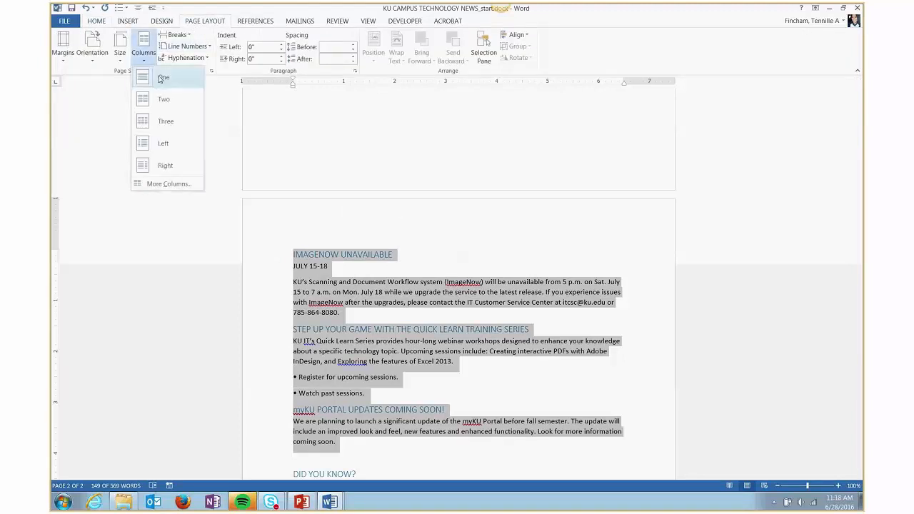
left_click(177, 130)
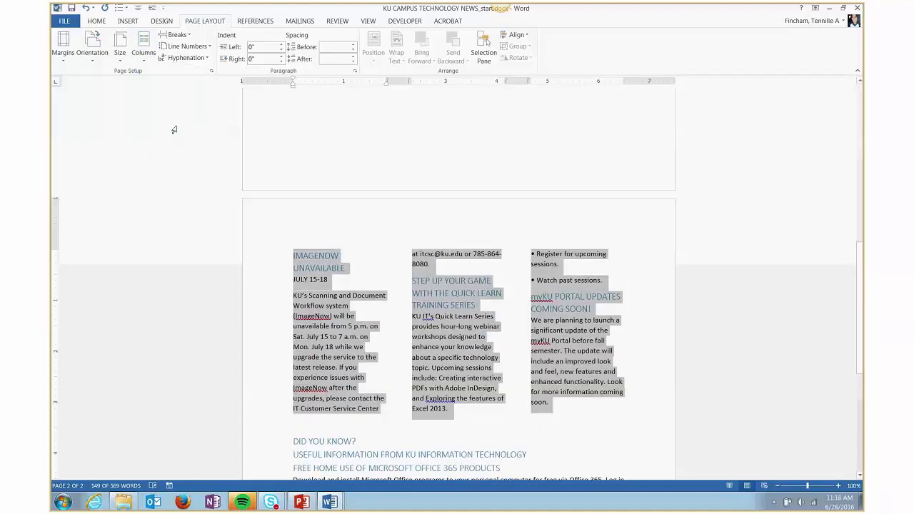
Step: Insert column breaks before the "STEP UP YOUR GAME" and "myKU PORTAL UPDATES COMING SOON!" headings so each article starts its own column
left_click(463, 275)
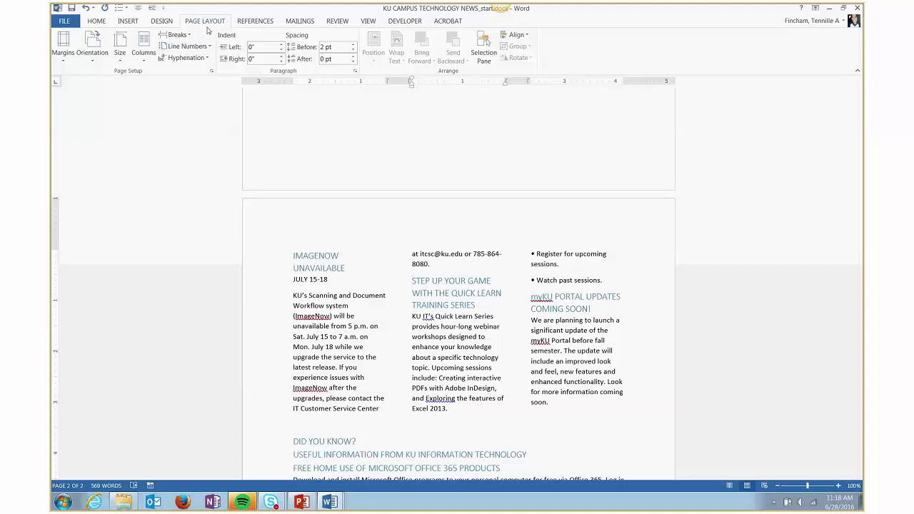
left_click(176, 34)
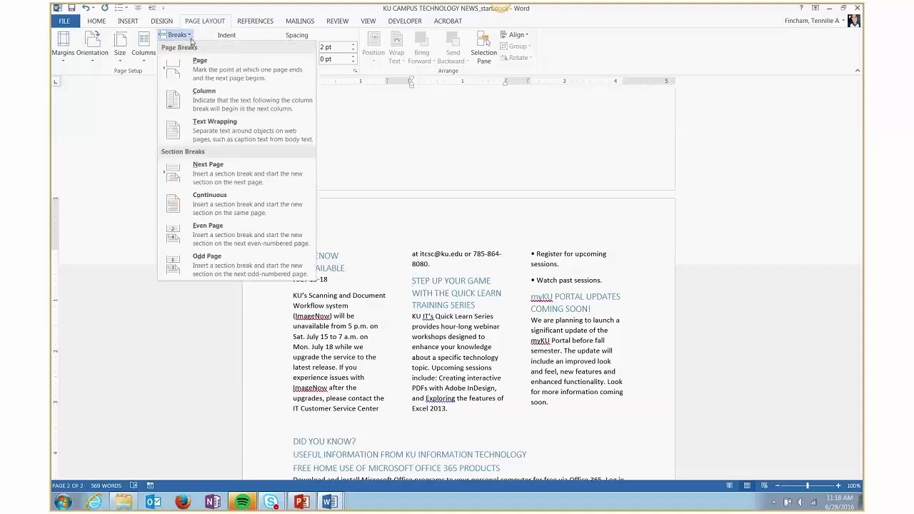
left_click(201, 99)
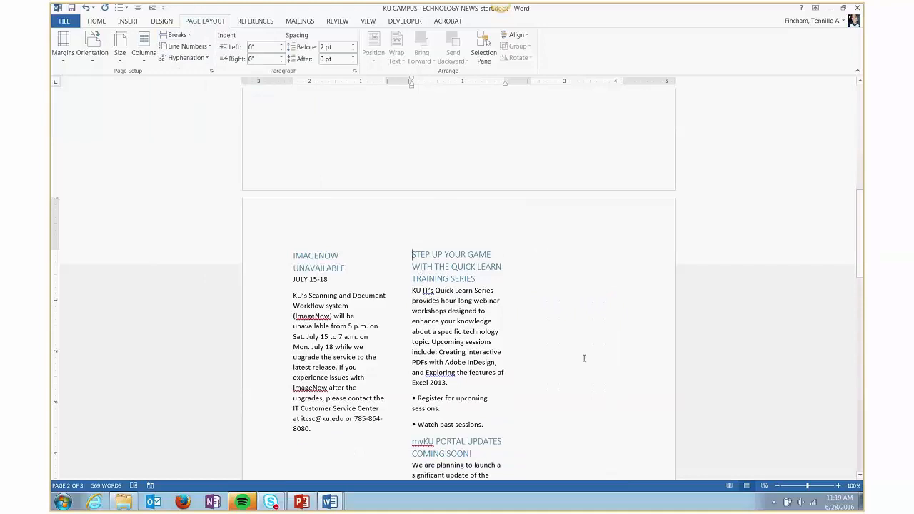
scroll(504, 345, "down", 3)
left_click(412, 364)
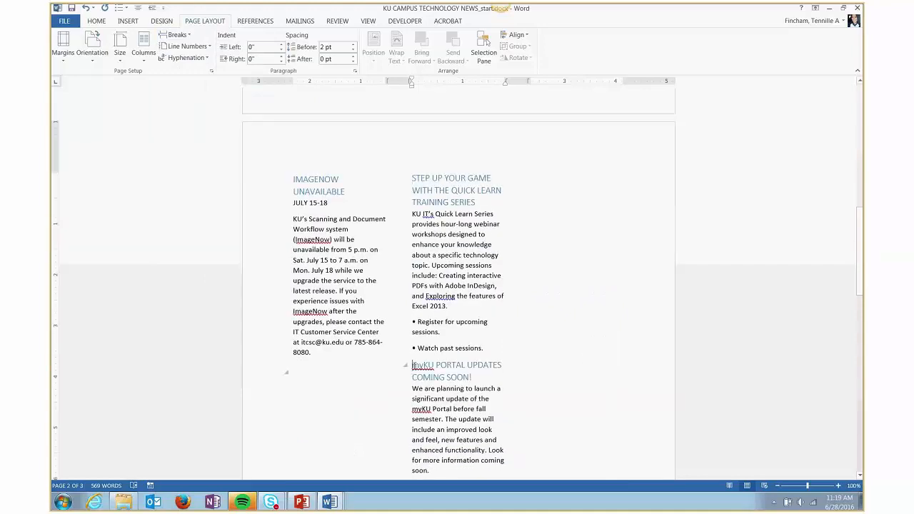
left_click(178, 34)
left_click(219, 107)
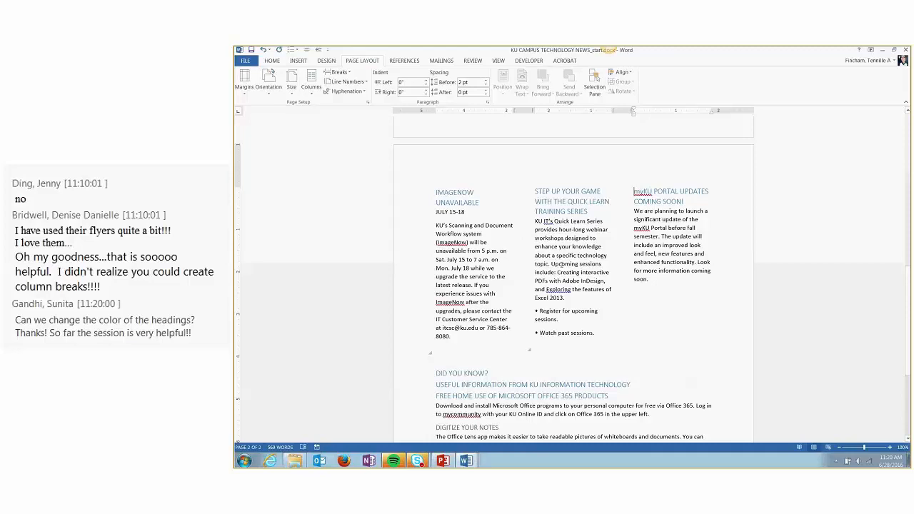
Step: Examine the "DID YOU KNOW?" table on page two of the completed newsletter, and return to the start document
mouse_move(465, 460)
scroll(438, 405, "down", 1)
left_click(438, 401)
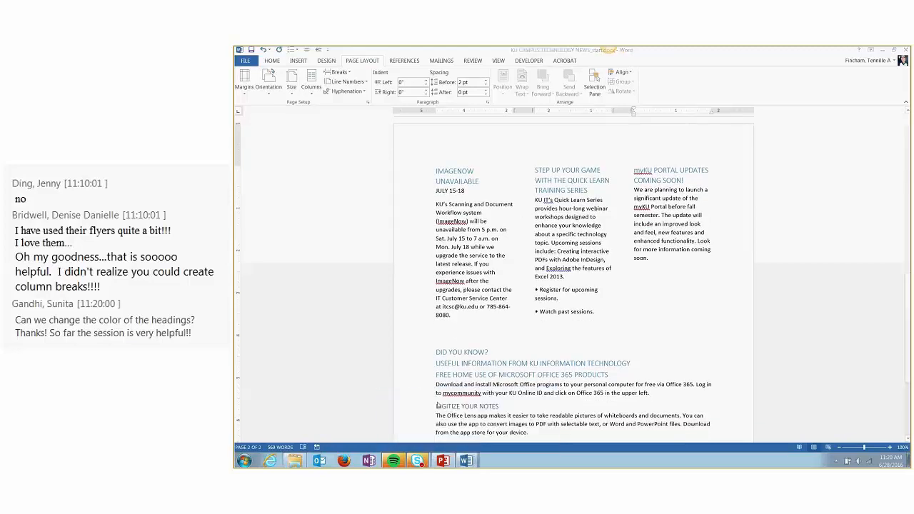
left_click(889, 447)
left_click(889, 447)
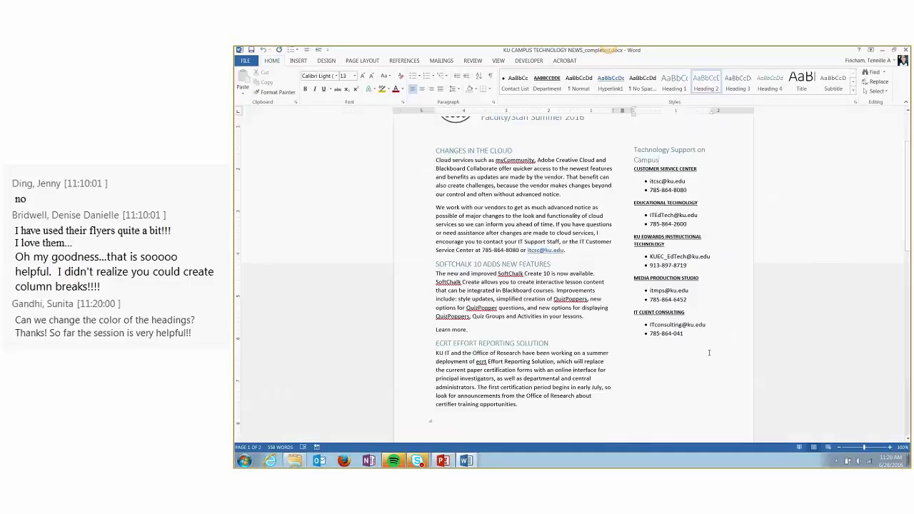
scroll(709, 353, "down", 10)
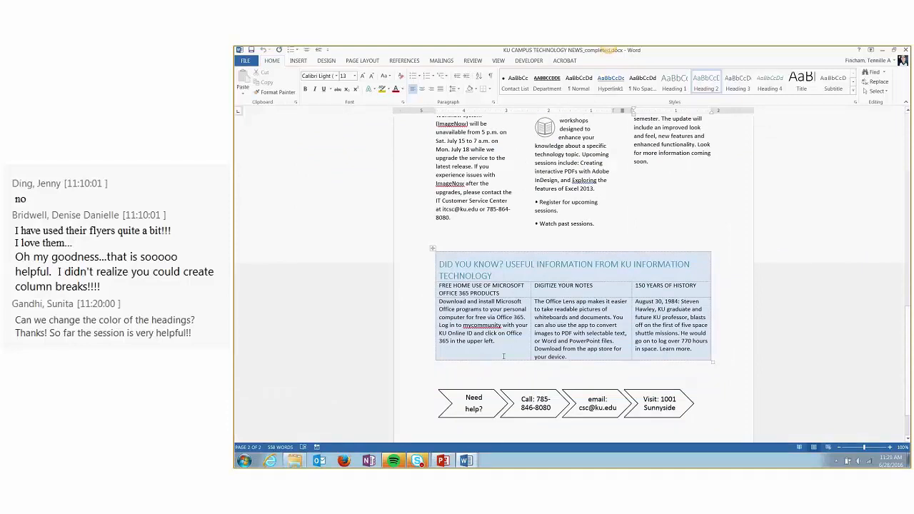
left_click(432, 249)
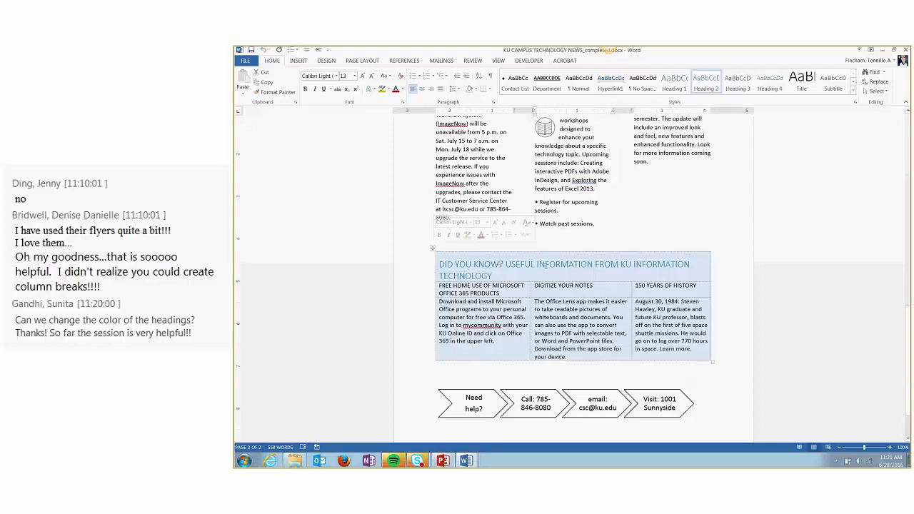
left_click(597, 250)
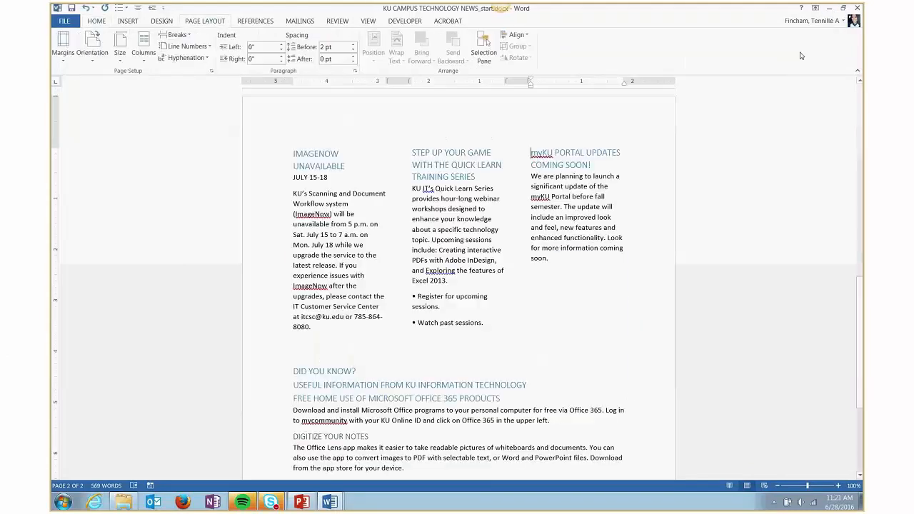
Step: Apply the Heading 3 style to the "FREE HOME USE OF MICROSOFT OFFICE 365 PRODUCTS" heading
scroll(496, 365, "down", 2)
scroll(497, 365, "down", 1)
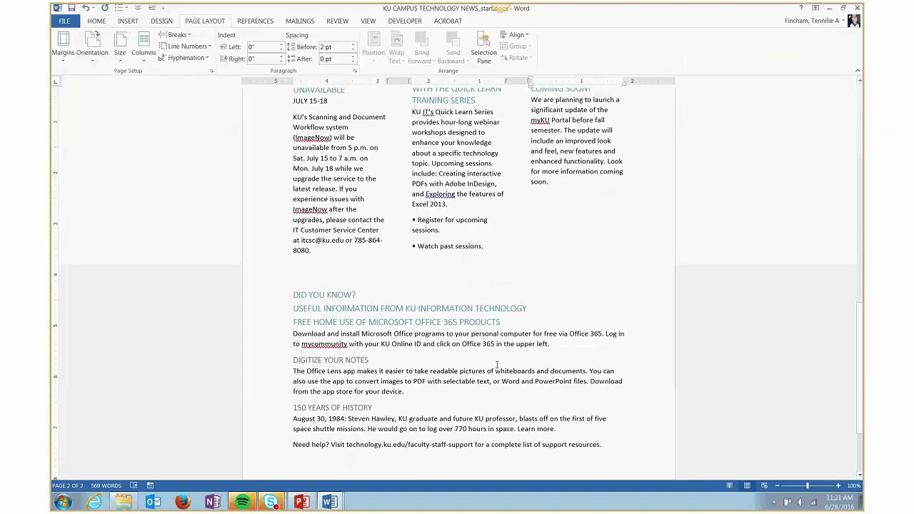
left_click(502, 326)
left_click(96, 21)
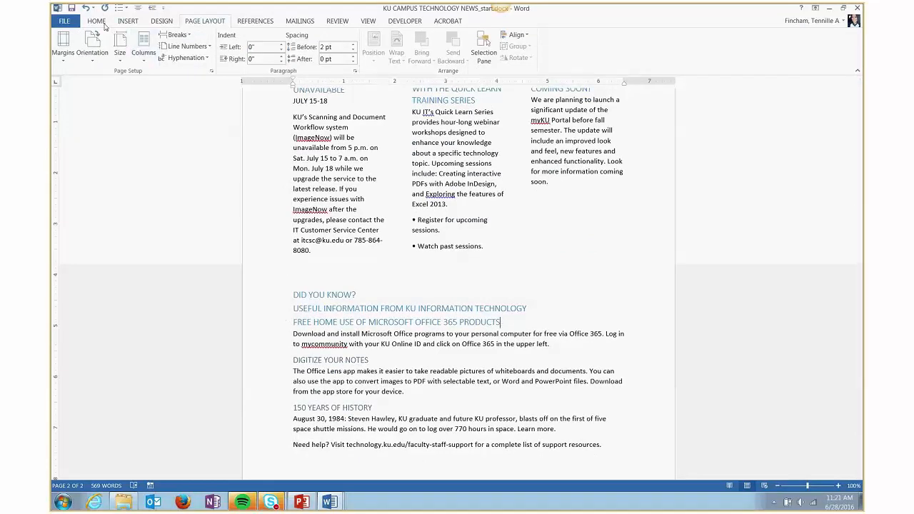
left_click(533, 49)
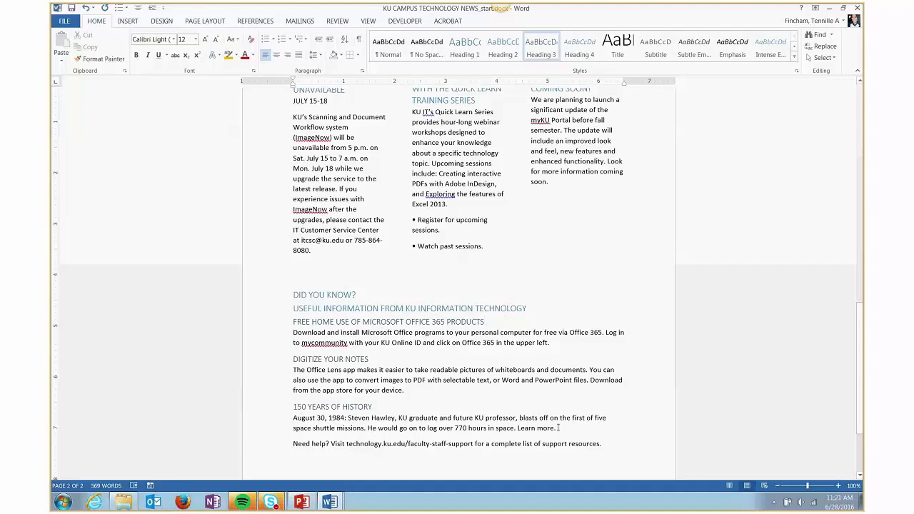
Step: Convert the text from "DID YOU KNOW?" through the "150 YEARS OF HISTORY" article into a one-column table, separated at paragraphs
left_click_drag(557, 427, 291, 300)
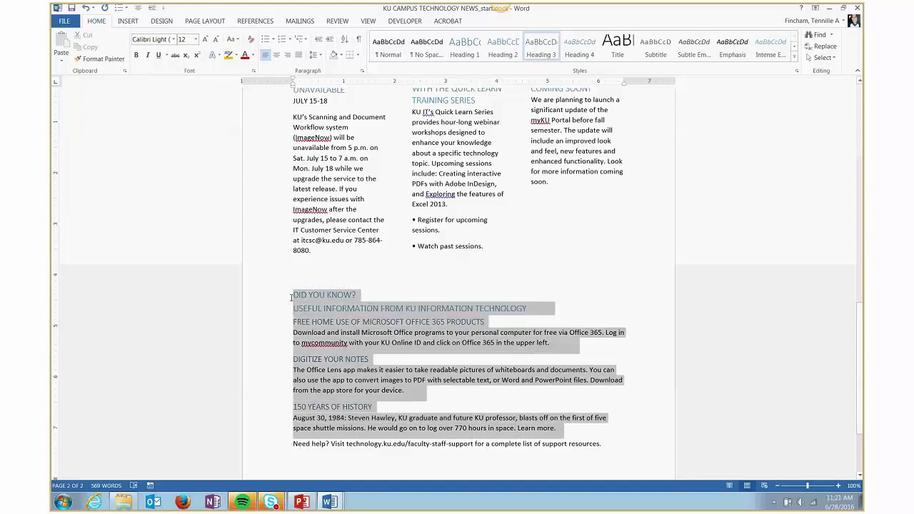
scroll(291, 300, "down", 1)
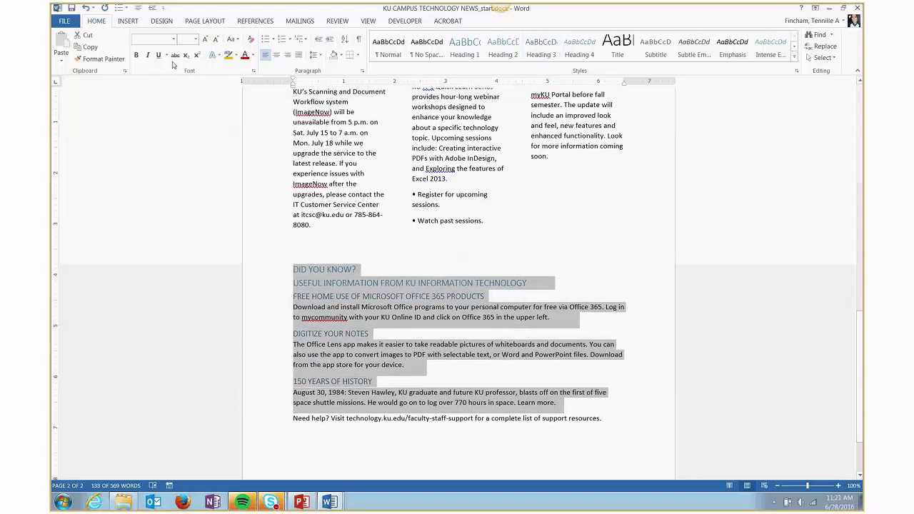
left_click(129, 21)
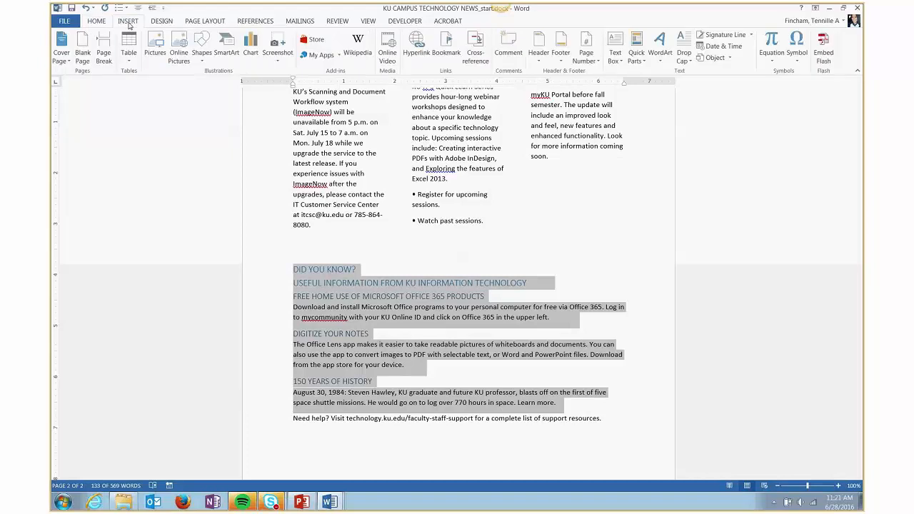
left_click(129, 60)
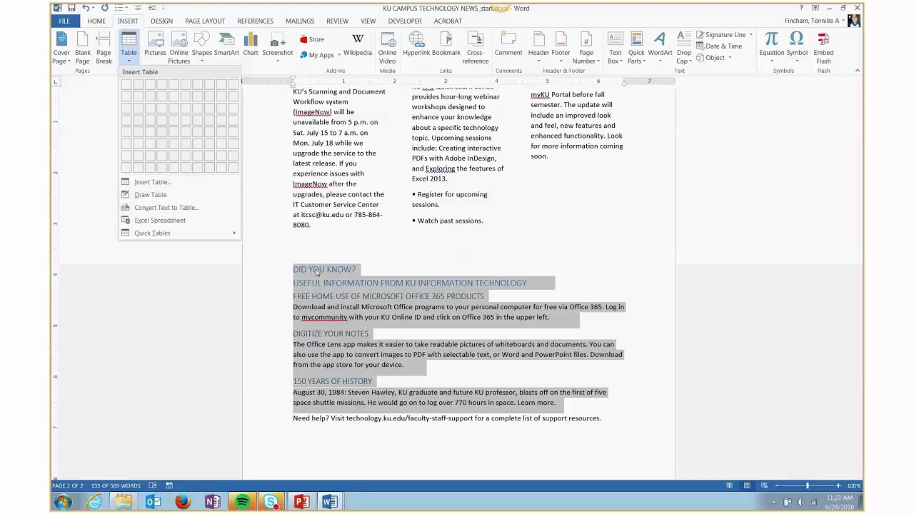
left_click(155, 207)
left_click_drag(521, 160, 456, 165)
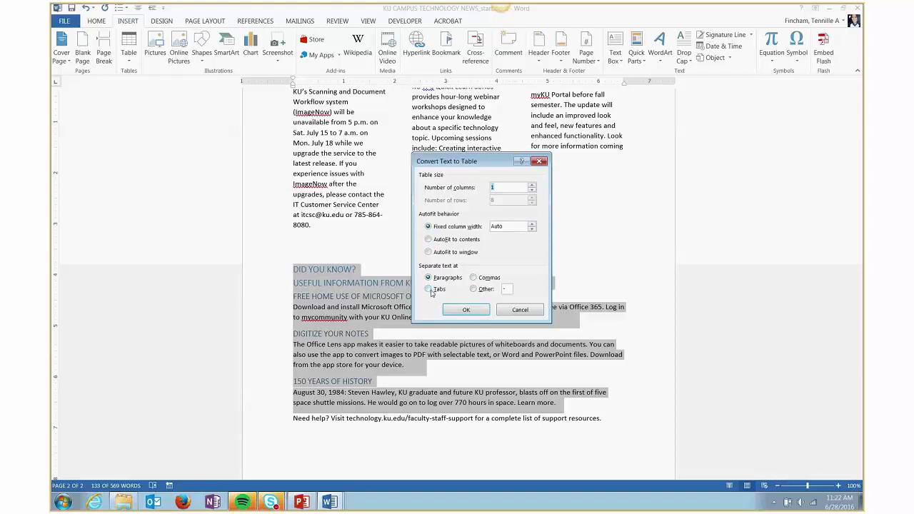
left_click(504, 289)
type("-")
left_click(467, 310)
left_click(464, 274)
left_click(539, 287)
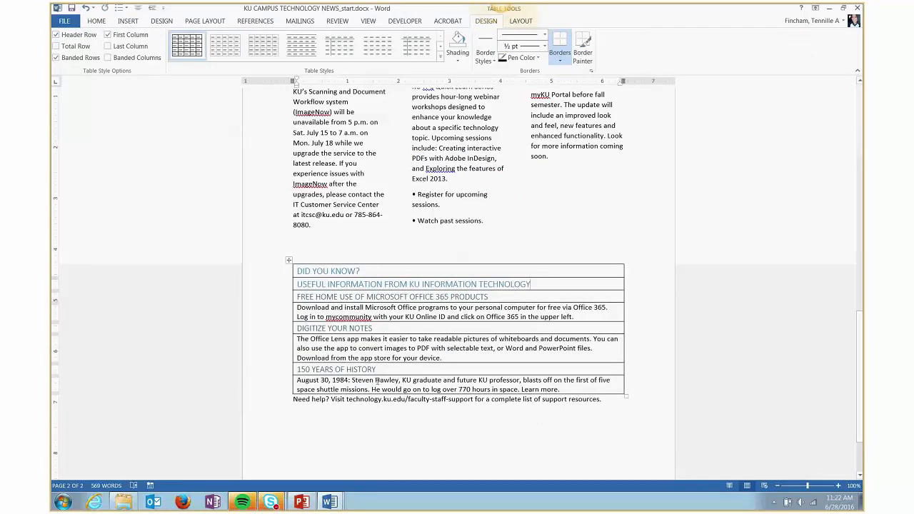
Step: Convert the whole "DID YOU KNOW?" table back to text, separated with paragraph marks
left_click(289, 260)
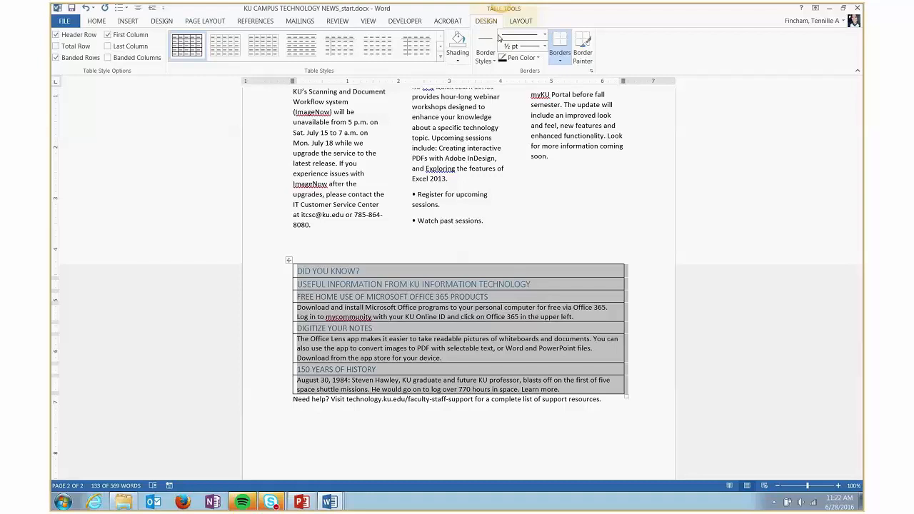
left_click(136, 21)
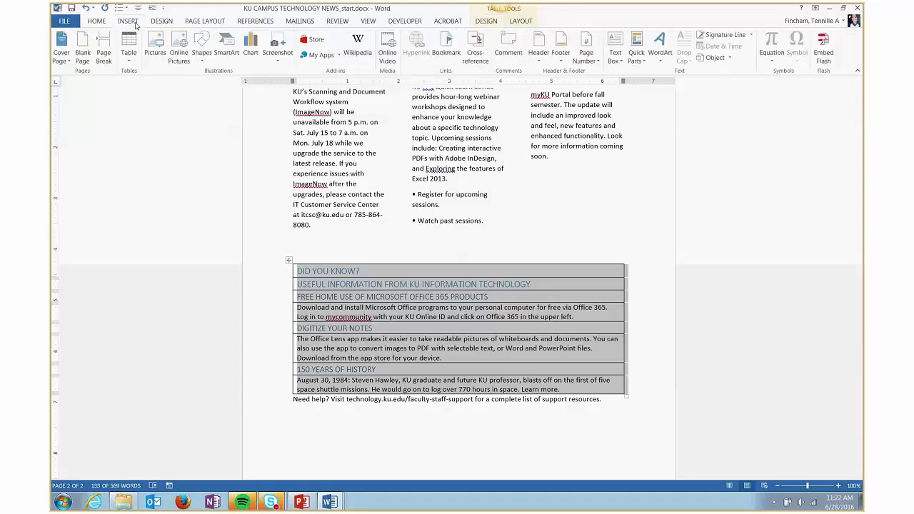
left_click(522, 21)
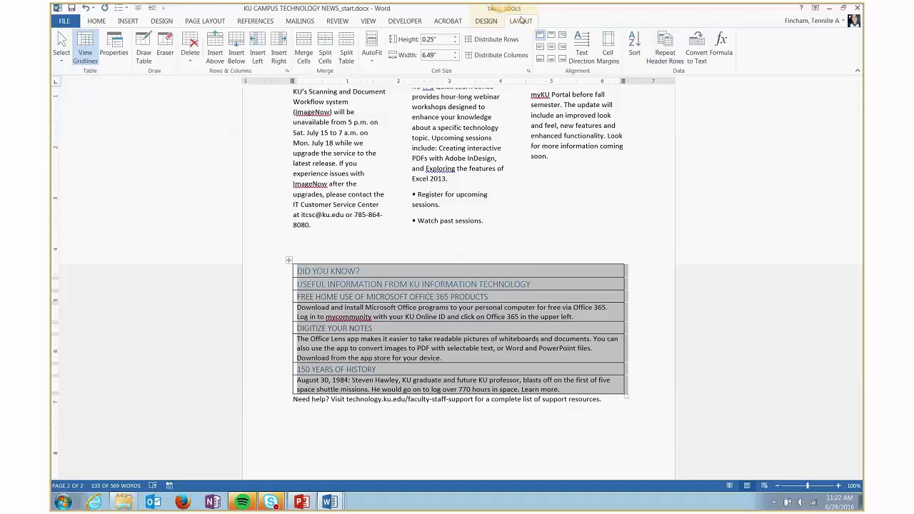
left_click(696, 58)
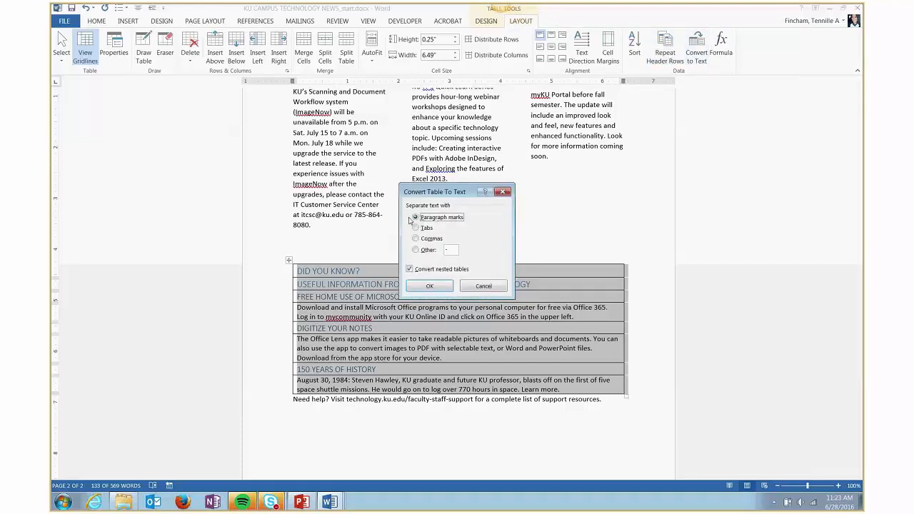
left_click(428, 287)
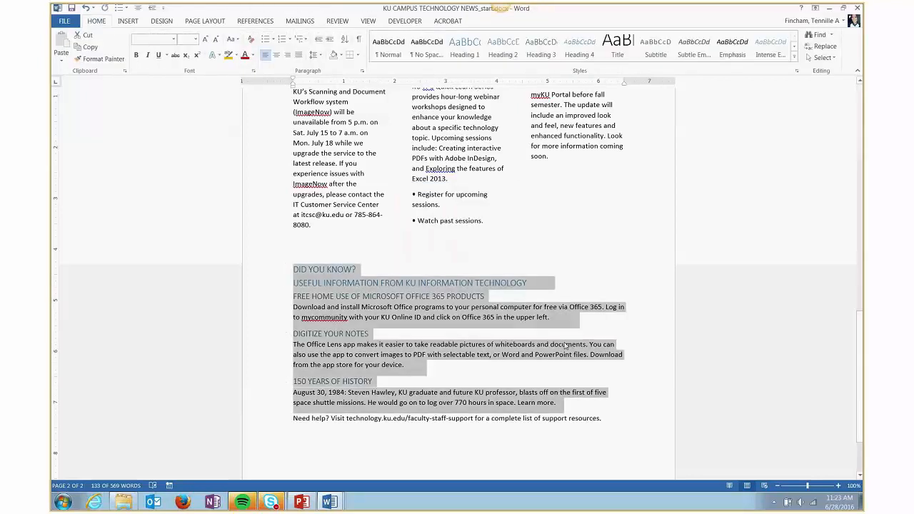
Step: Convert the selected text from "DID YOU KNOW?" through the "150 YEARS OF HISTORY" article into a one-column table again, separated at paragraphs
left_click(838, 487)
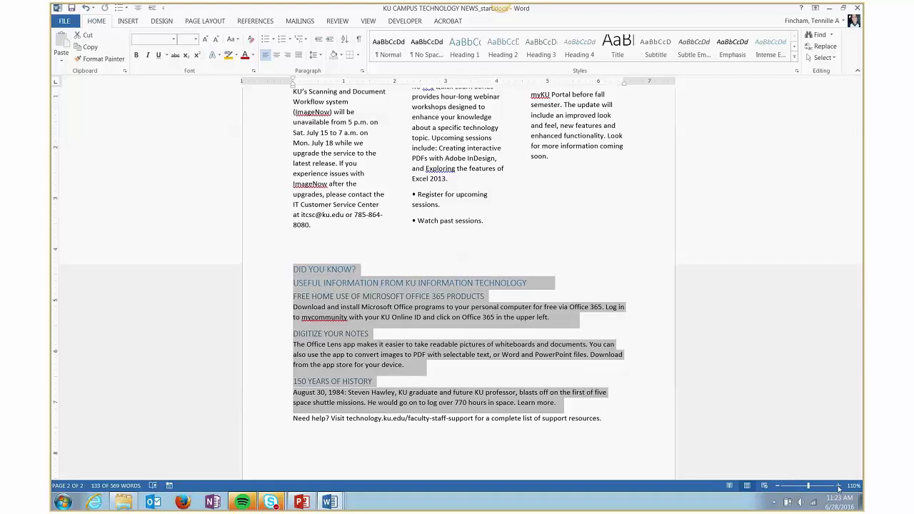
left_click(838, 487)
left_click(838, 487)
left_click(839, 487)
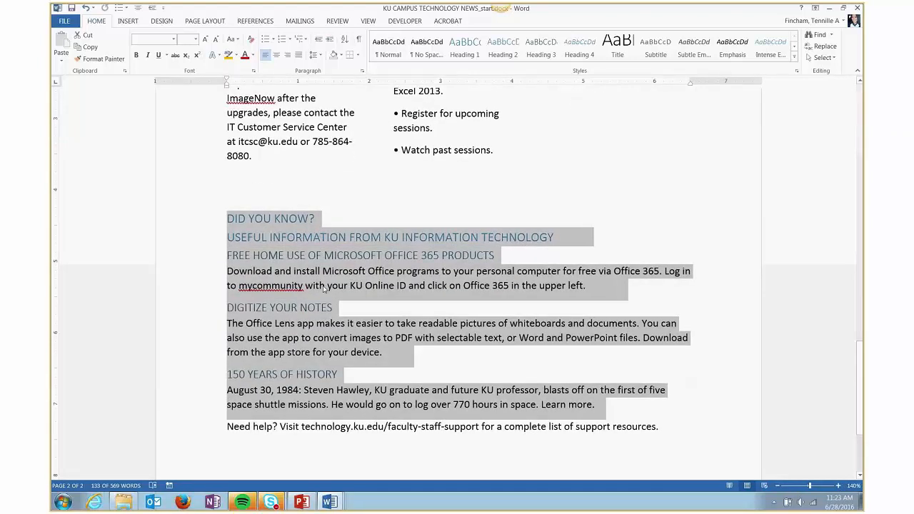
left_click(131, 23)
left_click(129, 44)
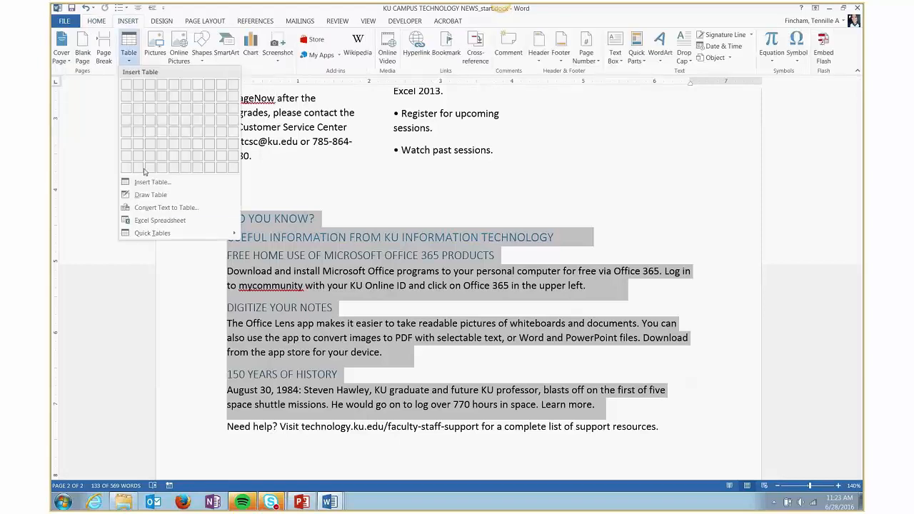
left_click(158, 207)
left_click(462, 308)
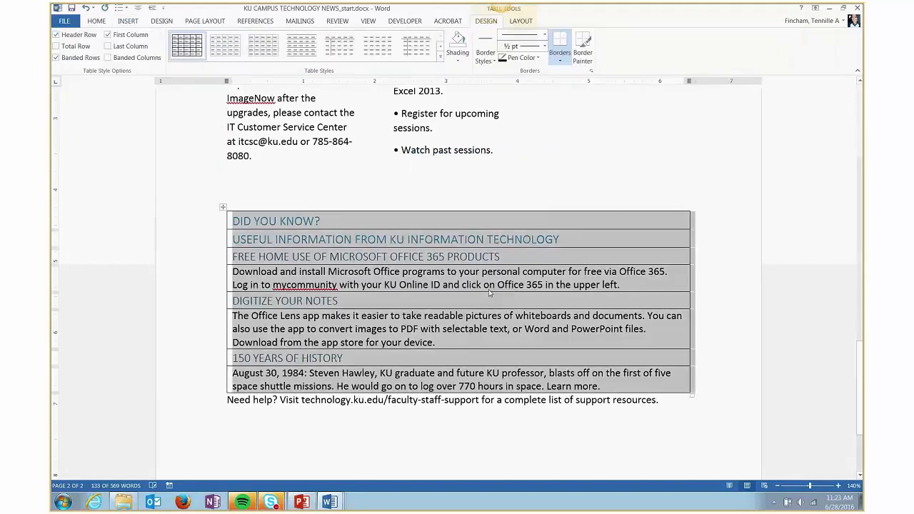
left_click(384, 227)
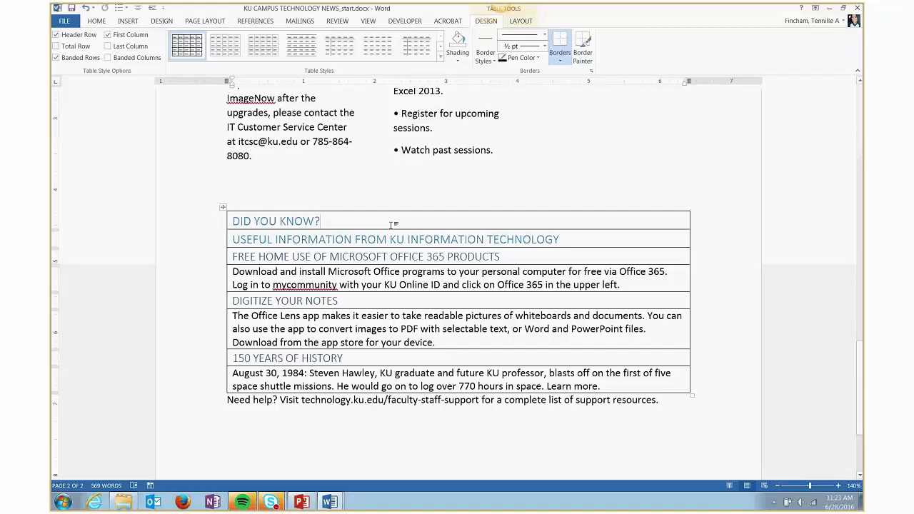
Step: Add two empty columns after the existing column of the "DID YOU KNOW?" table
scroll(391, 225, "down", 2)
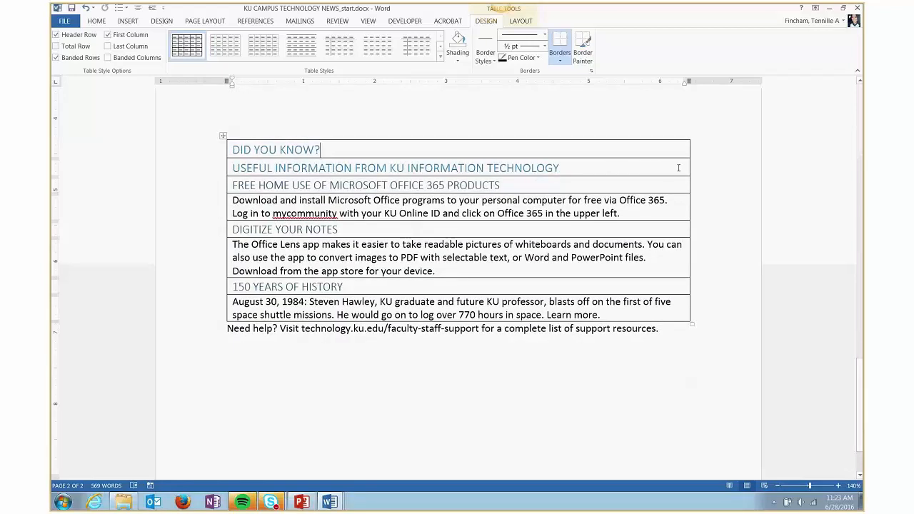
mouse_move(690, 139)
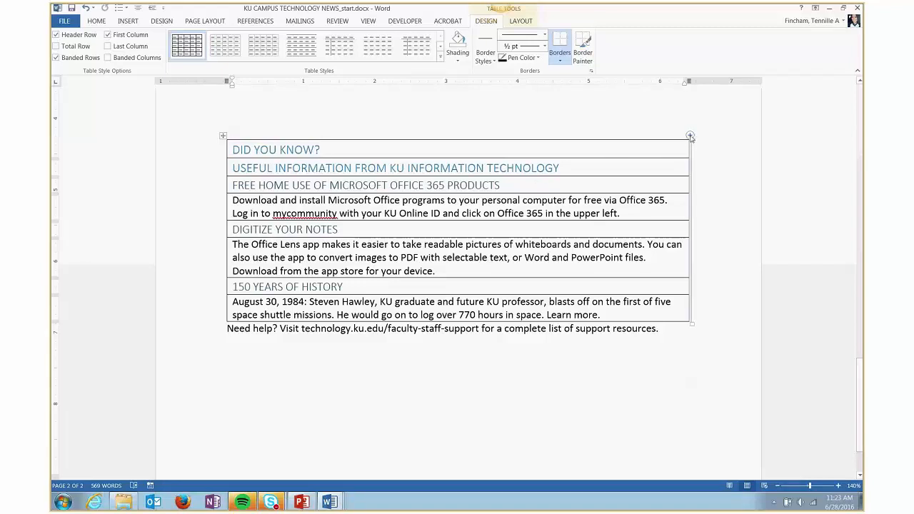
left_click(690, 135)
left_click(675, 127)
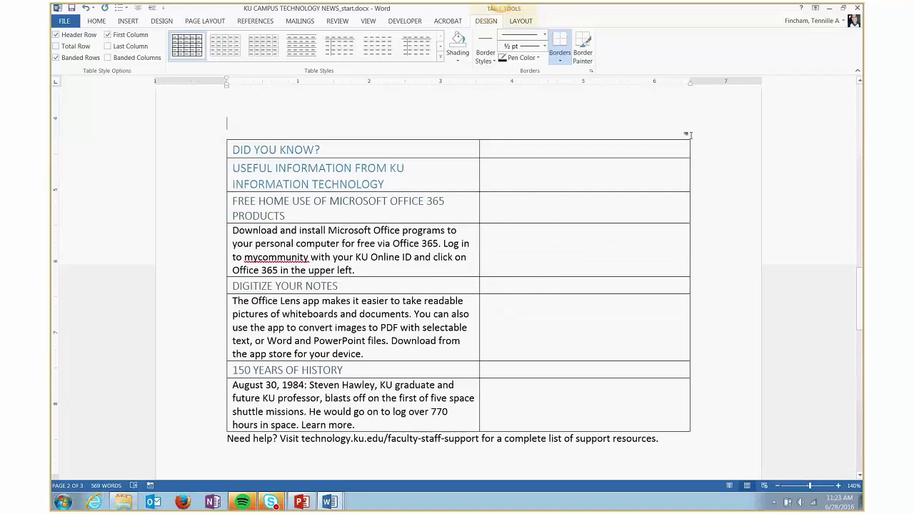
left_click(689, 136)
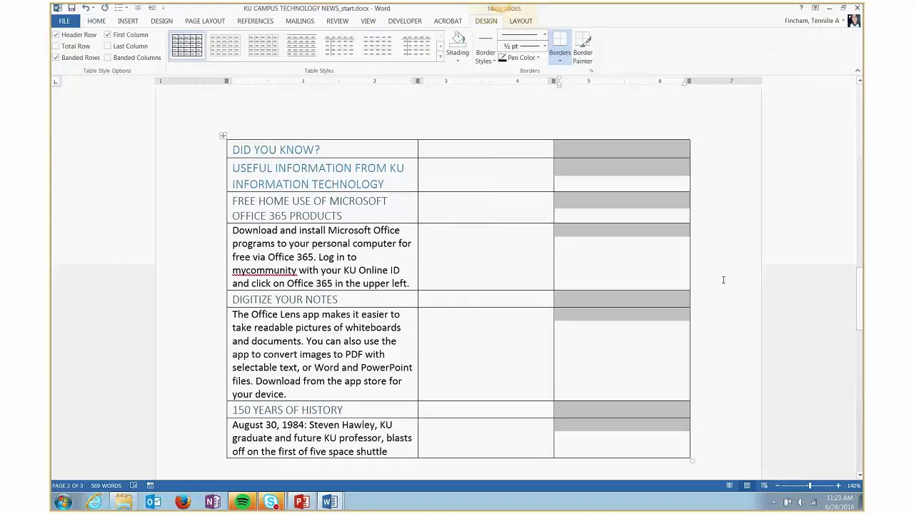
scroll(578, 265, "down", 3)
scroll(578, 265, "up", 3)
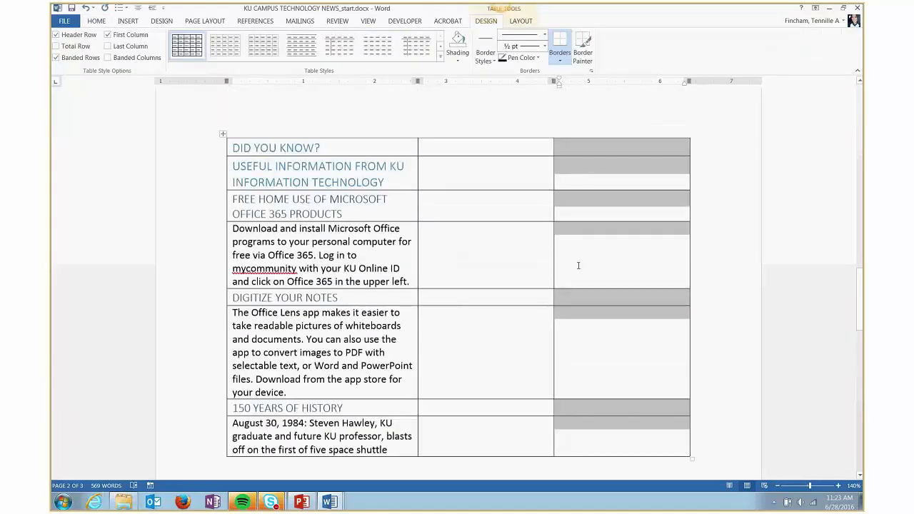
Step: Move the "USEFUL INFORMATION FROM KU INFORMATION TECHNOLOGY" text from the second row to follow "DID YOU KNOW?" in the first row
left_click(387, 185)
left_click_drag(386, 185, 252, 172)
key("ctrl+c")
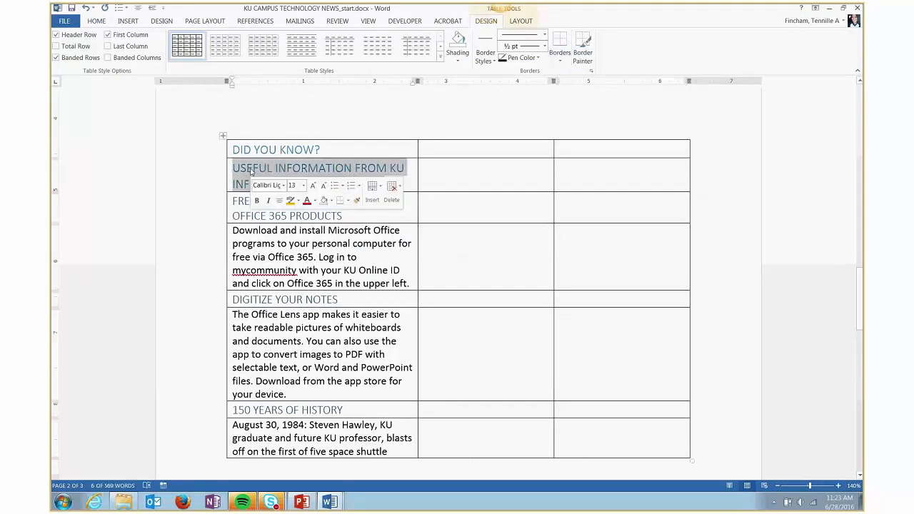
left_click(326, 148)
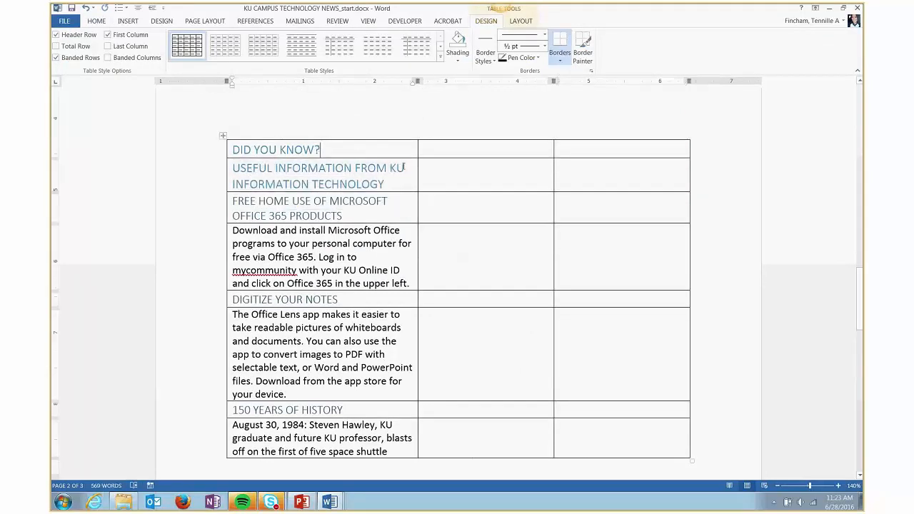
key("ctrl+v")
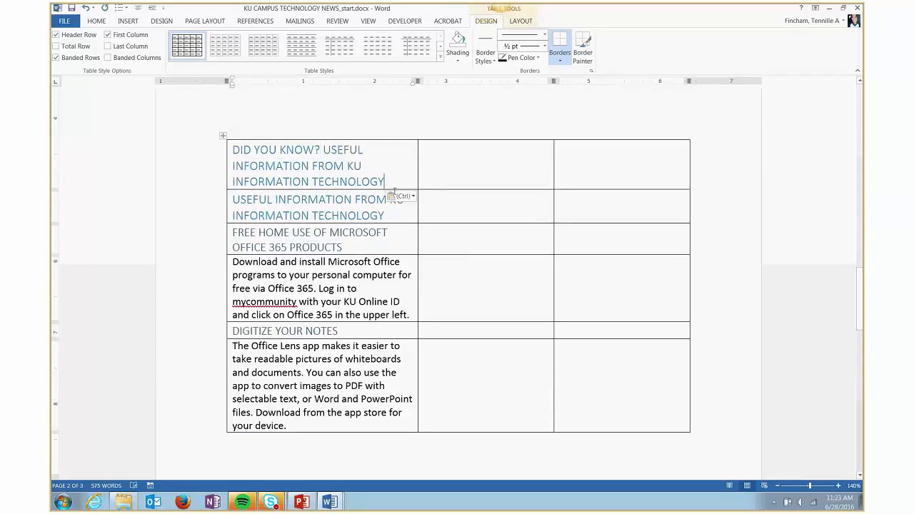
left_click_drag(386, 215, 222, 202)
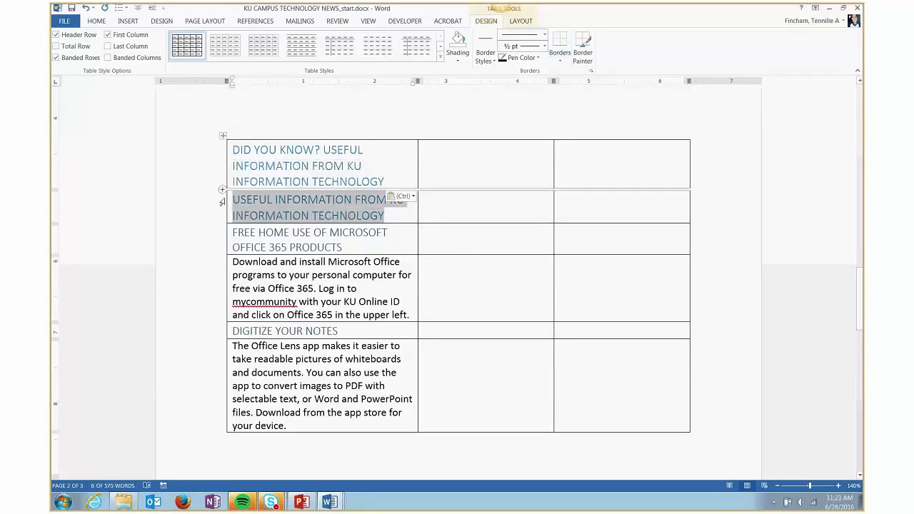
key("Delete")
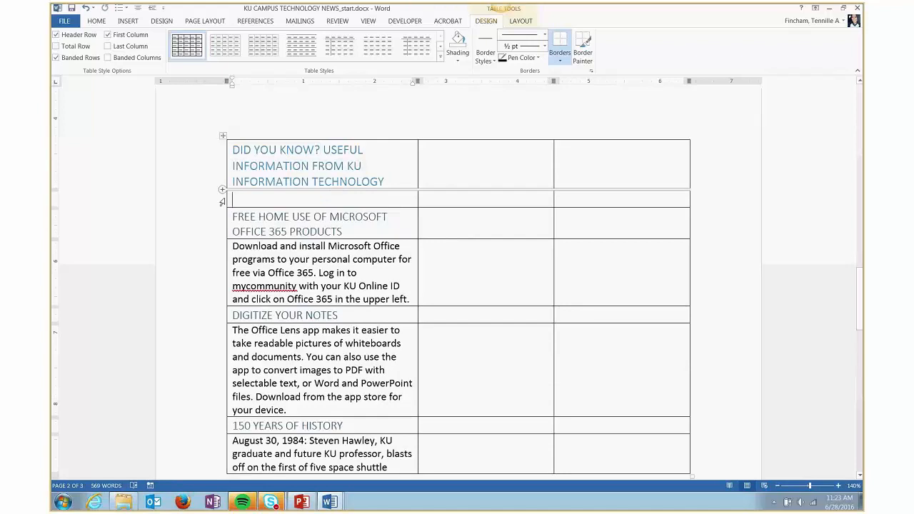
Step: Move the "FREE HOME USE OF MICROSOFT OFFICE 365 PRODUCTS" heading and its article up one row, starting in the empty second row
left_click_drag(410, 303, 224, 221)
key("ctrl+c")
key("Delete")
left_click(290, 200)
key("ctrl+v")
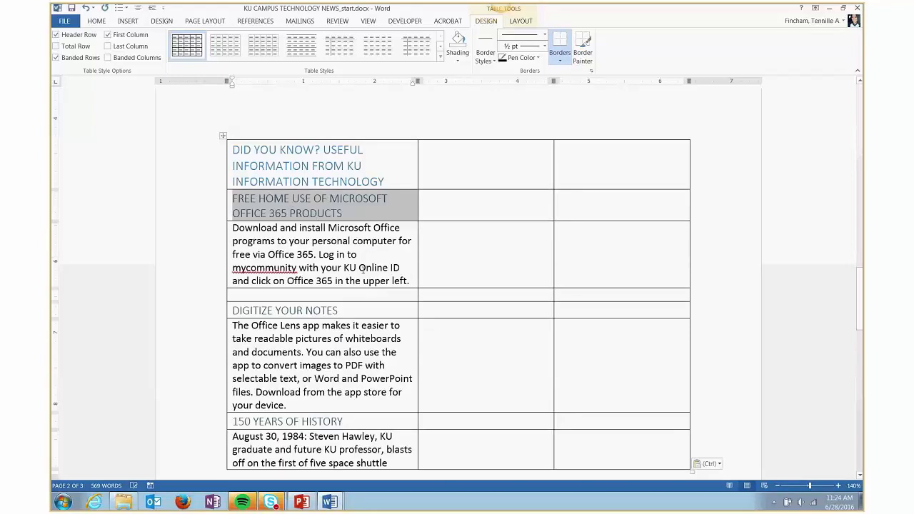
Step: Move the "DIGITIZE YOUR NOTES" heading and its article into the second column, starting in the table's second row
left_click_drag(287, 405, 230, 311)
key("ctrl+c")
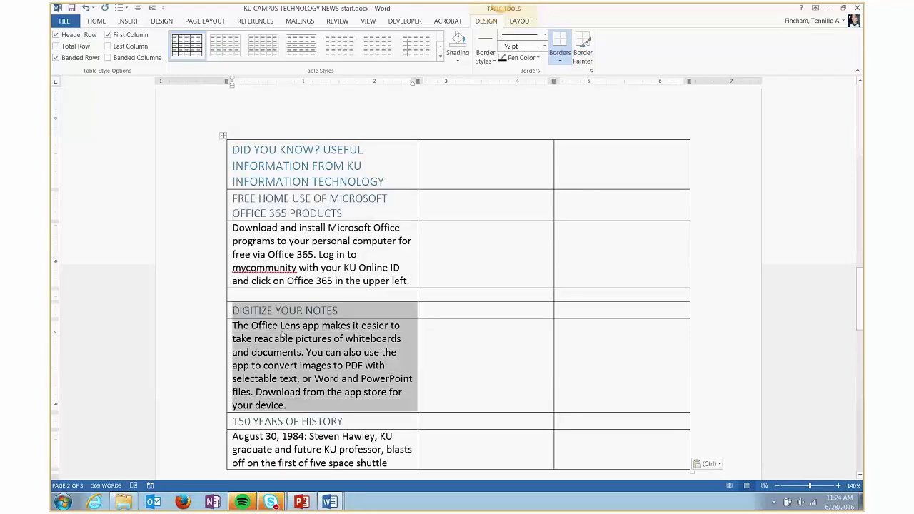
key("Delete")
left_click(474, 209)
key("ctrl+v")
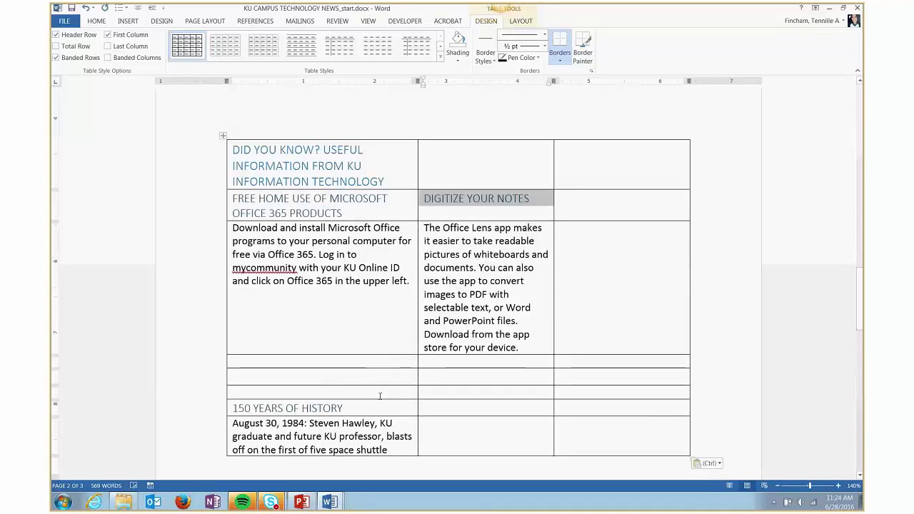
Step: Move the "150 YEARS OF HISTORY" heading and its article into the third column, starting in the table's second row
left_click_drag(397, 451, 232, 423)
scroll(371, 430, "down", 5)
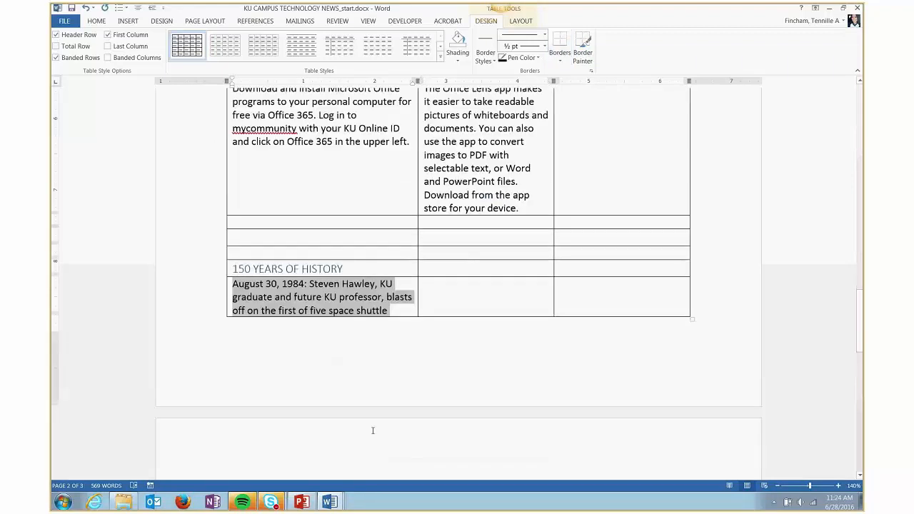
left_click_drag(382, 225, 243, 132)
key("Delete")
scroll(543, 271, "up", 5)
left_click(592, 314)
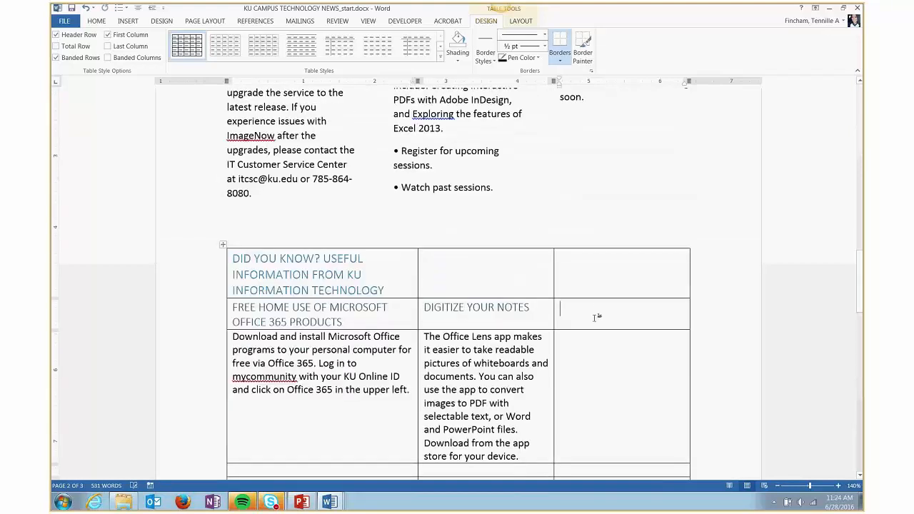
type("150 YEARS OF HISTORY August 30, 1984: Steven Hawley, KU graduate and future KU professor, blasts off on the first of five space shuttle missions. He would go on to log over 770 hours in space. Learn more.")
Step: Delete the five empty rows beneath the articles and add a blank line between the table and the "Need help?" line
scroll(515, 340, "down", 5)
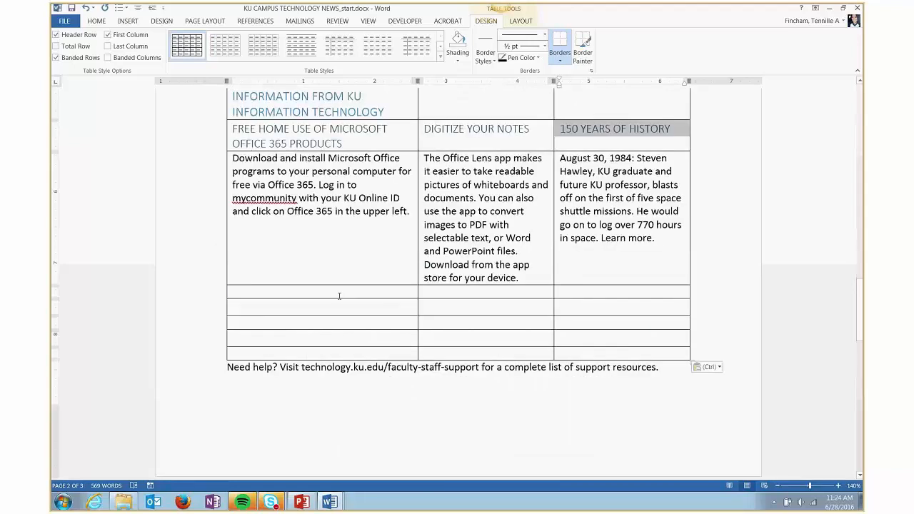
left_click_drag(339, 293, 579, 301)
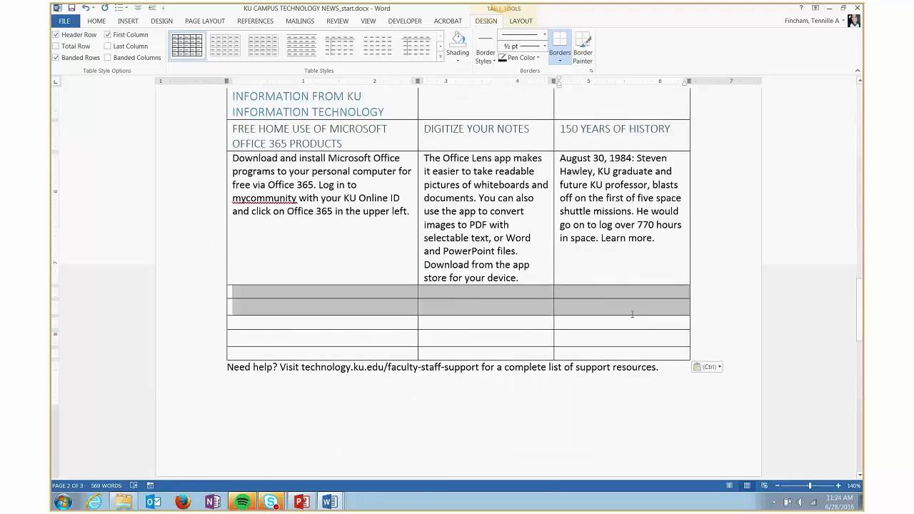
scroll(632, 314, "up", 1)
left_click_drag(649, 348, 655, 392)
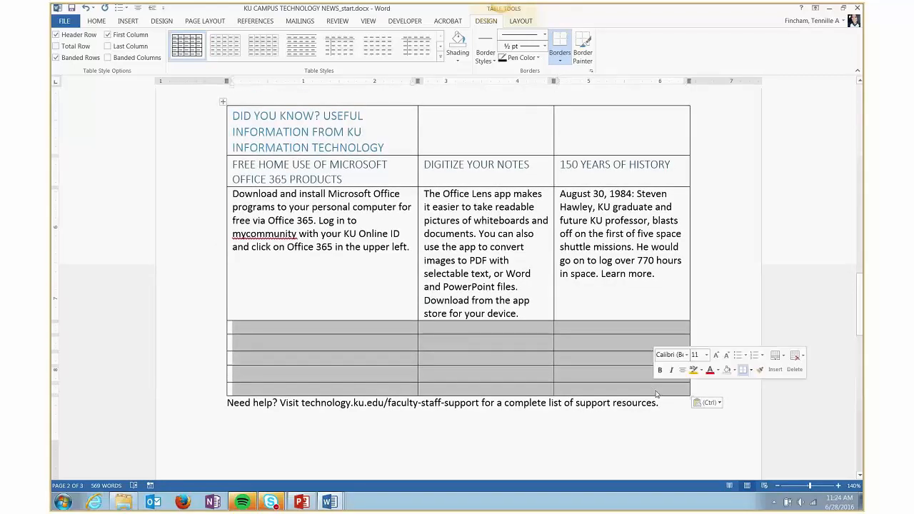
right_click(656, 392)
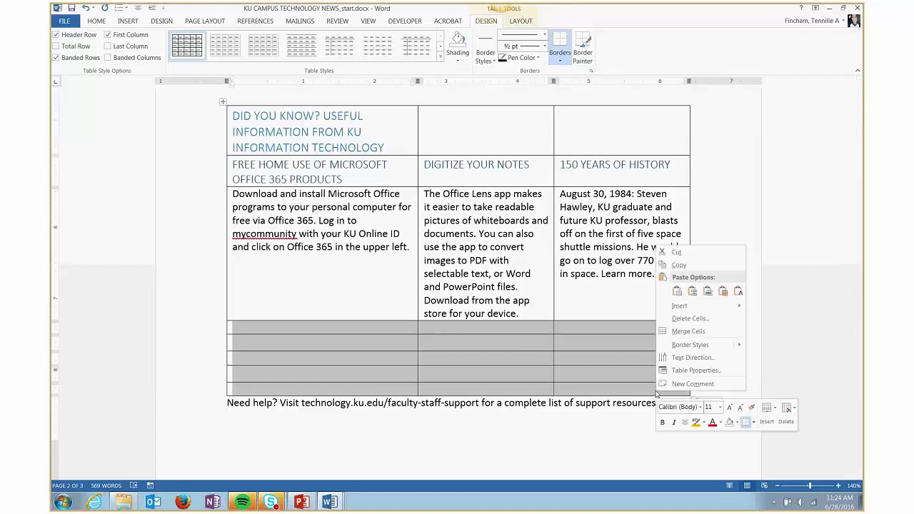
left_click(690, 319)
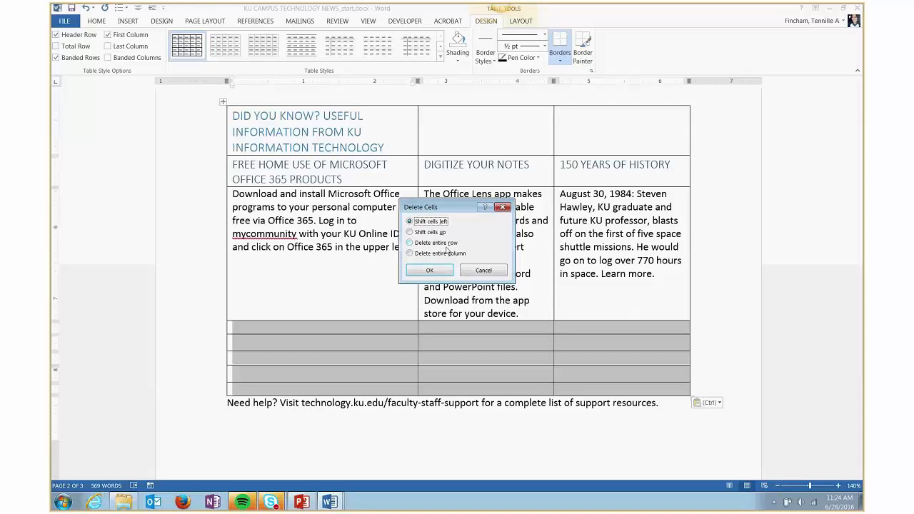
left_click(409, 243)
left_click(429, 270)
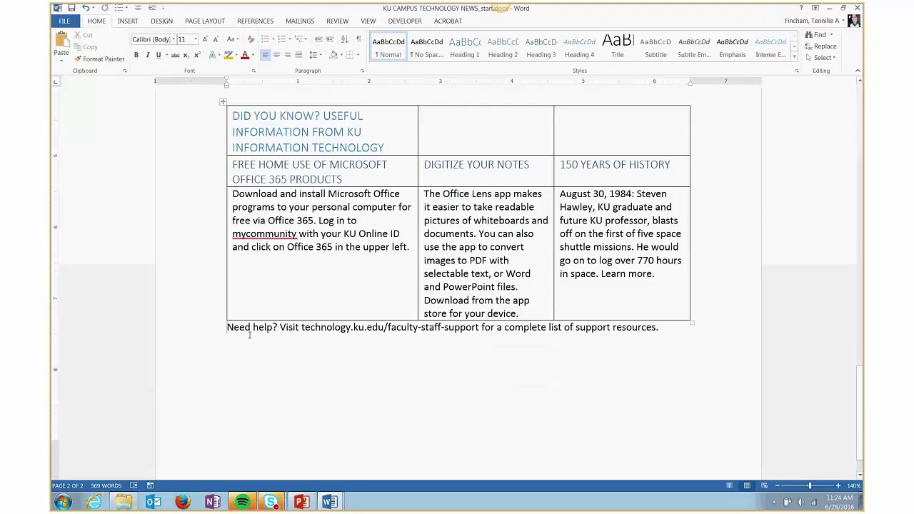
key("Return")
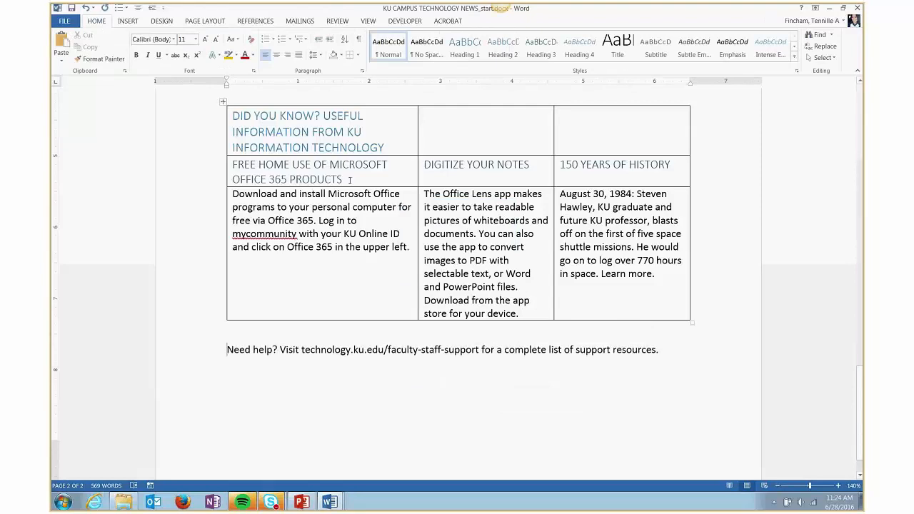
Step: Merge the three cells of the table's first row so the "DID YOU KNOW?" heading spans the full table width
left_click(377, 138)
scroll(426, 202, "up", 2)
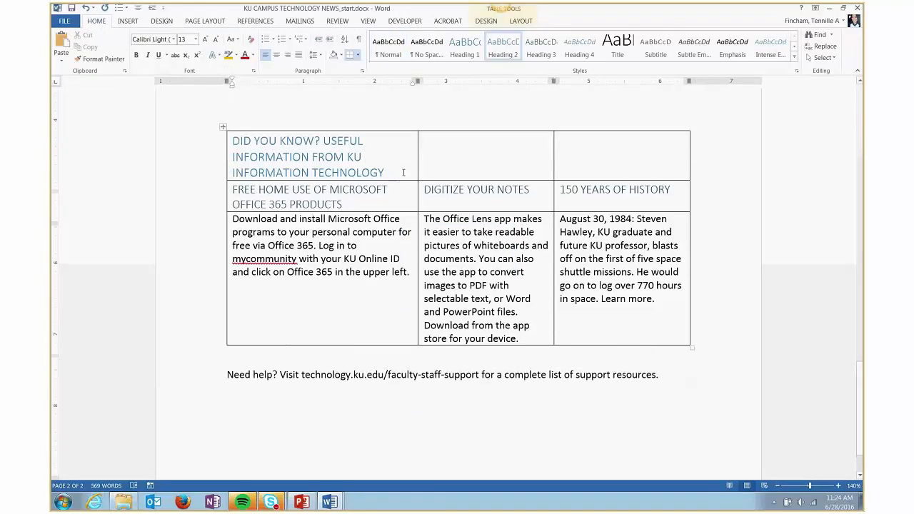
scroll(425, 202, "up", 3)
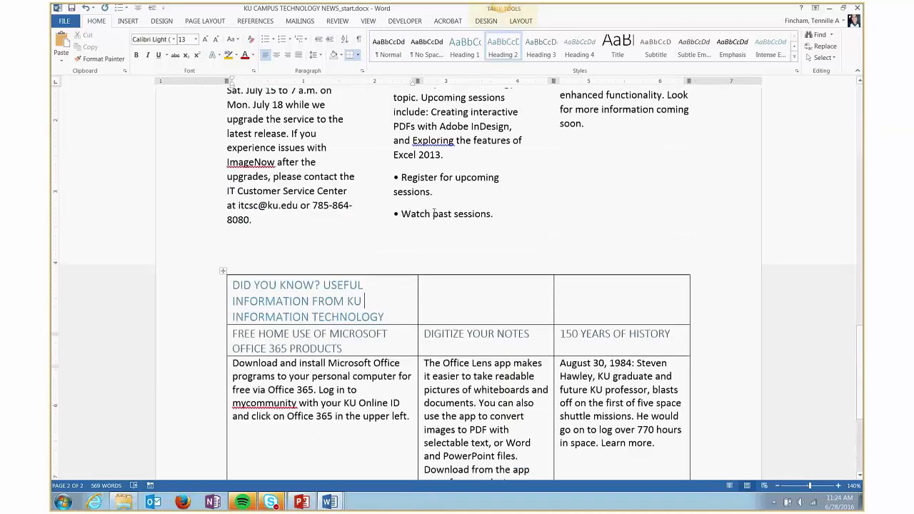
scroll(434, 214, "down", 1)
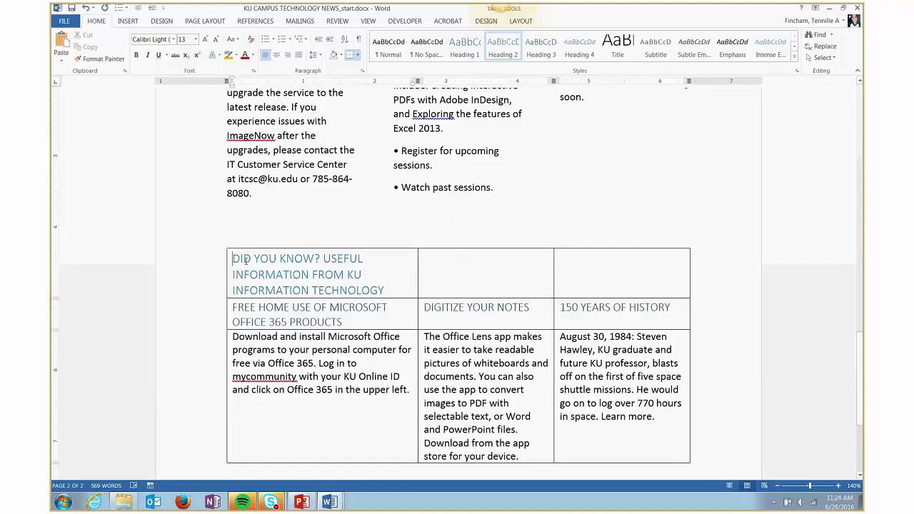
left_click_drag(233, 258, 362, 290)
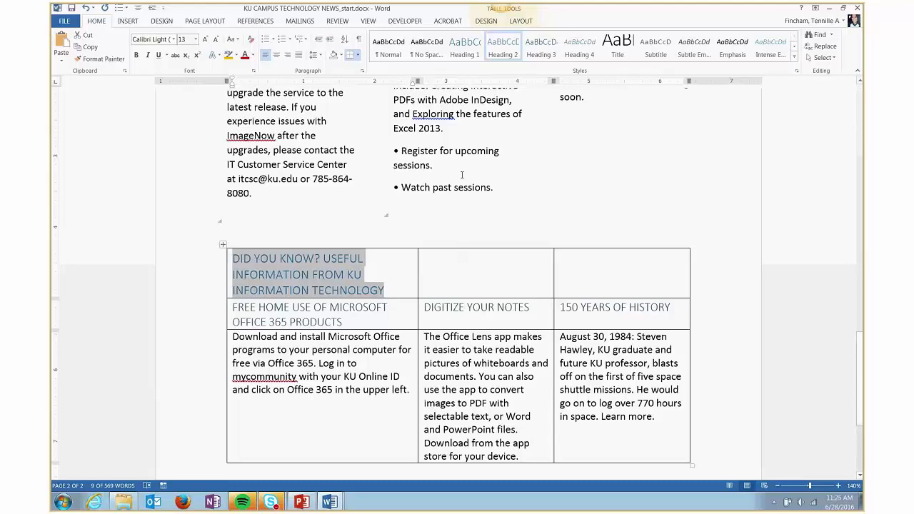
left_click(497, 23)
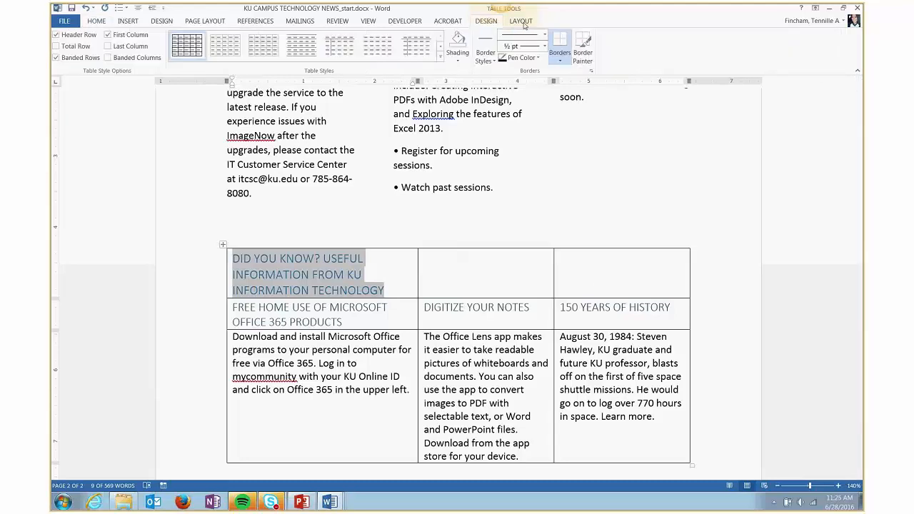
left_click(521, 22)
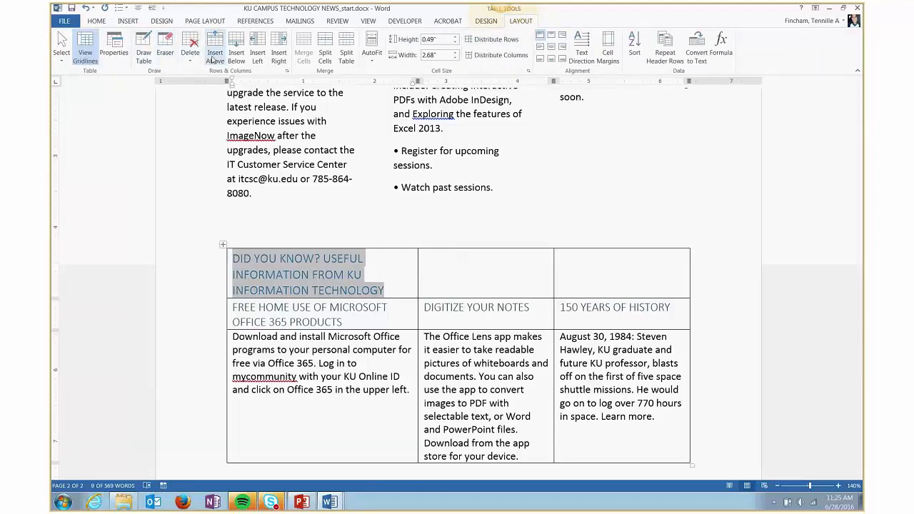
left_click(233, 258)
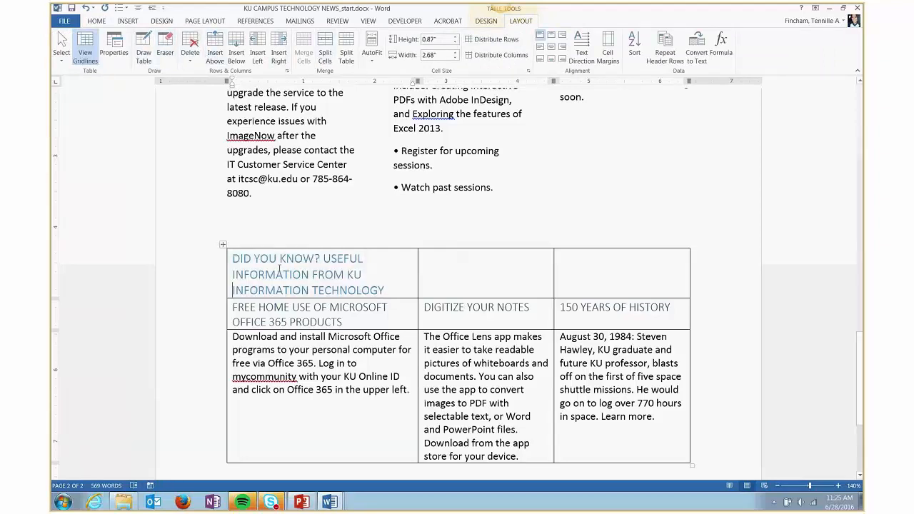
left_click_drag(232, 259, 571, 263)
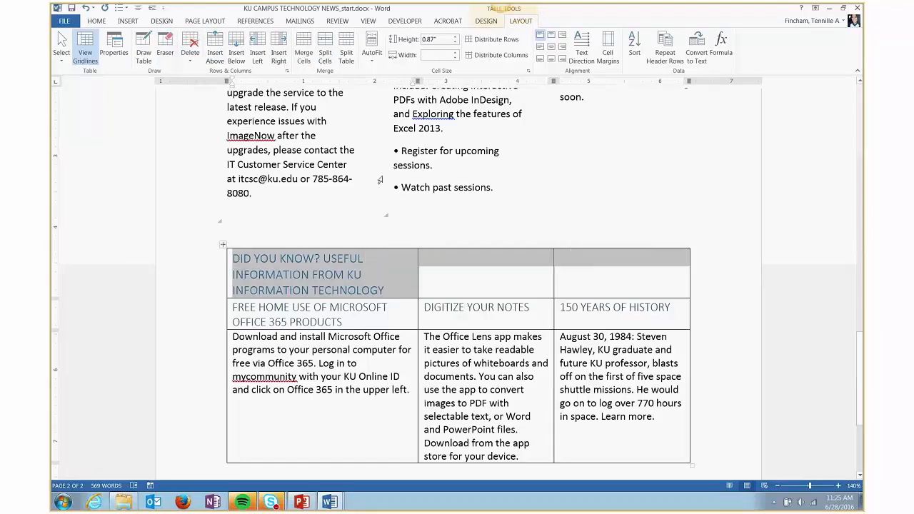
scroll(312, 63, "up", 1)
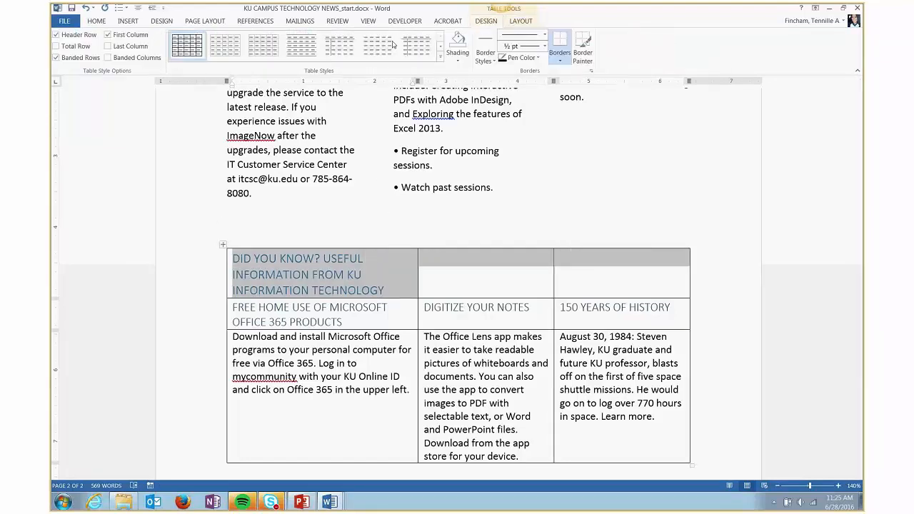
left_click(517, 22)
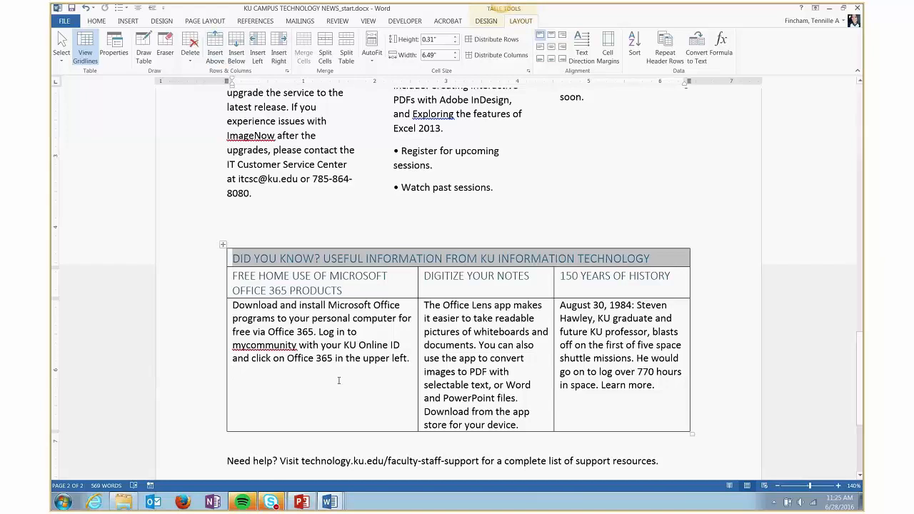
Step: Try merging the "FREE HOME USE OF MICROSOFT OFFICE 365 PRODUCTS" heading cell with the article cell beneath it, and undo the merge
left_click_drag(338, 380, 245, 287)
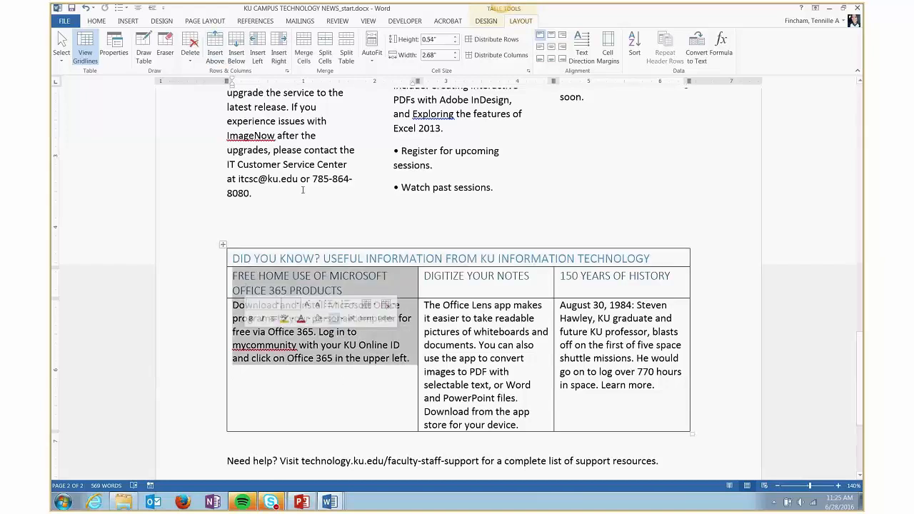
left_click(302, 56)
scroll(335, 314, "up", 3)
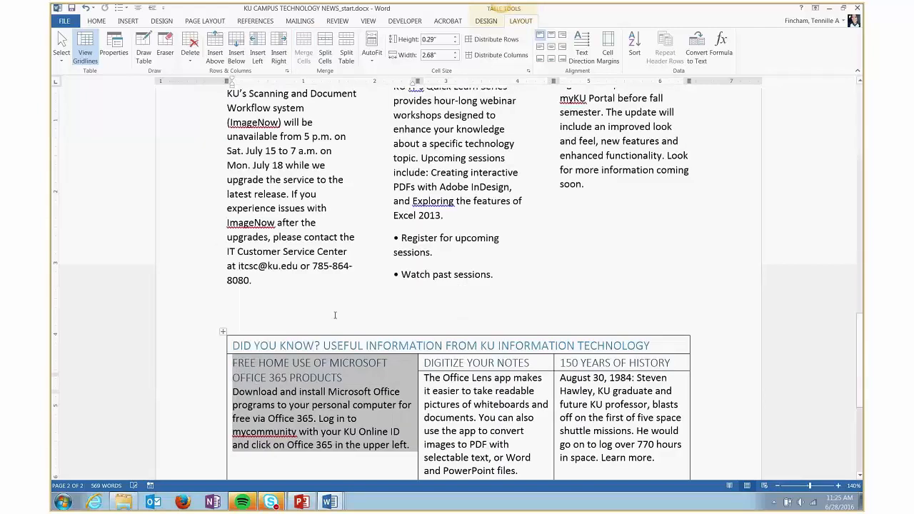
scroll(335, 314, "down", 1)
left_click(368, 419)
scroll(368, 420, "down", 4)
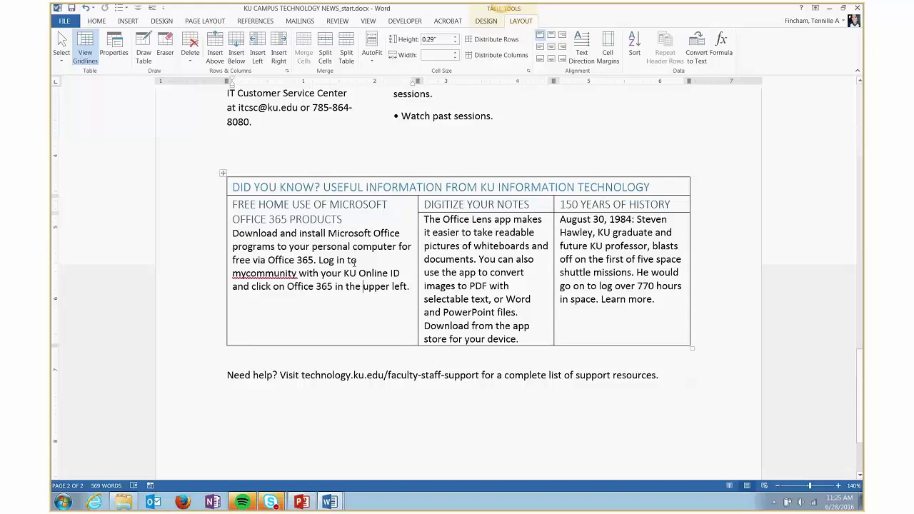
key("ctrl+z")
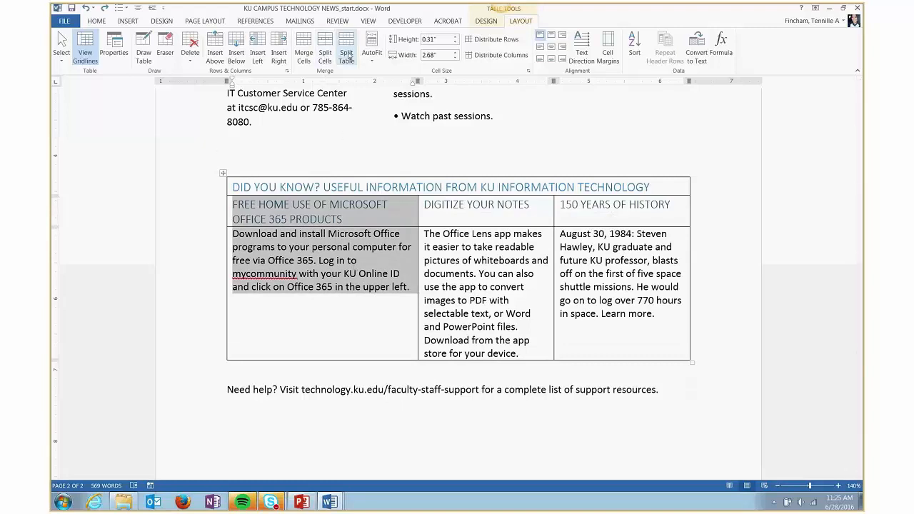
Step: Try top-center, center and bottom-left alignment on the Office 365 article cell, and return it to top-left alignment
left_click(434, 221)
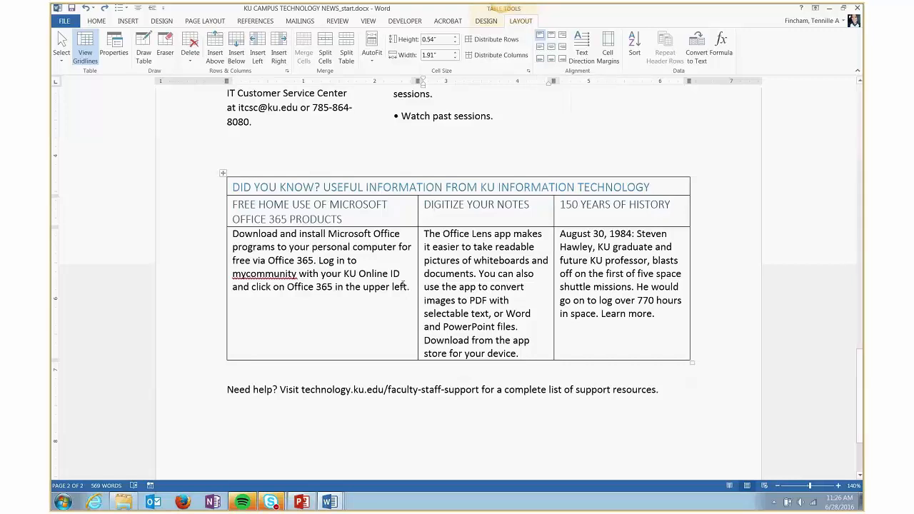
left_click_drag(412, 287, 235, 233)
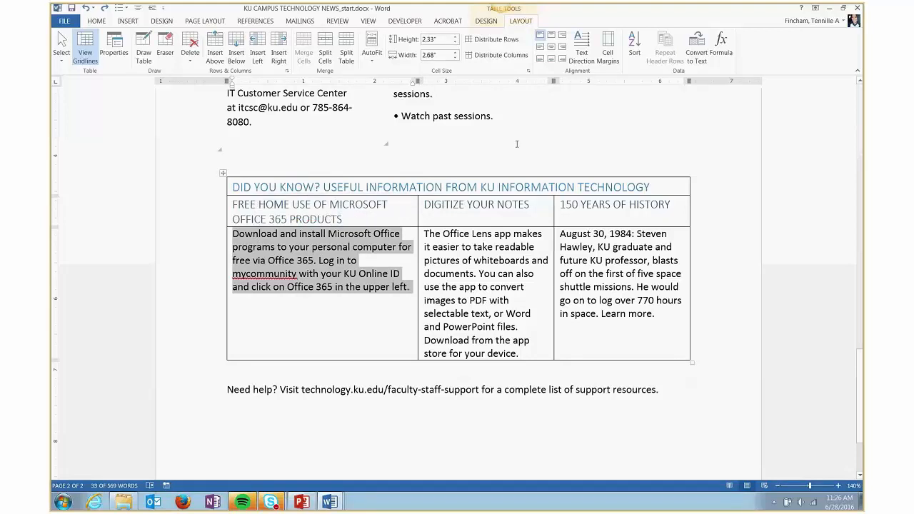
left_click(552, 37)
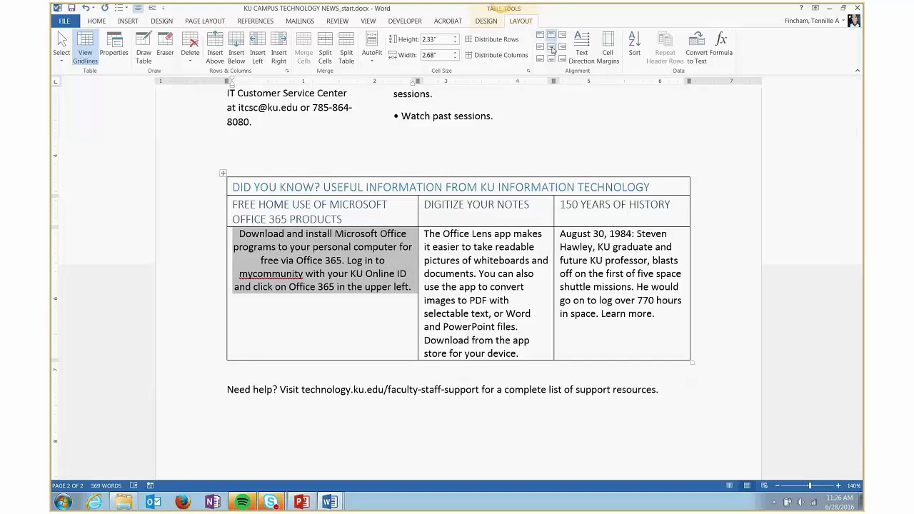
left_click(552, 48)
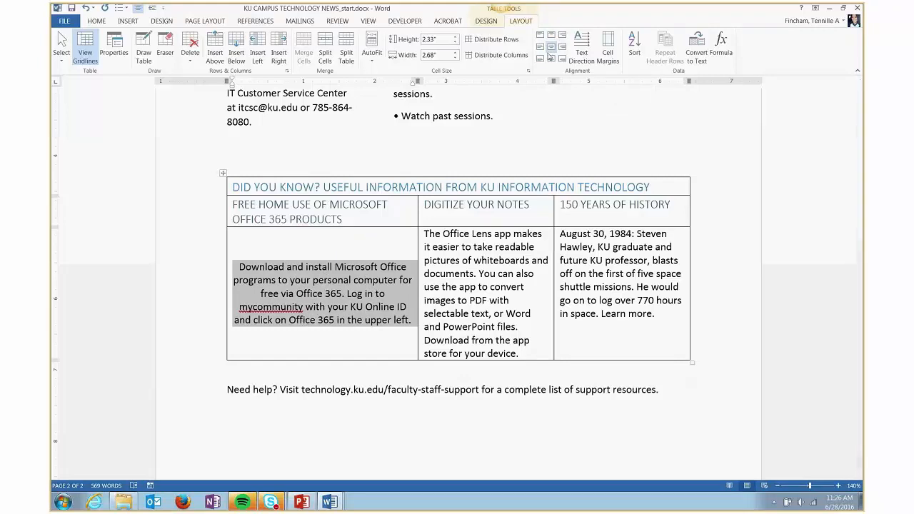
left_click(543, 62)
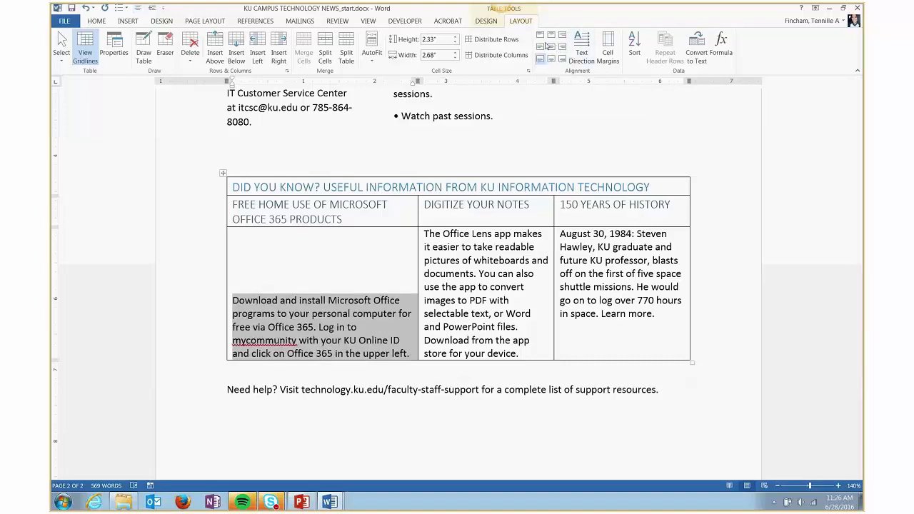
left_click(540, 36)
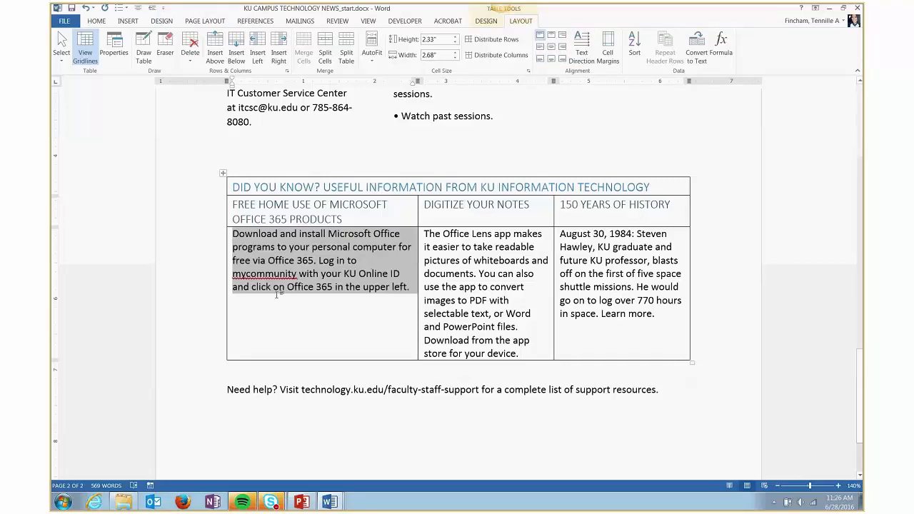
Step: Reduce the table's default left and right cell margins by the same small amount
left_click(314, 287)
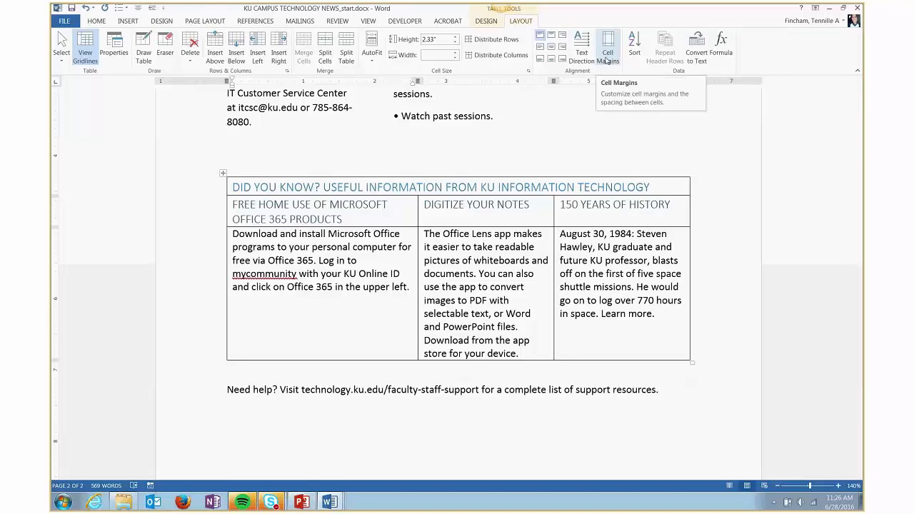
left_click(606, 60)
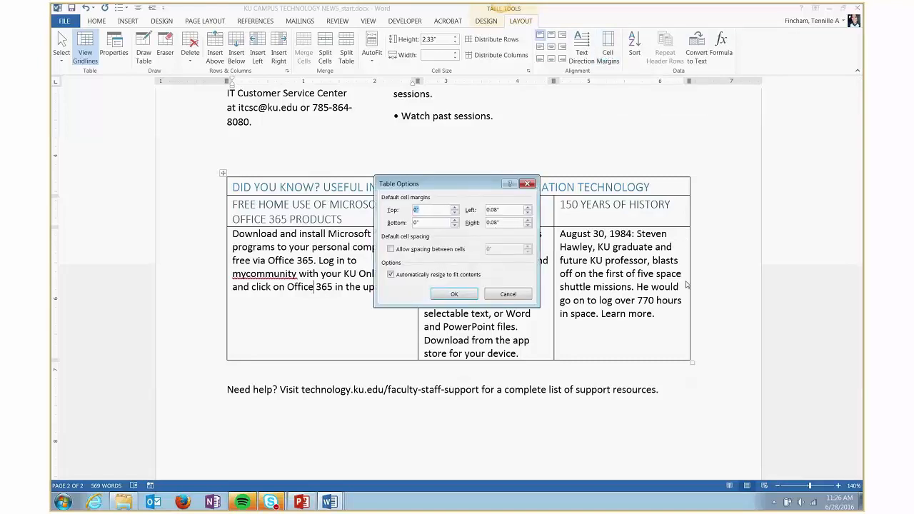
left_click(528, 212)
left_click(527, 213)
left_click(527, 225)
left_click(528, 225)
left_click(467, 294)
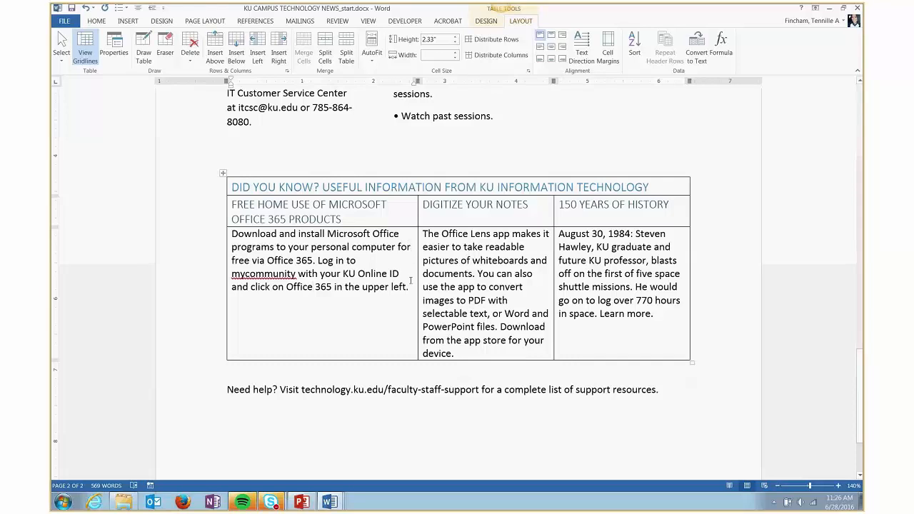
Step: Try rotating the text direction in the Office 365 article cell, and undo the rotation
left_click(582, 49)
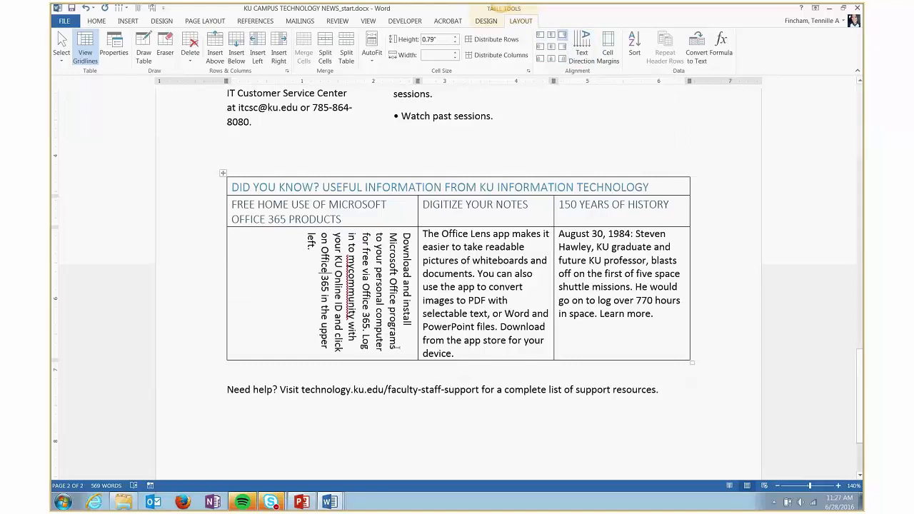
key("ctrl+z")
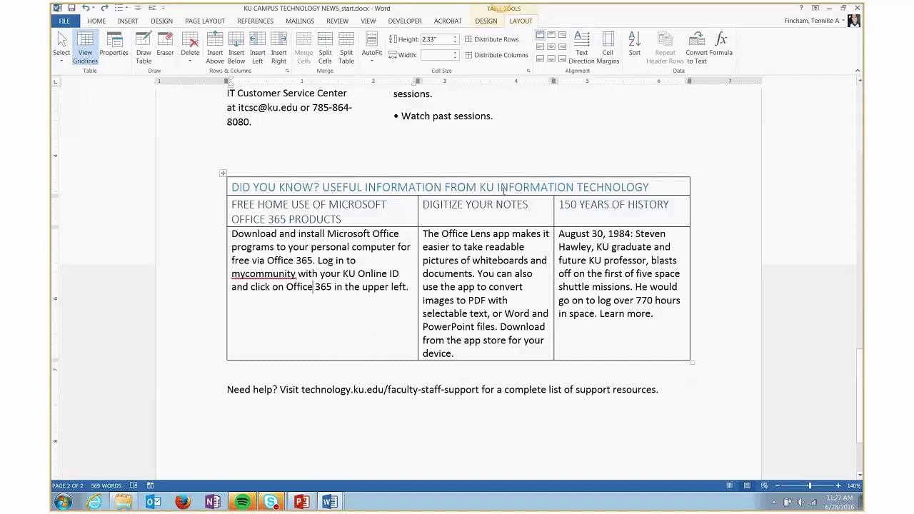
left_click(521, 352)
Step: Remove all borders from the entire table and shade it with a light blue theme color
left_click(223, 174)
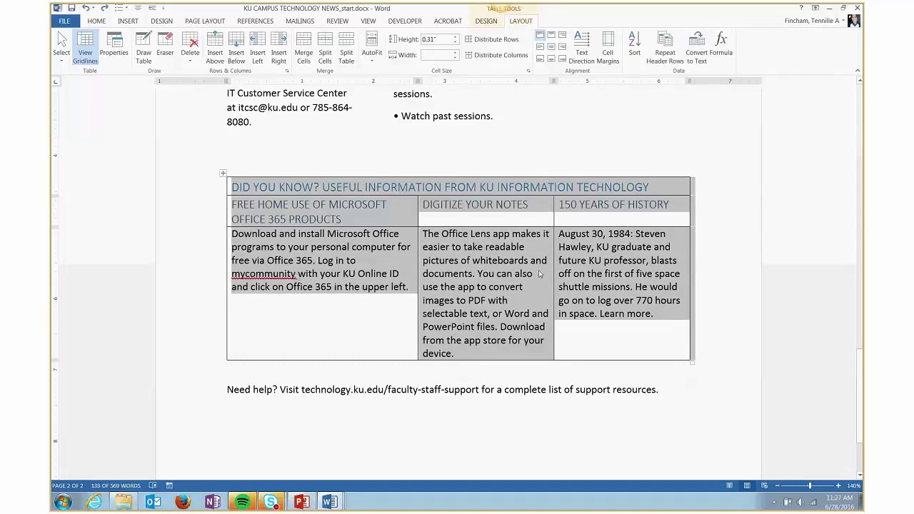
left_click(487, 21)
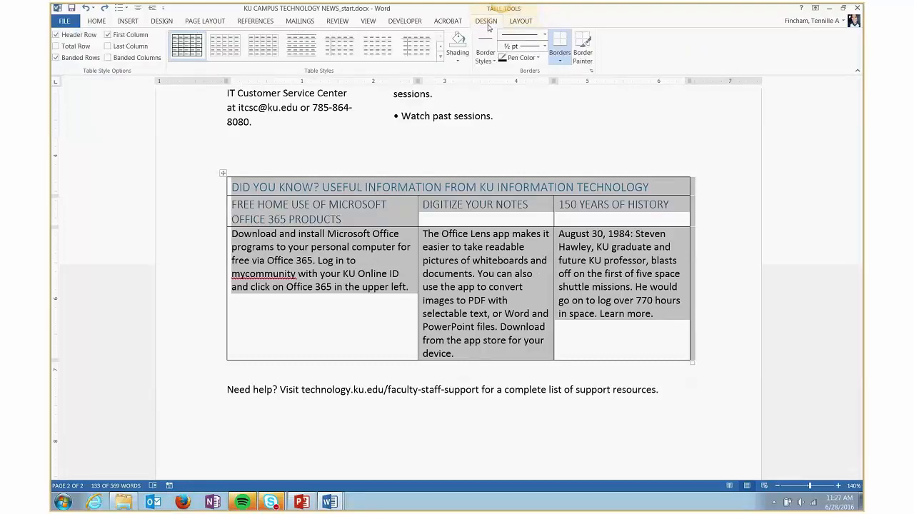
left_click(561, 62)
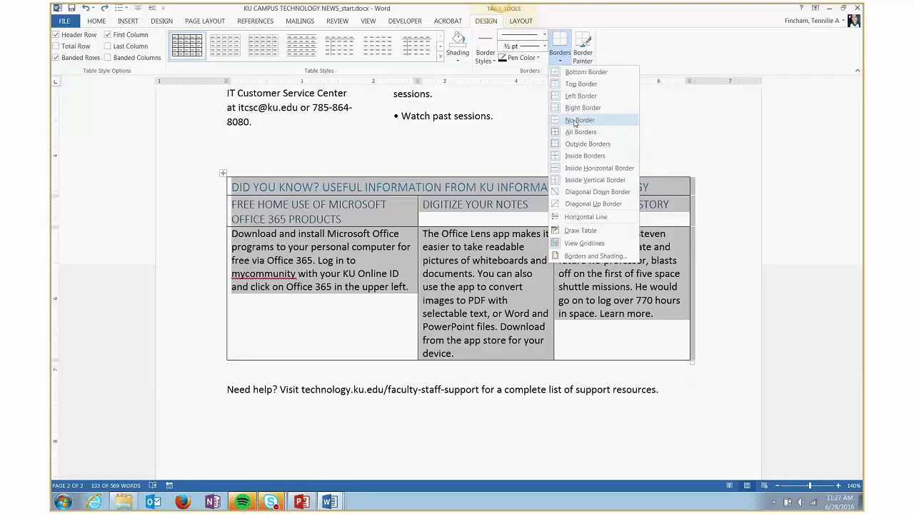
left_click(576, 121)
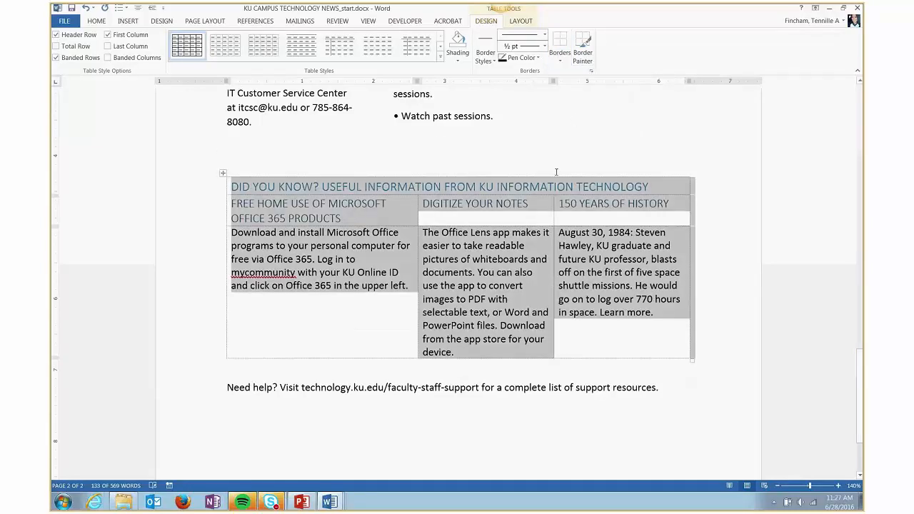
left_click(457, 62)
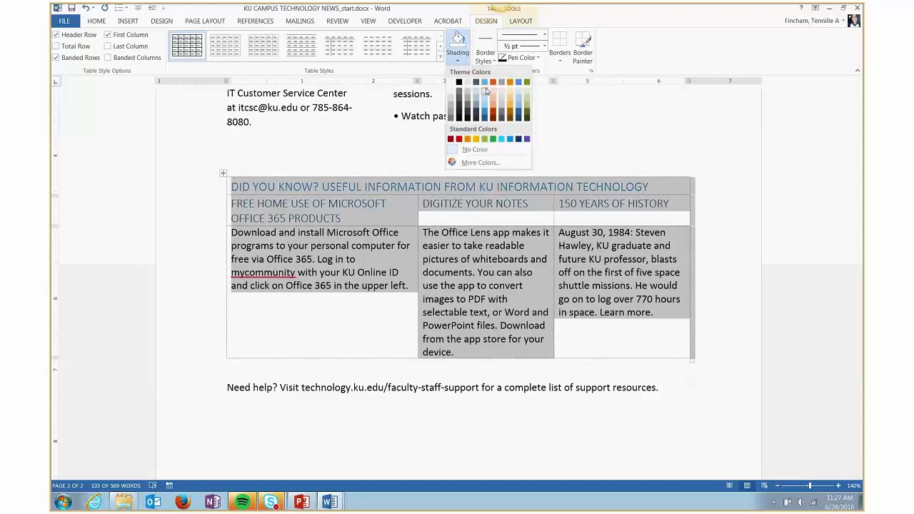
left_click(487, 94)
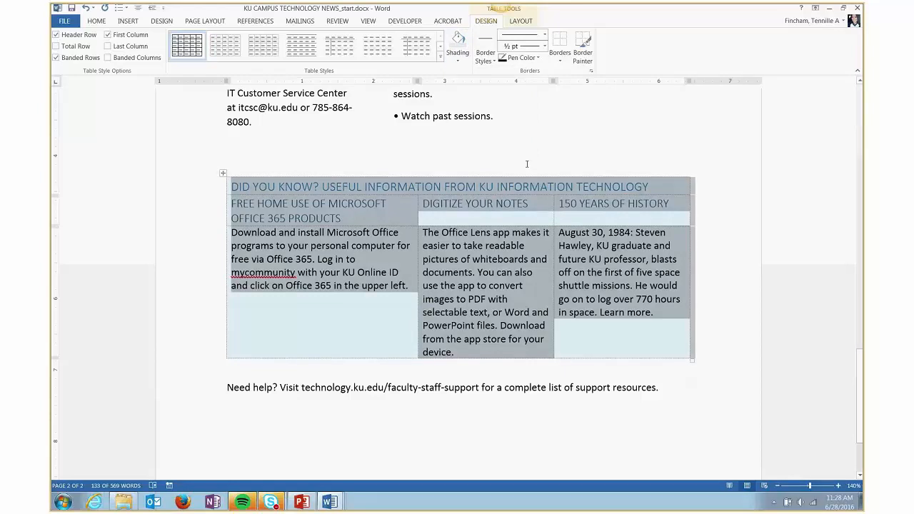
left_click(364, 304)
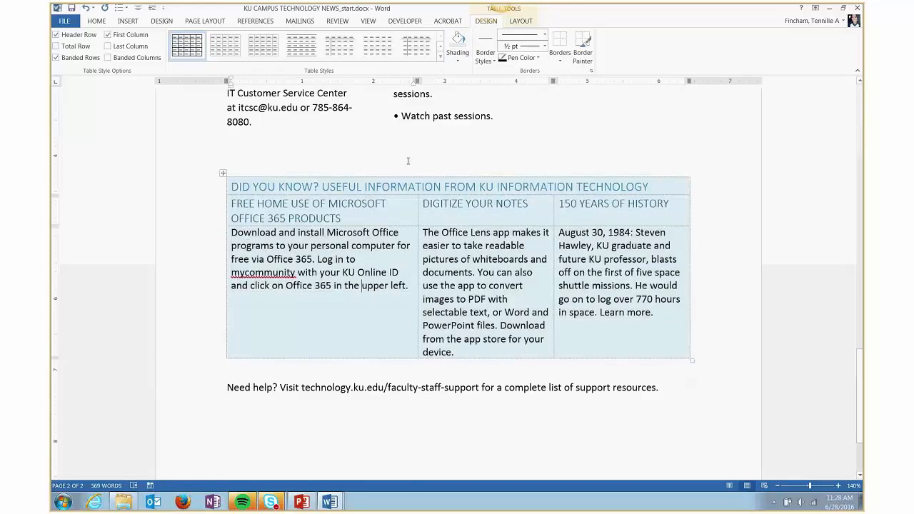
left_click(440, 57)
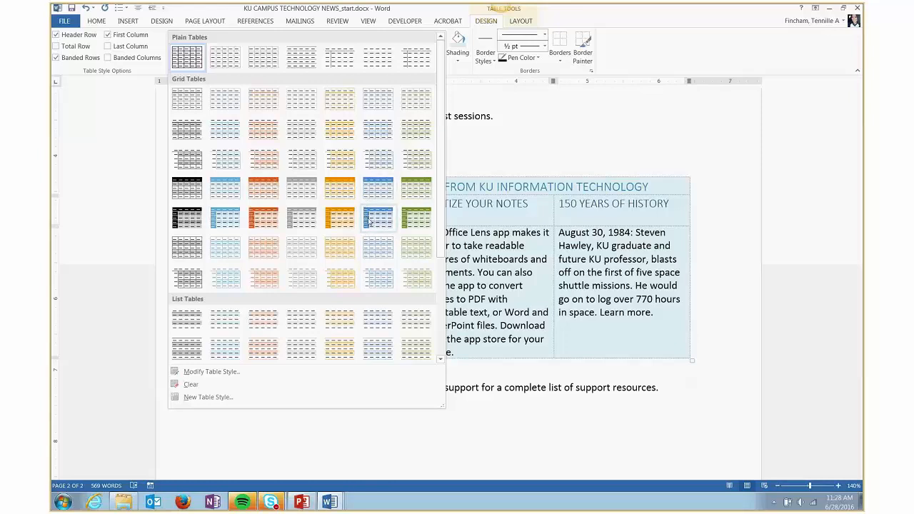
key("Escape")
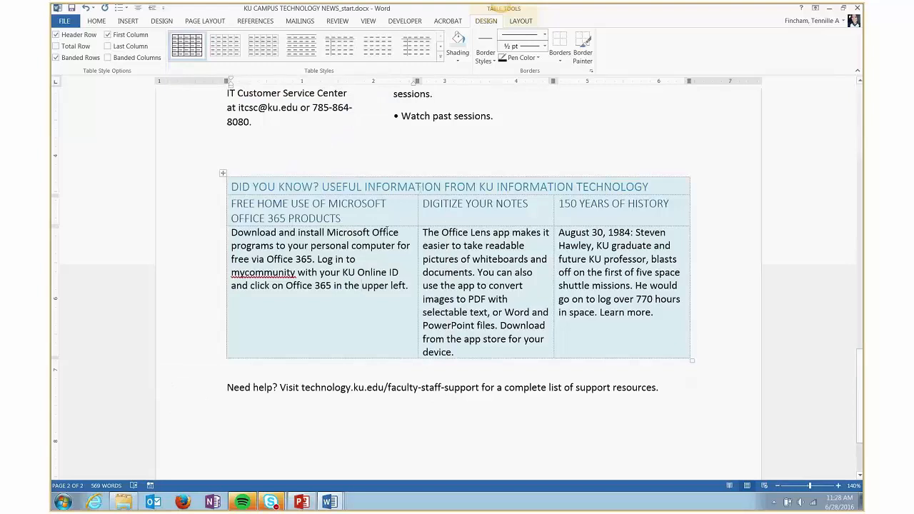
left_click(327, 169)
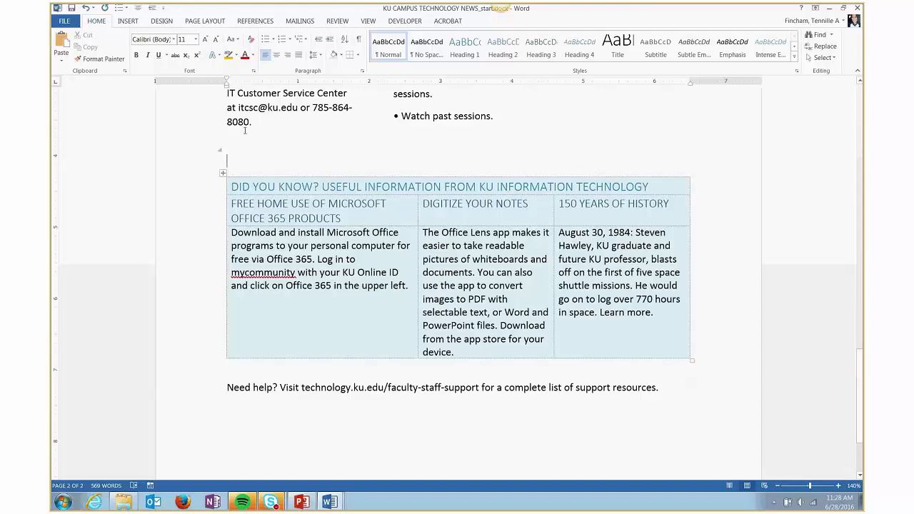
Step: Preview how the second page with the shaded table will print, and return to the document without printing
left_click(64, 21)
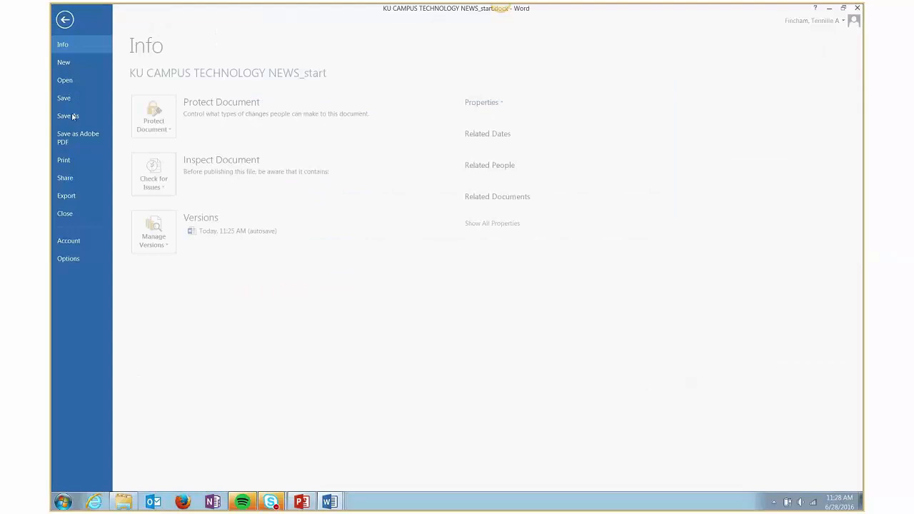
left_click(68, 161)
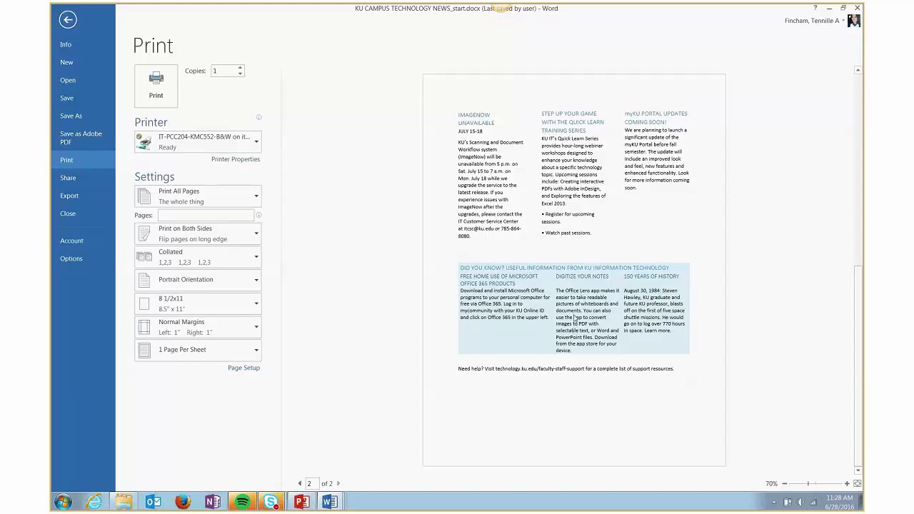
left_click(74, 24)
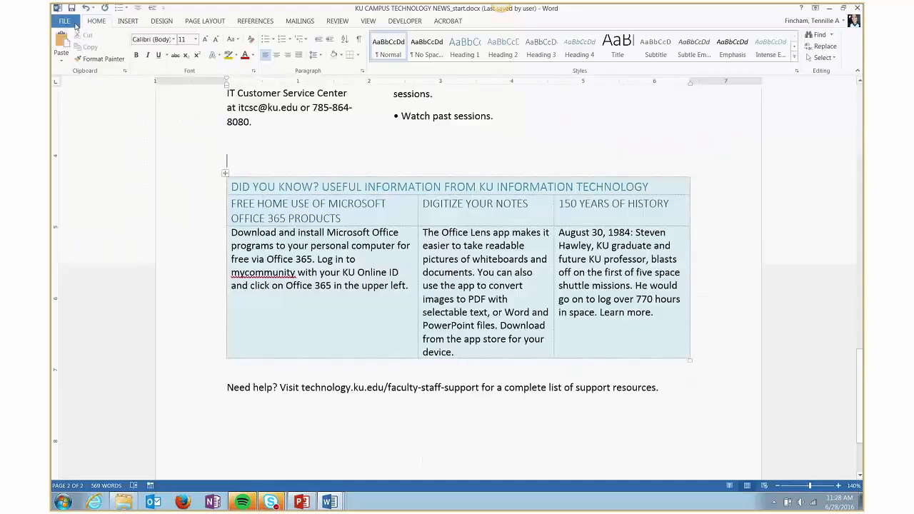
Step: Narrow the table's Office 365 column and shift the border between the second and third columns slightly so the Digitize Your Notes column gets wider
scroll(535, 229, "up", 1)
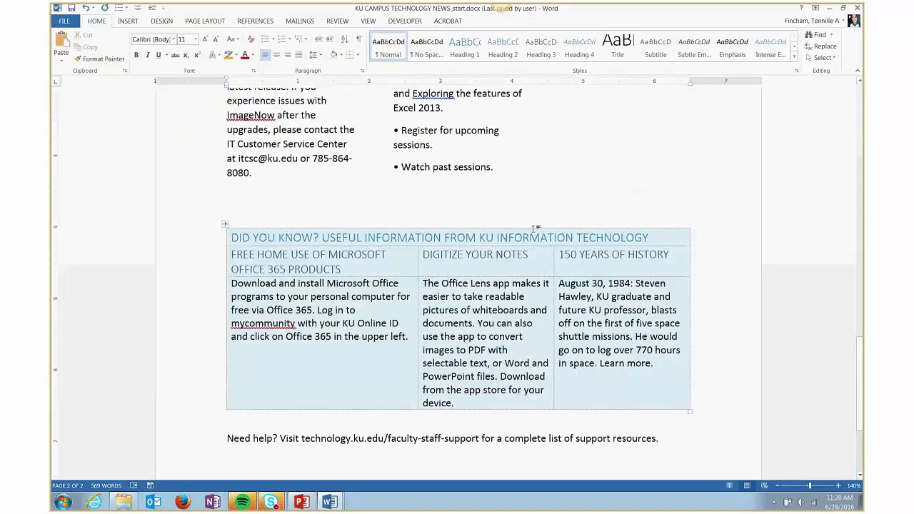
scroll(487, 268, "up", 1)
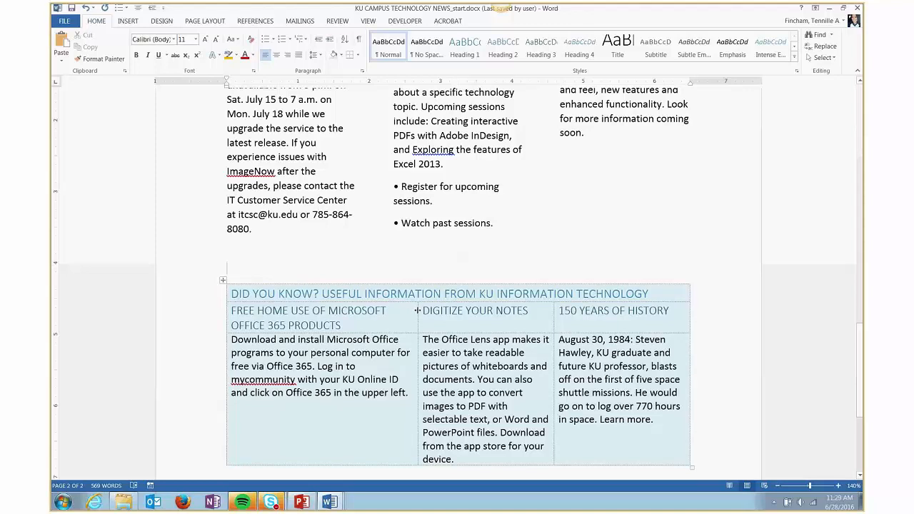
left_click_drag(416, 311, 393, 312)
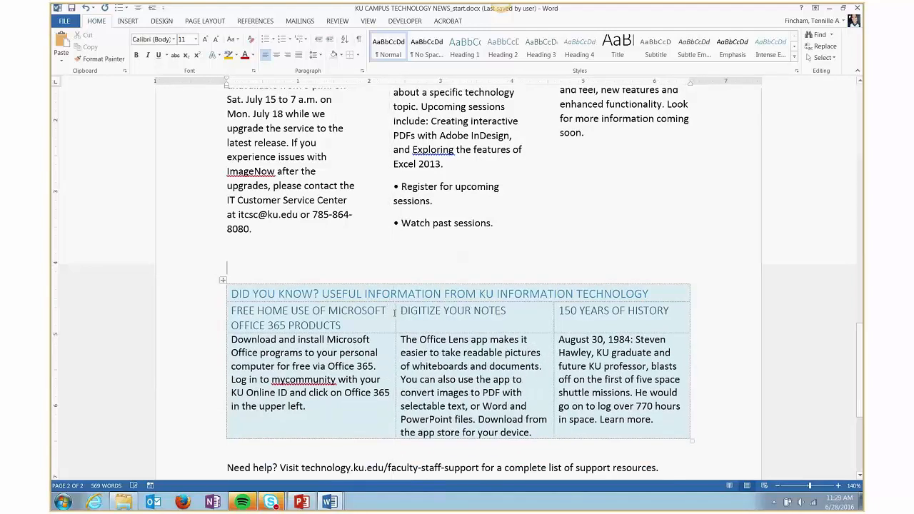
left_click_drag(553, 315, 561, 312)
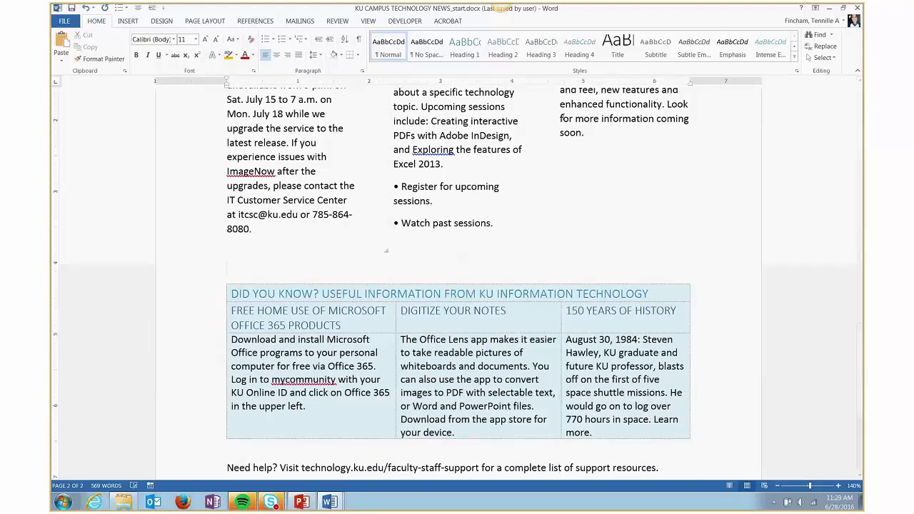
mouse_move(559, 308)
left_mouse_down()
mouse_move(552, 309)
mouse_move(562, 305)
mouse_move(558, 251)
mouse_move(550, 296)
mouse_move(561, 294)
left_mouse_up()
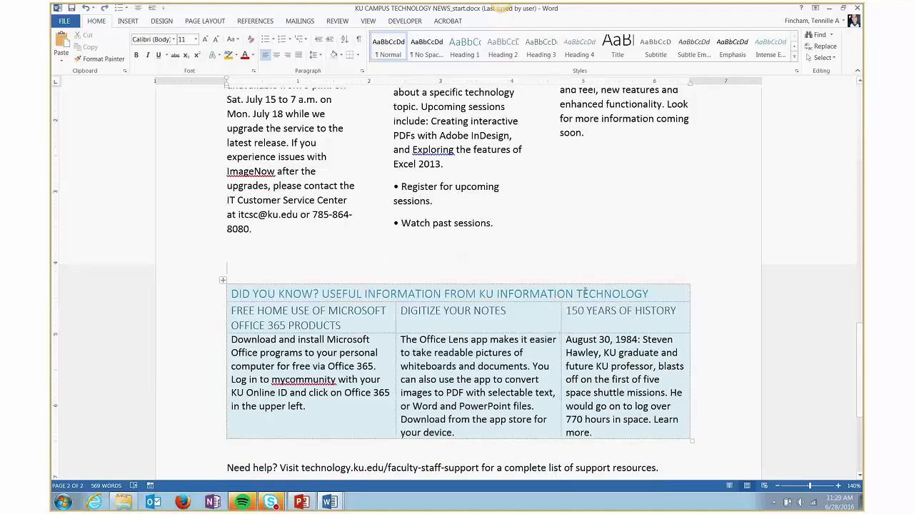
scroll(584, 291, "up", 3)
scroll(585, 291, "down", 1)
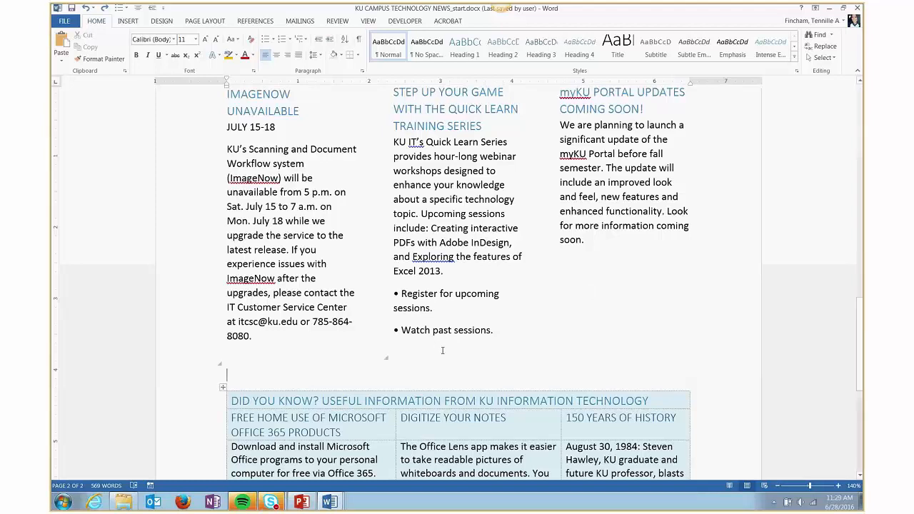
scroll(439, 349, "down", 3)
scroll(443, 350, "down", 1)
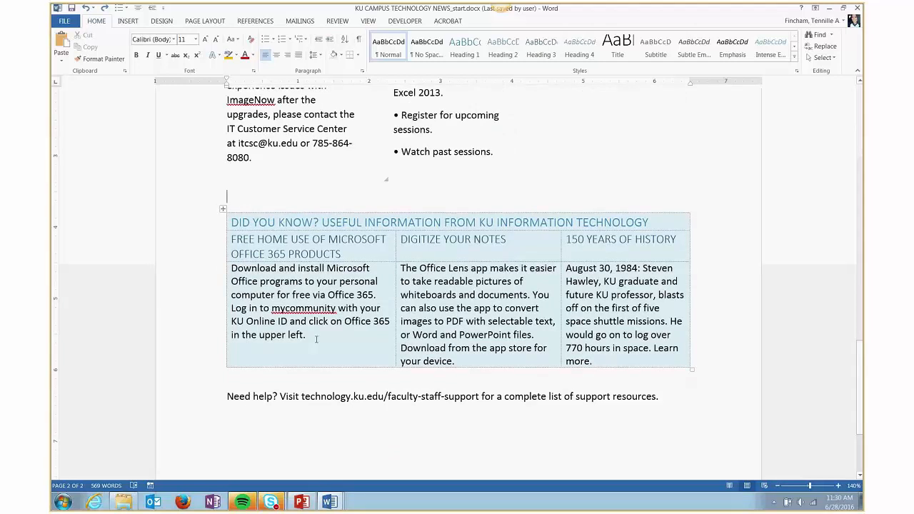
scroll(317, 339, "up", 1)
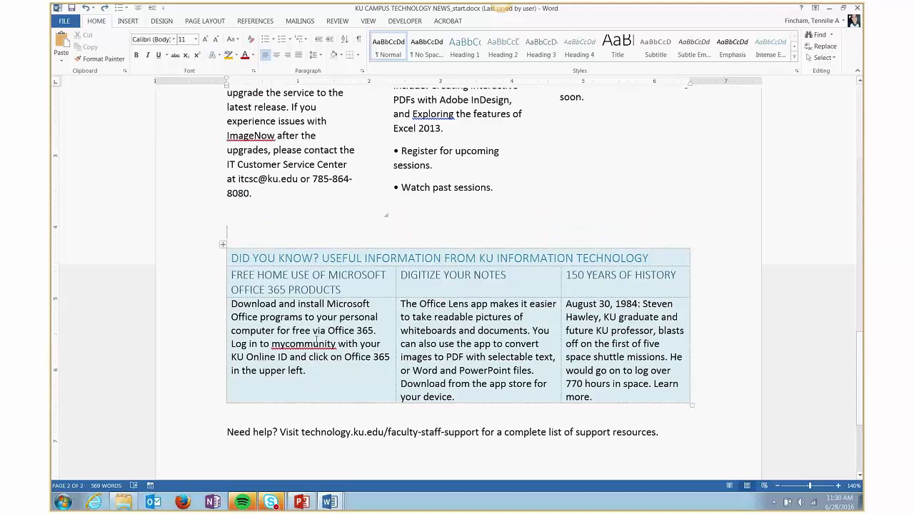
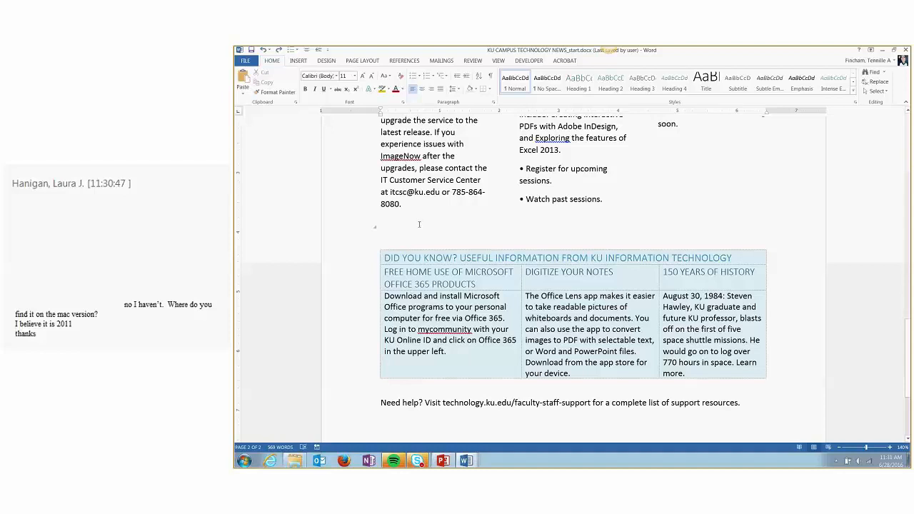
Step: Collapse the text under the three article headings and the Technology Support on Campus heading on the first page
scroll(431, 221, "up", 1)
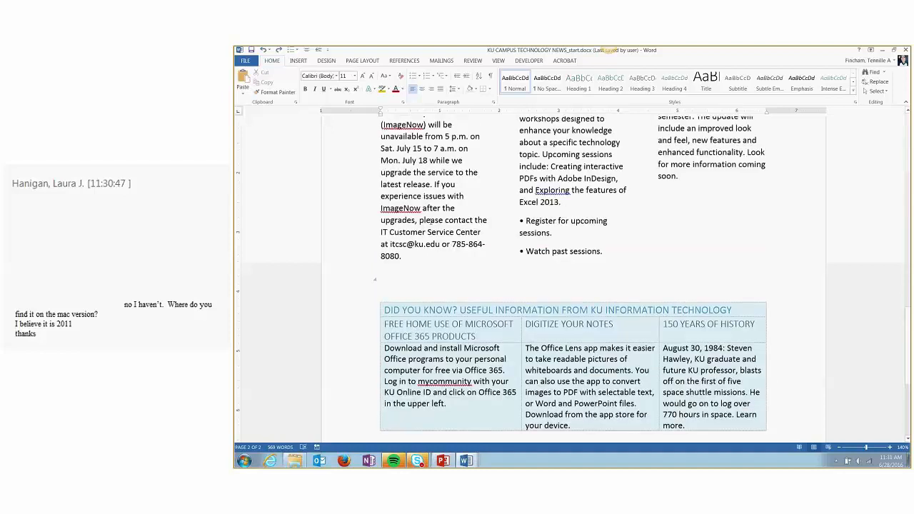
scroll(430, 221, "up", 4)
scroll(431, 221, "up", 6)
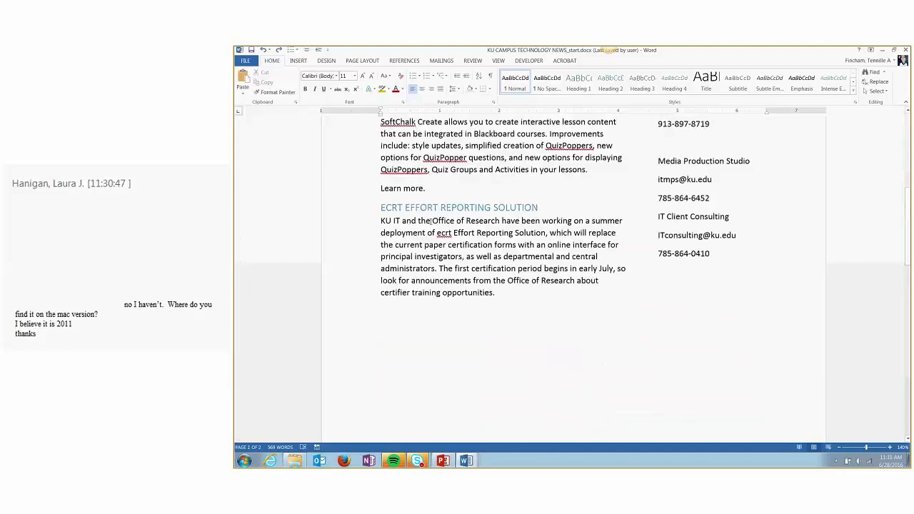
scroll(430, 221, "up", 6)
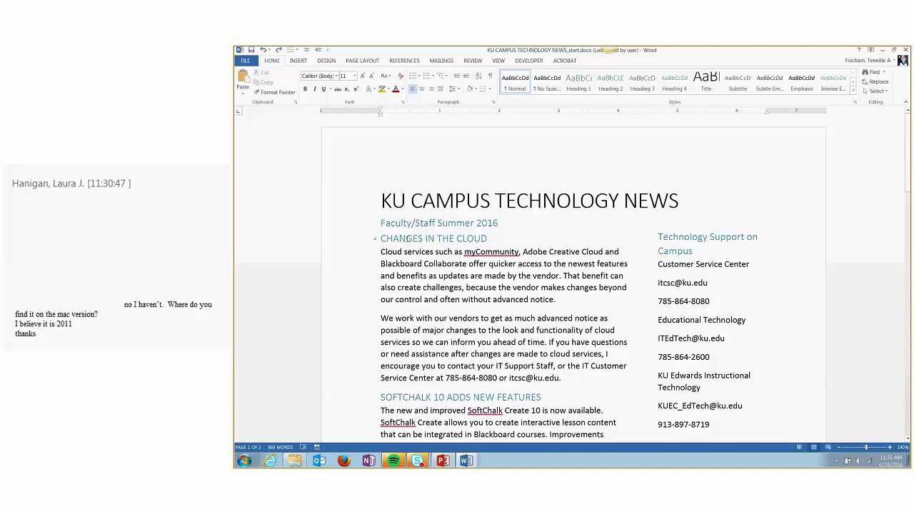
left_click(374, 241)
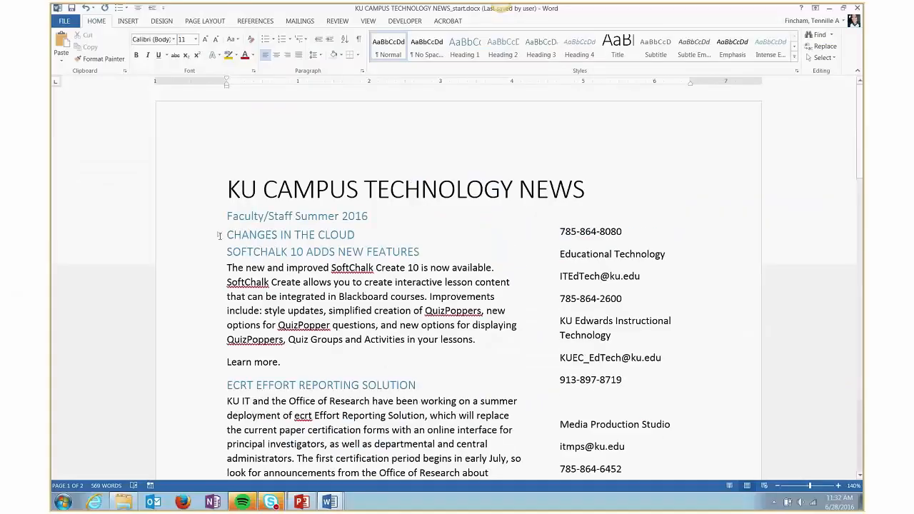
left_click(221, 254)
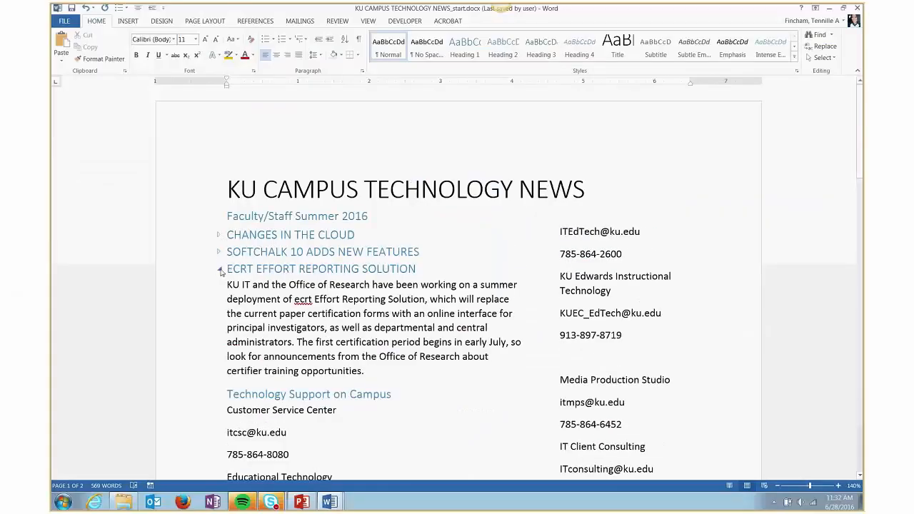
left_click(220, 270)
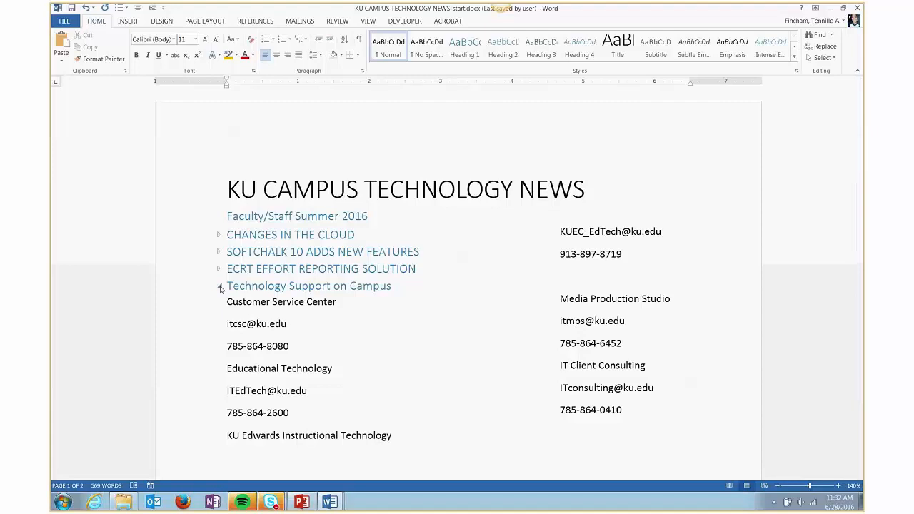
left_click(221, 288)
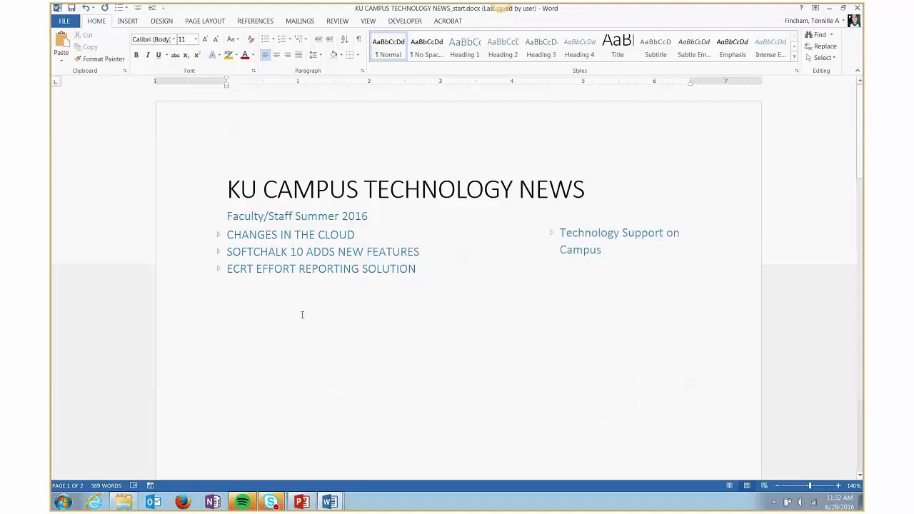
Step: Expand the three article headings and the Technology Support on Campus heading on the first page again
scroll(284, 307, "down", 10)
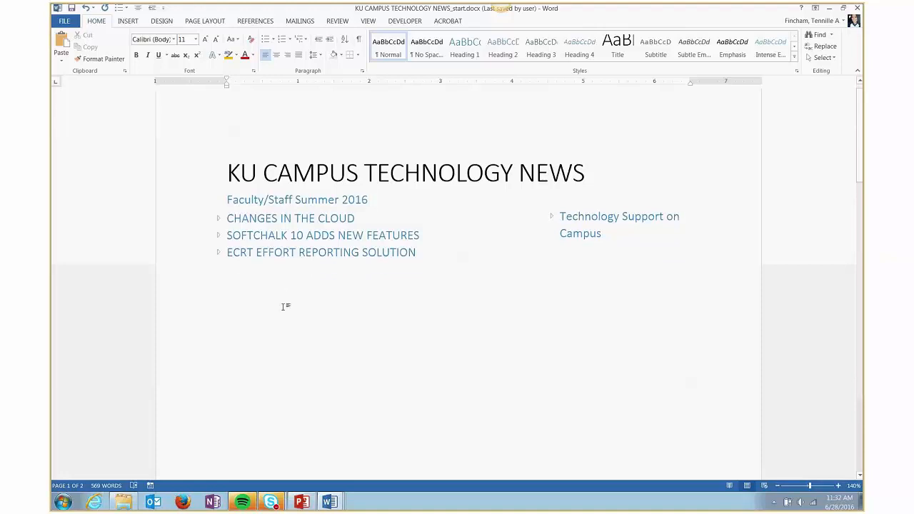
scroll(284, 307, "up", 10)
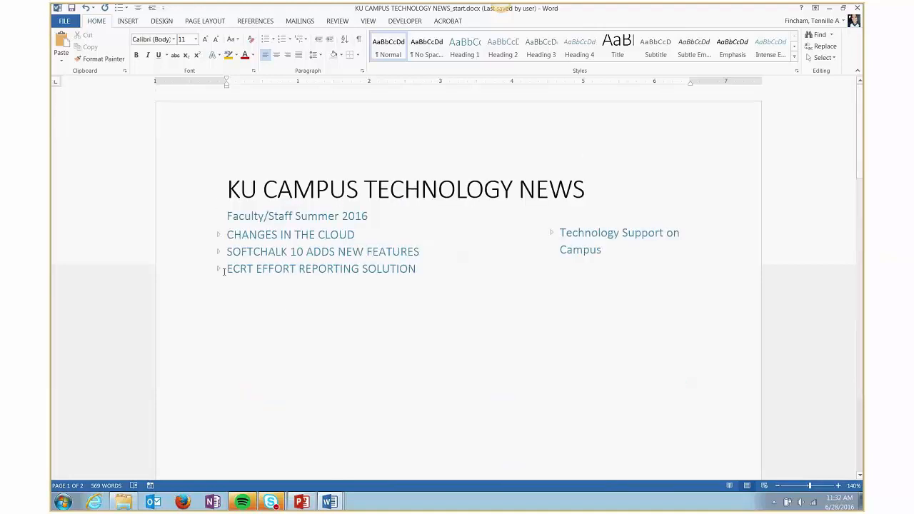
left_click(217, 269)
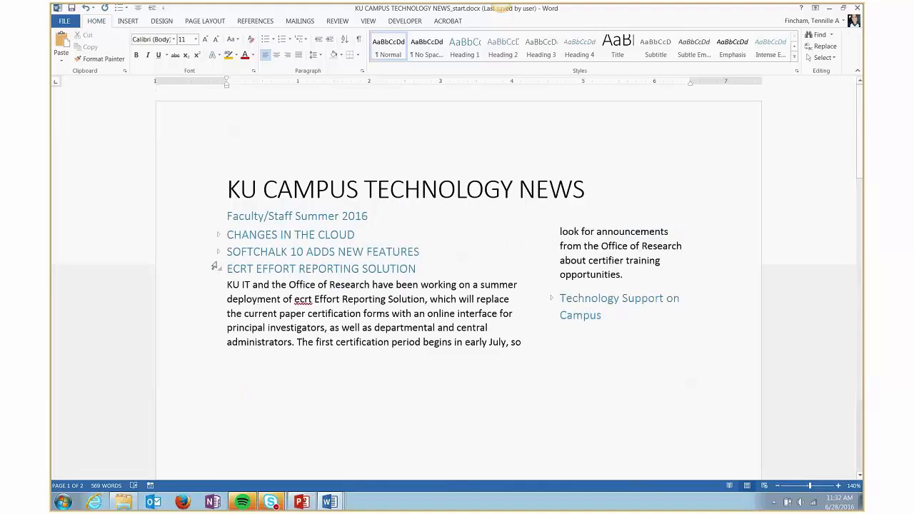
left_click(219, 251)
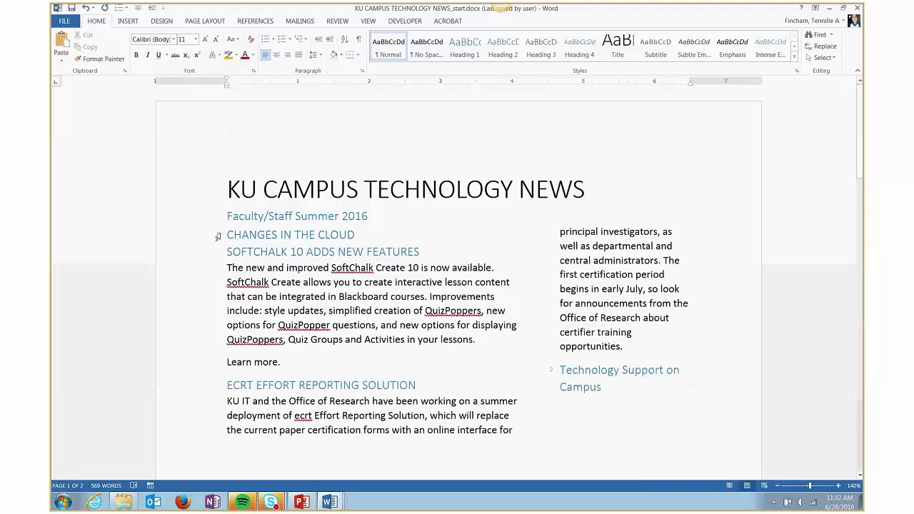
left_click(220, 236)
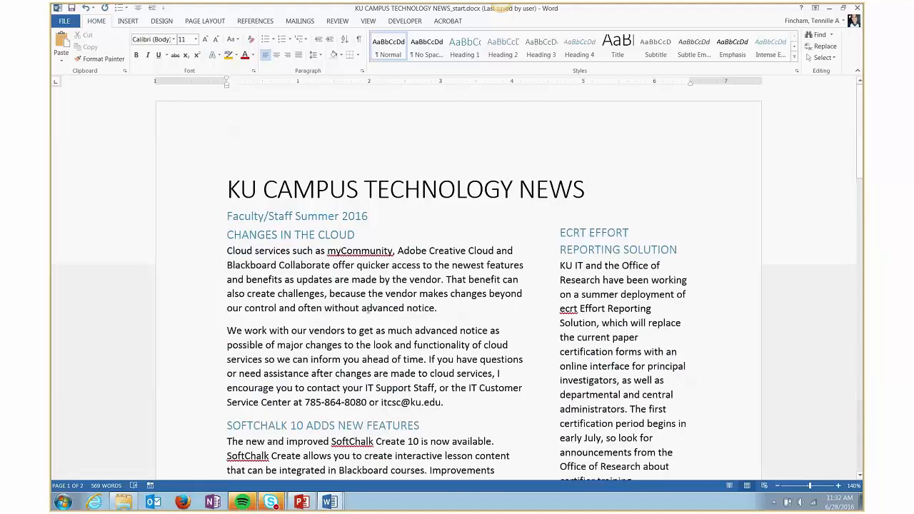
scroll(572, 285, "down", 6)
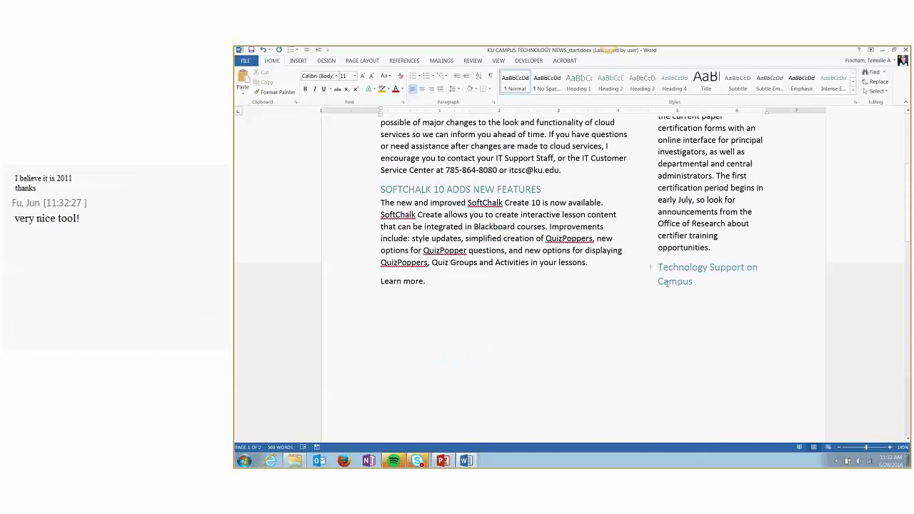
scroll(667, 283, "down", 2)
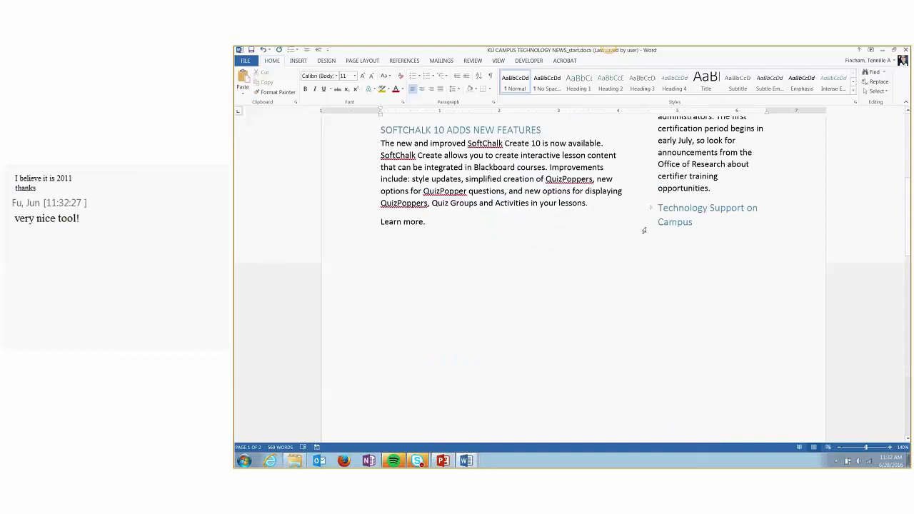
left_click(651, 207)
scroll(621, 239, "up", 4)
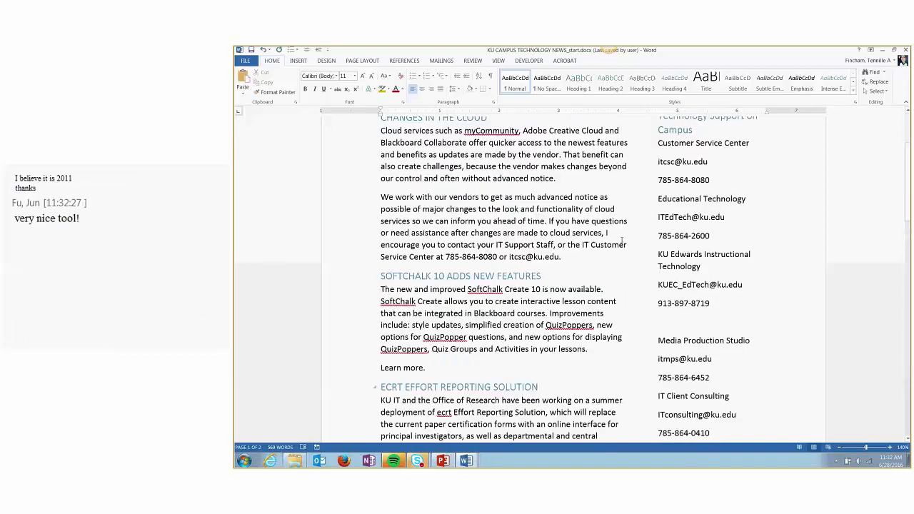
scroll(621, 239, "up", 4)
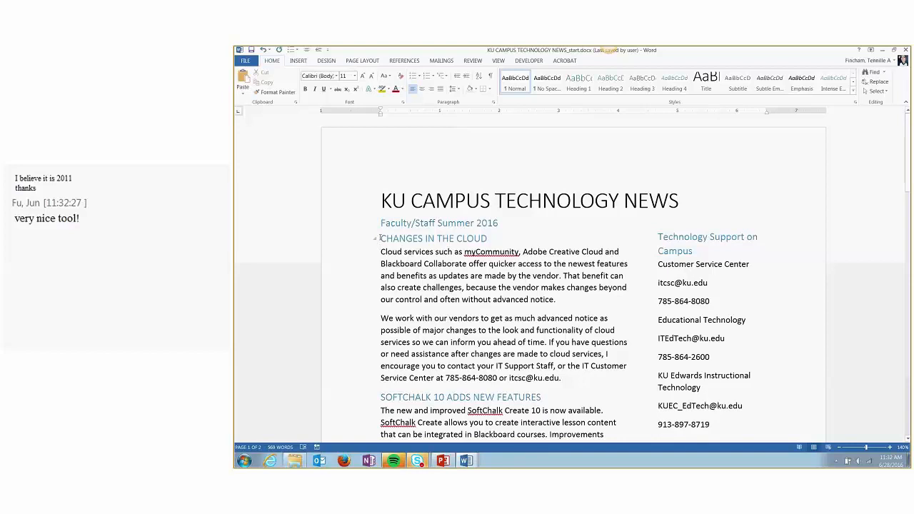
Step: Show the Navigation Pane, jump to the ImageNow, SoftChalk 10 and Step Up Your Game headings, and close the pane
left_click(498, 60)
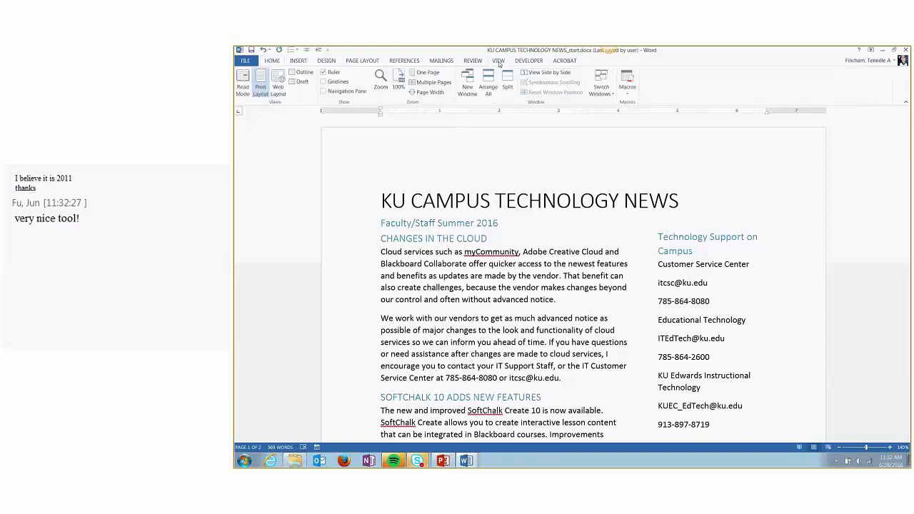
left_click(323, 92)
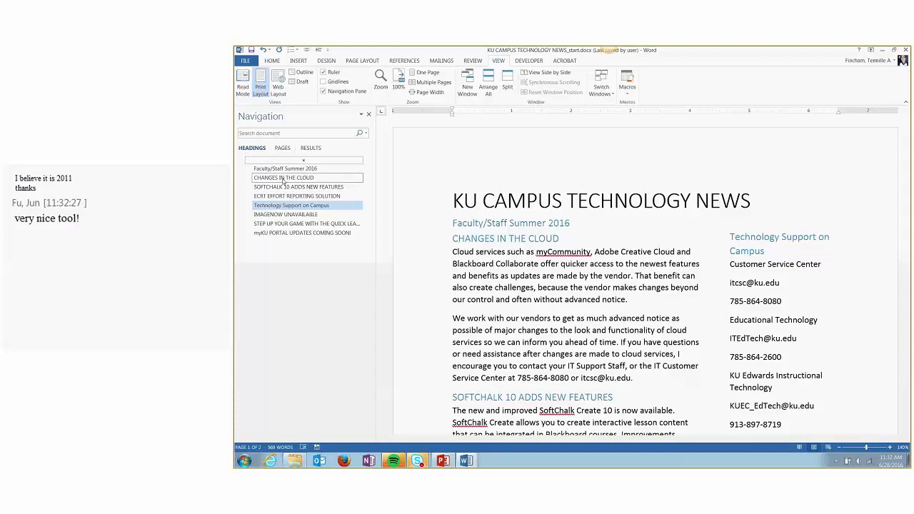
left_click(285, 215)
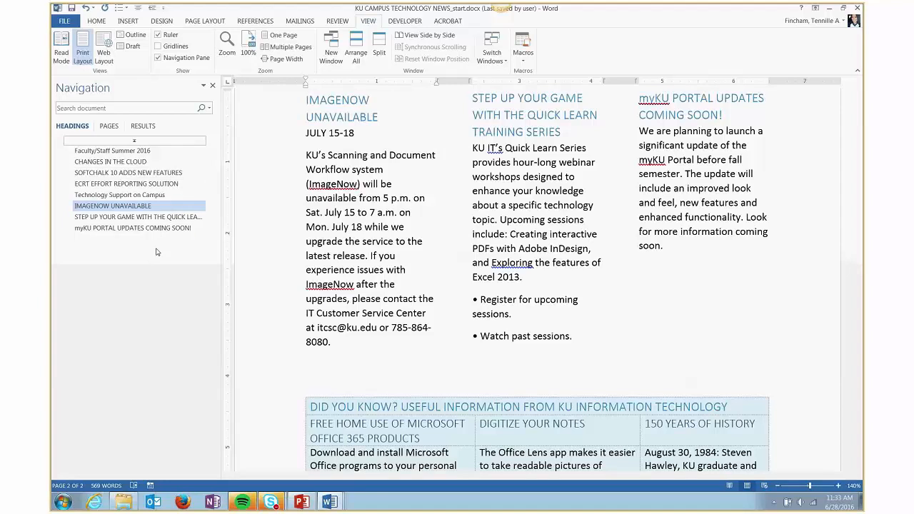
left_click(113, 173)
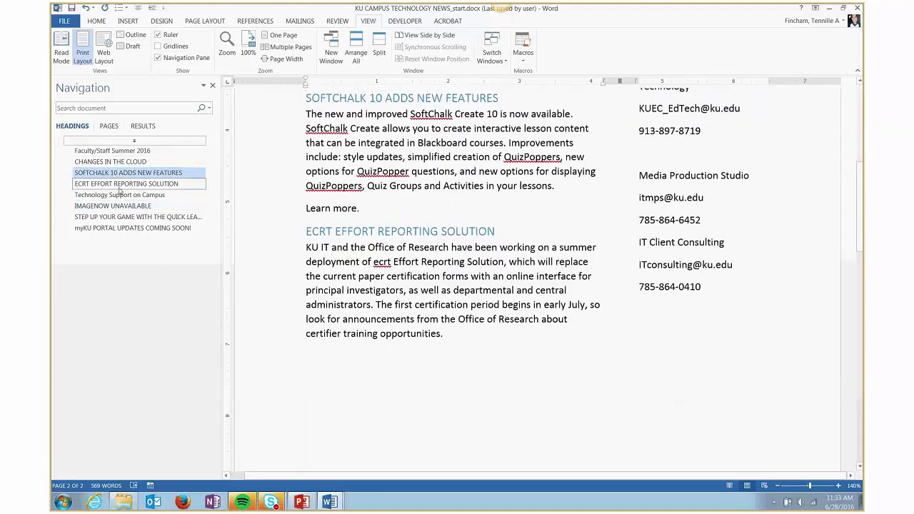
left_click(124, 217)
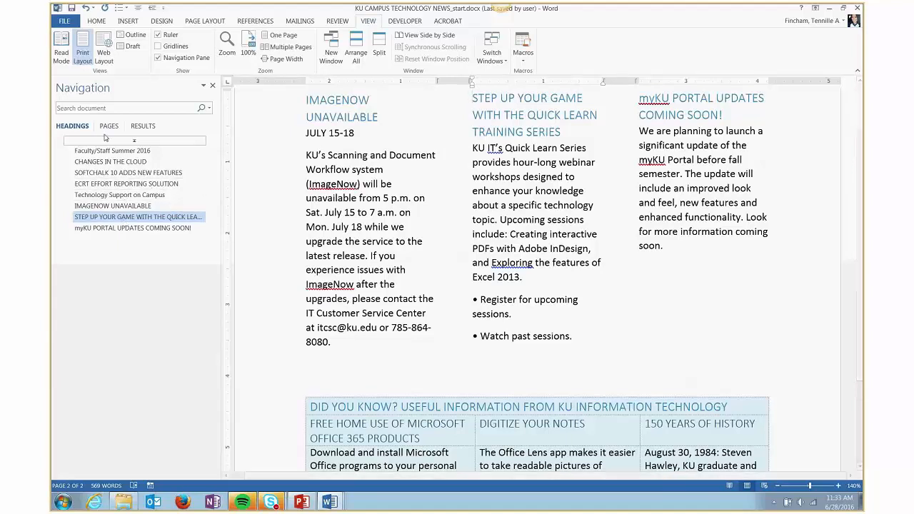
left_click(212, 87)
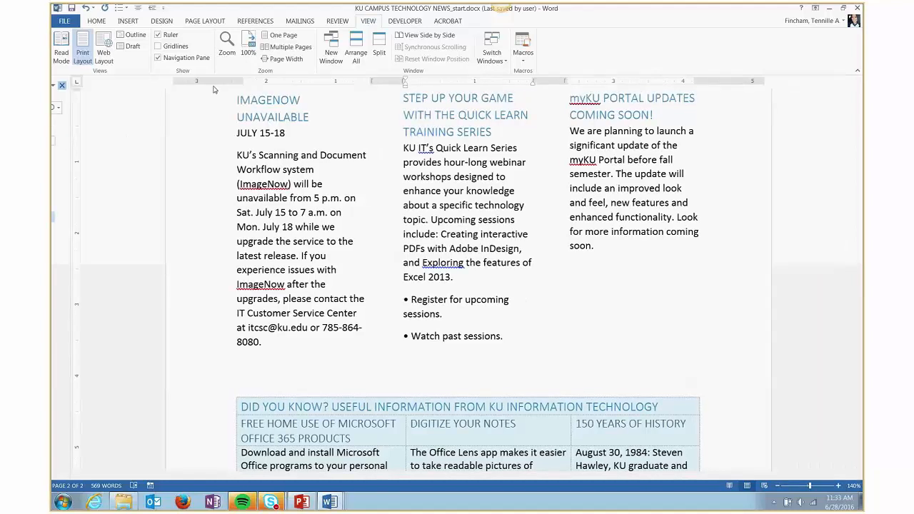
scroll(588, 243, "up", 7)
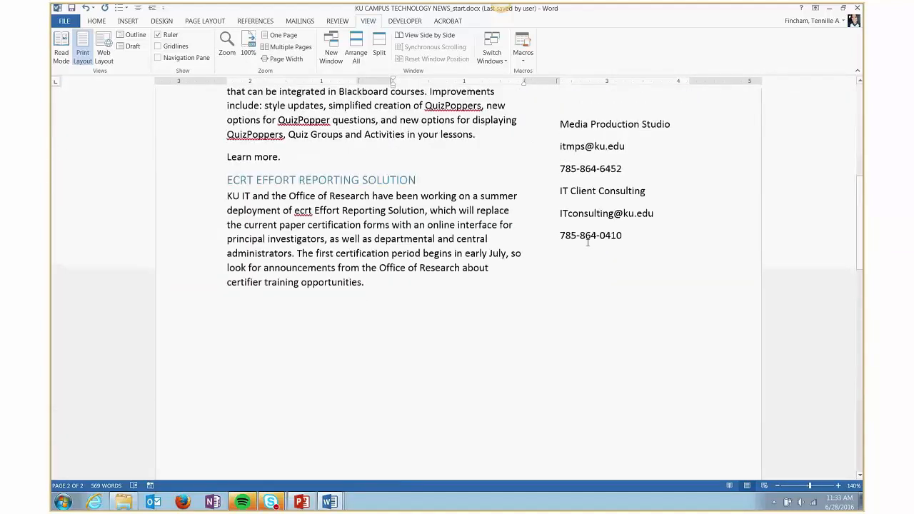
Step: Place the cursor before the KU CAMPUS TECHNOLOGY NEWS title and begin inserting a picture from file
scroll(587, 243, "up", 3)
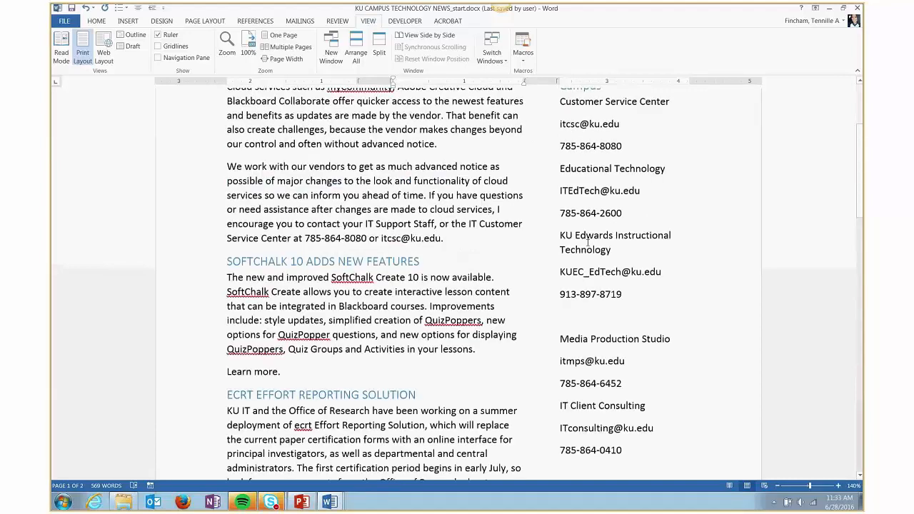
scroll(588, 242, "up", 2)
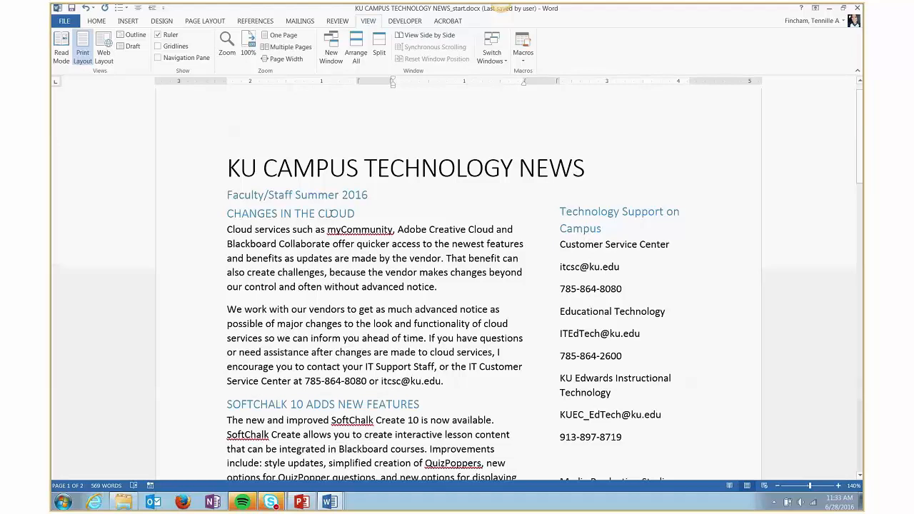
left_click(236, 152)
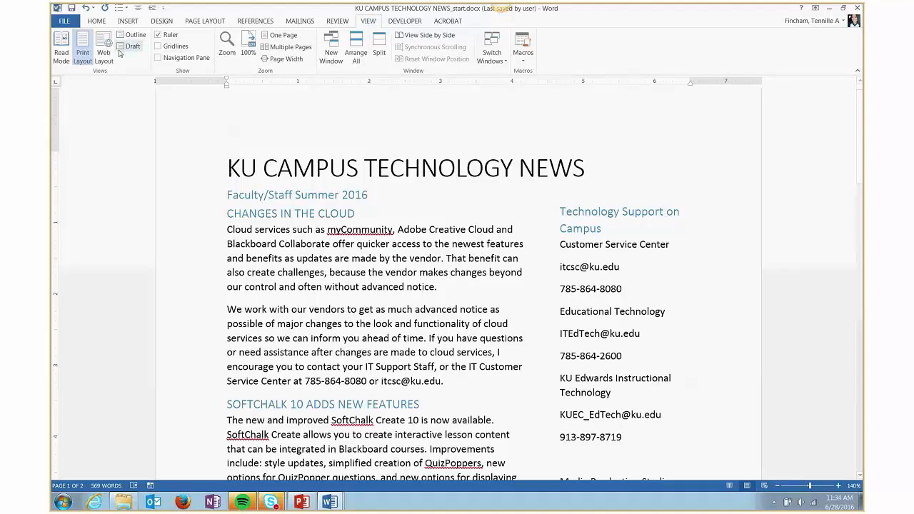
left_click(127, 23)
scroll(151, 42, "up", 1)
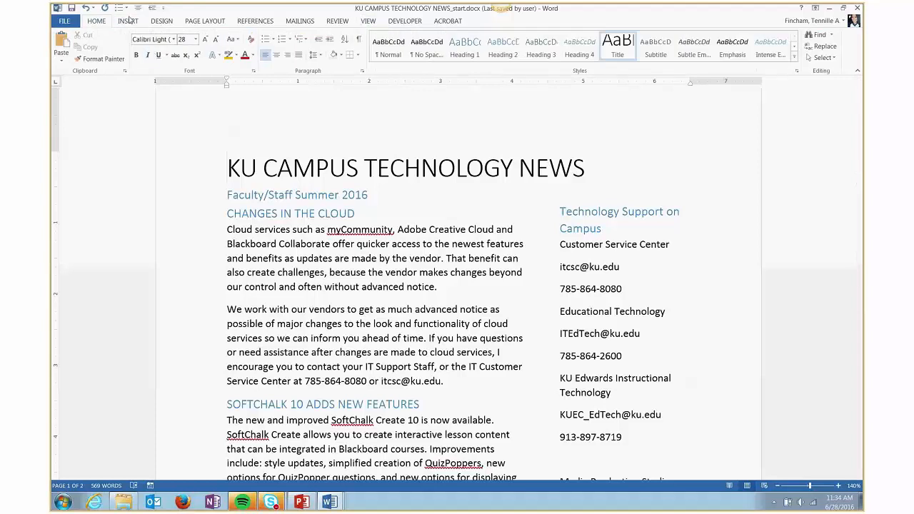
left_click(127, 21)
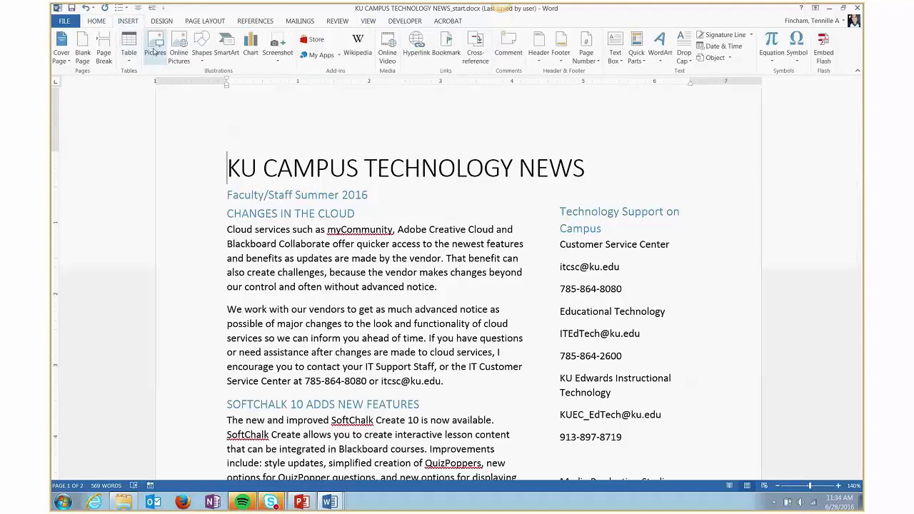
left_click(155, 50)
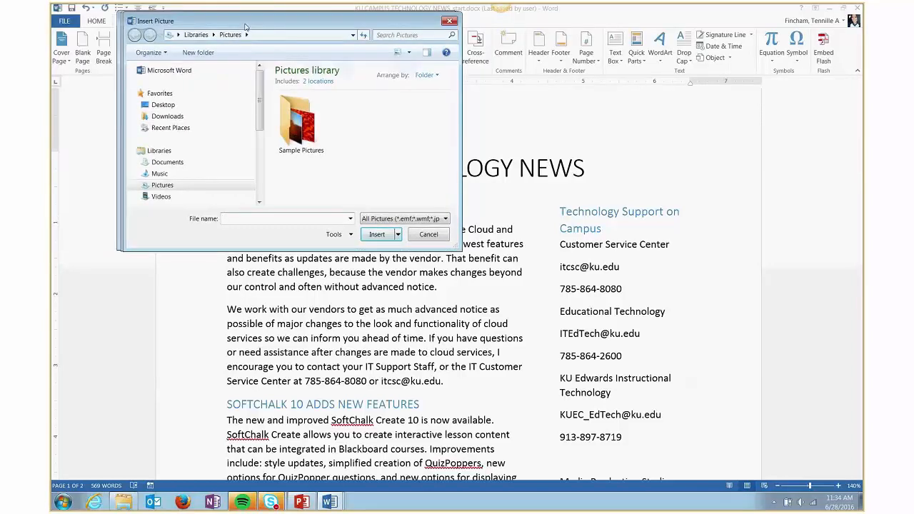
Step: Browse from the Tech Instruction network drive through System-based Training and Quick Learn Series to the Advanced Word Topics folder for the picture
scroll(216, 165, "down", 3)
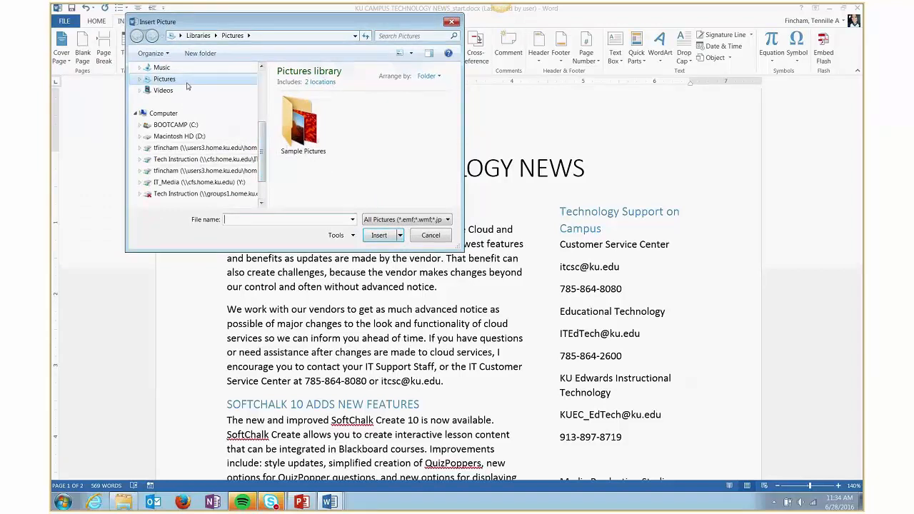
left_click(280, 130)
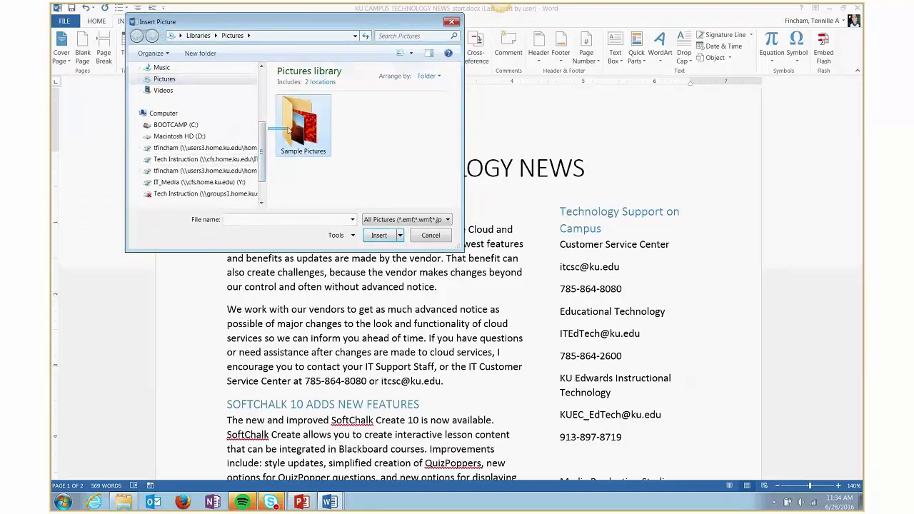
left_click_drag(269, 107, 282, 107)
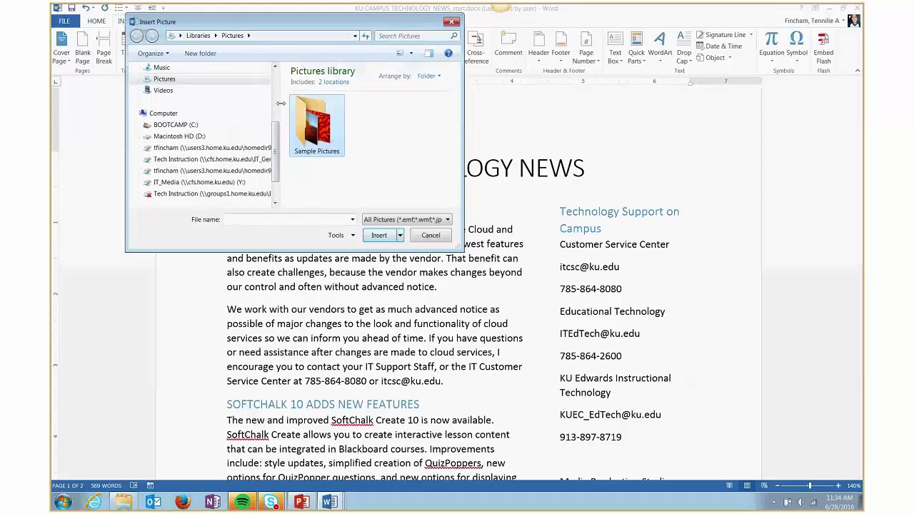
left_click(253, 161)
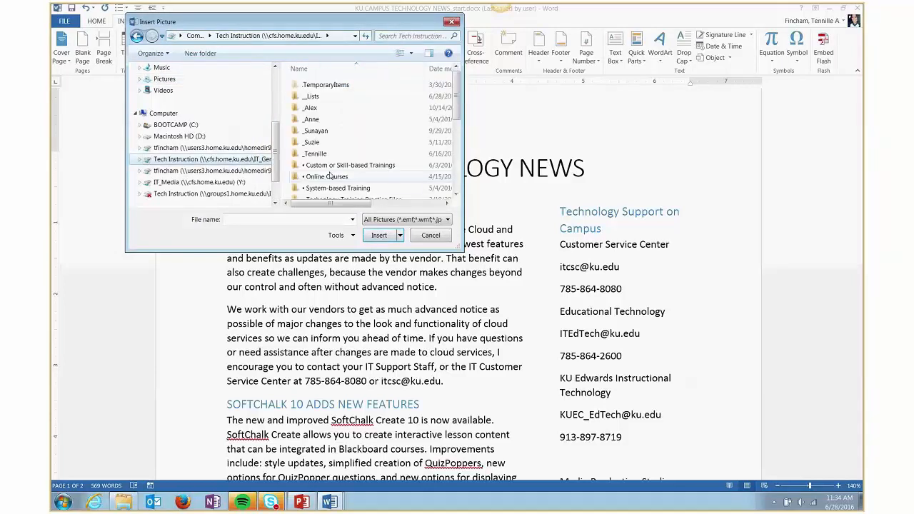
double_click(336, 187)
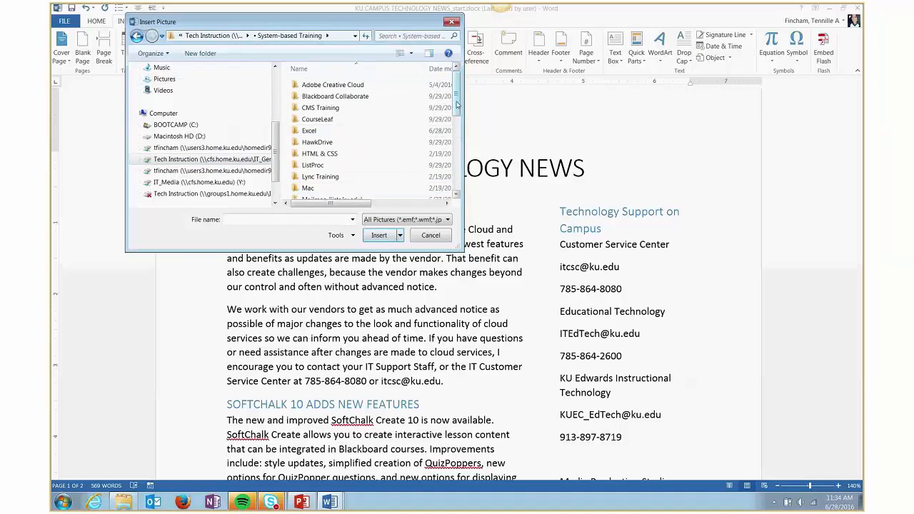
scroll(361, 142, "down", 3)
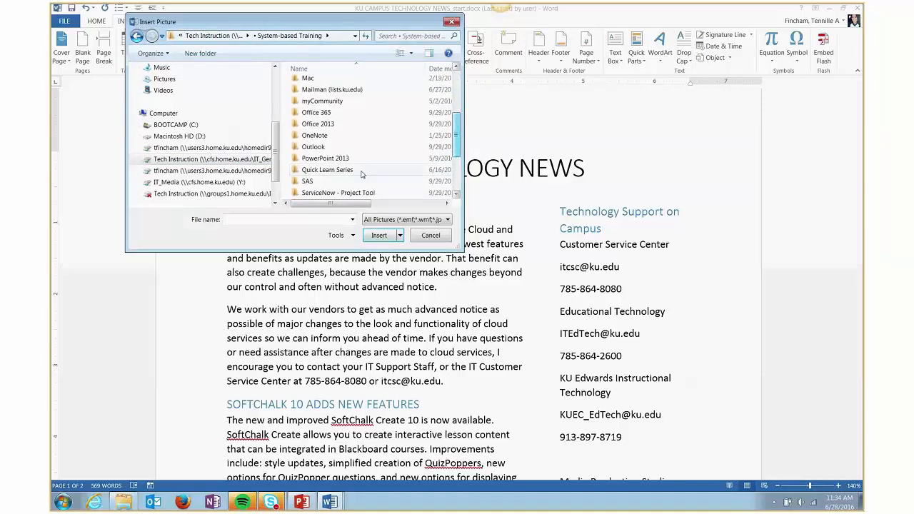
double_click(362, 173)
double_click(330, 101)
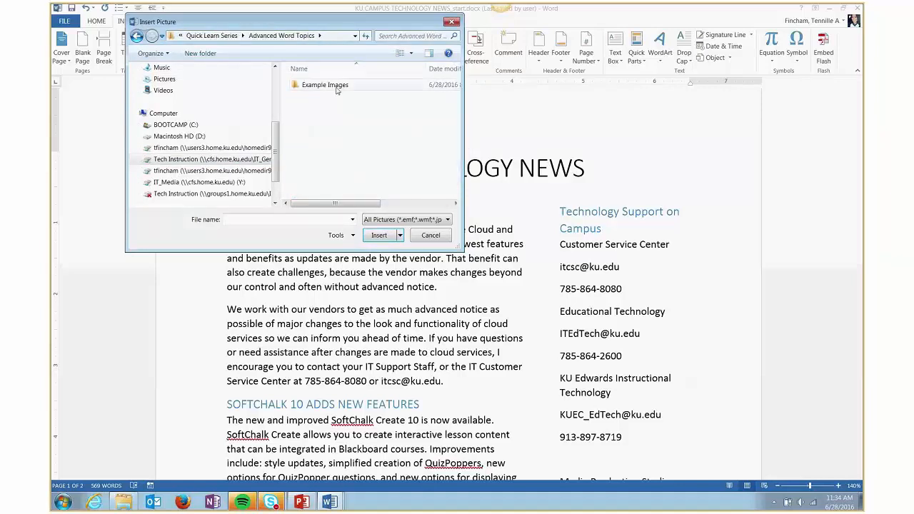
Step: Insert the picture ti_logo.png from the Example Images folder in front of the newsletter title
double_click(334, 86)
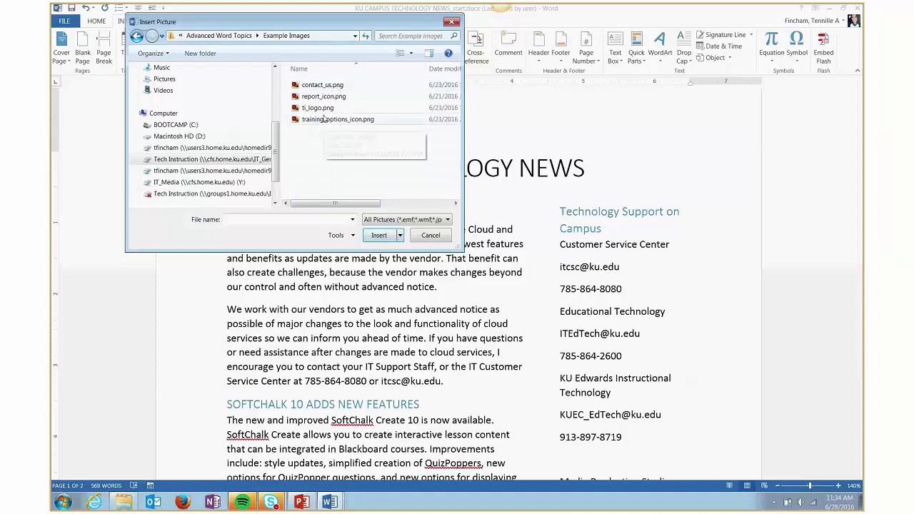
left_click(313, 110)
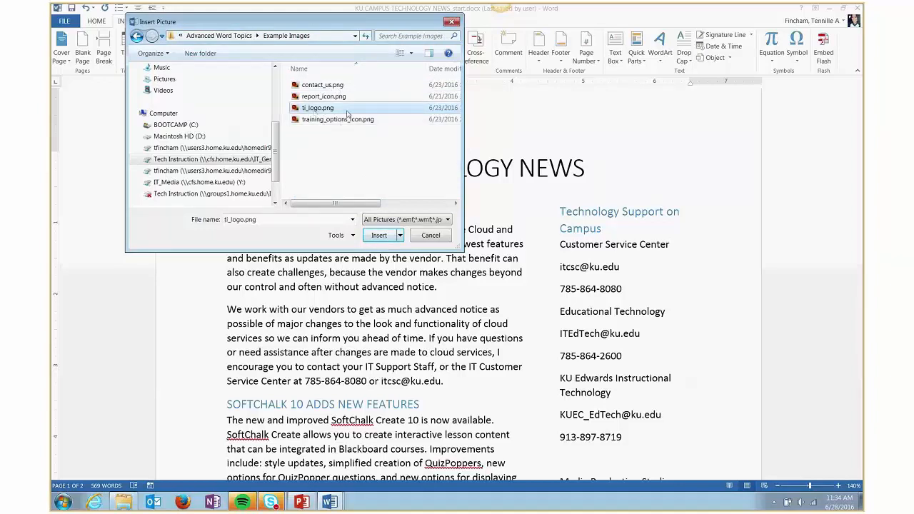
left_click(379, 240)
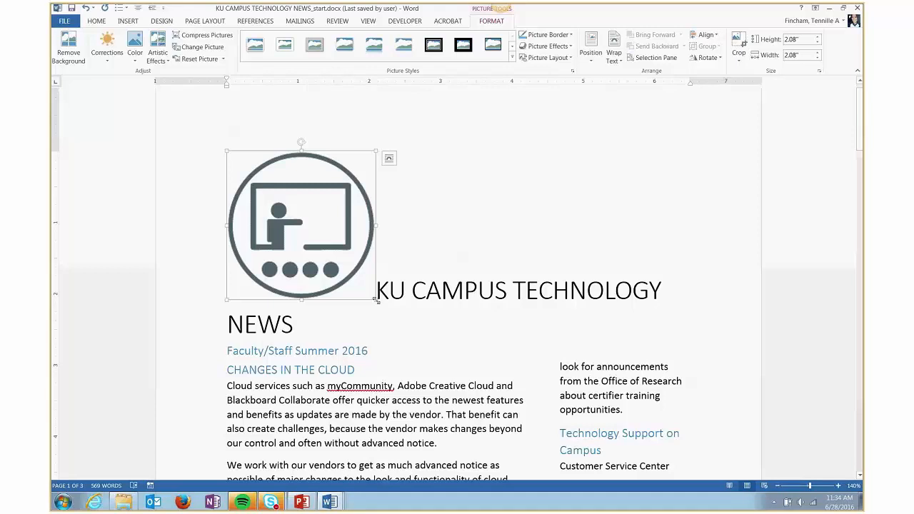
Step: Try shrinking the logo proportionally to about 1.2" square and stretching it to about 1.72" wide, then undo the stretch
mouse_move(377, 301)
left_mouse_down()
mouse_move(308, 227)
mouse_move(312, 235)
mouse_move(369, 234)
mouse_move(371, 295)
left_mouse_up()
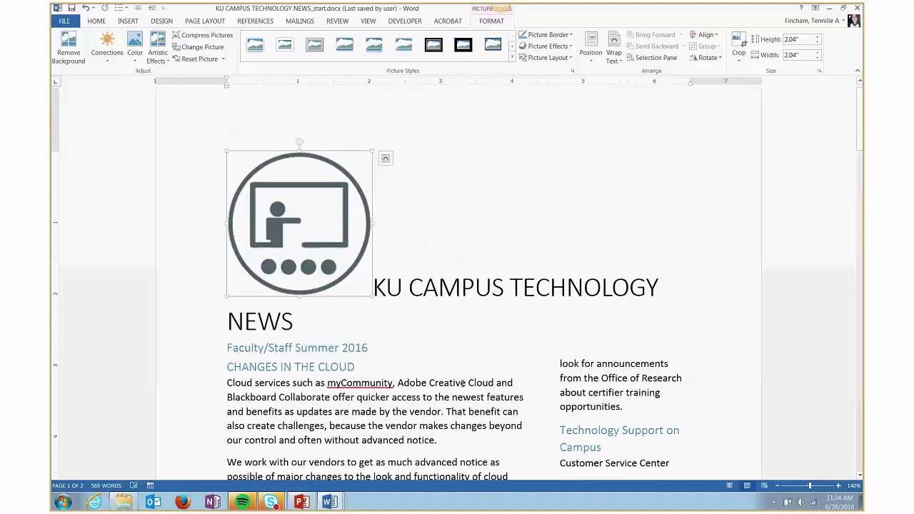
key("ctrl+z")
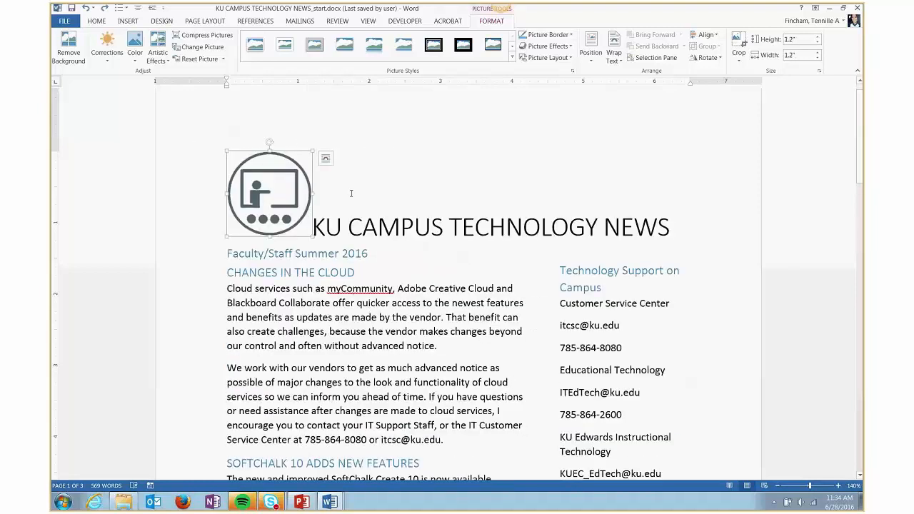
left_click_drag(312, 194, 349, 194)
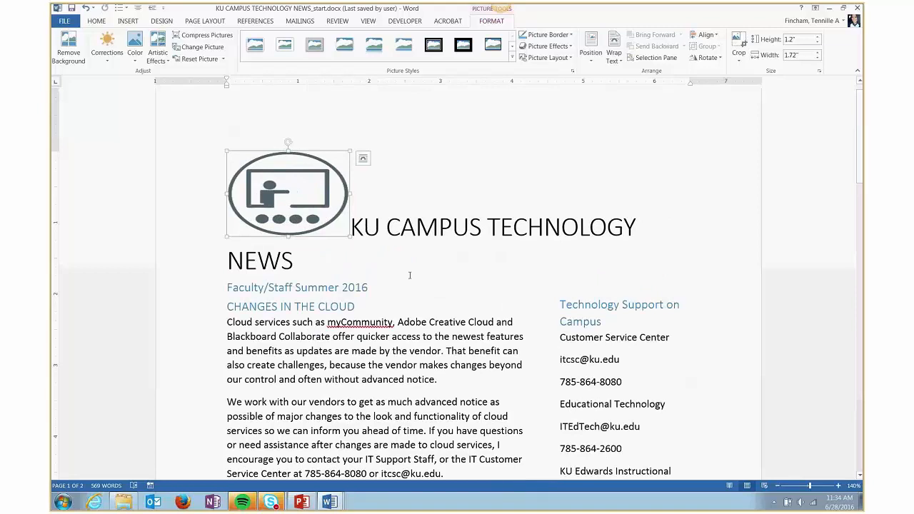
key("ctrl+z")
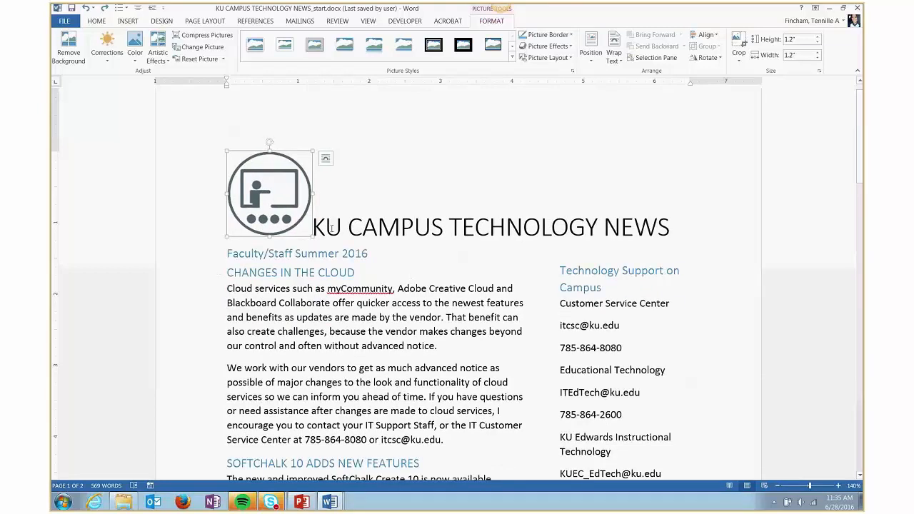
Step: Shrink the logo proportionally to about 0.98" square and check its current layout option
left_click_drag(312, 236, 297, 219)
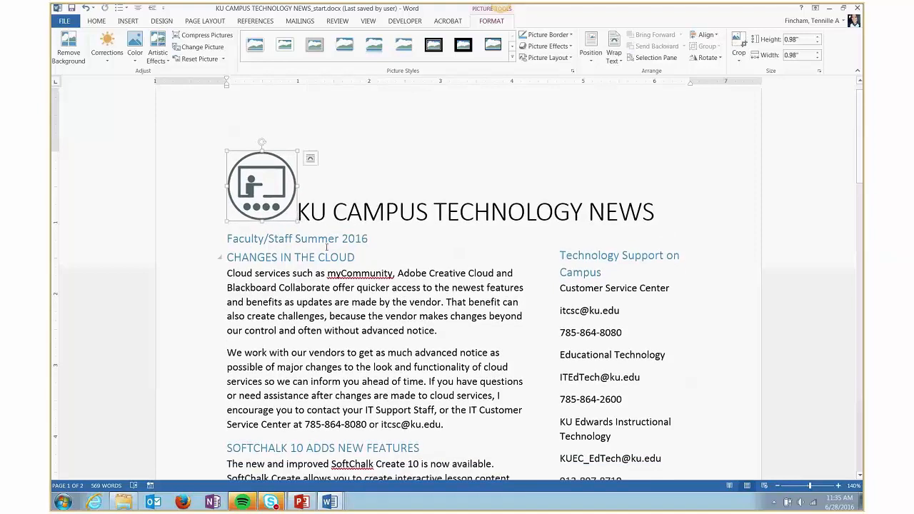
left_click(309, 160)
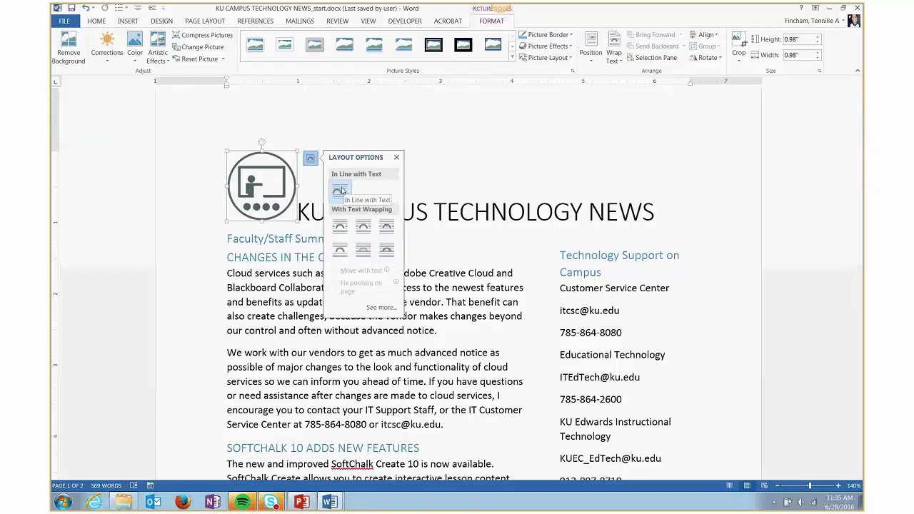
left_click(377, 207)
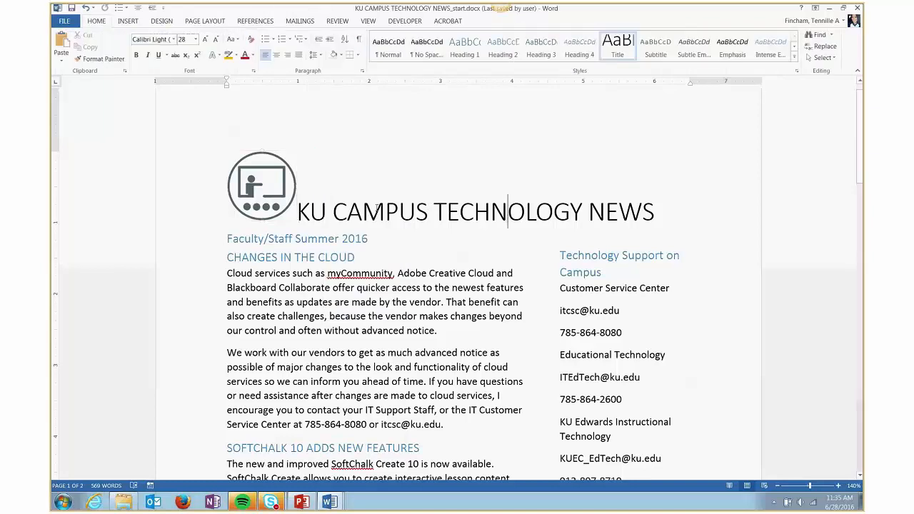
Step: Move the inline logo to the start of the Faculty/Staff Summer 2016 line, and move it back in front of the title
key("Home")
left_click_drag(261, 186, 229, 243)
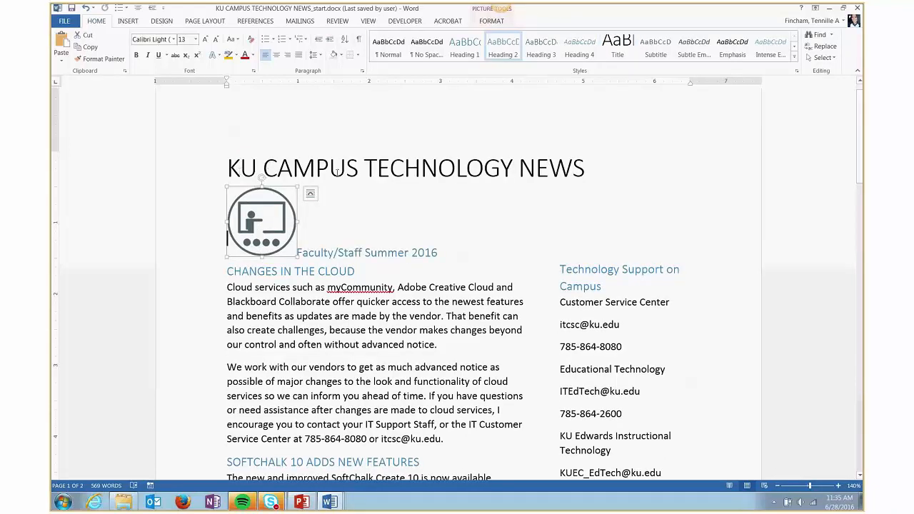
left_click_drag(590, 168, 227, 168)
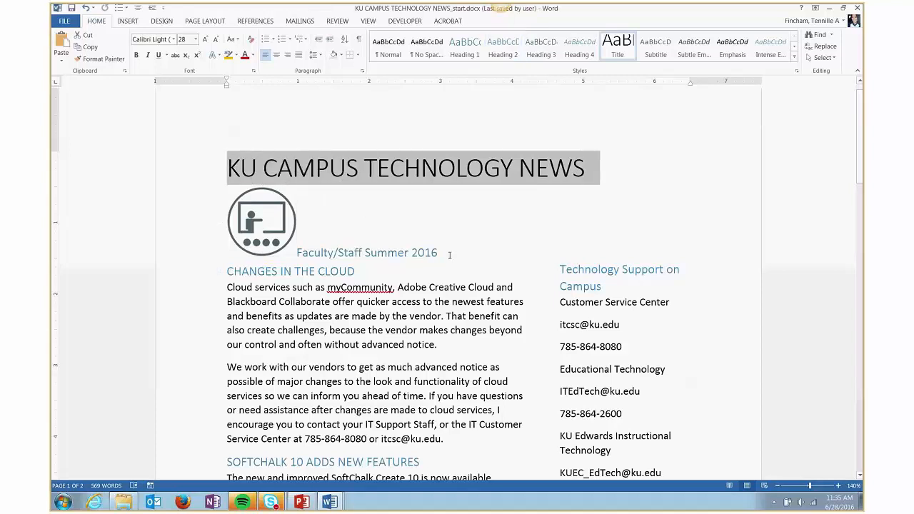
left_click(449, 255)
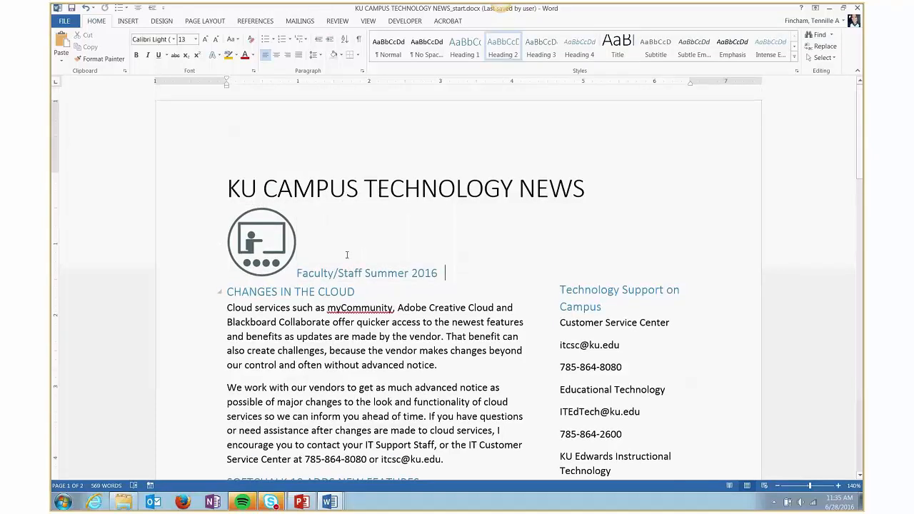
left_click_drag(282, 241, 225, 194)
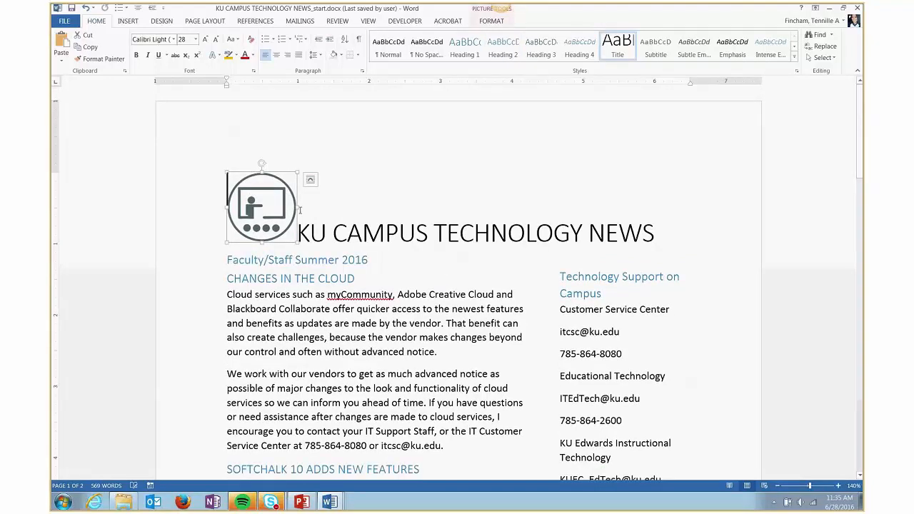
Step: Set the logo's text wrapping to Square
left_click(310, 179)
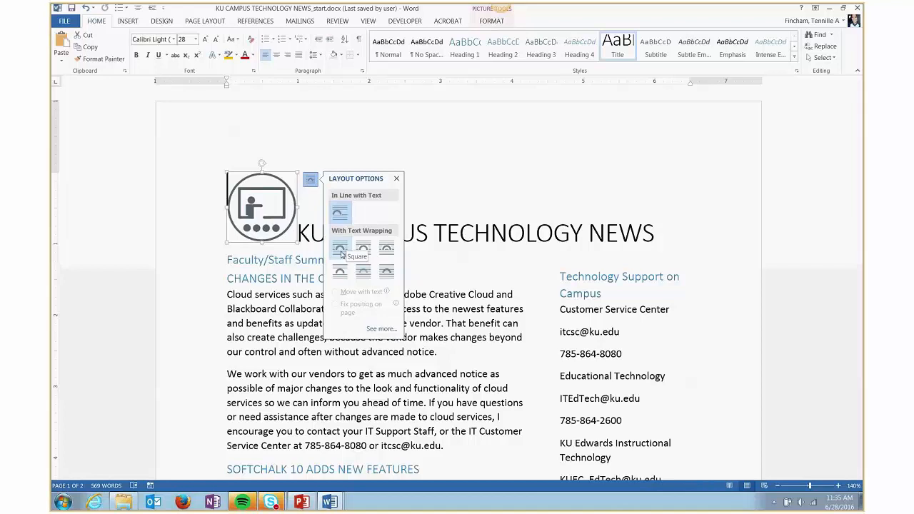
left_click(342, 254)
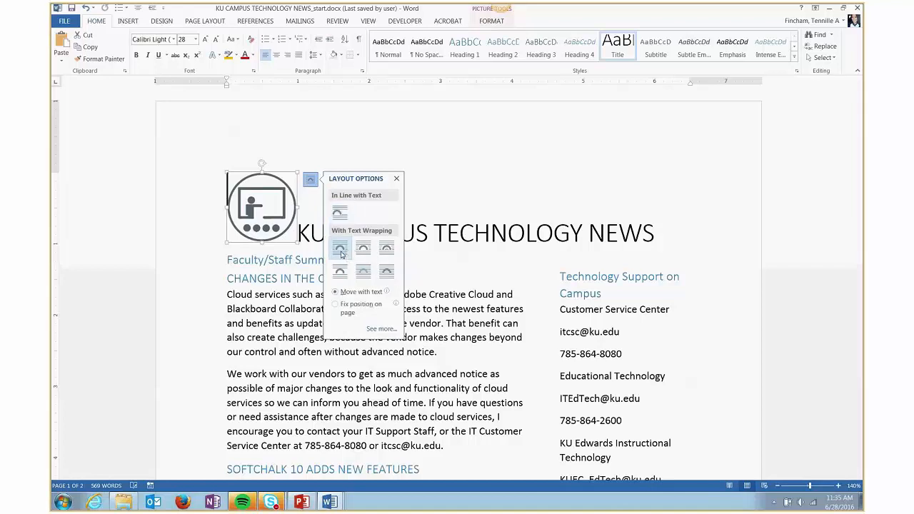
left_click(466, 242)
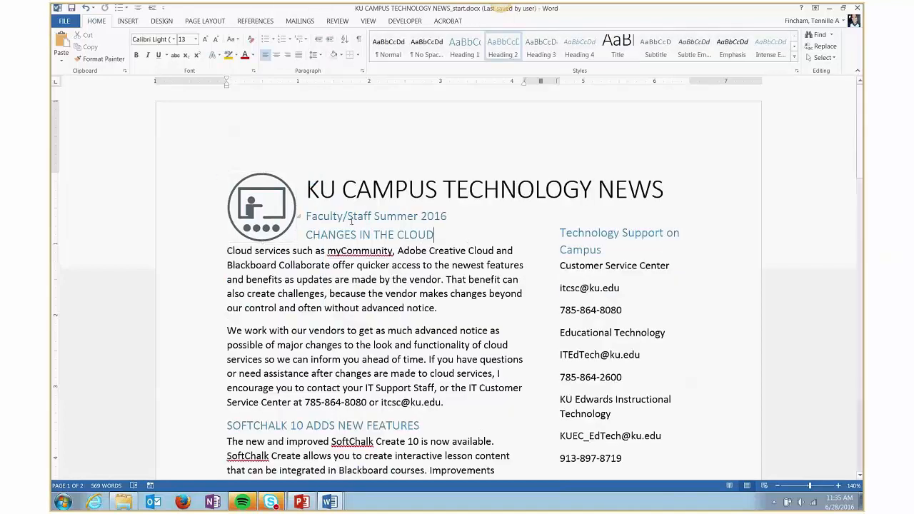
Step: Insert two blank lines above the CHANGES IN THE CLOUD heading and nudge the logo slightly to the right
left_click(304, 236)
key("Return")
key("Return")
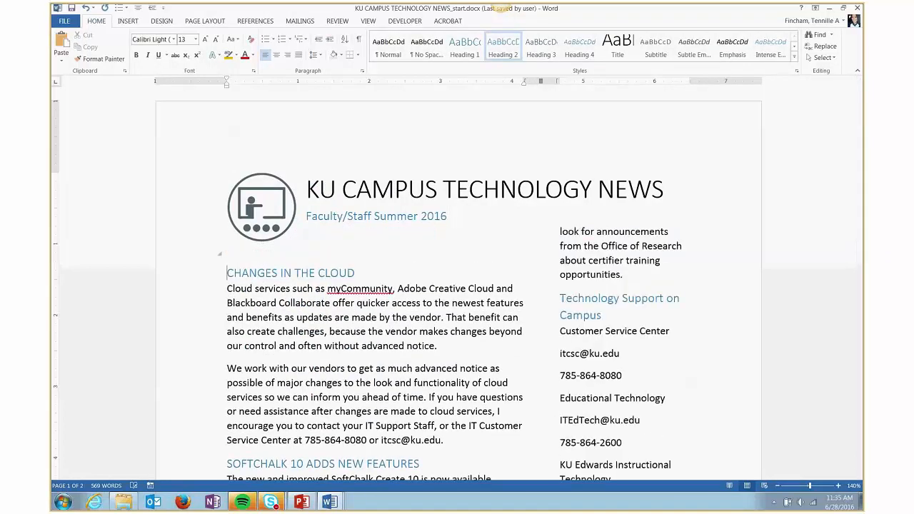
mouse_move(275, 209)
left_mouse_down()
mouse_move(282, 200)
mouse_move(273, 200)
left_mouse_up()
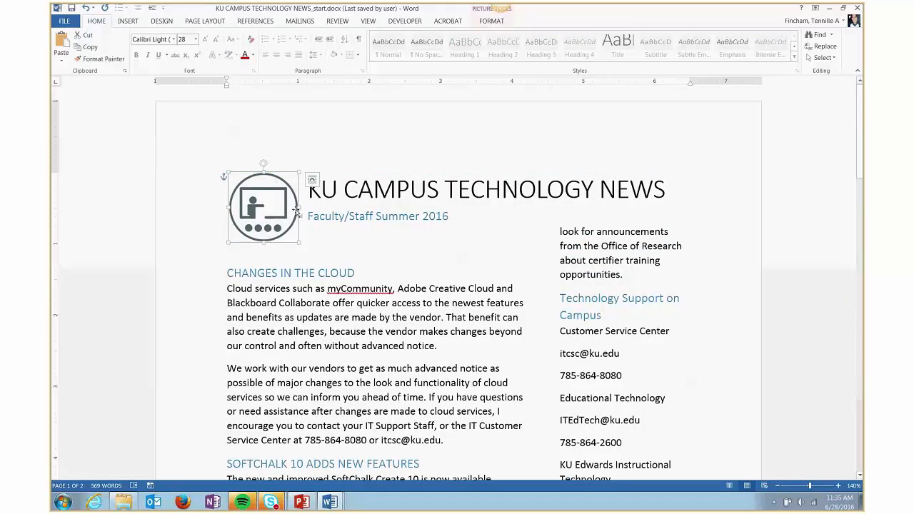
Step: Review the logo's layout options for moving with text and fixing its position on the page
left_click_drag(309, 191, 680, 192)
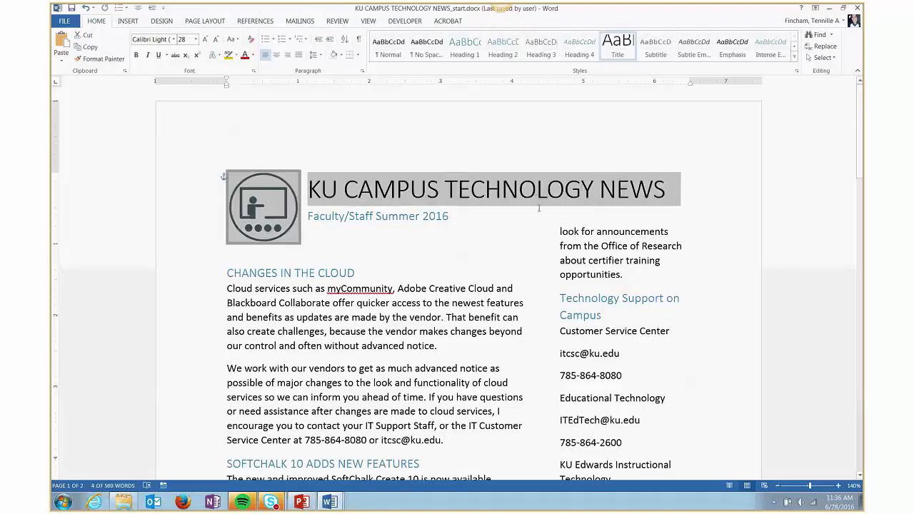
left_click(289, 208)
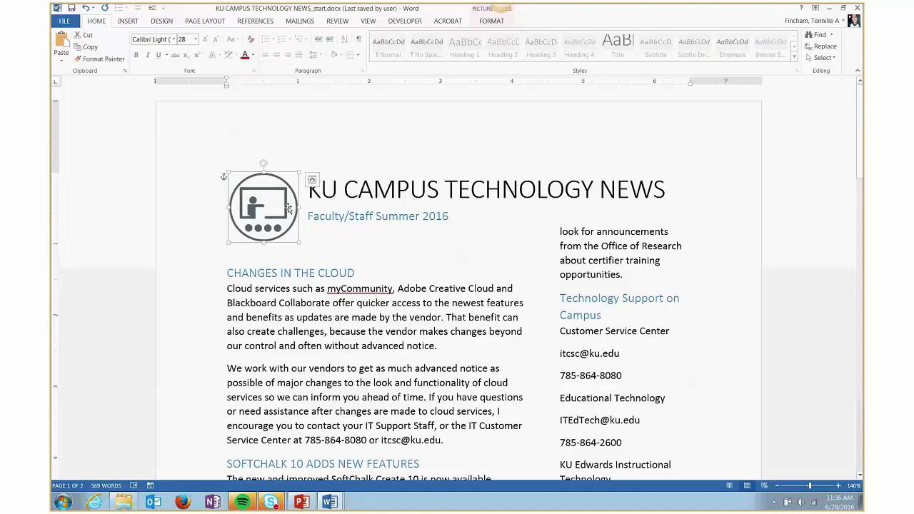
right_click(289, 208)
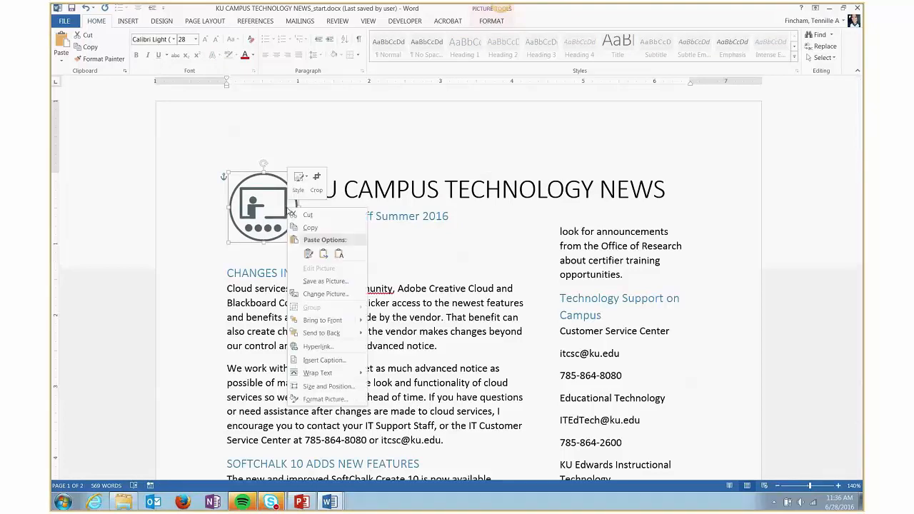
left_click(263, 192)
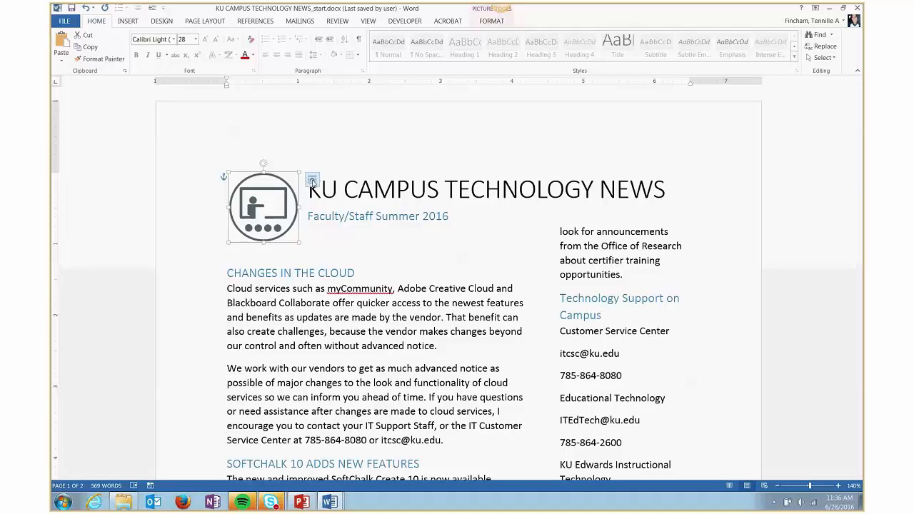
left_click(312, 180)
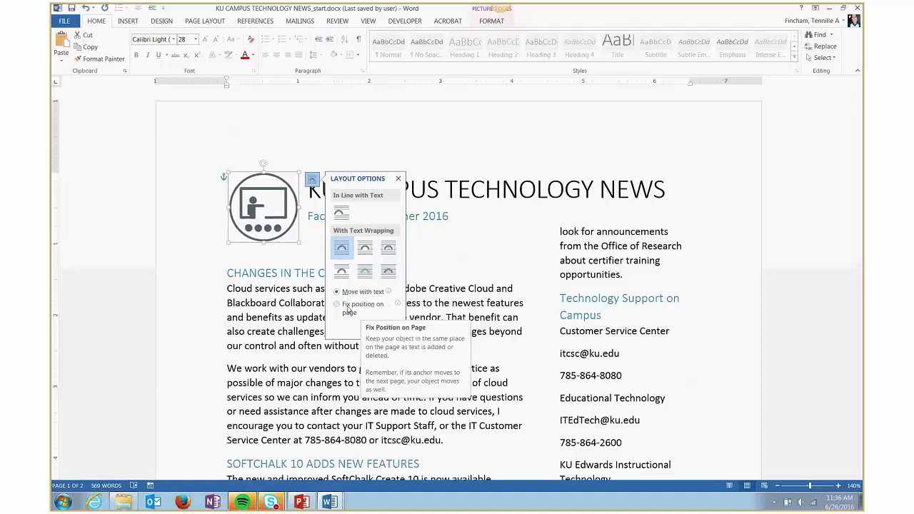
left_click(462, 224)
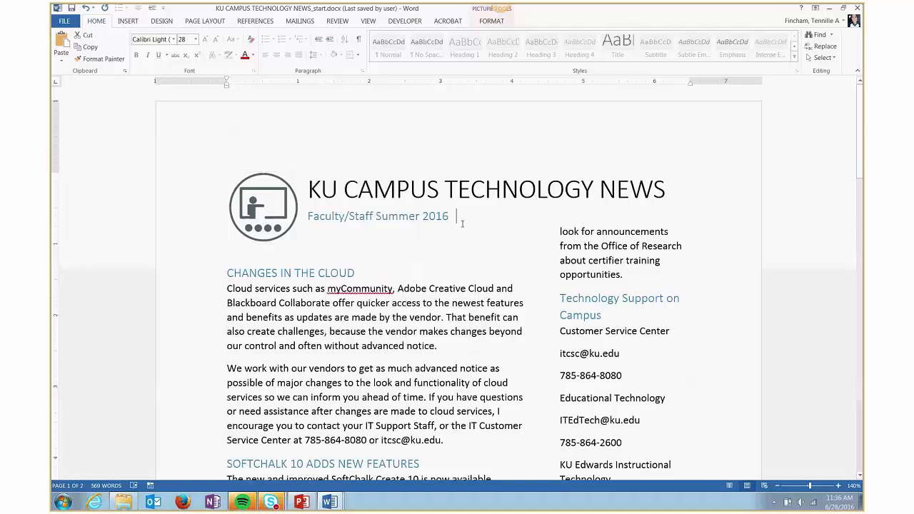
Step: Test the logo's Move with text behavior by inserting three blank lines before the title and removing them
left_click(321, 189)
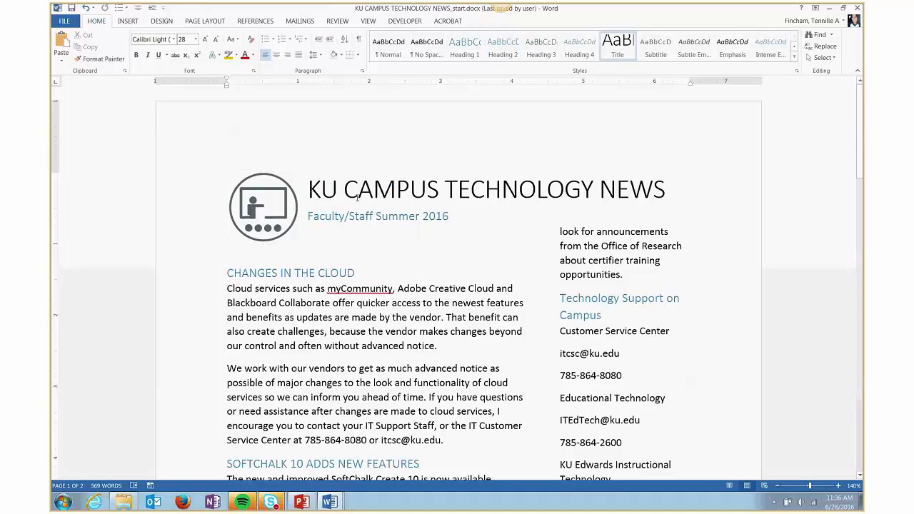
key("Return")
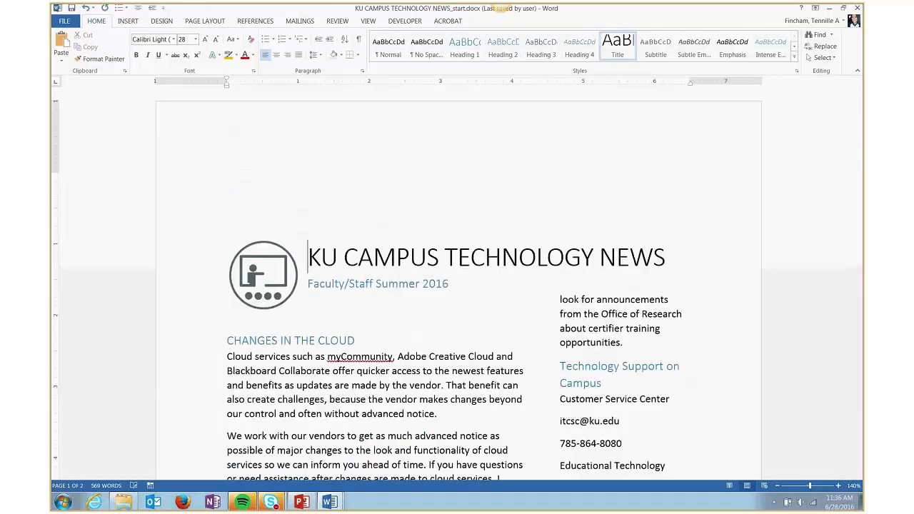
key("Return")
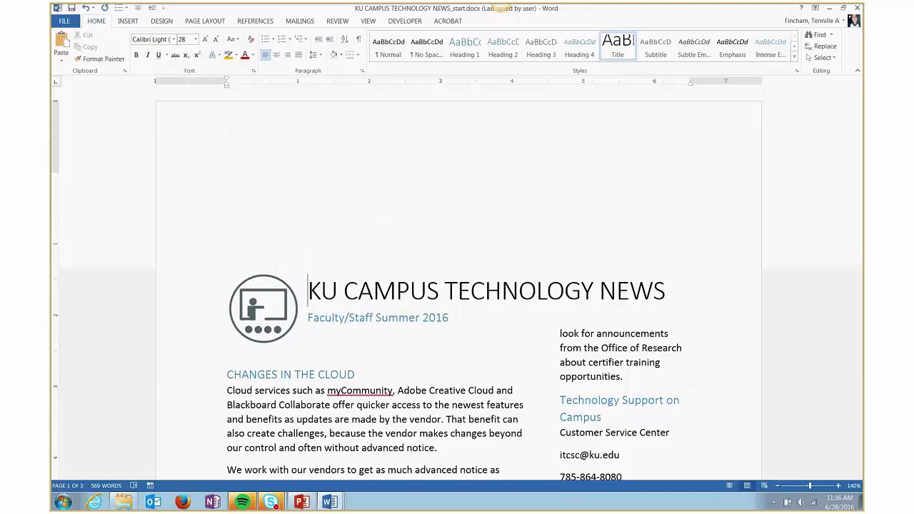
key("BackSpace")
key("BackSpace")
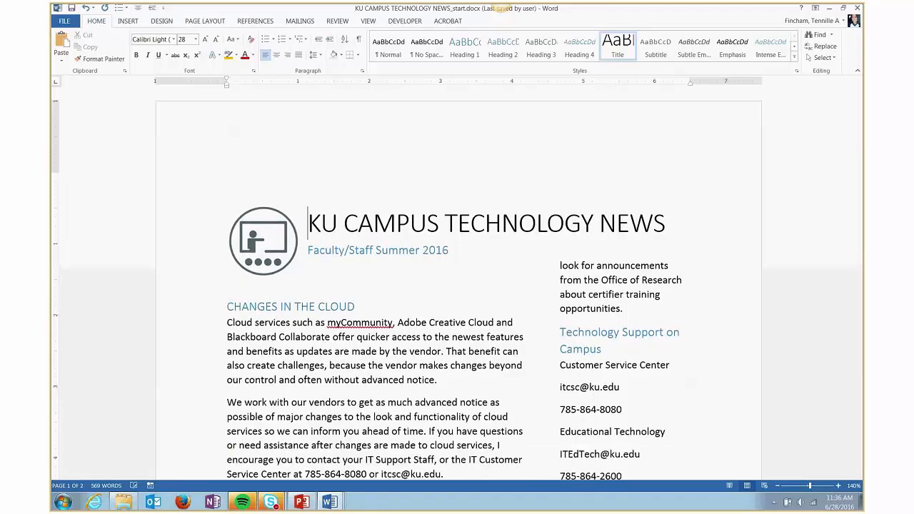
key("BackSpace")
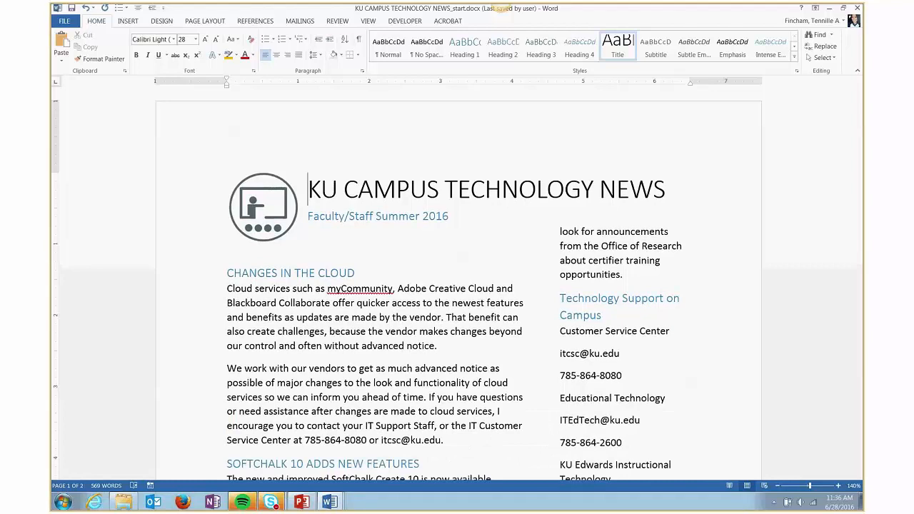
Step: Set the logo's layout to Fix position on page
left_click(279, 202)
left_click(313, 179)
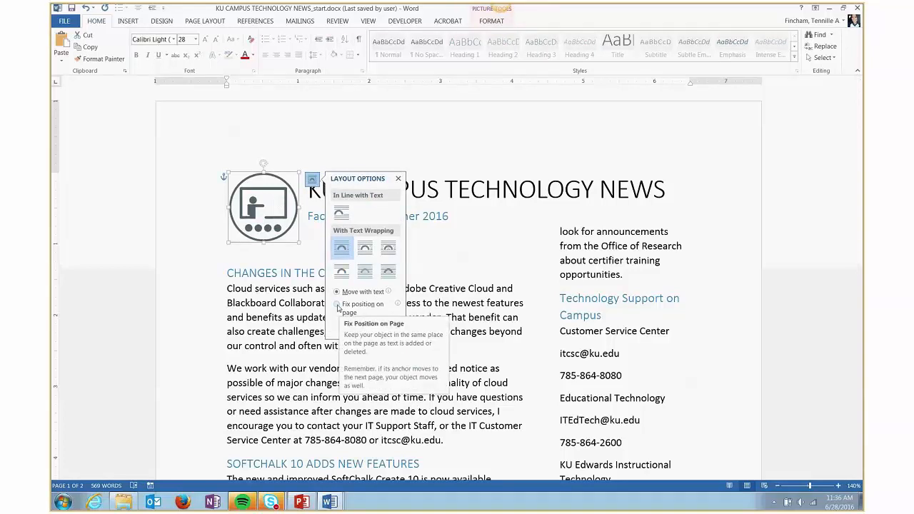
left_click(309, 190)
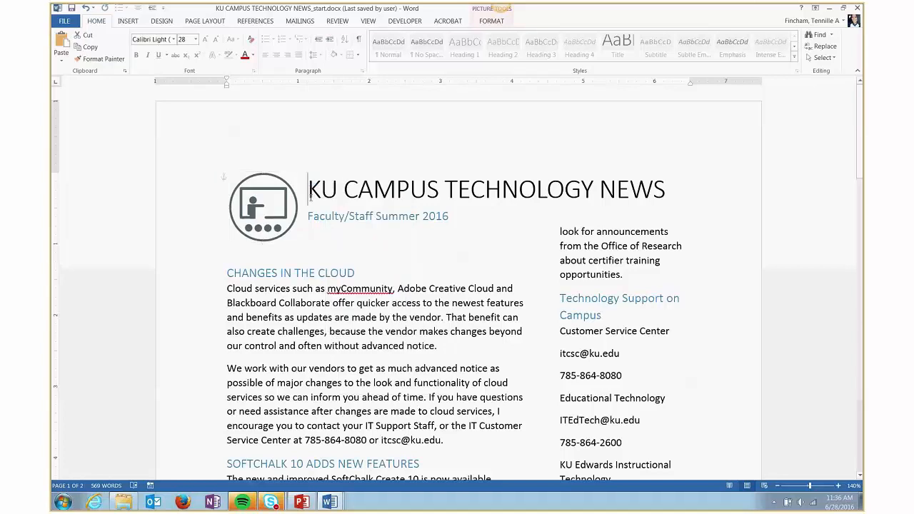
Step: Test the logo's fixed position by inserting three blank lines before the title and removing them, and reselect the logo
key("Return")
key("Return")
key("Return")
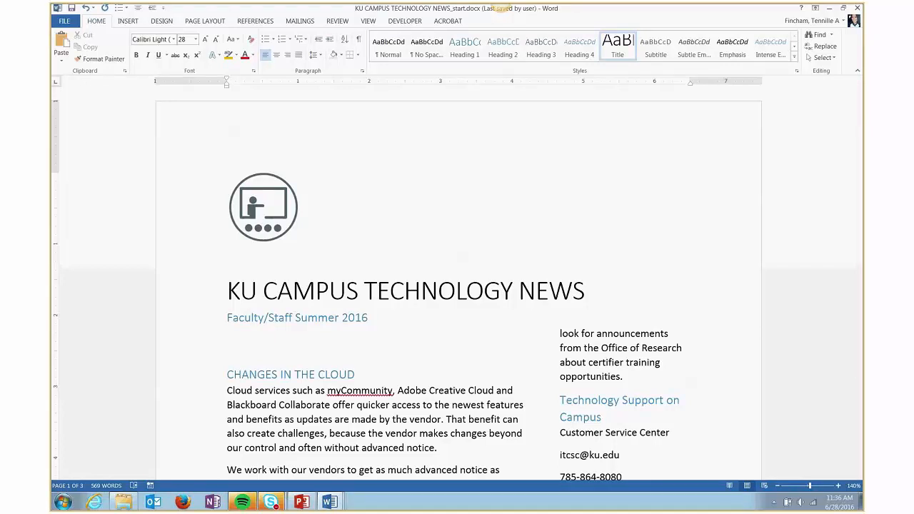
key("BackSpace")
key("BackSpace")
key("BackSpace")
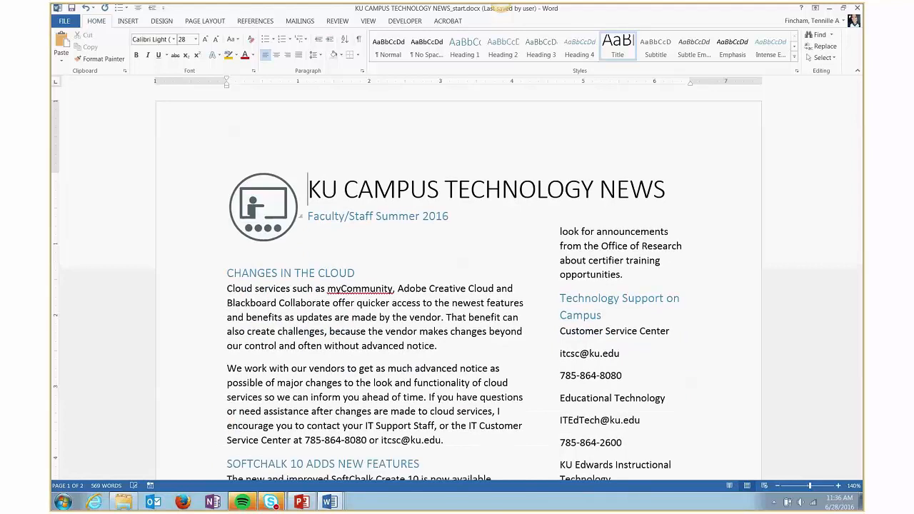
left_click(287, 225)
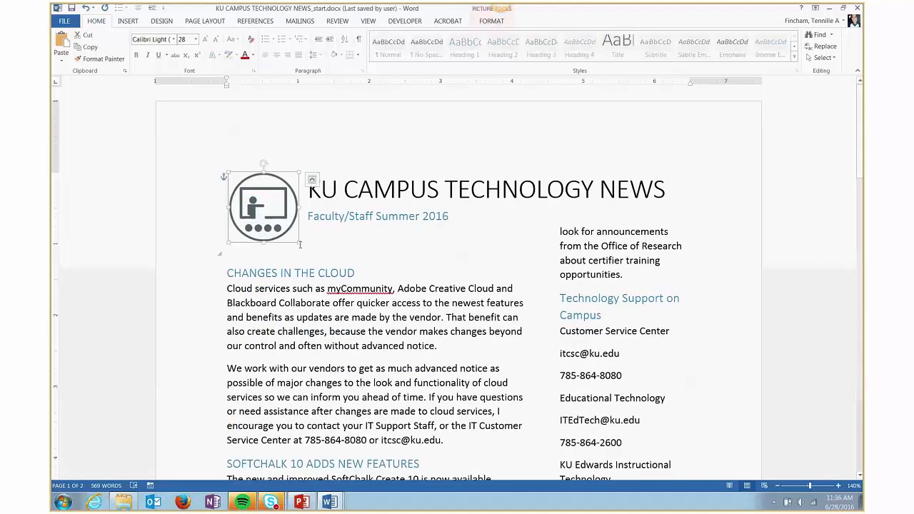
Step: Shrink the logo beside the newsletter title slightly, keeping its proportions, and deselect it
left_click_drag(299, 244, 286, 229)
left_click(394, 238)
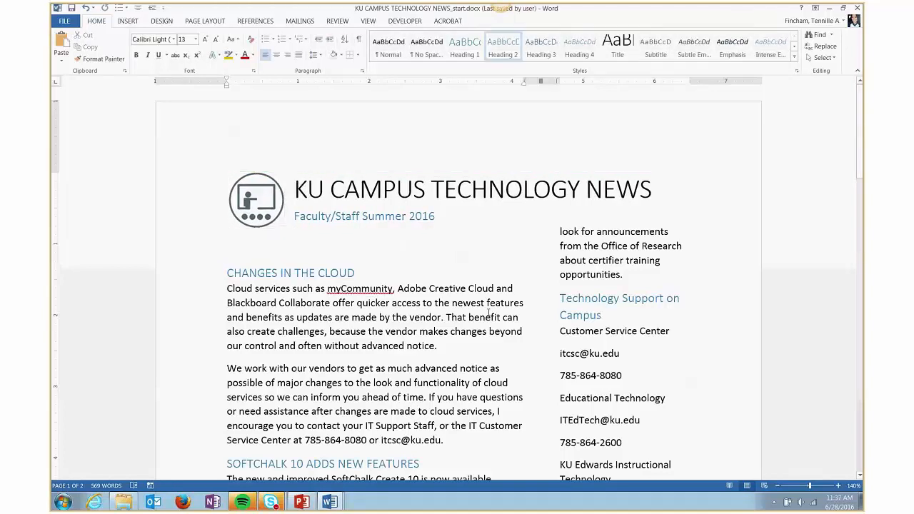
Step: Insert a column break before the "Technology Support on Campus" heading on the first page
scroll(489, 312, "down", 1)
scroll(488, 312, "down", 2)
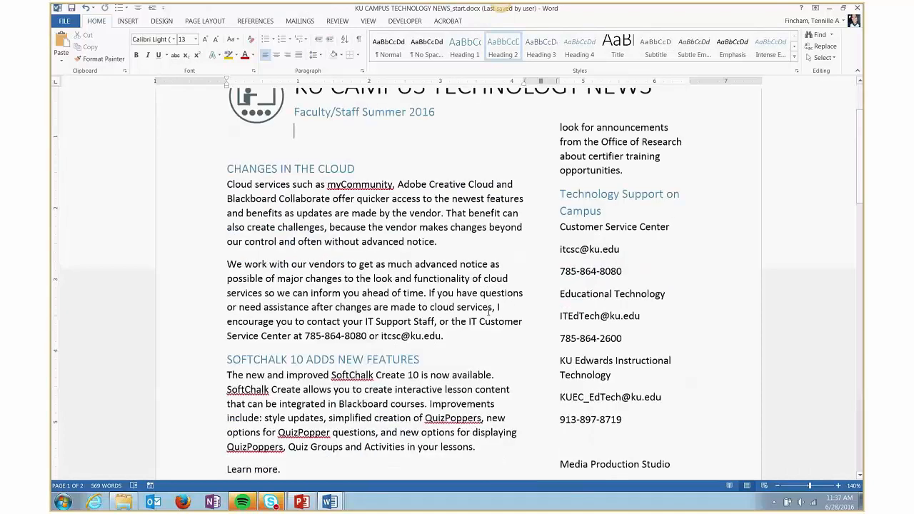
scroll(488, 312, "down", 5)
scroll(489, 312, "up", 6)
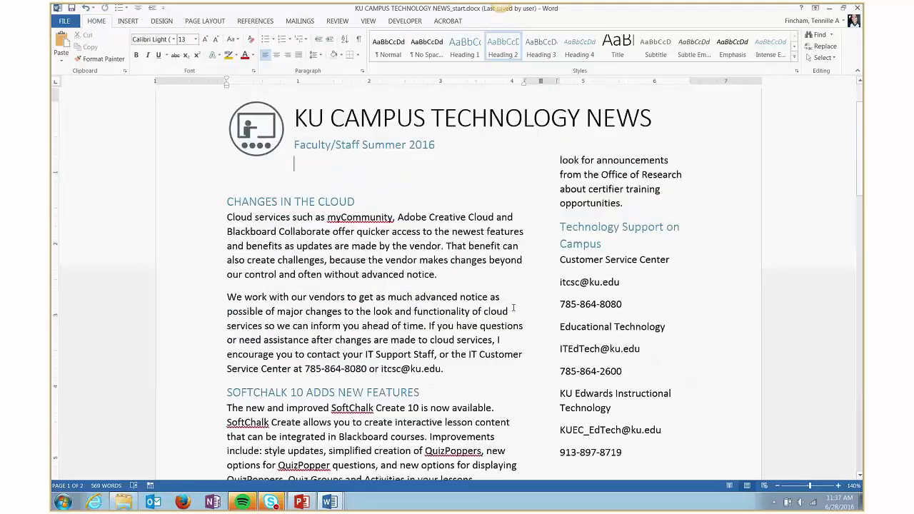
scroll(513, 308, "down", 3)
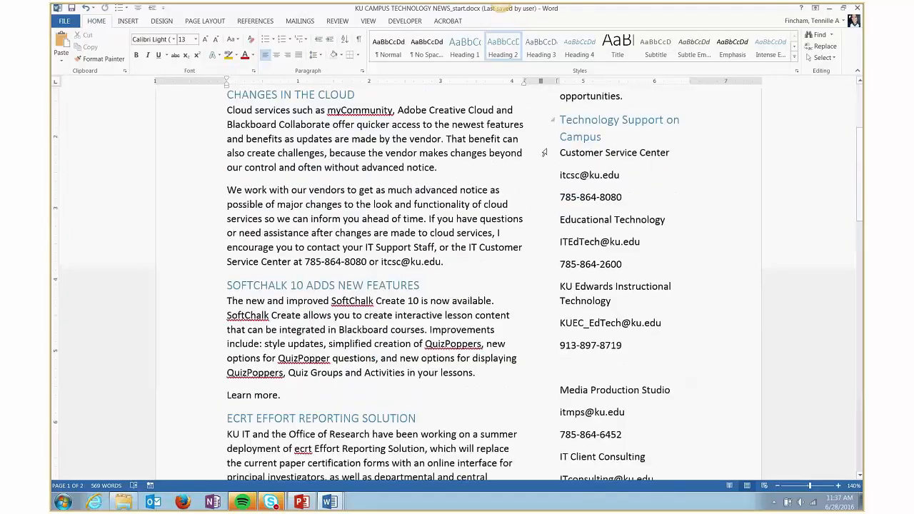
scroll(508, 283, "down", 2)
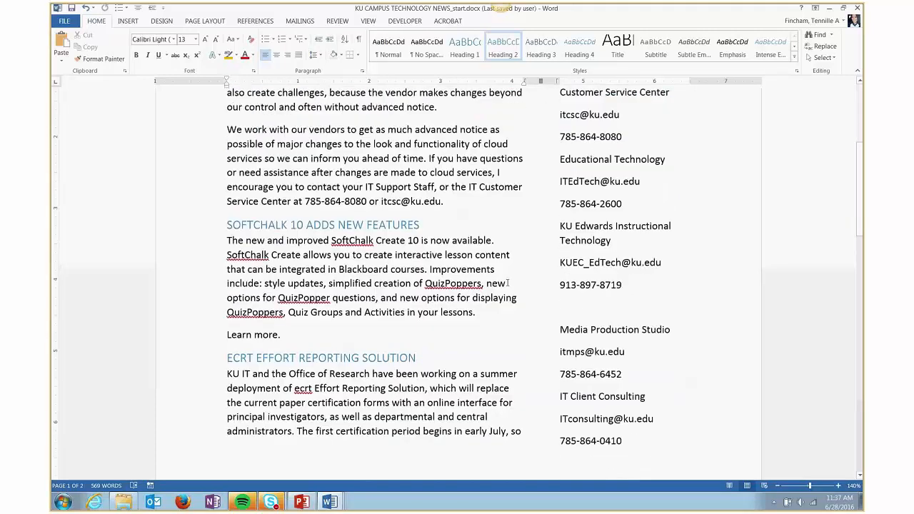
scroll(507, 283, "up", 7)
left_click(559, 299)
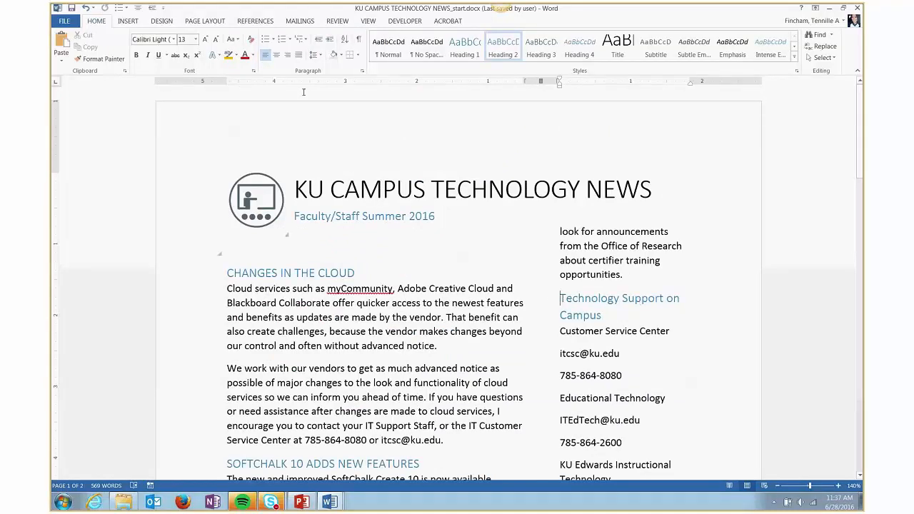
left_click(206, 22)
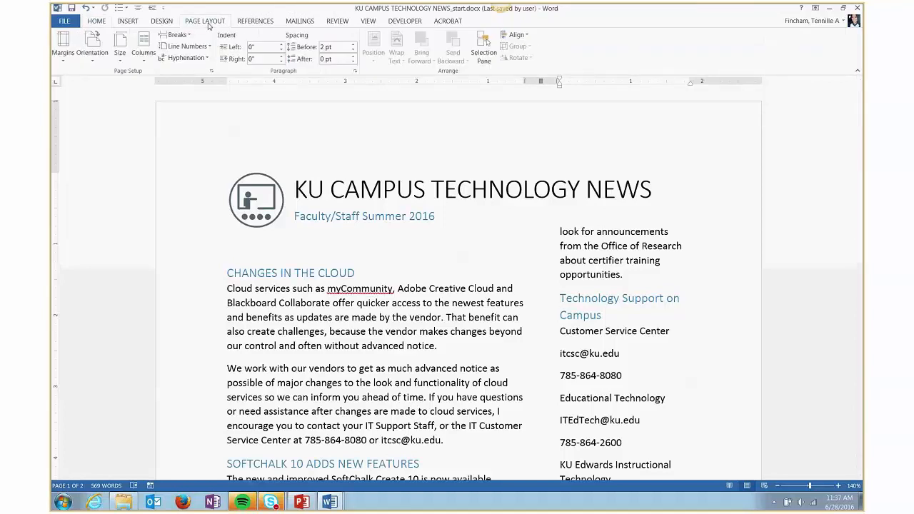
left_click(190, 34)
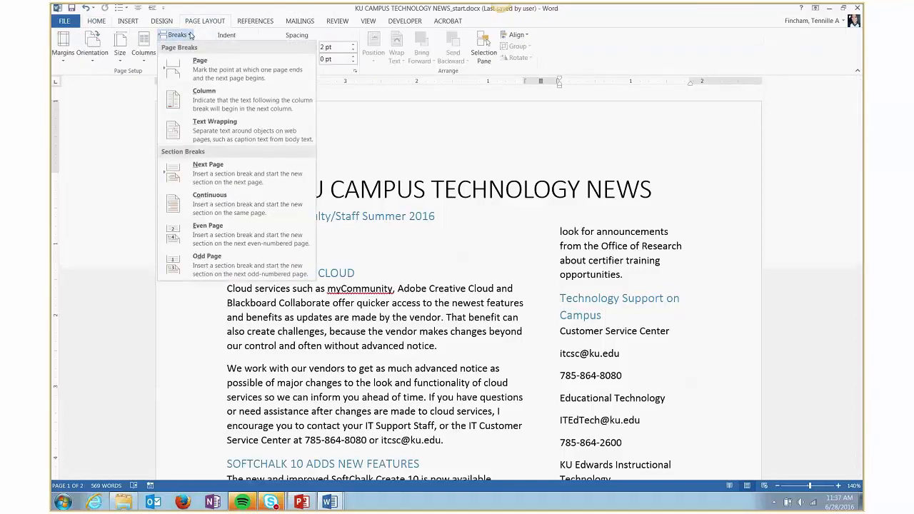
left_click(204, 94)
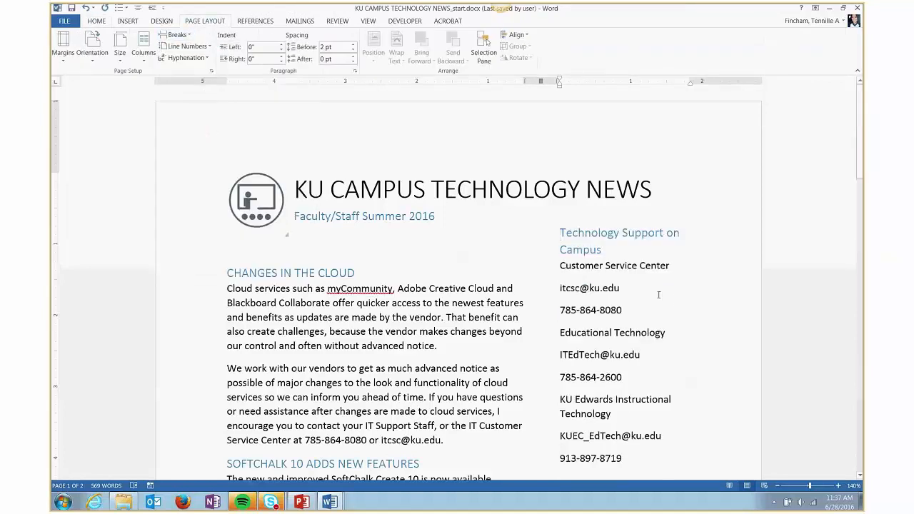
Step: Insert the picture training_options_icon.png at the start of the paragraph under the Quick Learn Training Series heading on page 2
scroll(629, 334, "down", 3)
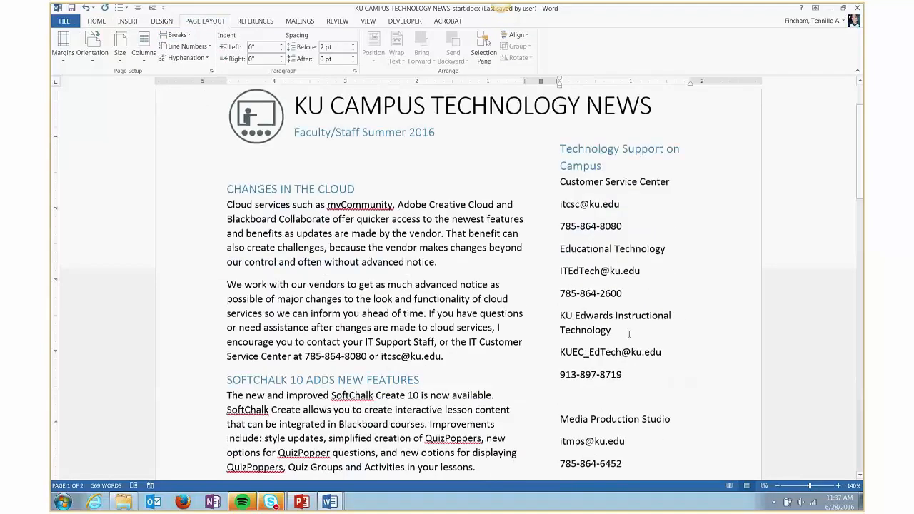
scroll(628, 334, "down", 3)
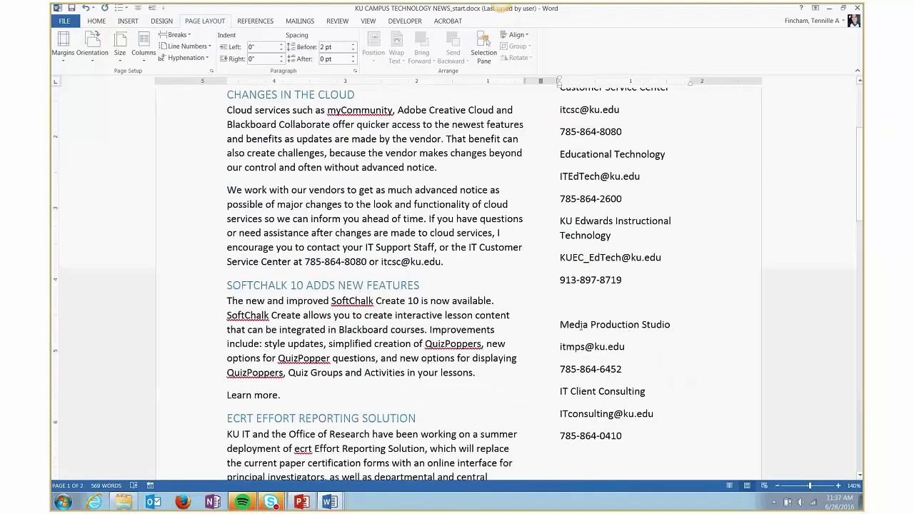
scroll(576, 325, "down", 1)
scroll(575, 325, "down", 1)
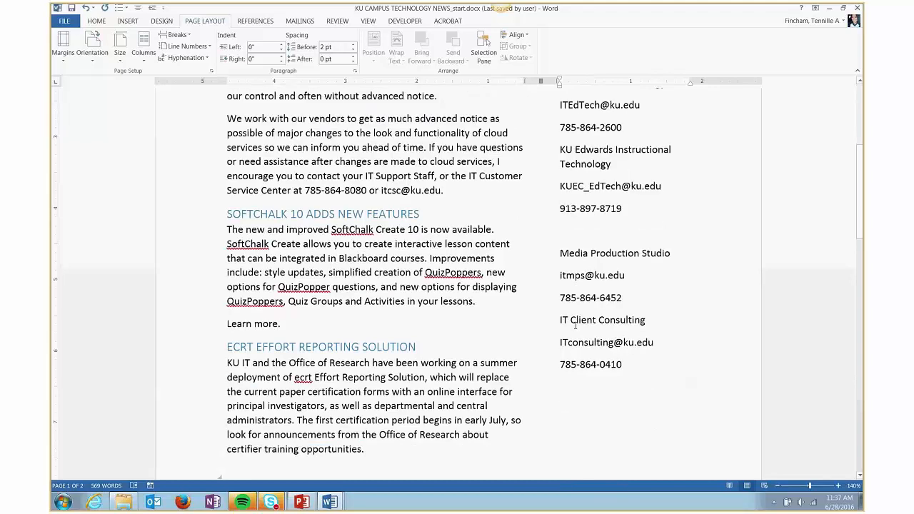
scroll(575, 325, "down", 12)
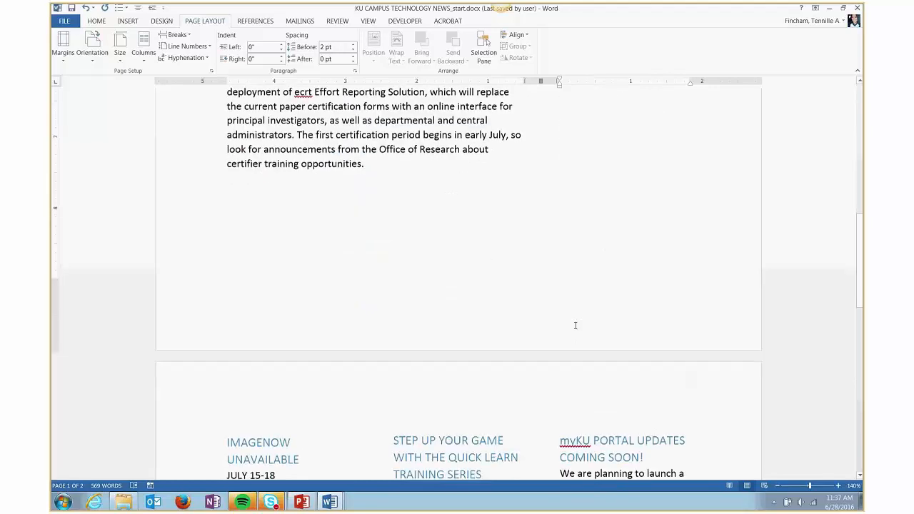
scroll(575, 324, "down", 3)
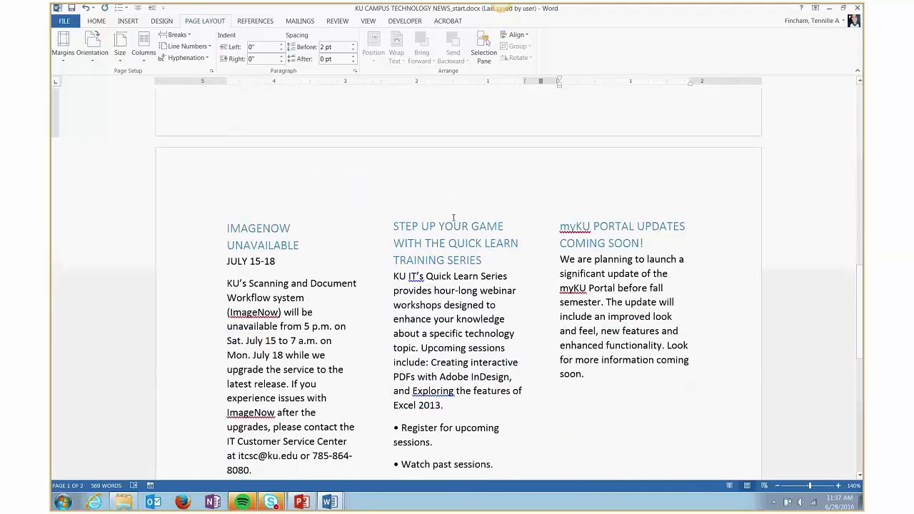
left_click_drag(489, 261, 393, 244)
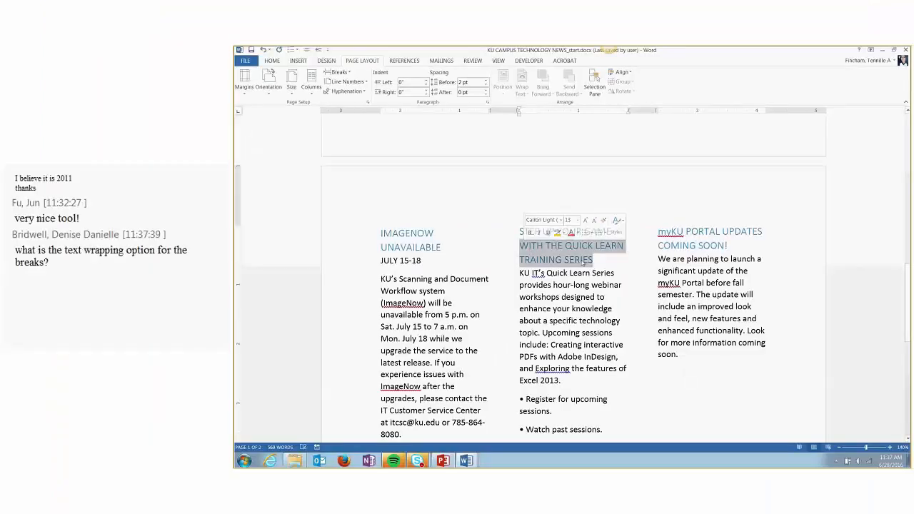
left_click(592, 261)
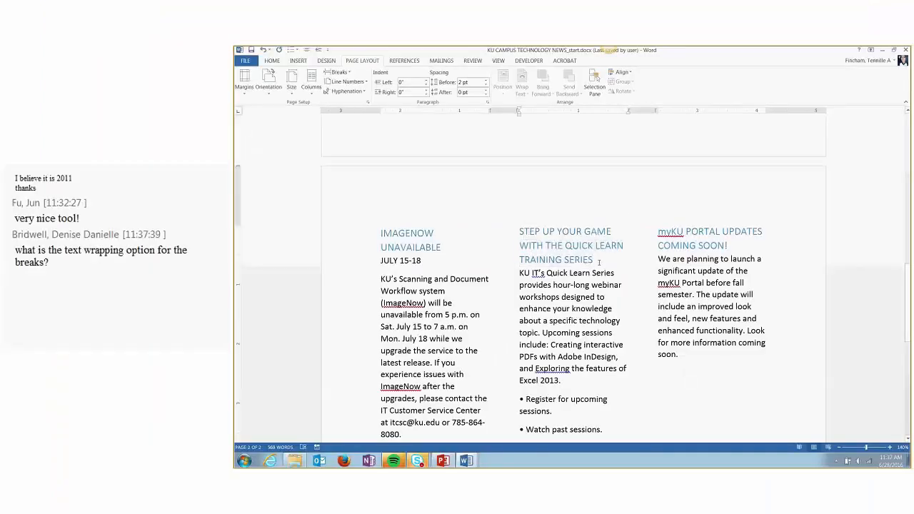
scroll(593, 263, "down", 1)
scroll(501, 183, "down", 2)
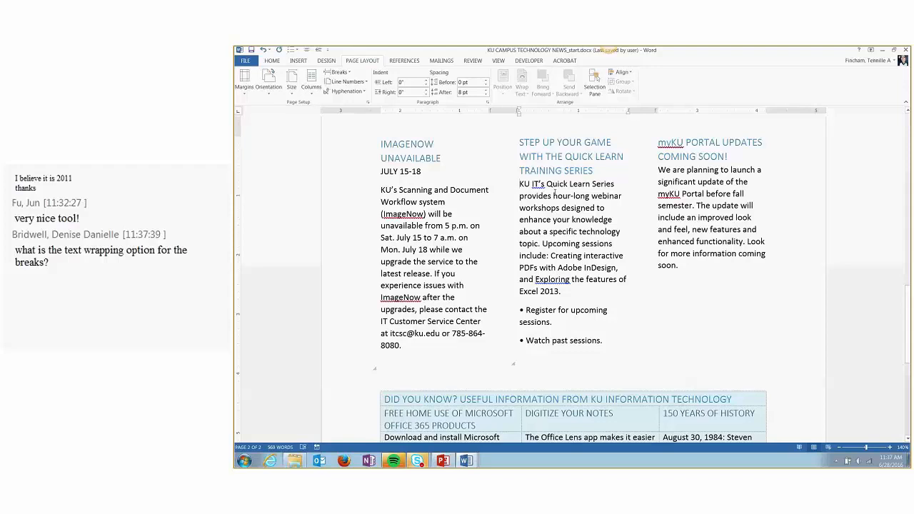
left_click(299, 60)
left_click(317, 75)
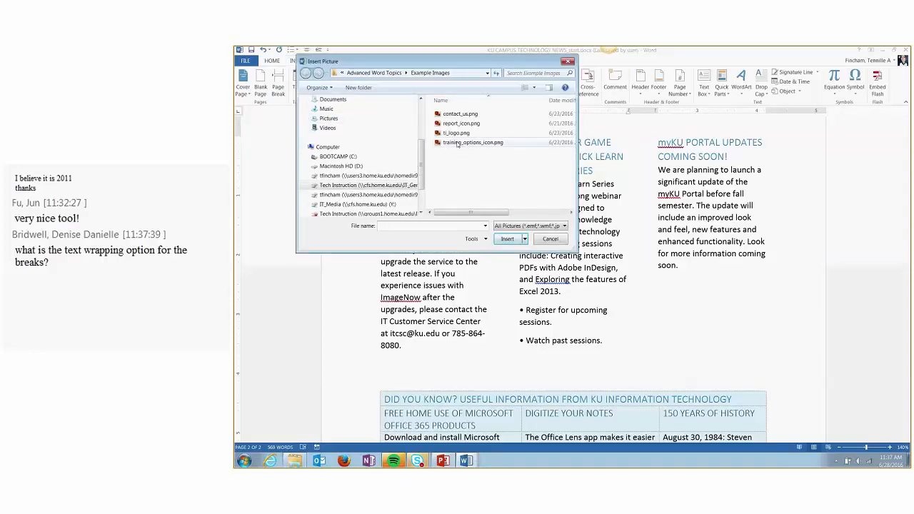
left_click(466, 144)
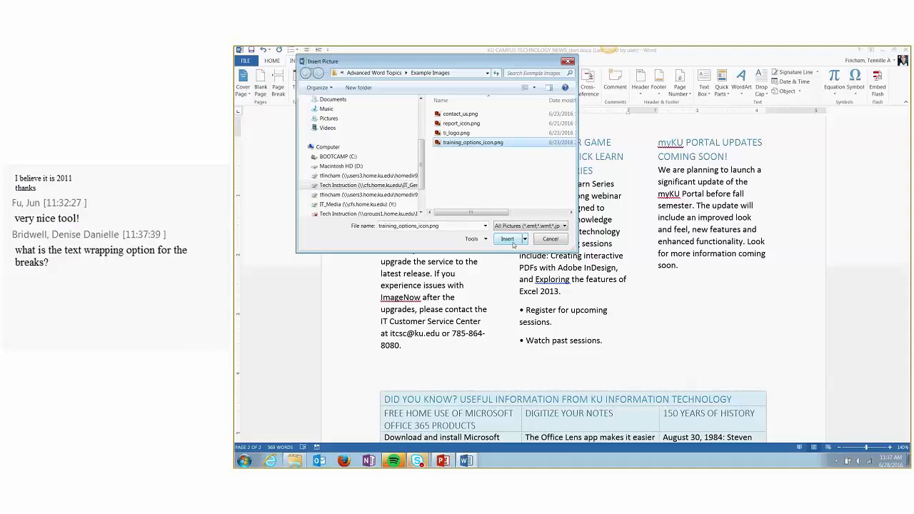
left_click(511, 241)
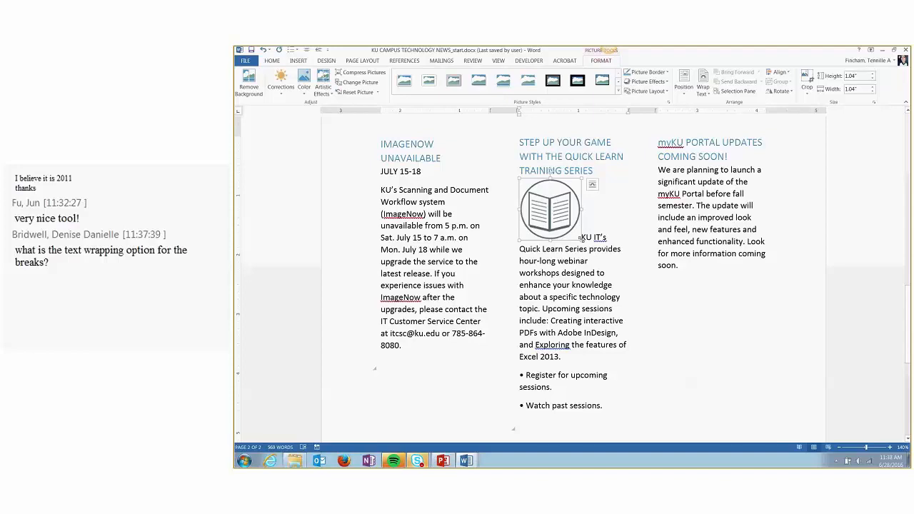
Step: Shrink the training icon to about 0.36 inches square and set its text wrapping to Tight
left_click_drag(580, 237, 537, 195)
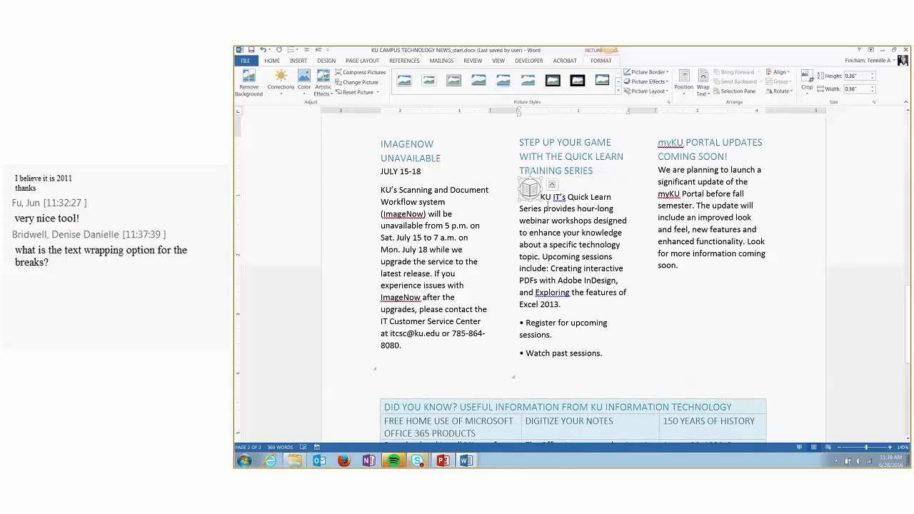
left_click(542, 197)
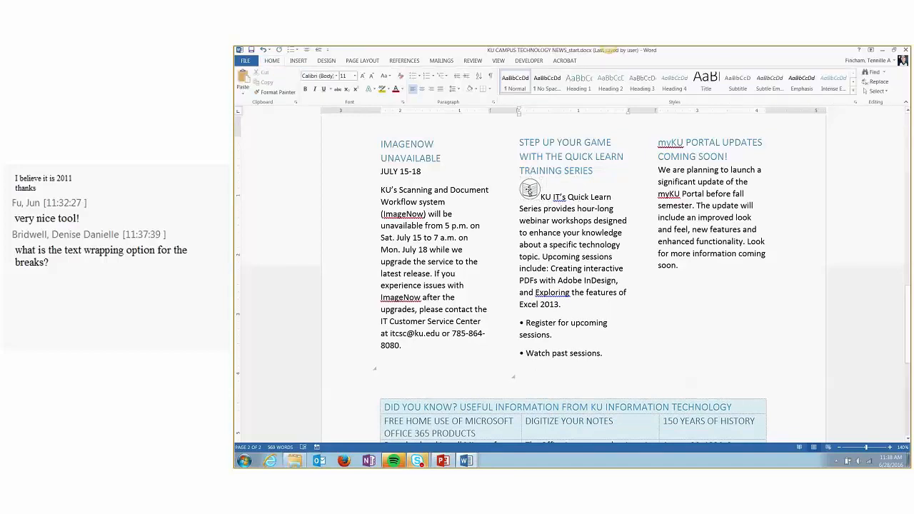
left_click(529, 190)
left_click(551, 185)
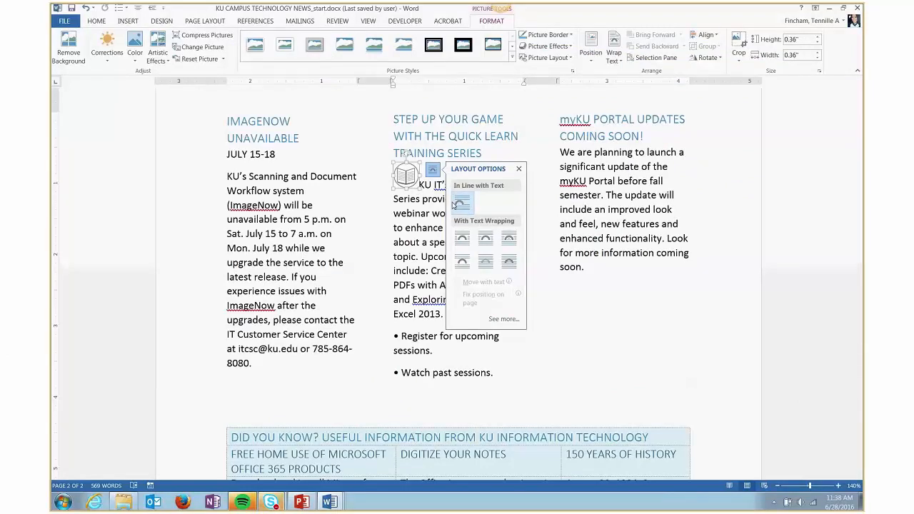
left_click(484, 248)
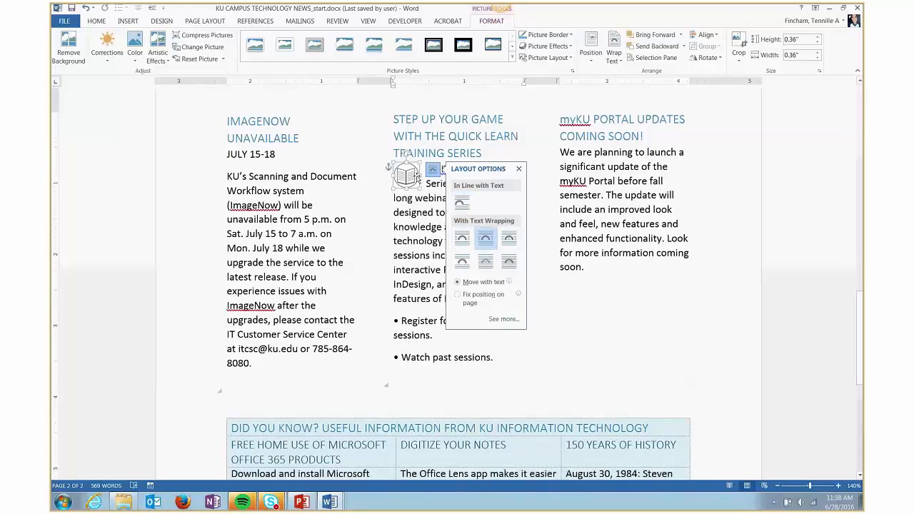
Step: Move the training icon about one line down in its paragraph and set its text wrapping to Through
left_click(431, 212)
left_click_drag(407, 177, 408, 198)
left_click(434, 188)
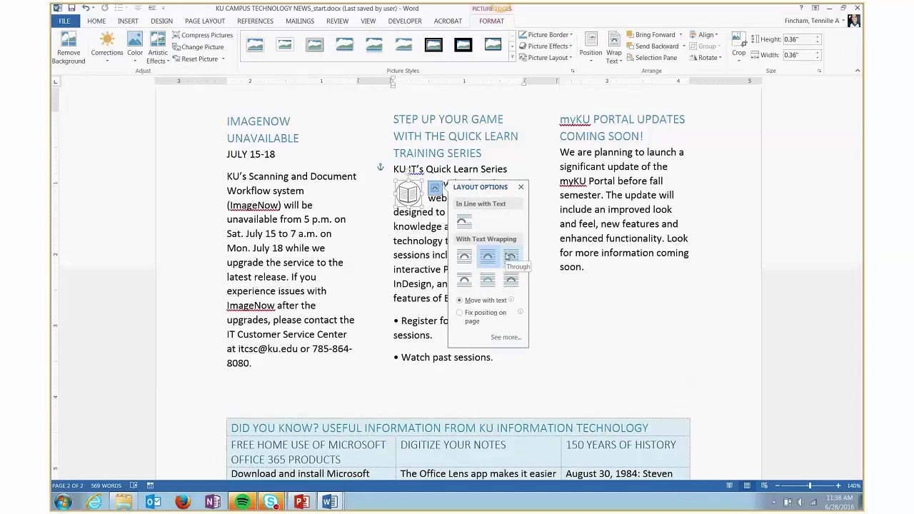
left_click(511, 257)
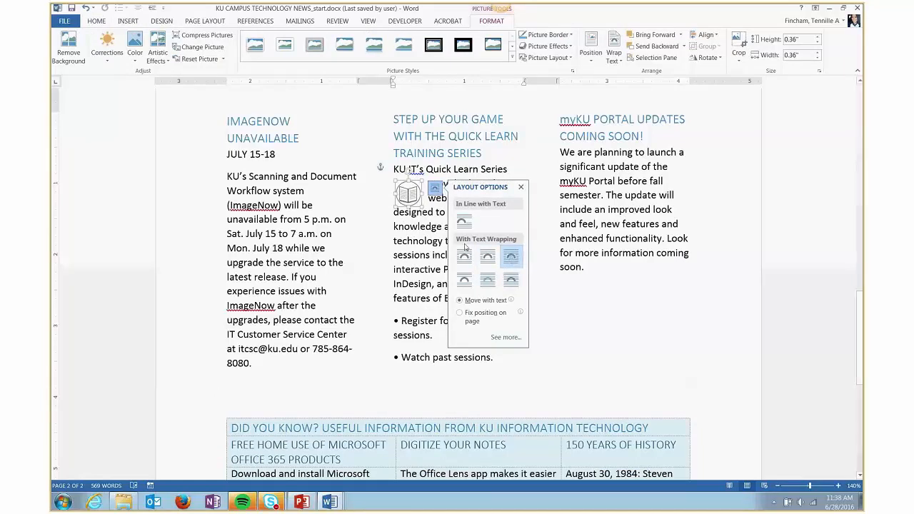
Step: Shift the training icon slightly away from the column's left edge and set its text wrapping to Top and Bottom
left_click_drag(405, 200, 423, 202)
right_click(424, 201)
key("Escape")
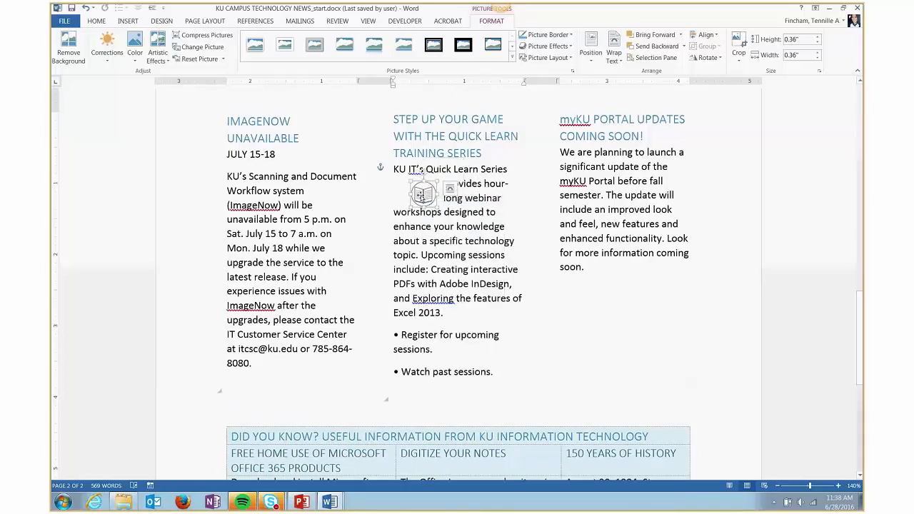
left_click(449, 188)
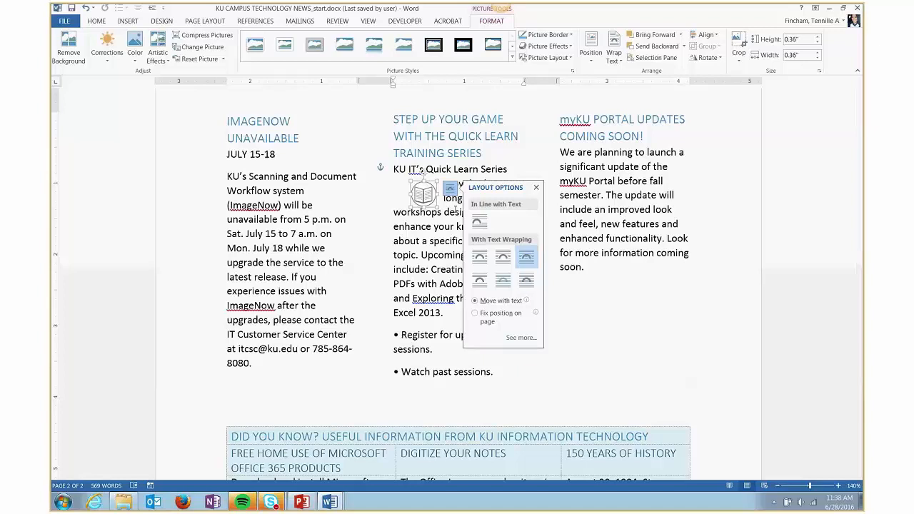
left_click(489, 281)
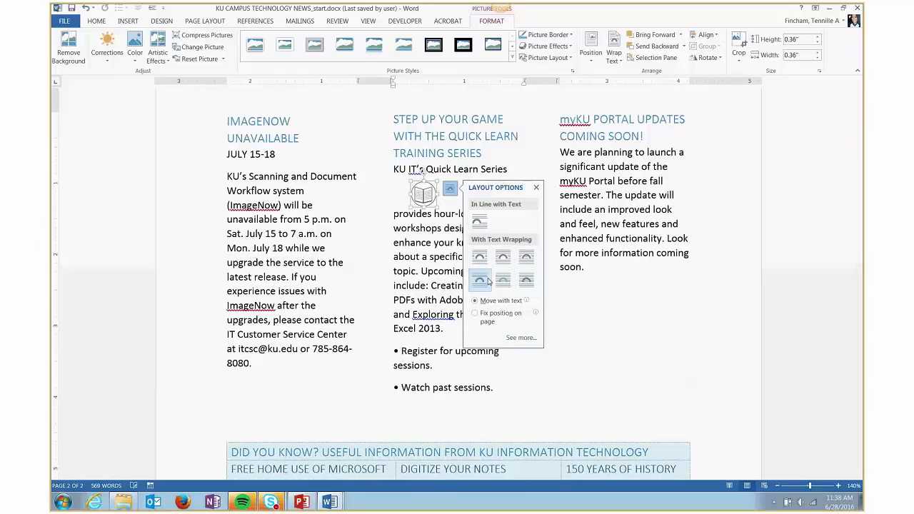
Step: Move the training icon below the line ending "enhance your knowledge" and set its text wrapping to In Front of Text
left_click(431, 216)
left_click_drag(431, 216, 444, 236)
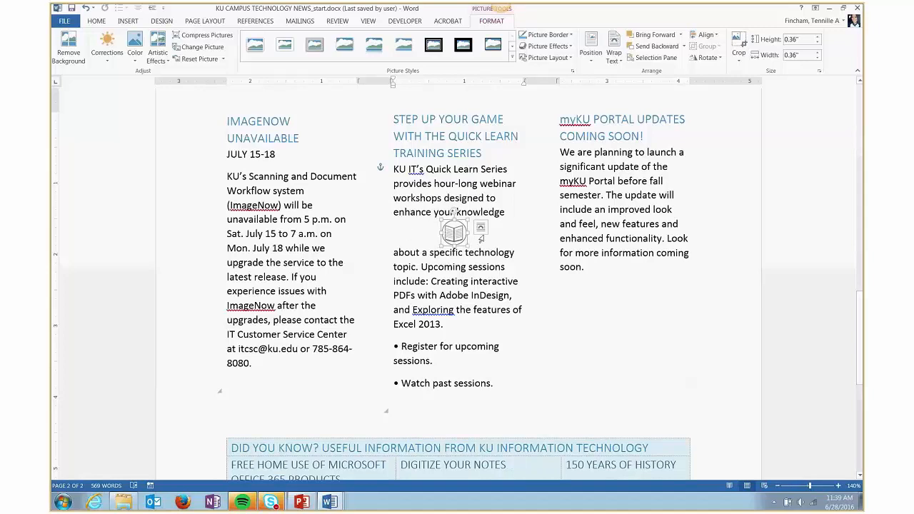
left_click_drag(454, 232, 460, 270)
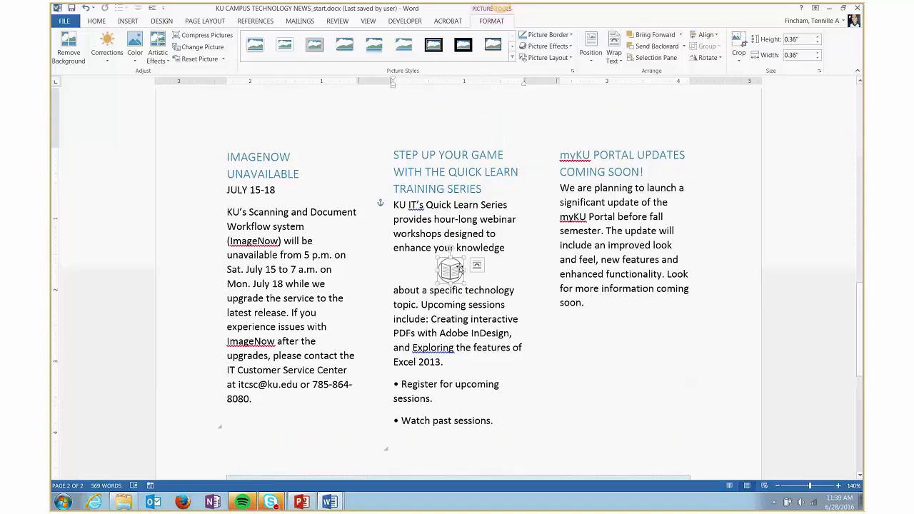
left_click(478, 266)
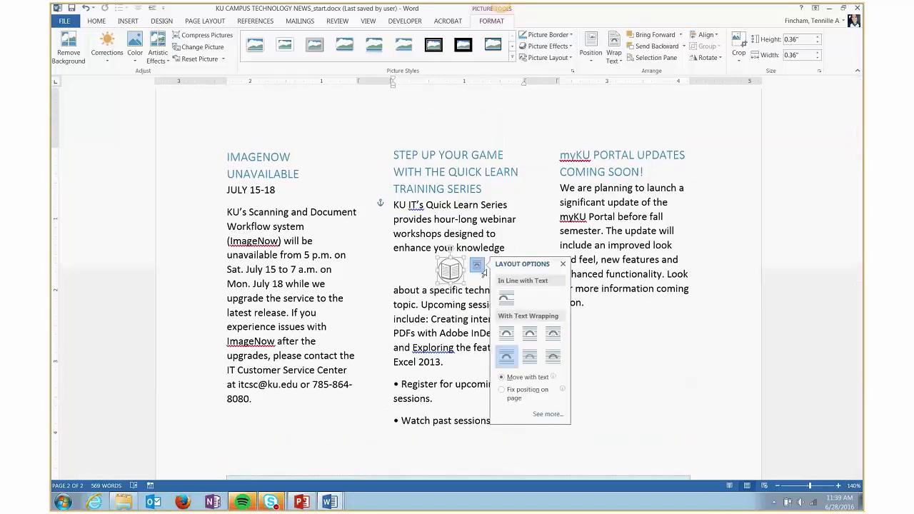
left_click(534, 361)
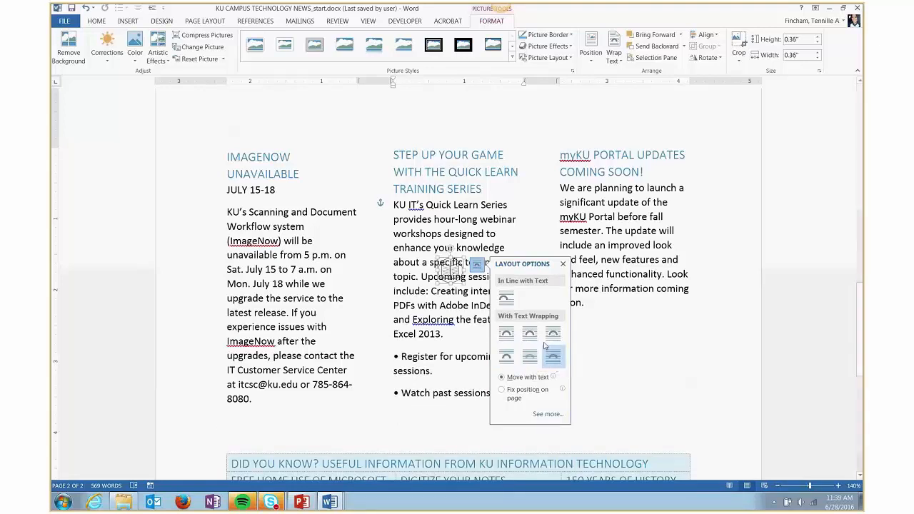
Step: Move the training icon to the start of the Quick Learn Series paragraph and set its text wrapping to Tight
left_click_drag(456, 278, 412, 213)
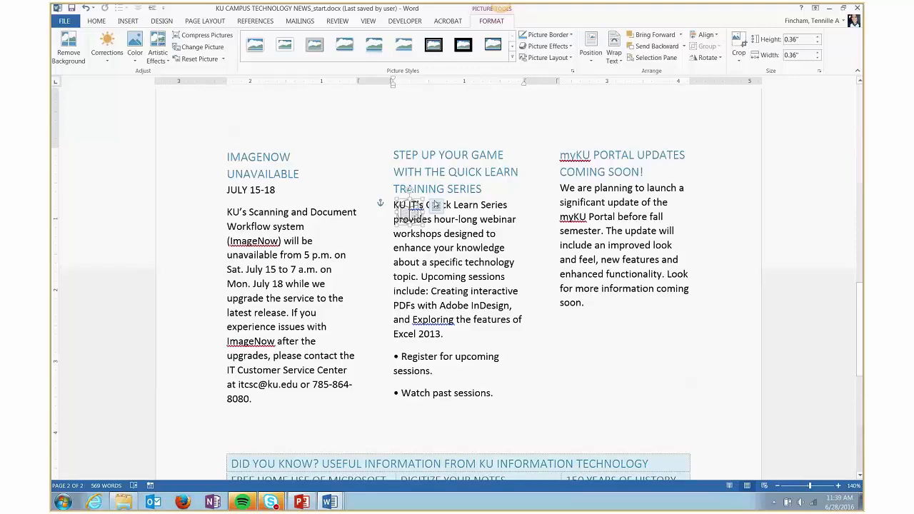
left_click(435, 205)
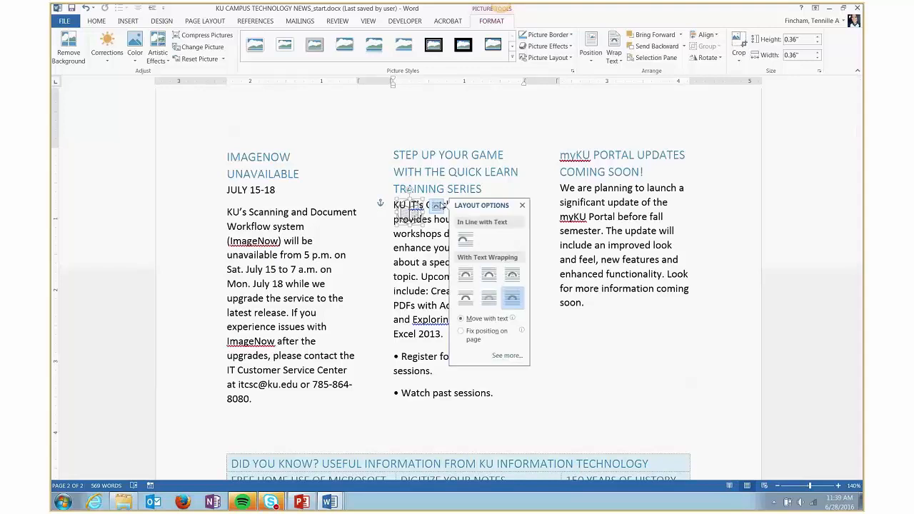
left_click(489, 277)
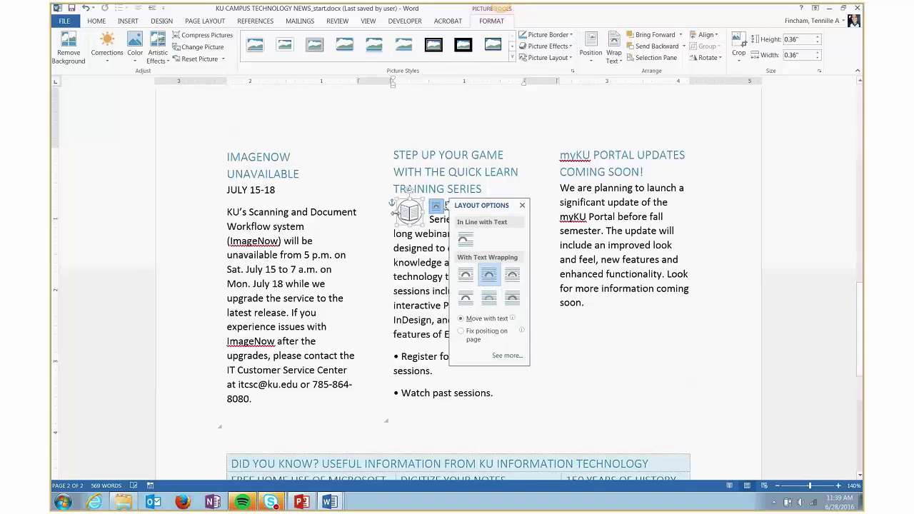
Step: Move the training icon down to sit beside the line beginning "workshops designed" in the middle column
left_click(412, 220)
left_click_drag(412, 220, 414, 244)
left_click(538, 291)
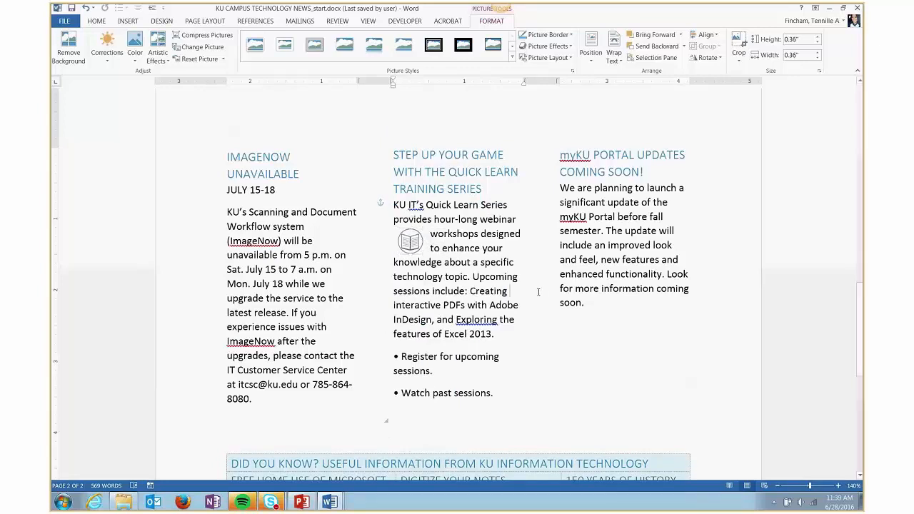
left_click(413, 243)
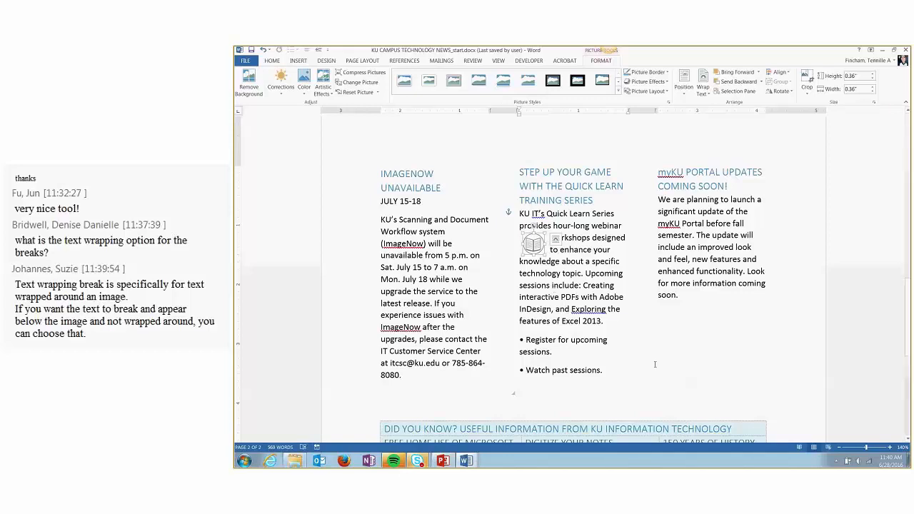
left_click(552, 351)
Step: Draw a horizontal line about 7.85 inches long across the bottom of page 1, below the eCRT article
scroll(655, 364, "up", 2)
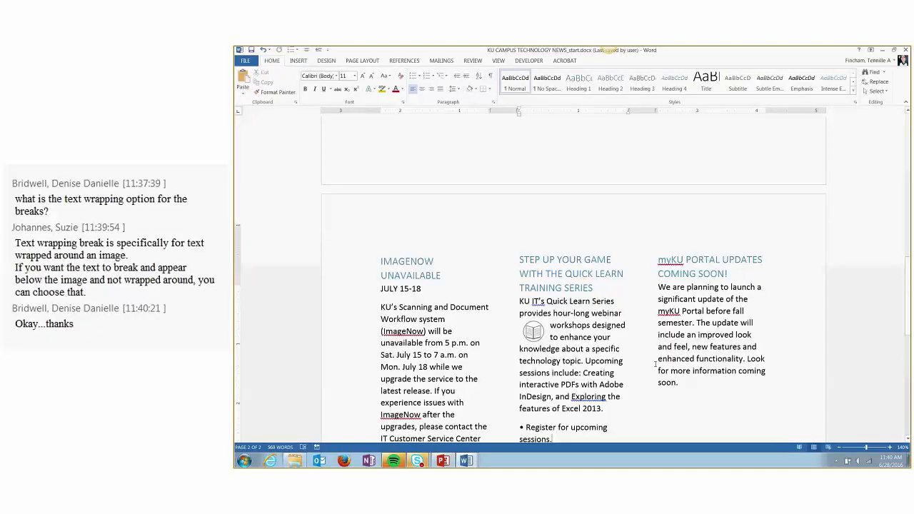
scroll(655, 364, "up", 10)
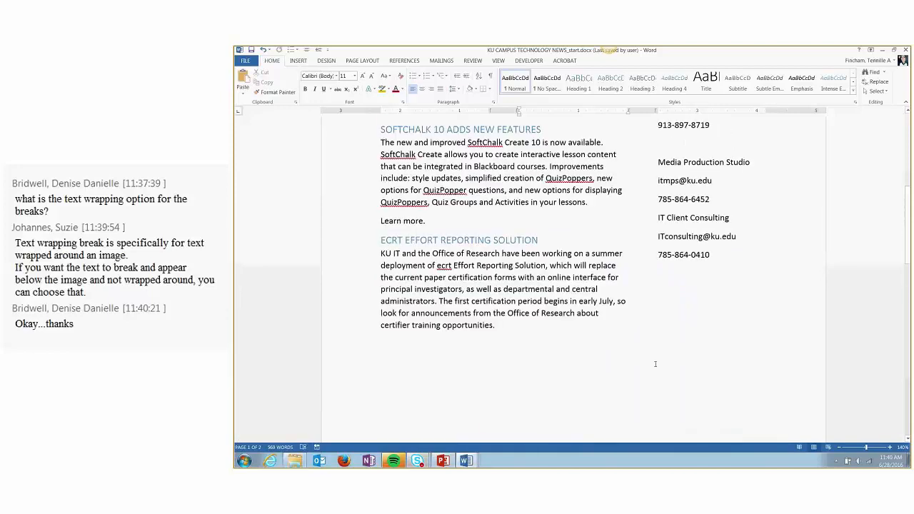
scroll(655, 364, "down", 2)
scroll(655, 364, "up", 1)
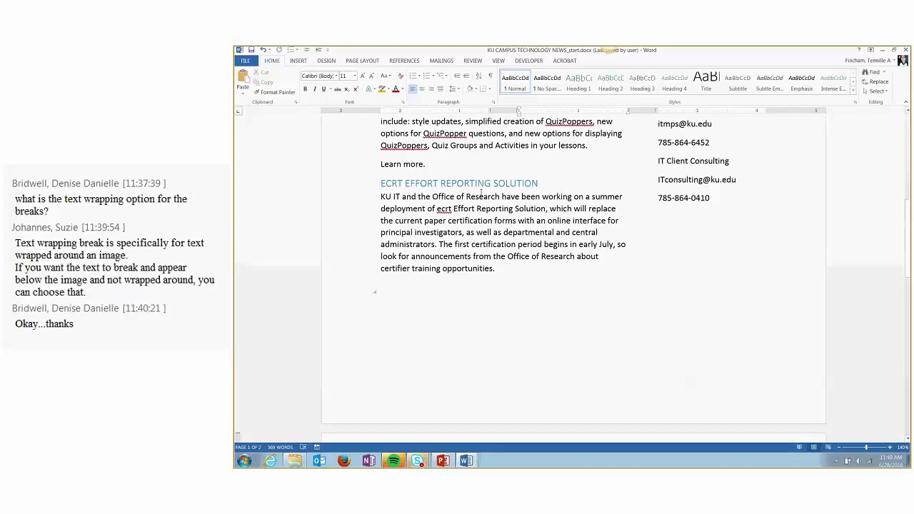
left_click(299, 62)
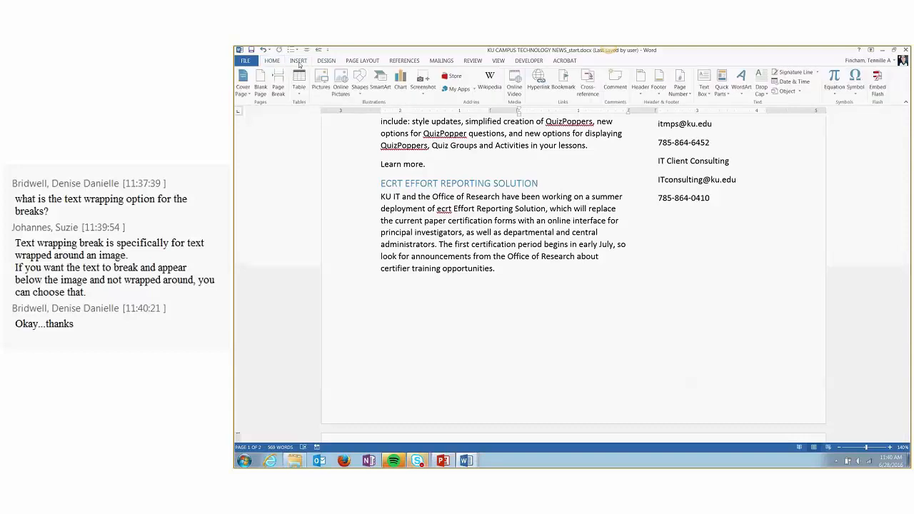
left_click(359, 82)
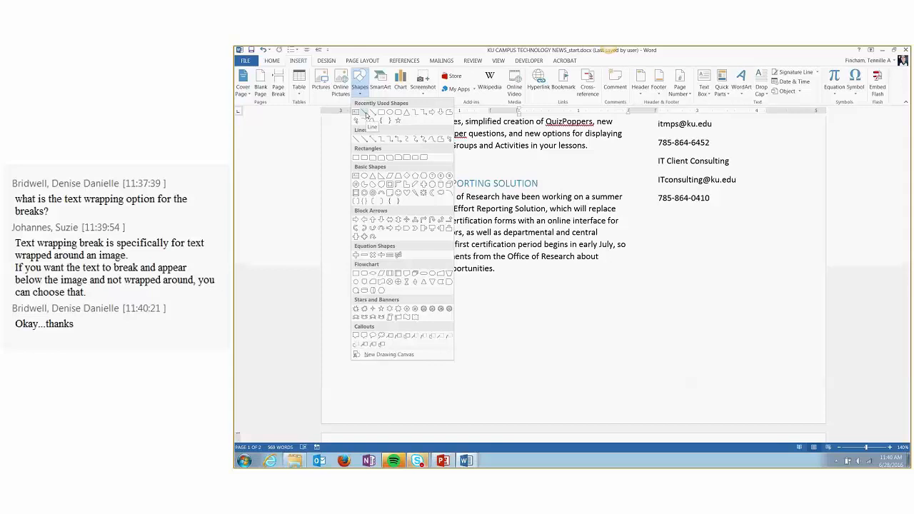
left_click(366, 114)
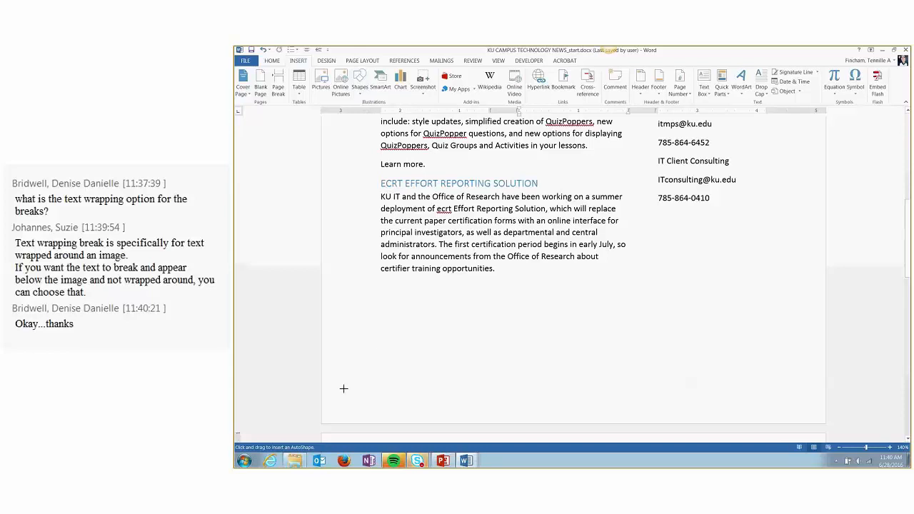
left_click_drag(344, 388, 811, 392)
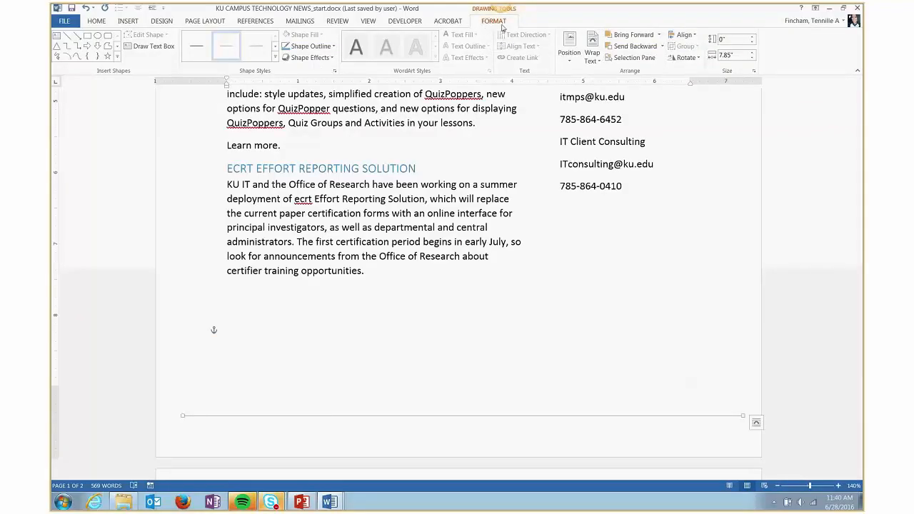
Step: Format the line with a gold outline, a 1½ pt weight and a dotted dash style
left_click(333, 45)
left_click(343, 69)
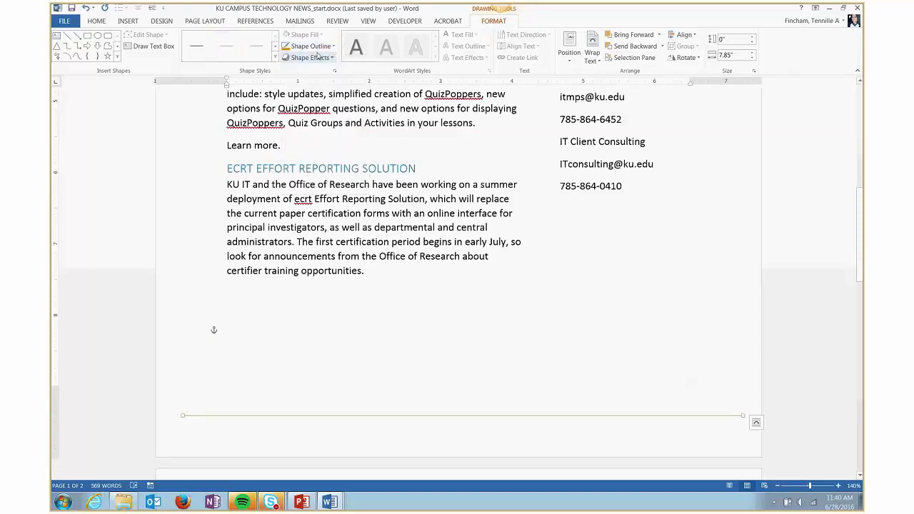
left_click(333, 45)
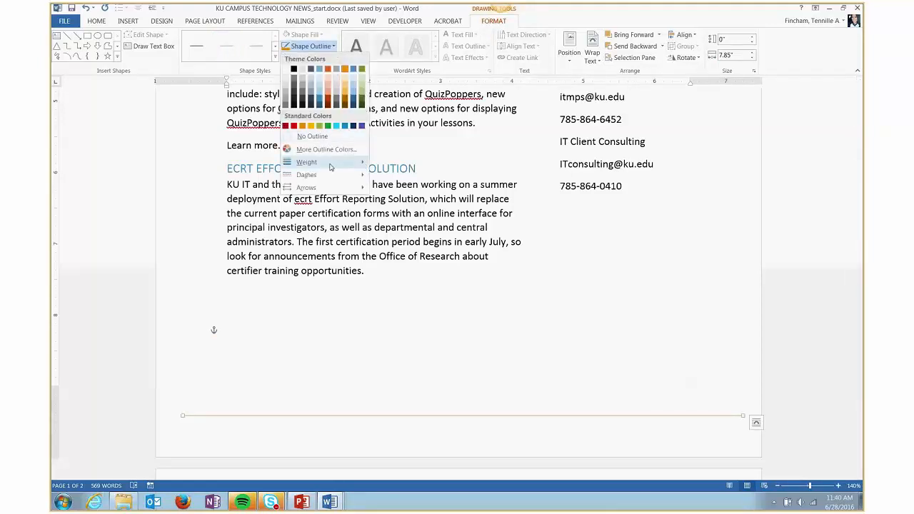
mouse_move(331, 166)
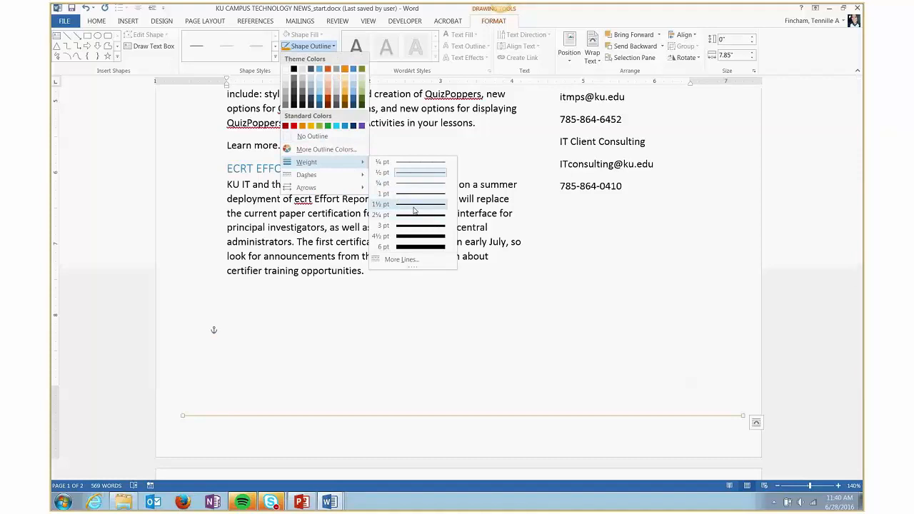
left_click(414, 207)
left_click(314, 45)
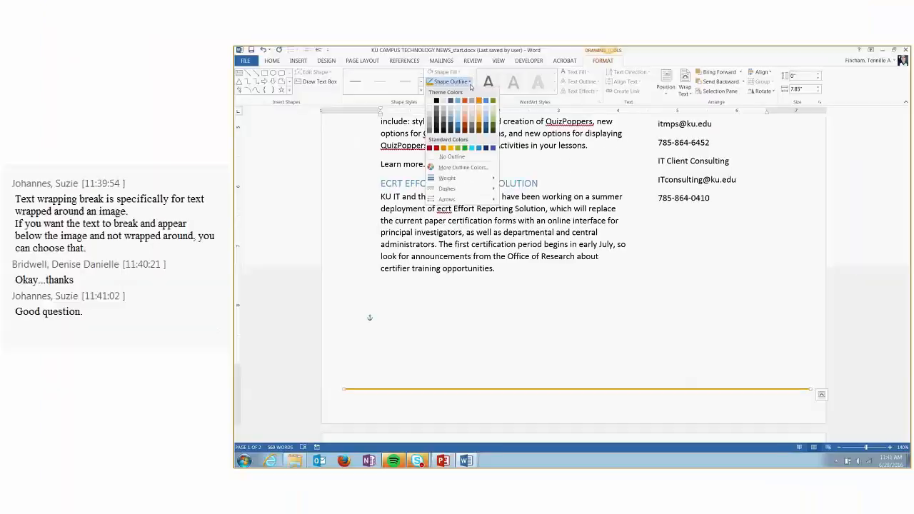
mouse_move(456, 188)
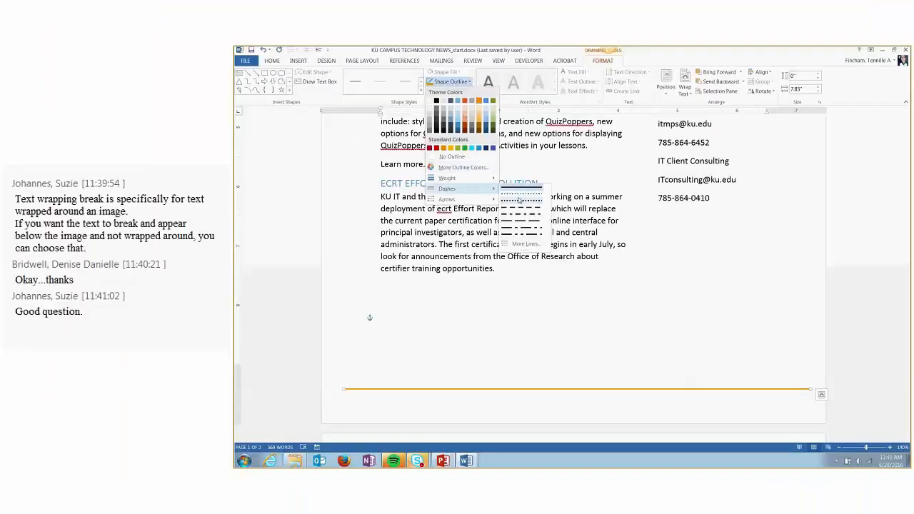
left_click(519, 197)
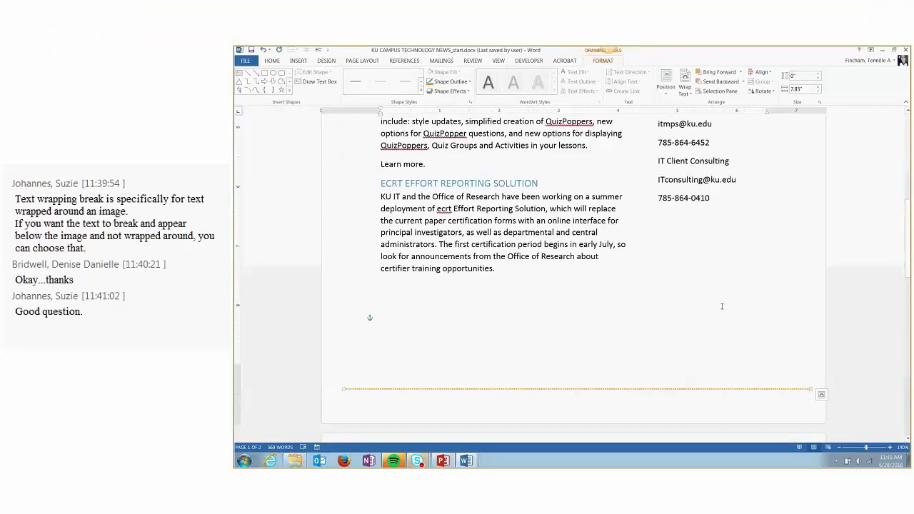
Step: Set the dotted line's layout to Fix position on page and recheck that setting
left_click(820, 396)
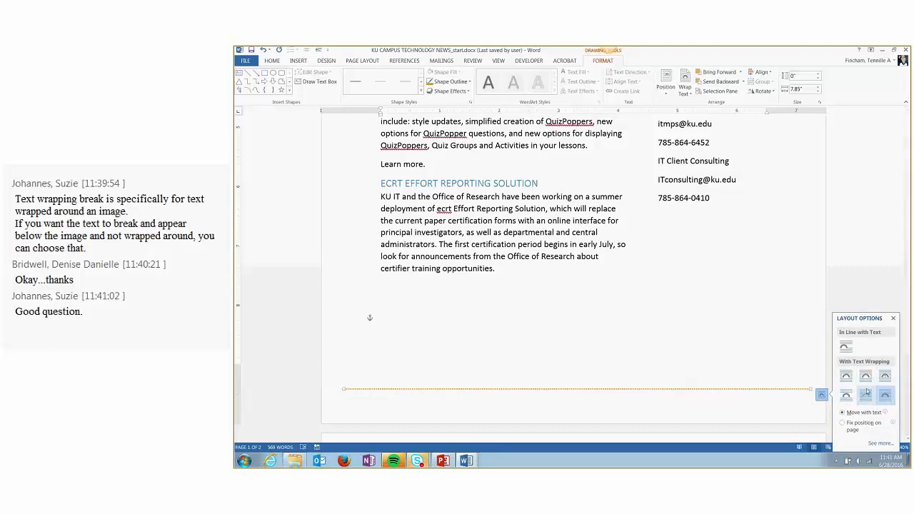
left_click(842, 424)
left_click(683, 357)
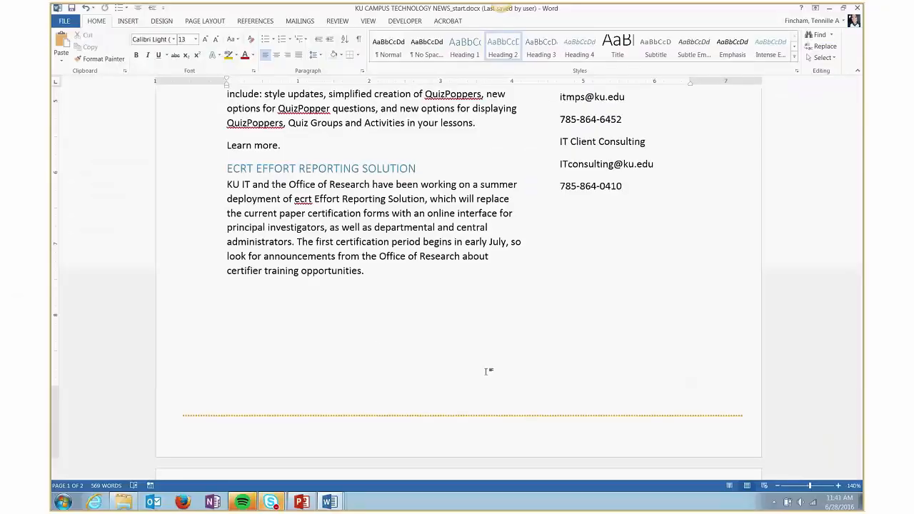
scroll(492, 375, "down", 5)
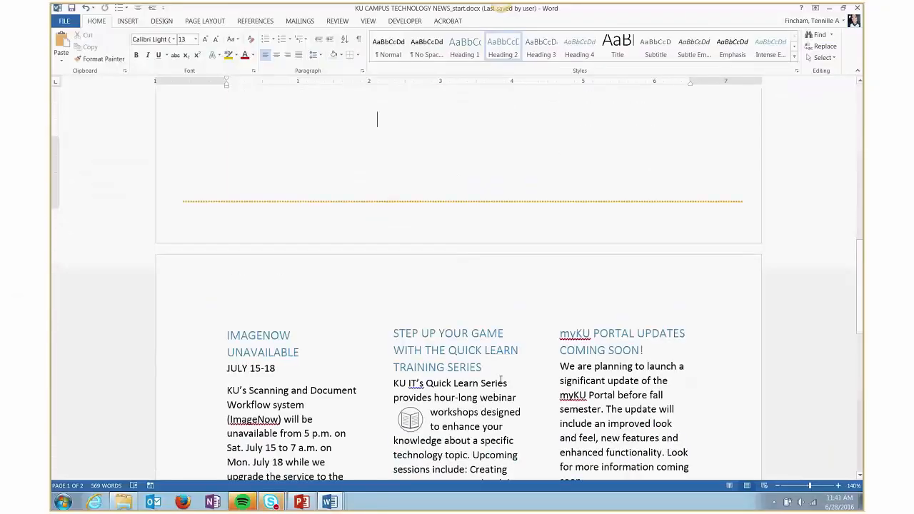
scroll(500, 380, "up", 6)
left_click(492, 452)
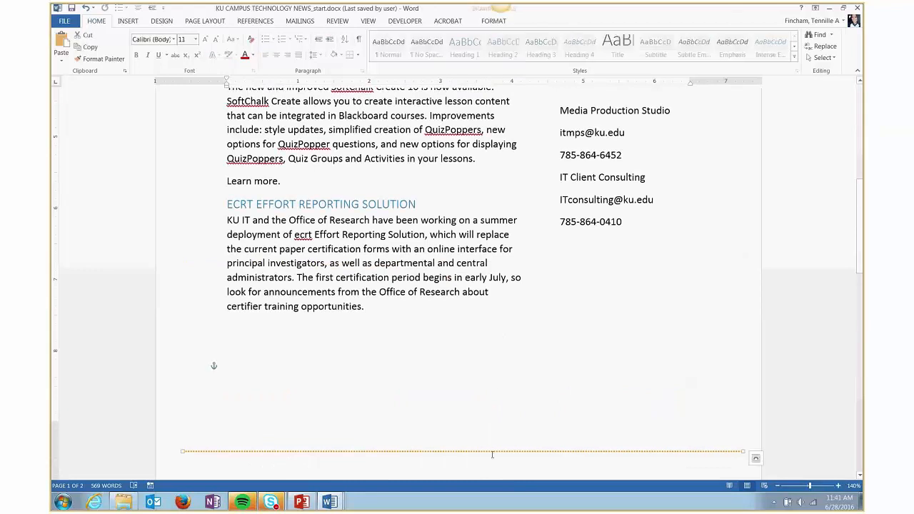
left_click(755, 457)
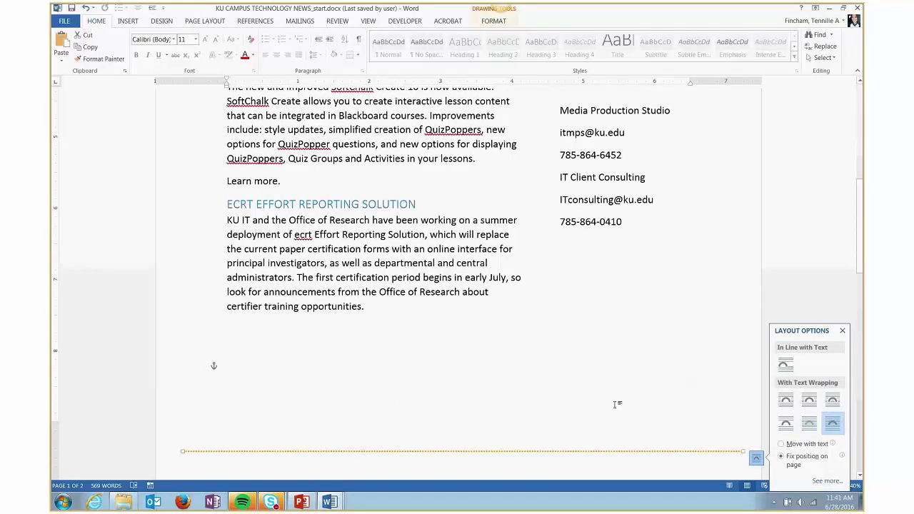
left_click(594, 383)
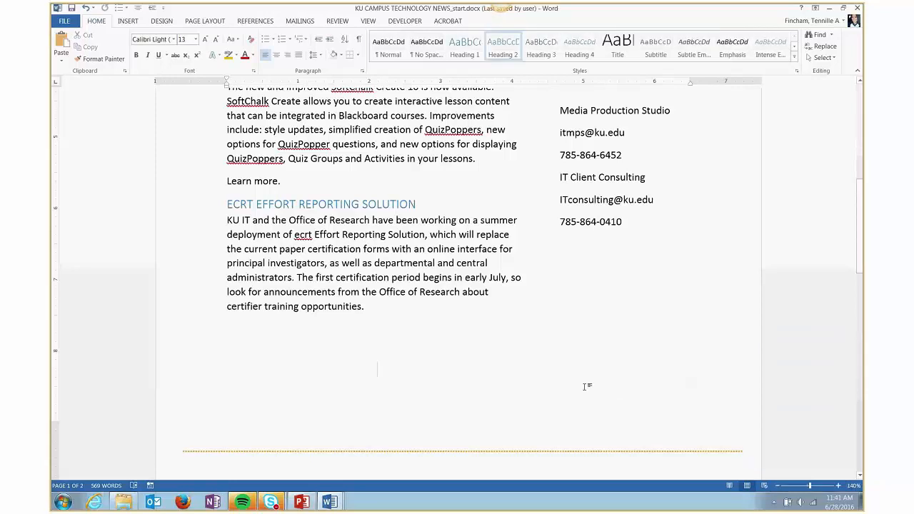
Step: Open the SmartArt graphic chooser and view its Hierarchy layouts
scroll(539, 377, "down", 5)
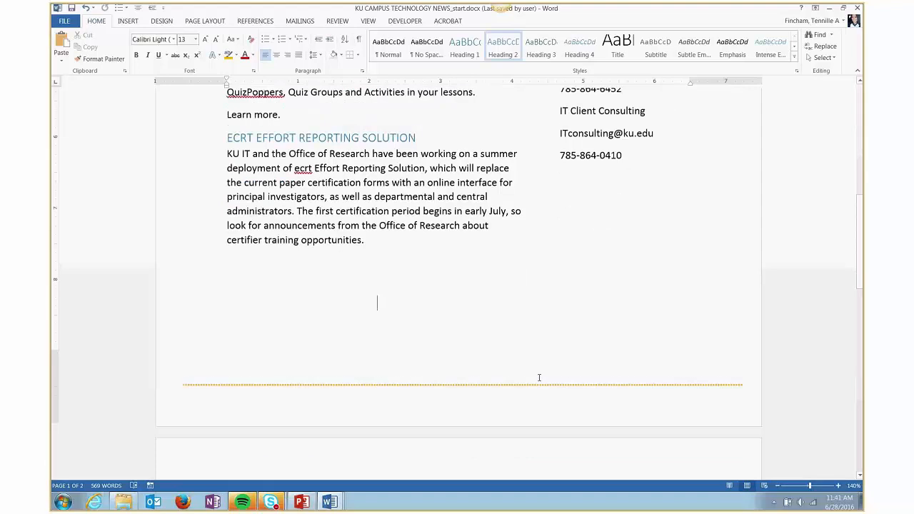
scroll(539, 377, "down", 5)
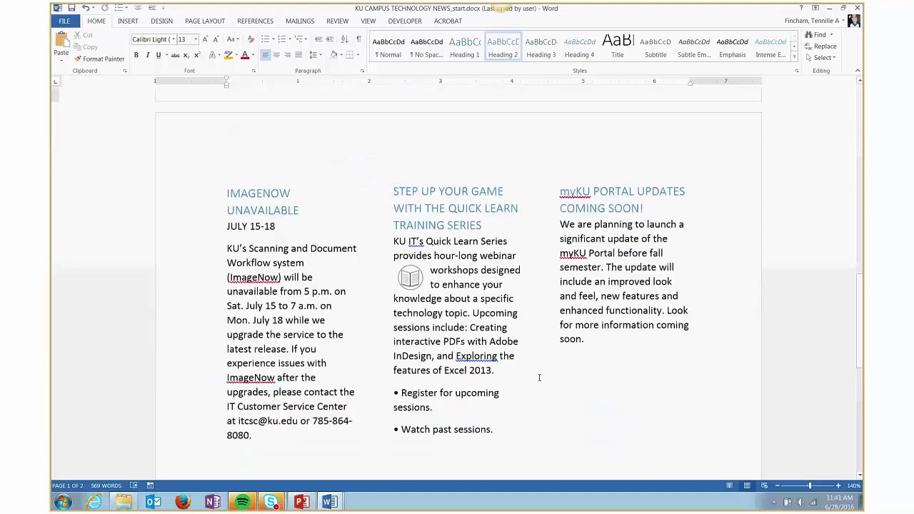
scroll(539, 377, "down", 5)
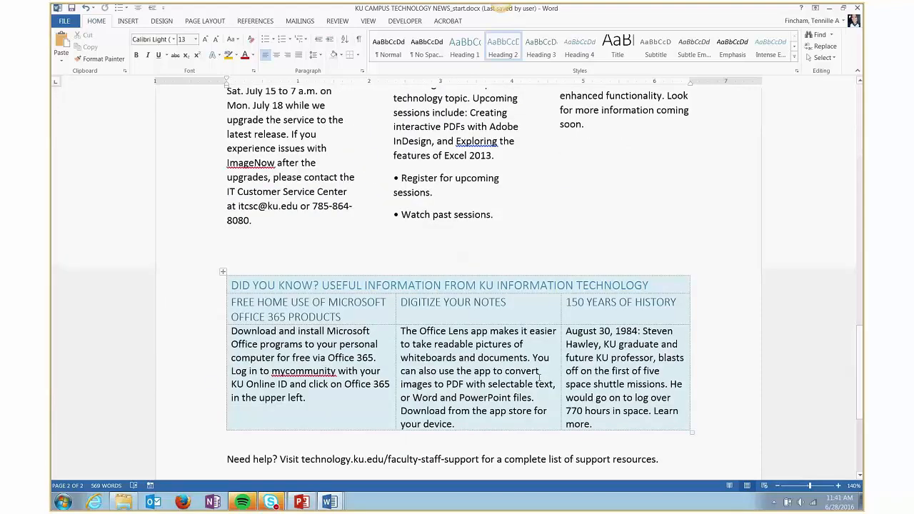
scroll(539, 377, "down", 1)
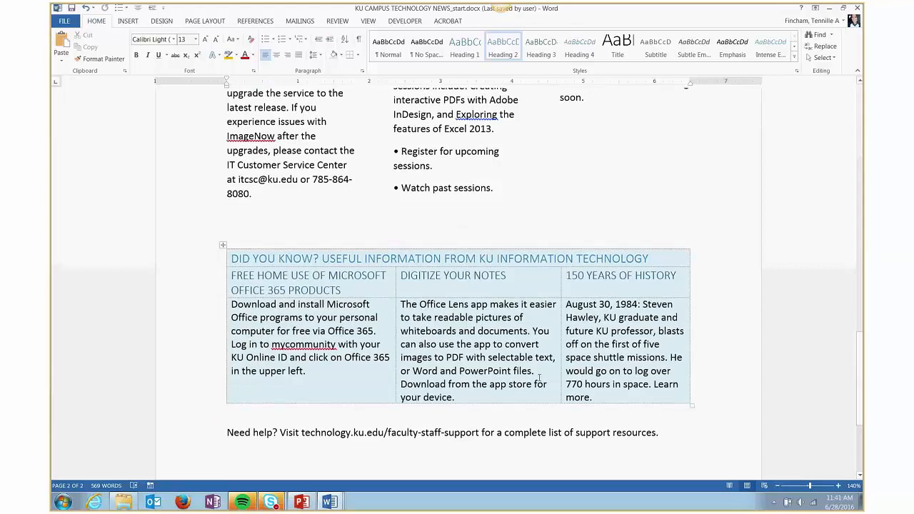
scroll(539, 377, "down", 3)
scroll(539, 377, "down", 2)
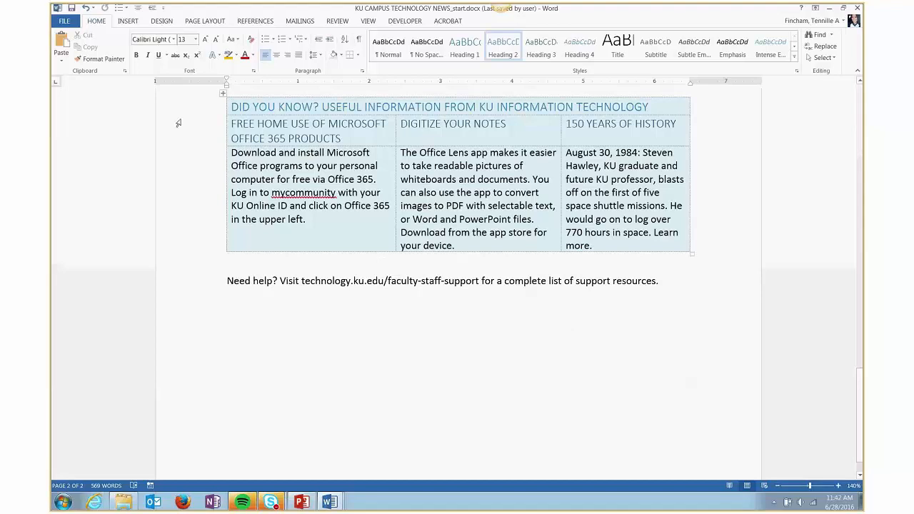
left_click(129, 21)
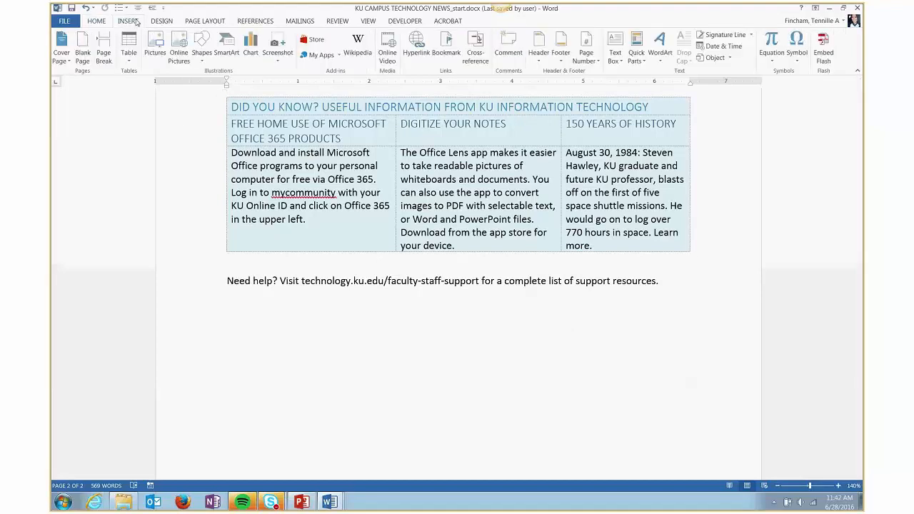
left_click(233, 52)
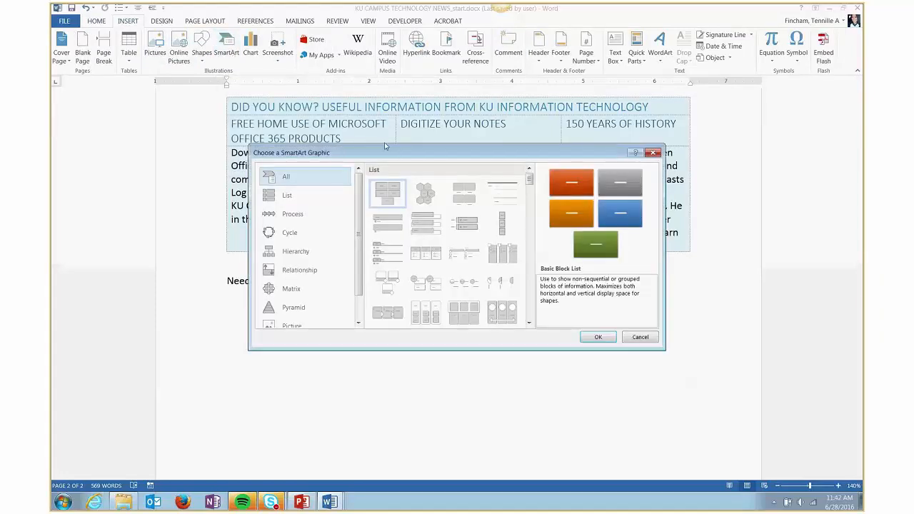
left_click_drag(384, 142, 360, 124)
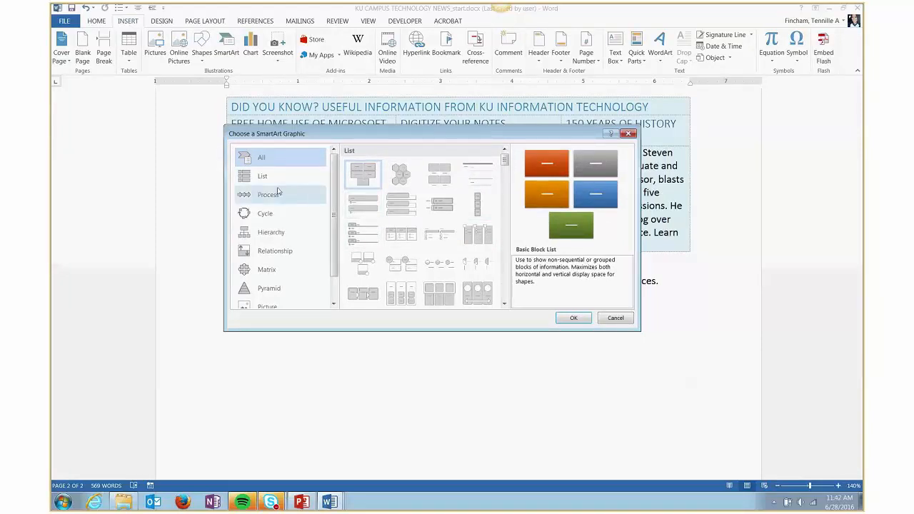
left_click(281, 232)
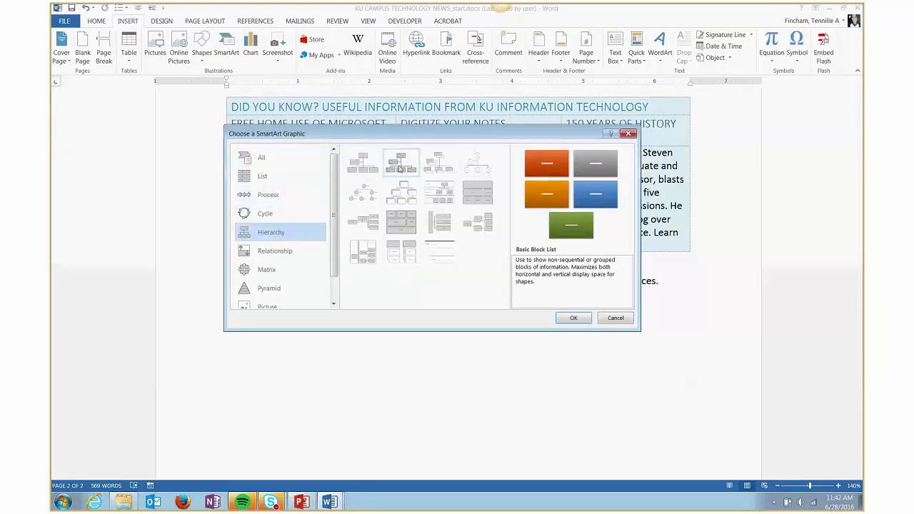
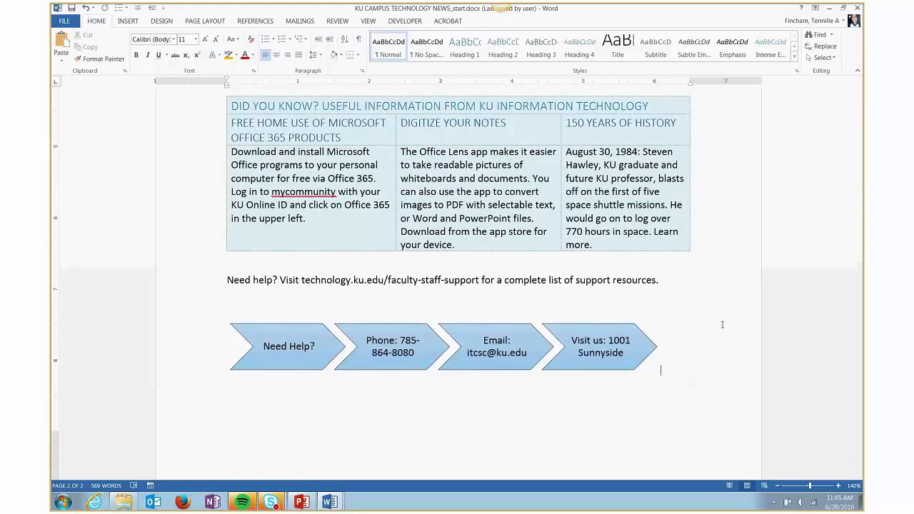
scroll(721, 324, "up", 1)
scroll(722, 325, "up", 4)
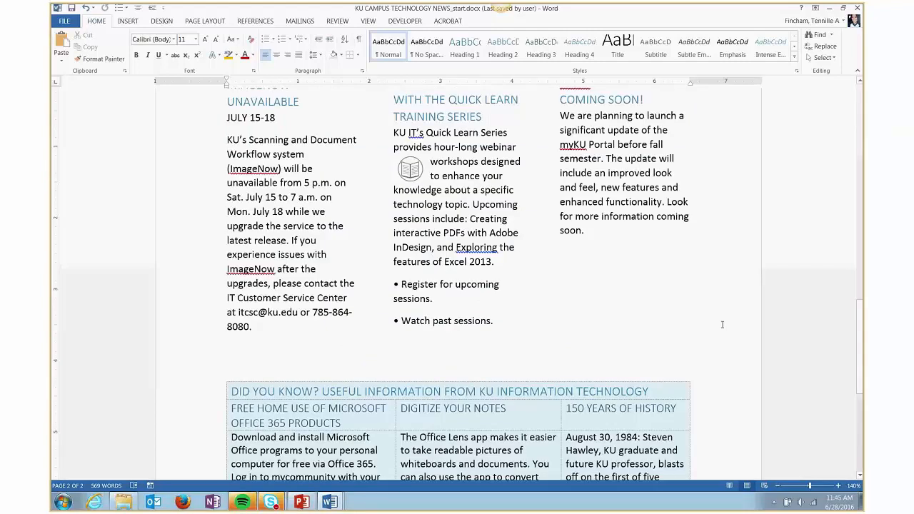
Step: Modify the Heading 2 style used by the CHANGES IN THE CLOUD heading so its font color is standard red
scroll(722, 325, "up", 7)
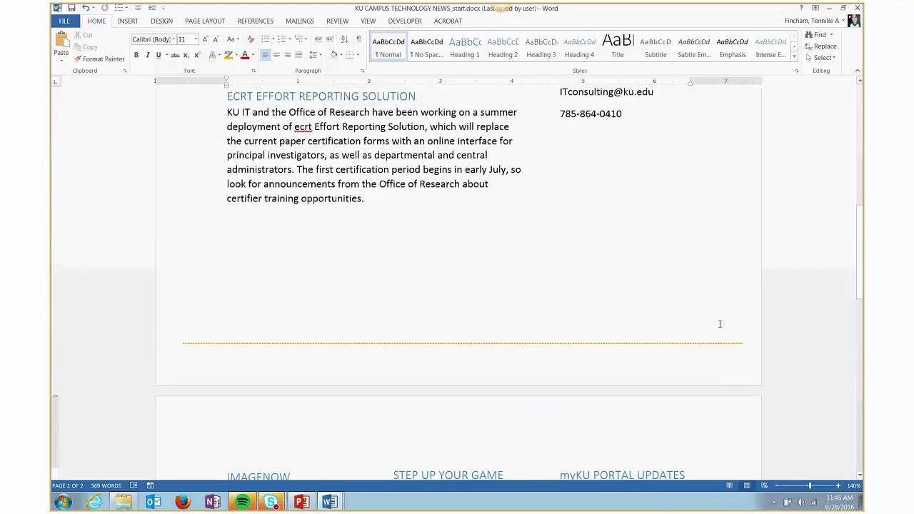
scroll(727, 323, "up", 3)
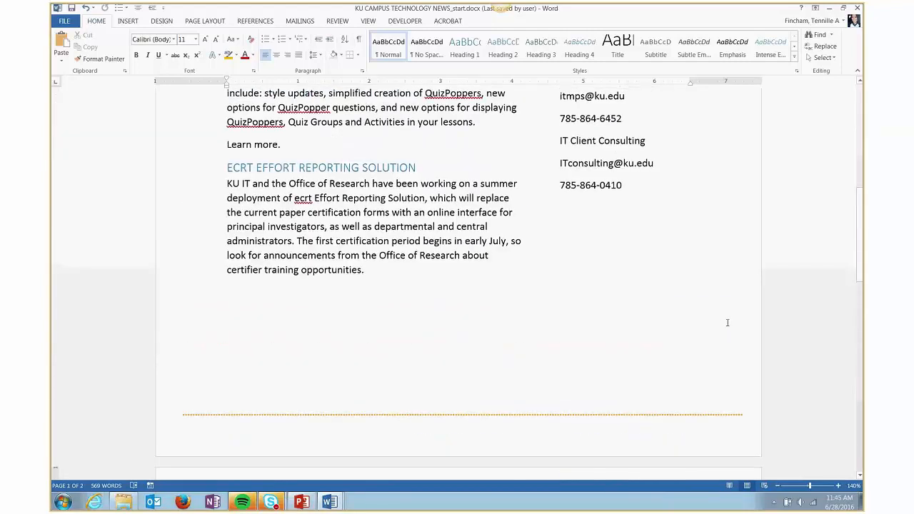
scroll(727, 323, "up", 1)
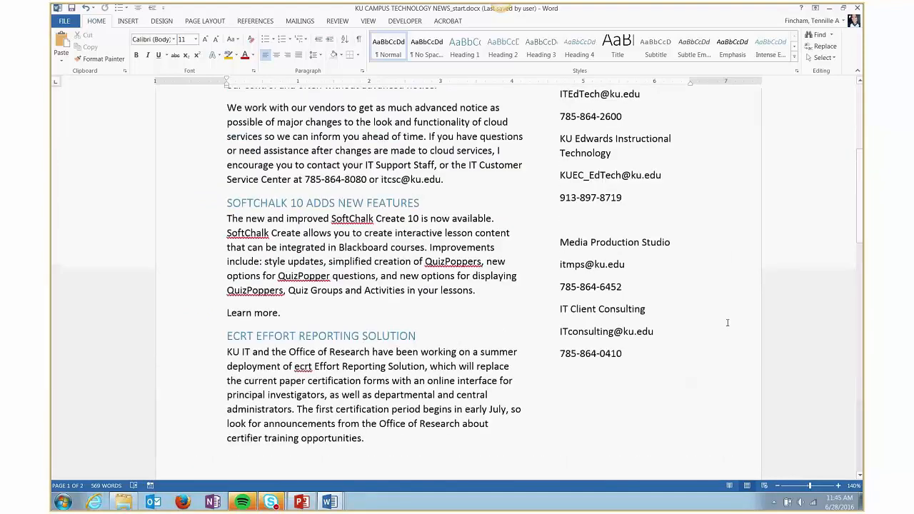
scroll(728, 322, "up", 1)
scroll(728, 323, "up", 1)
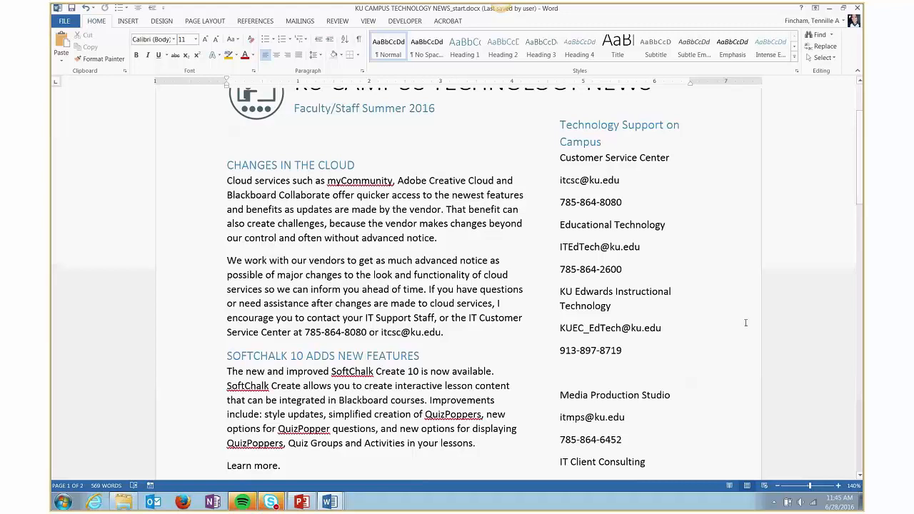
left_click(358, 167)
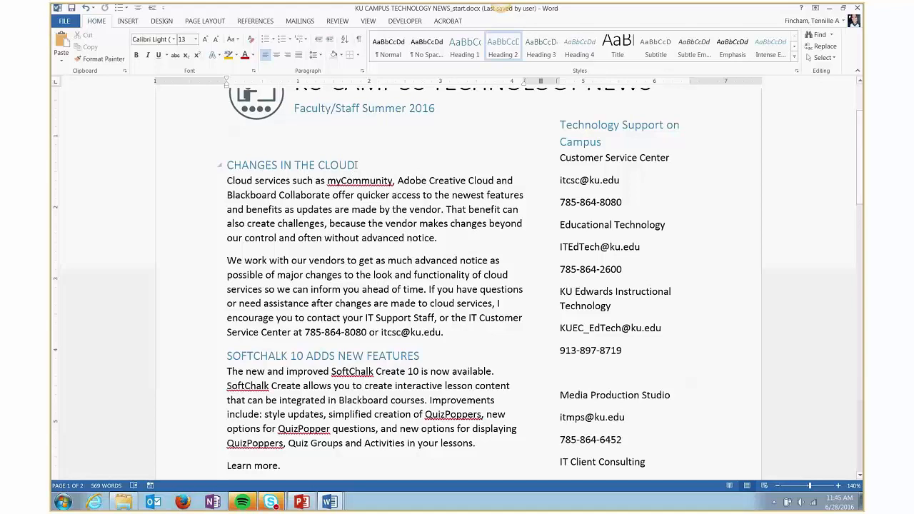
right_click(500, 45)
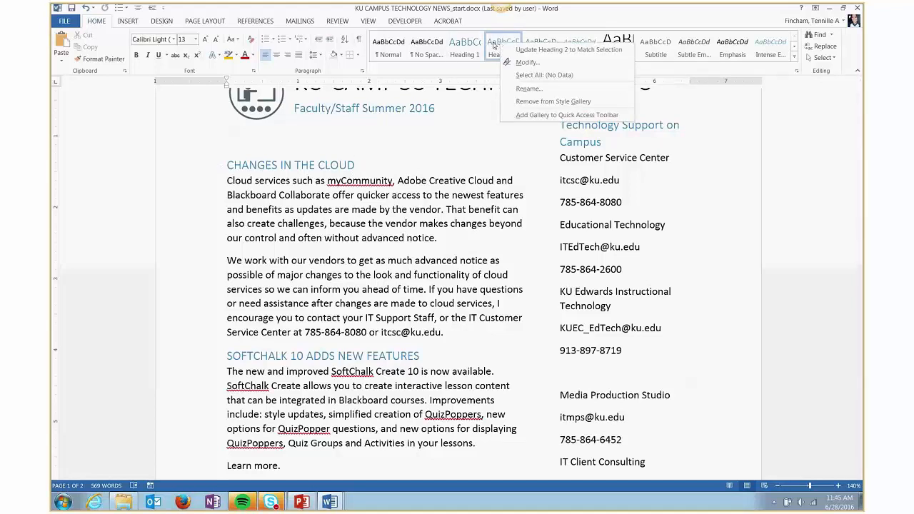
left_click(478, 124)
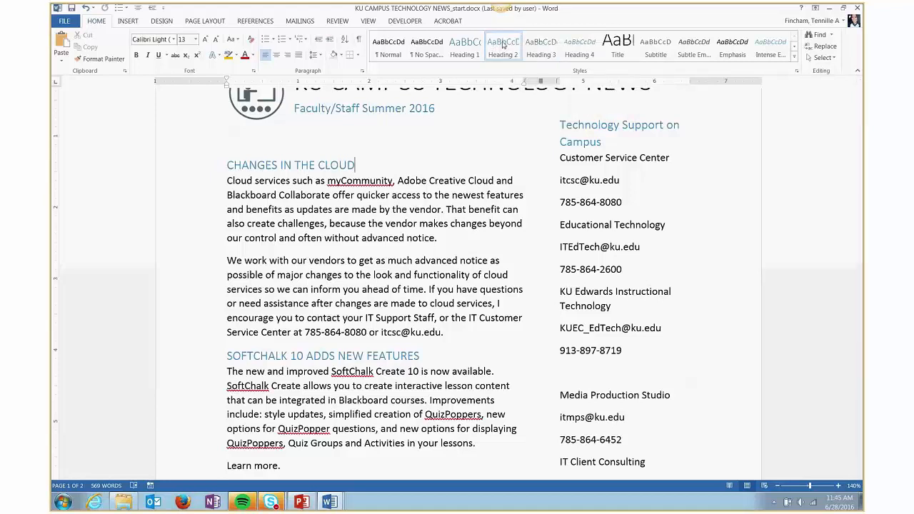
right_click(502, 42)
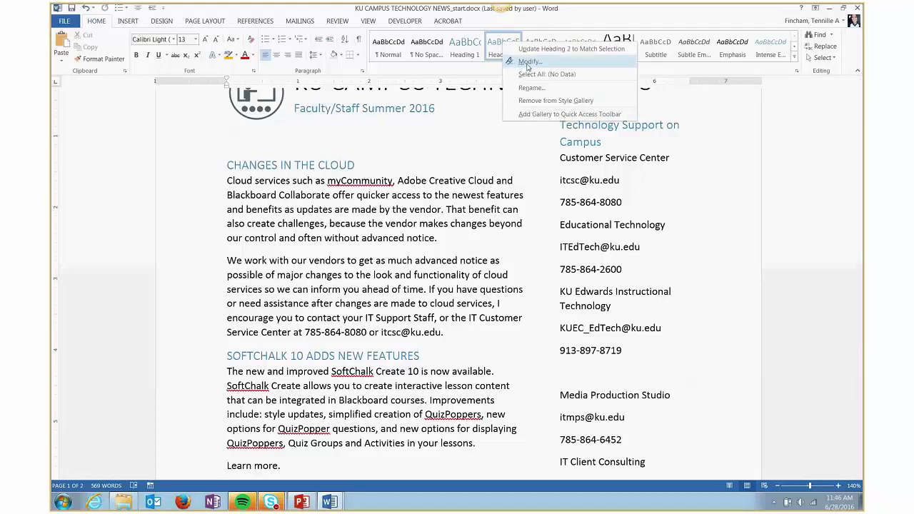
left_click(529, 62)
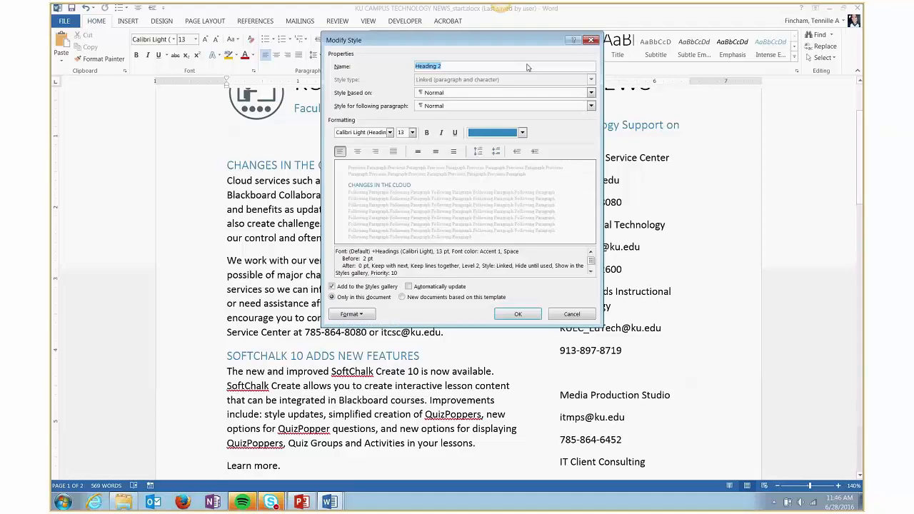
left_click(522, 133)
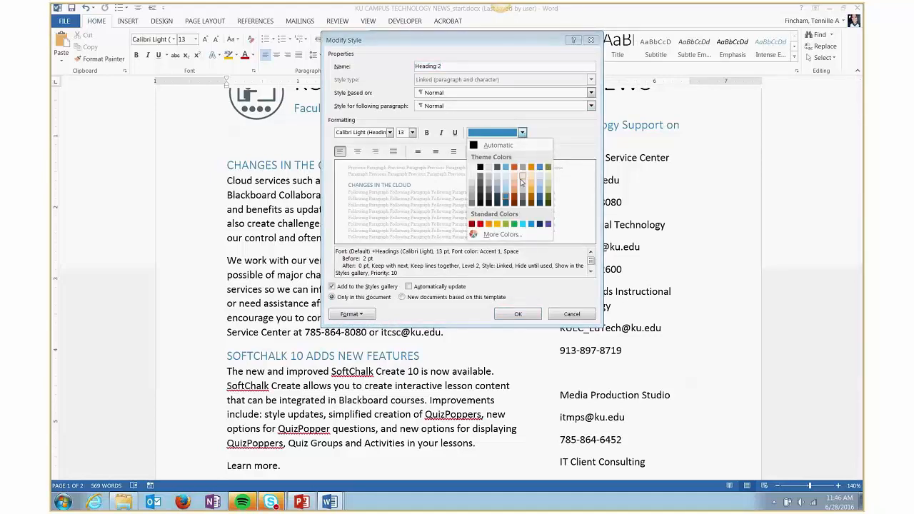
left_click(481, 224)
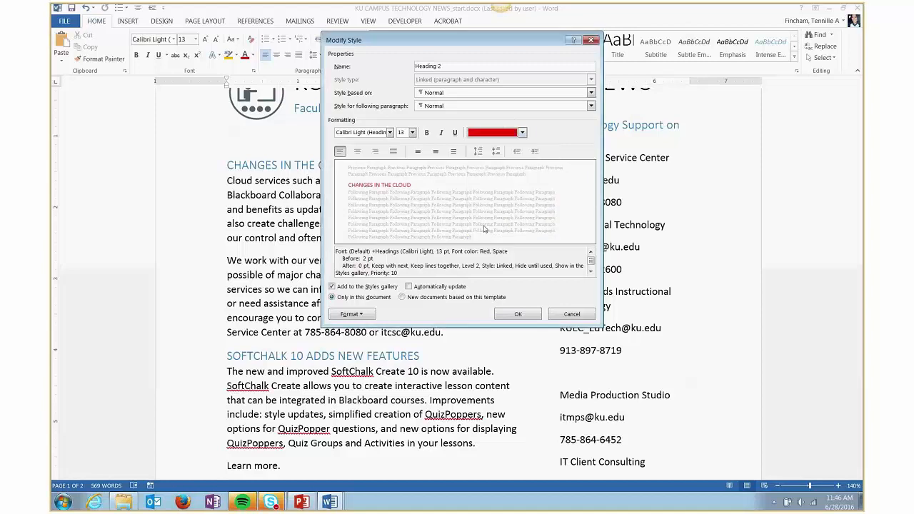
left_click(525, 316)
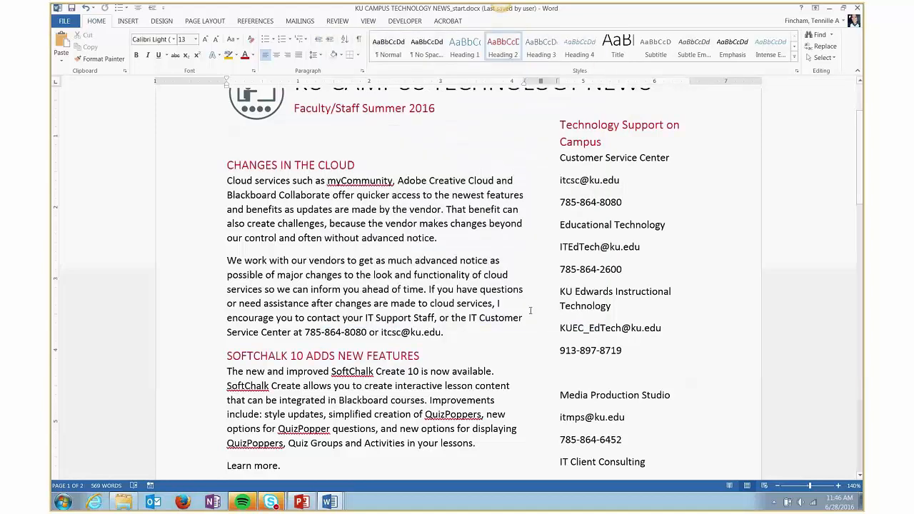
Step: Review the section headings on both pages for the Heading 2 color, and undo the style's color change
scroll(530, 309, "down", 1)
scroll(530, 310, "down", 3)
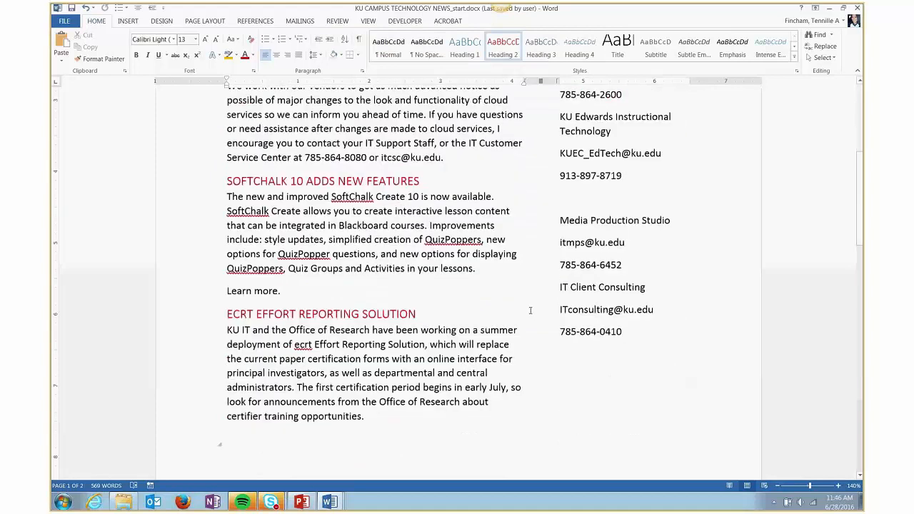
scroll(531, 310, "down", 5)
scroll(530, 310, "down", 5)
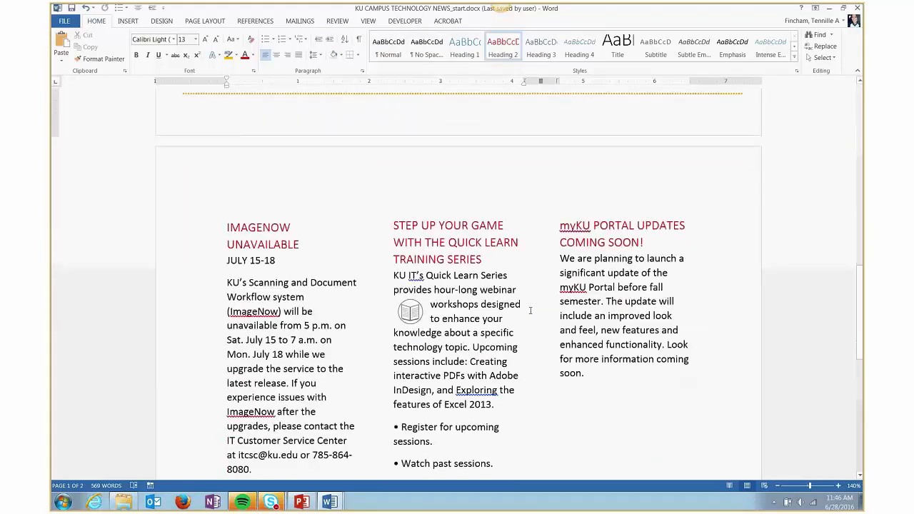
scroll(531, 310, "down", 1)
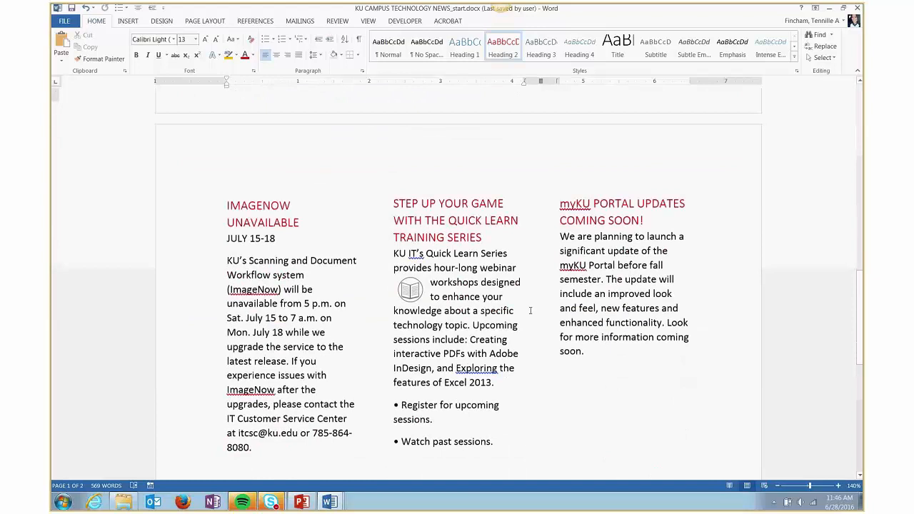
scroll(531, 309, "down", 2)
scroll(531, 310, "up", 1)
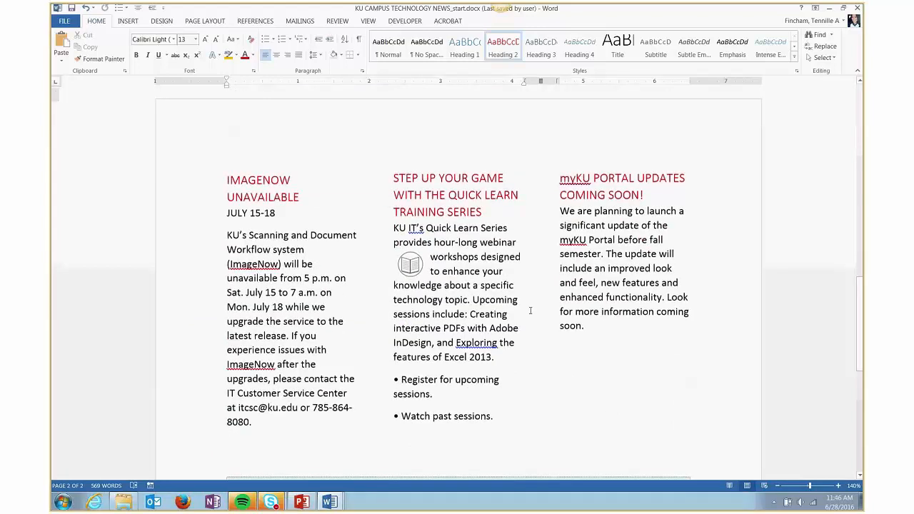
scroll(530, 310, "up", 20)
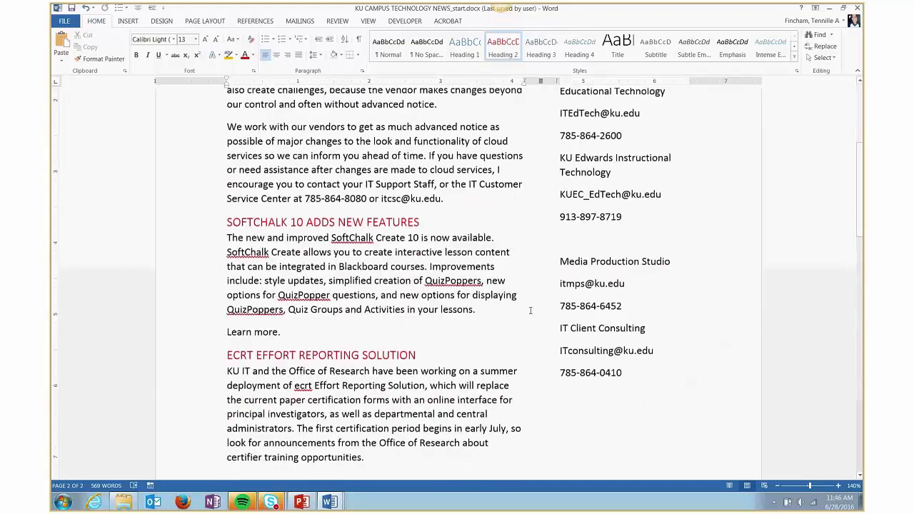
scroll(530, 309, "up", 10)
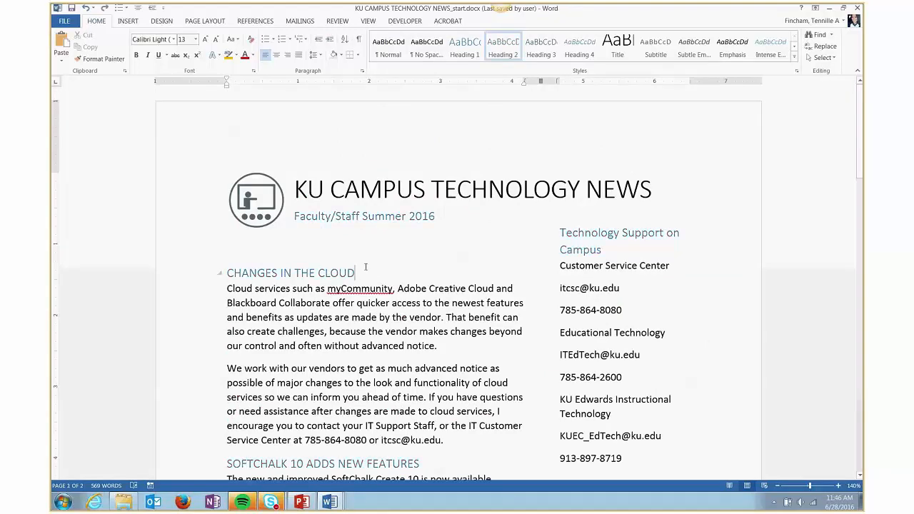
Step: Color the CHANGES IN THE CLOUD heading red and update the Heading 2 style to match the selection
left_click_drag(365, 267, 226, 273)
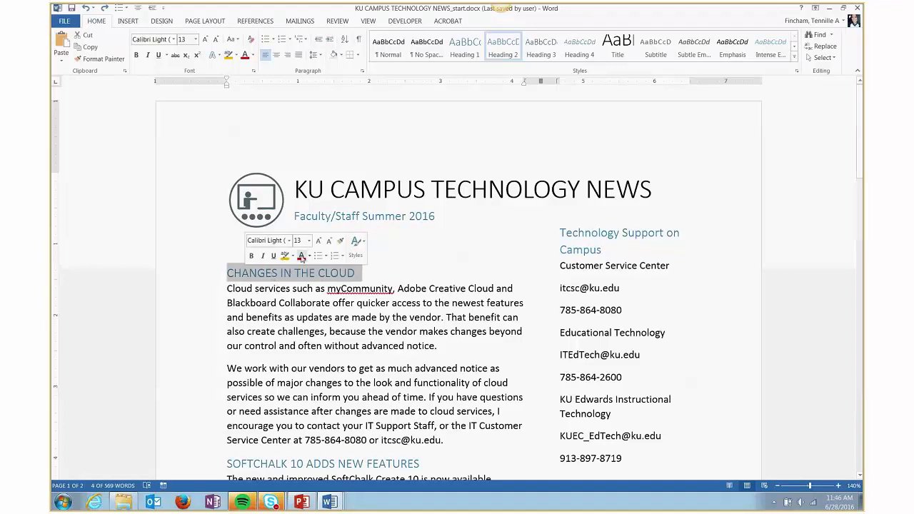
left_click(300, 256)
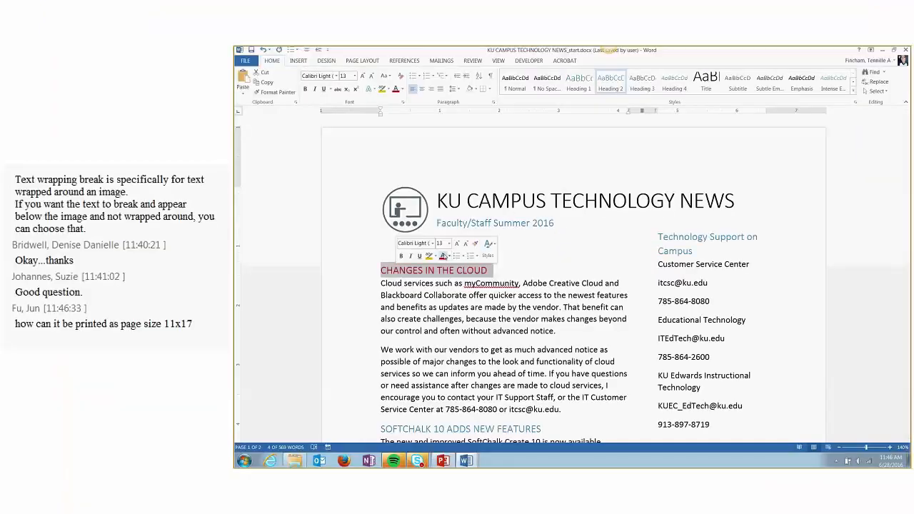
right_click(615, 90)
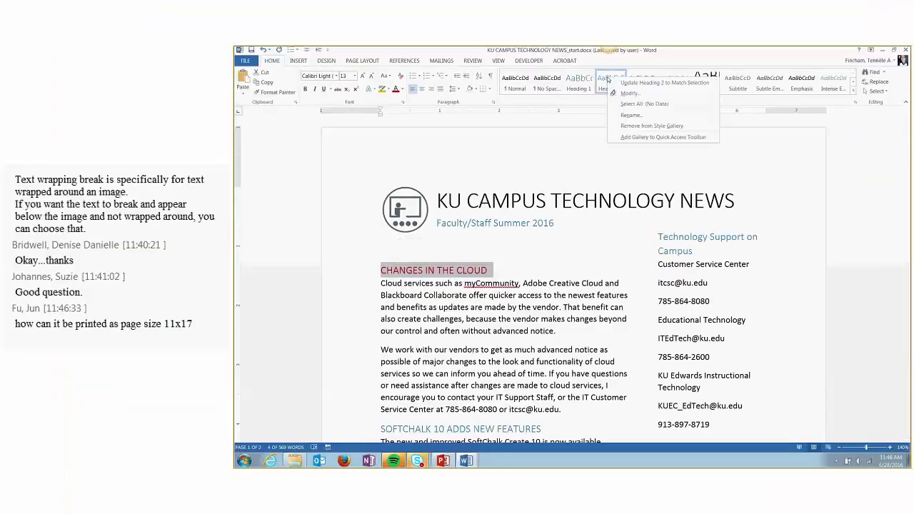
left_click(645, 86)
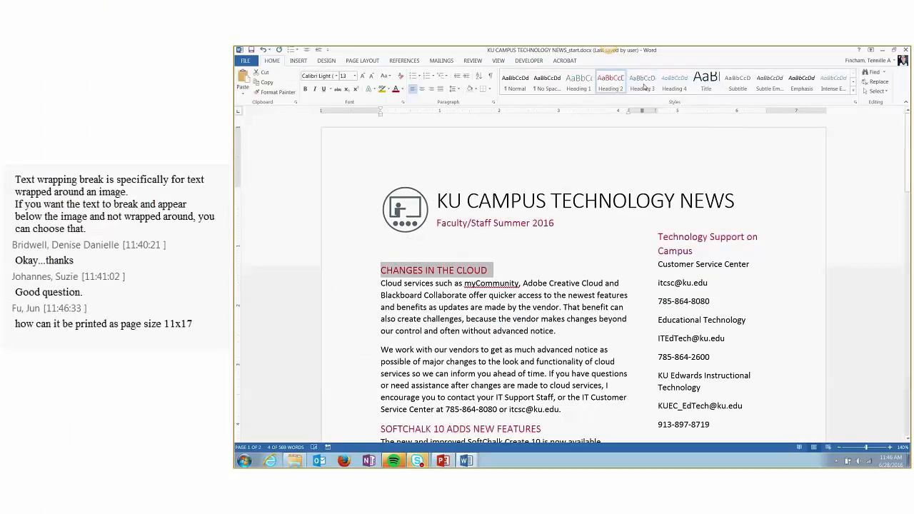
left_click(591, 240)
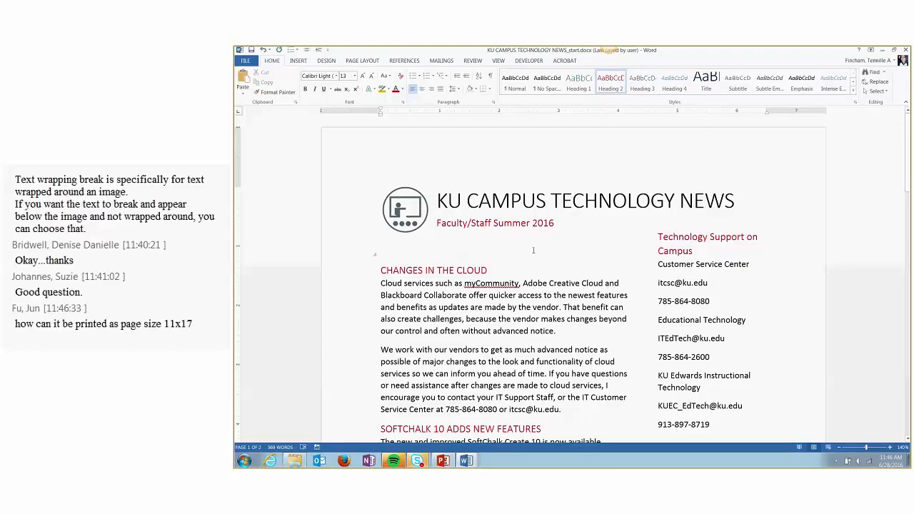
Step: Select the CHANGES IN THE CLOUD heading, view the Heading 2 style's commands, and dismiss them without applying any
left_click(504, 268)
left_click_drag(491, 270, 381, 270)
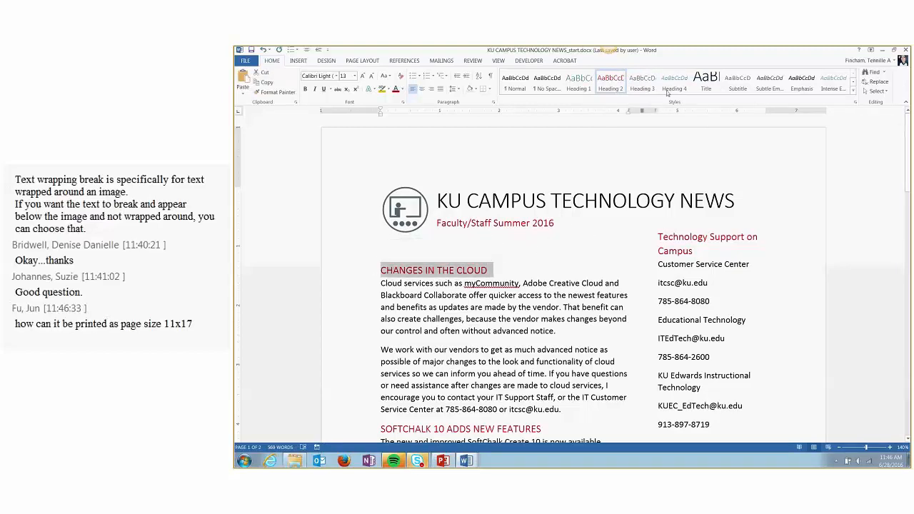
right_click(611, 86)
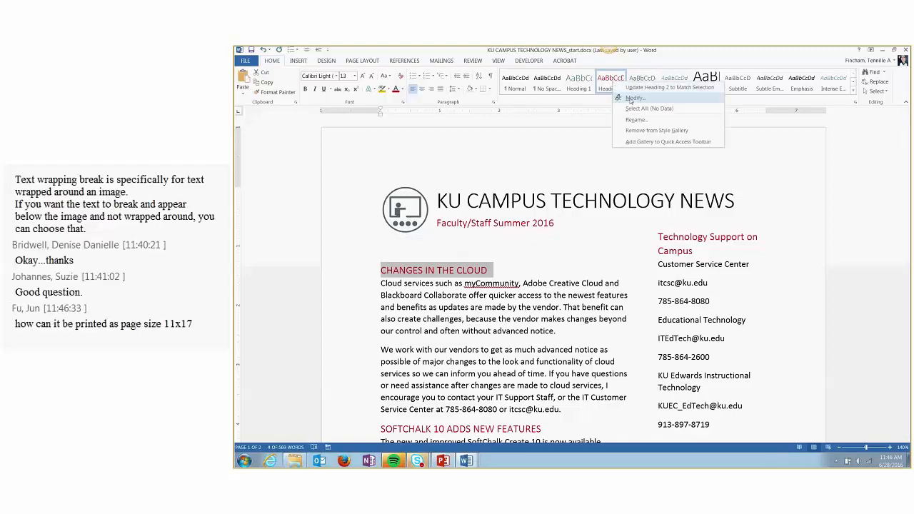
left_click(521, 265)
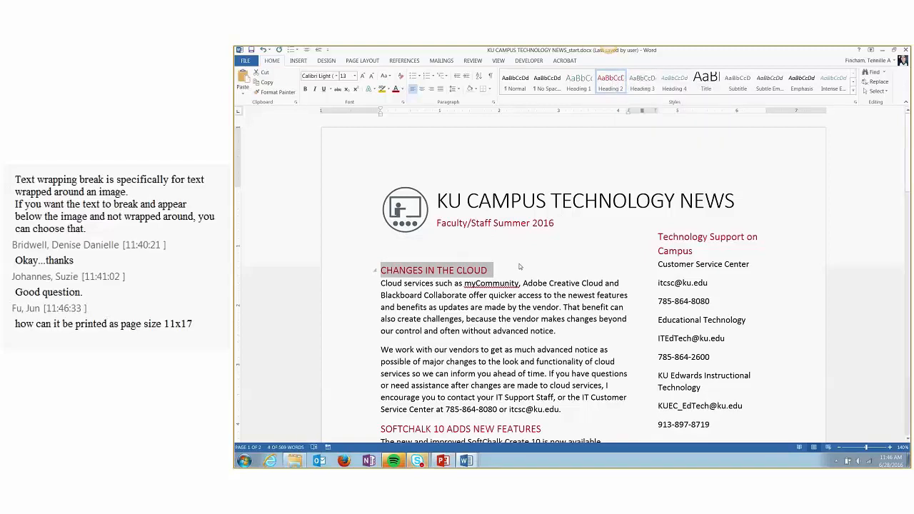
left_click(496, 272)
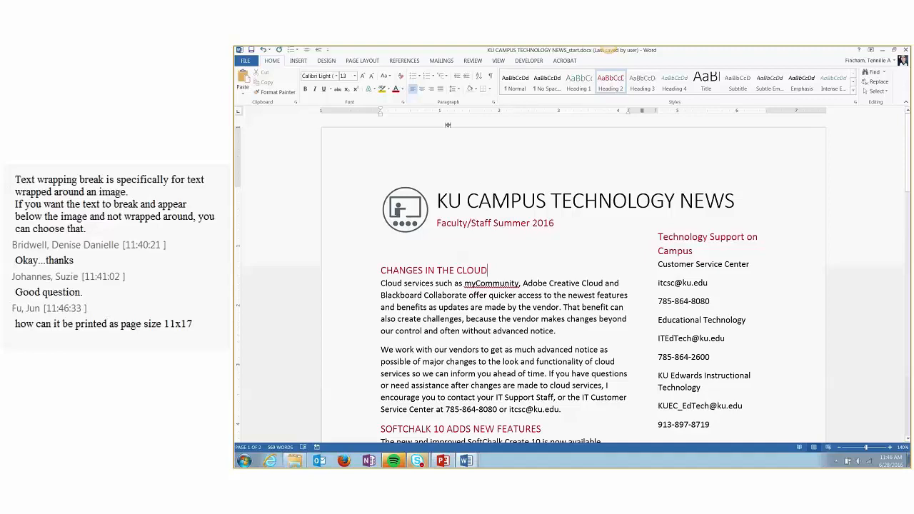
Step: View the preset paper sizes, including 11x17, and the margin presets without applying any
left_click(362, 60)
left_click(291, 84)
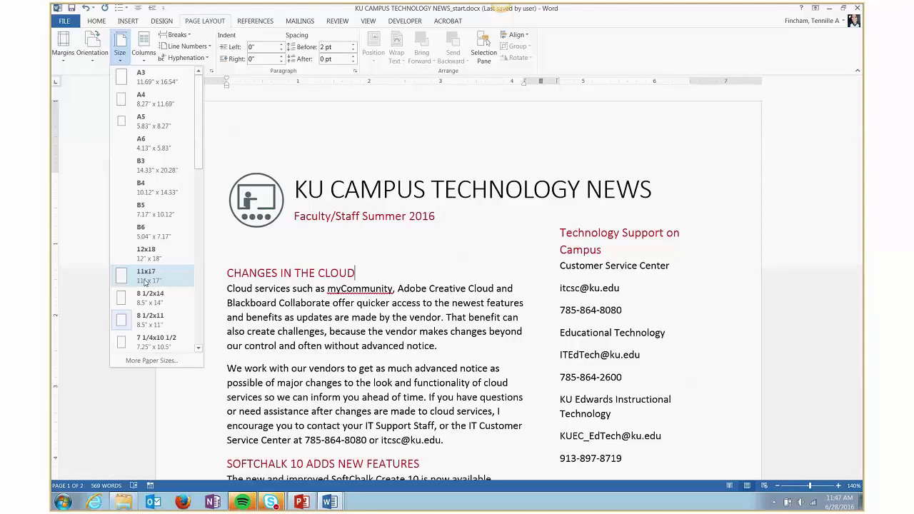
left_click(256, 155)
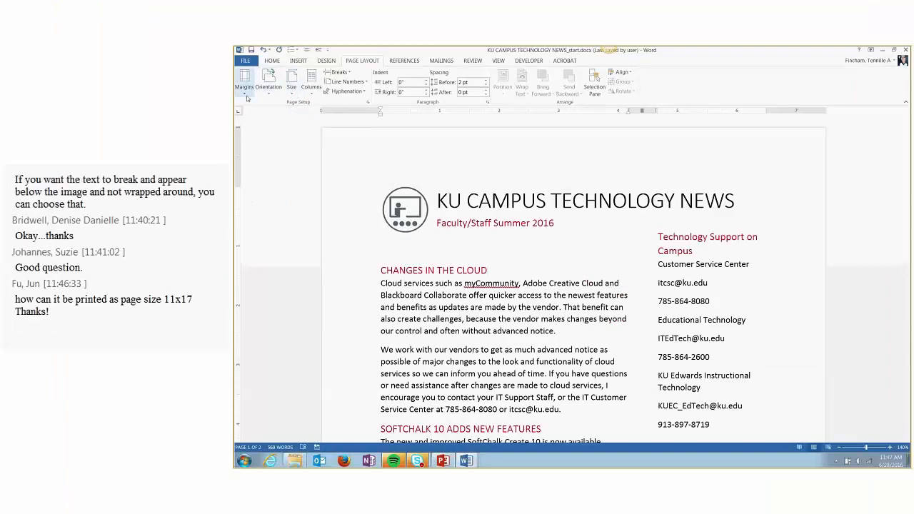
left_click(247, 96)
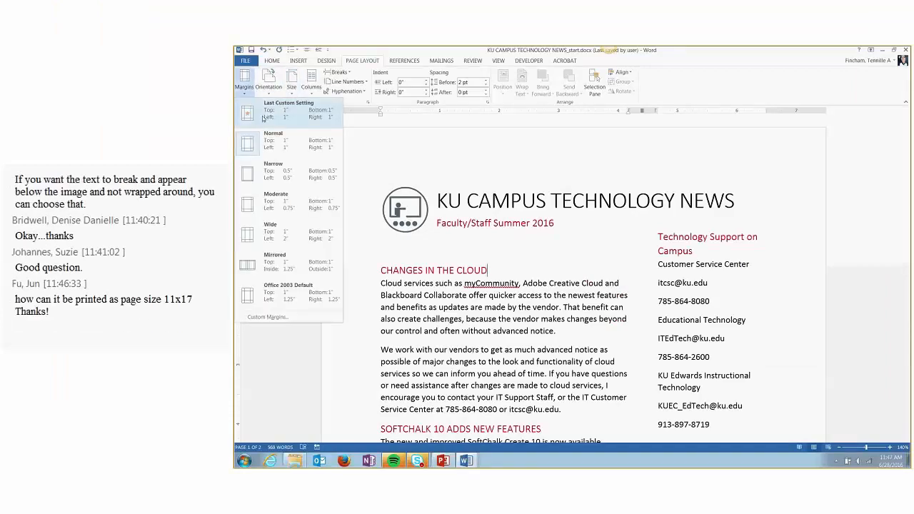
left_click(488, 243)
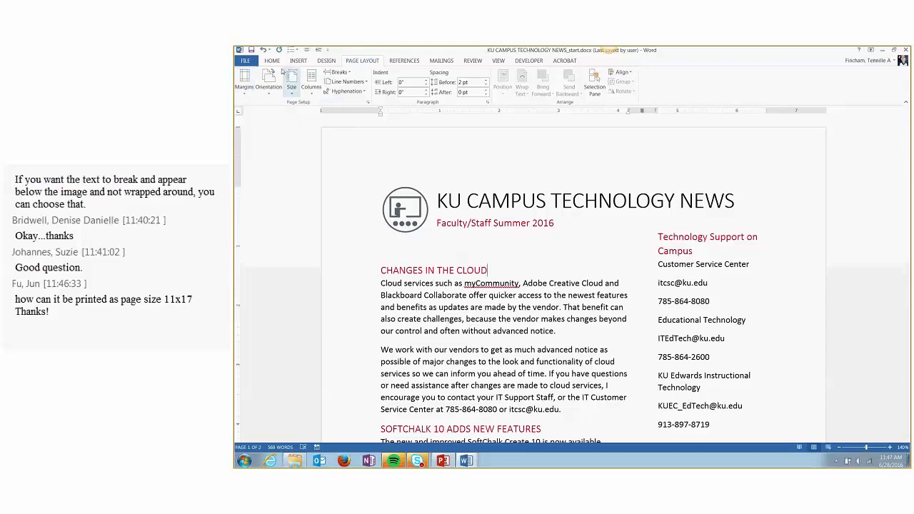
Step: Try bold and underline formatting in the Heading 2 style's settings
left_click(274, 62)
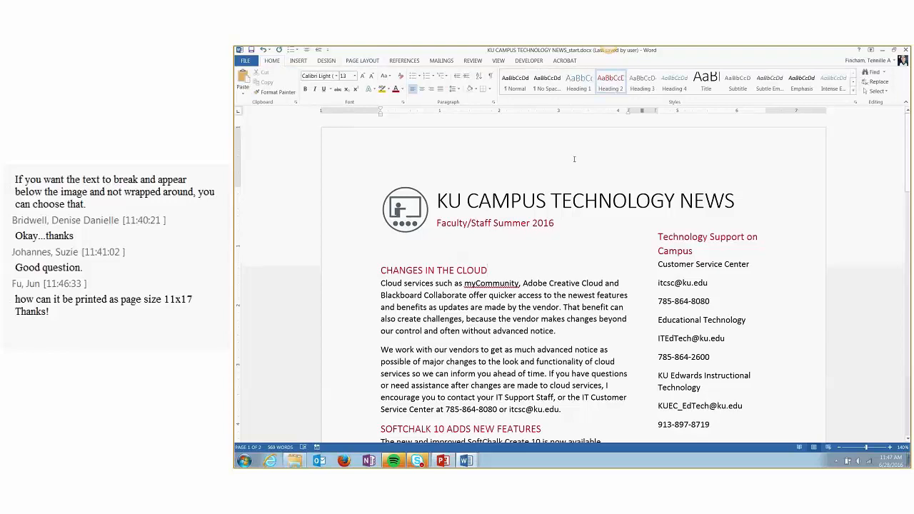
scroll(498, 271, "down", 1)
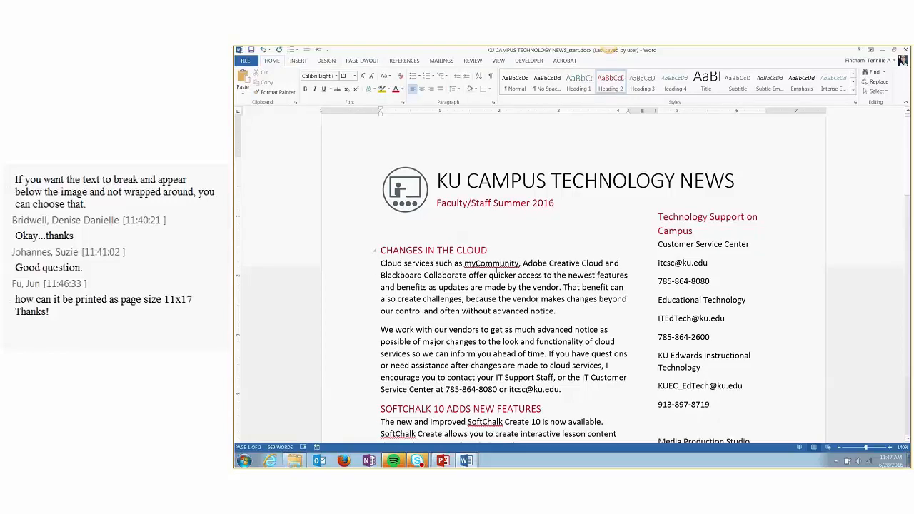
scroll(496, 271, "down", 2)
scroll(496, 272, "down", 1)
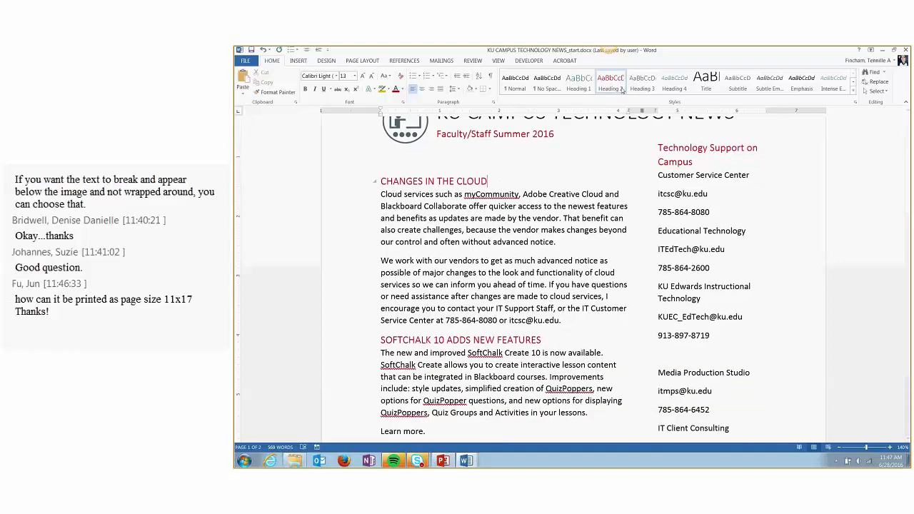
right_click(611, 81)
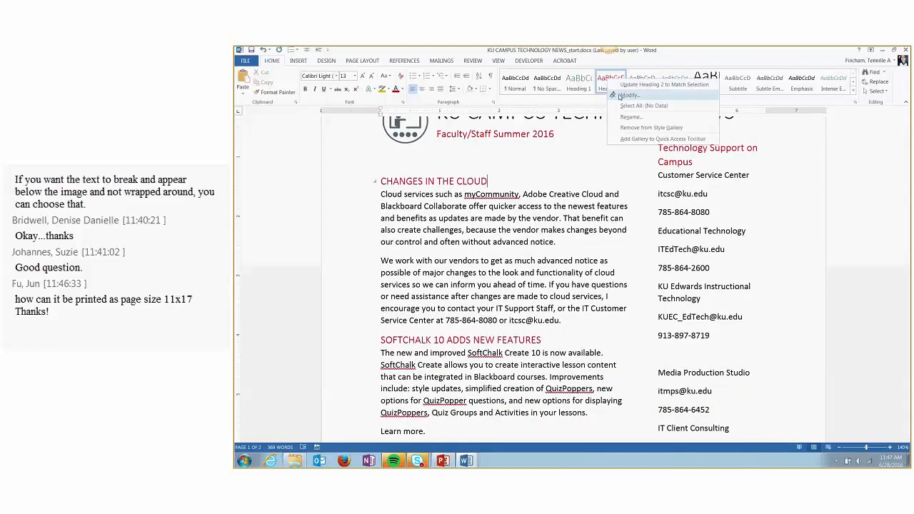
left_click(619, 96)
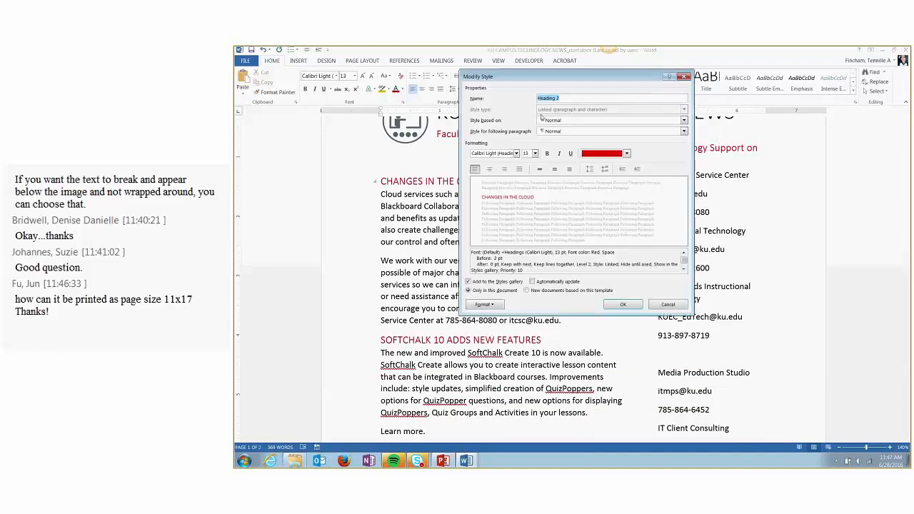
left_click(548, 154)
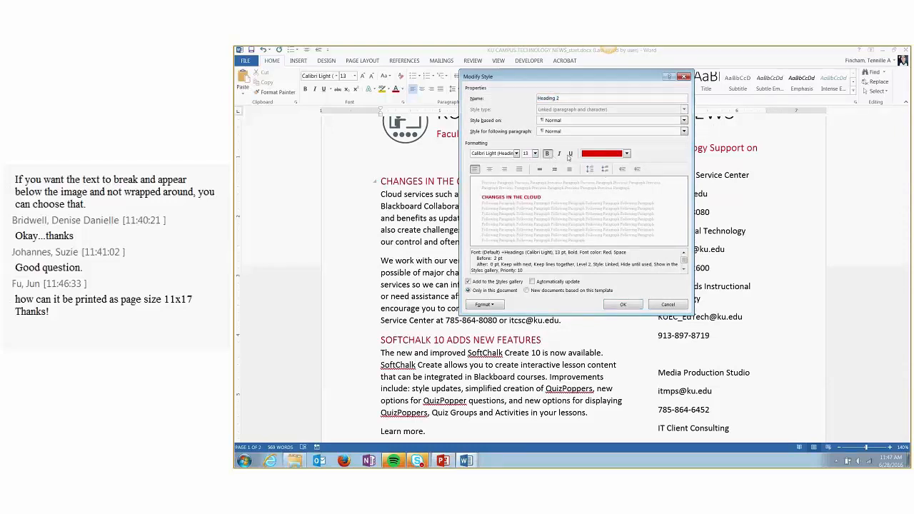
left_click(570, 154)
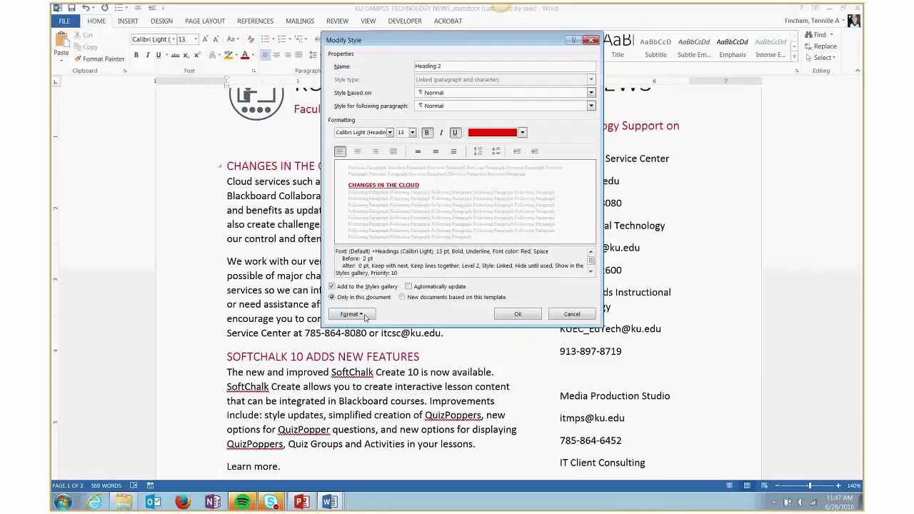
Step: View the Heading 2 style's paragraph spacing and page-break options, and discard the style modifications
left_click(361, 314)
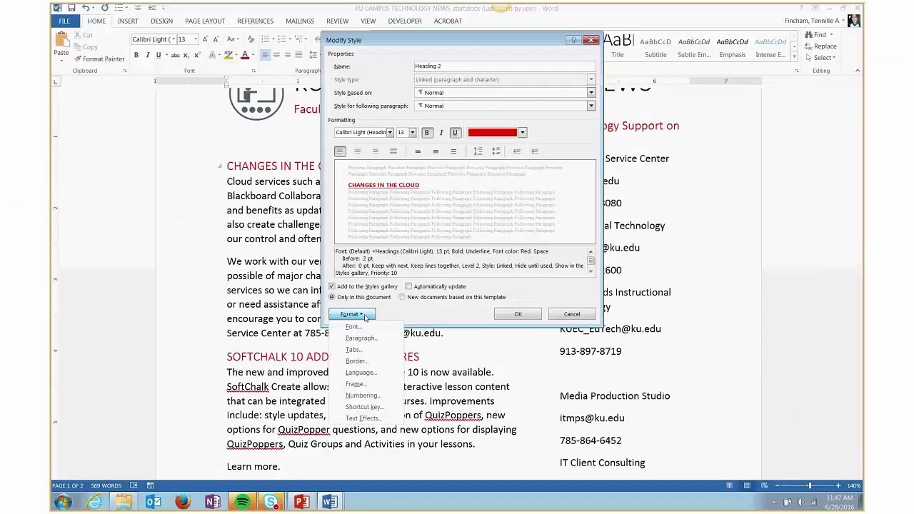
left_click(361, 339)
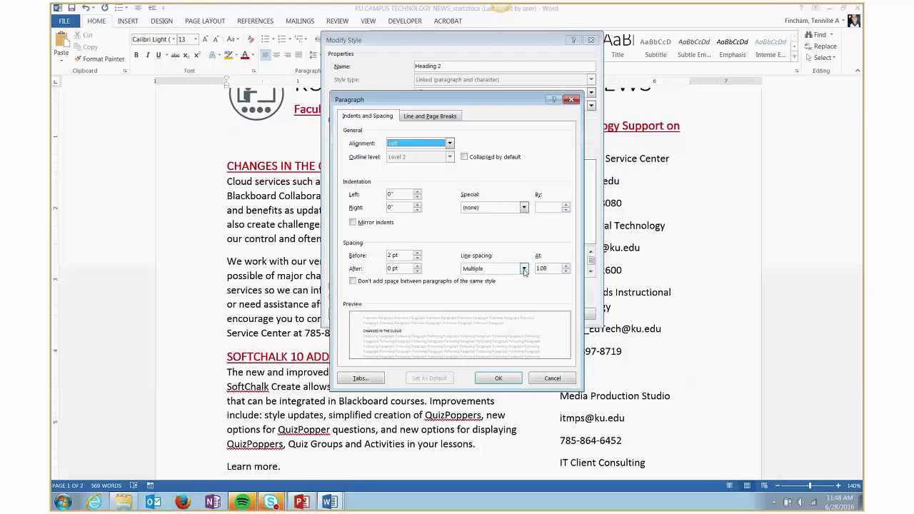
left_click(427, 116)
left_click(378, 118)
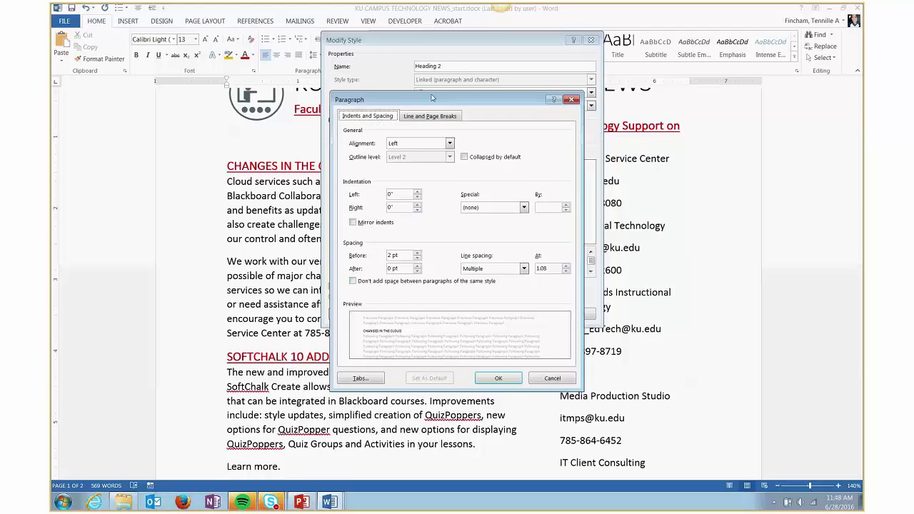
left_click_drag(432, 98, 403, 88)
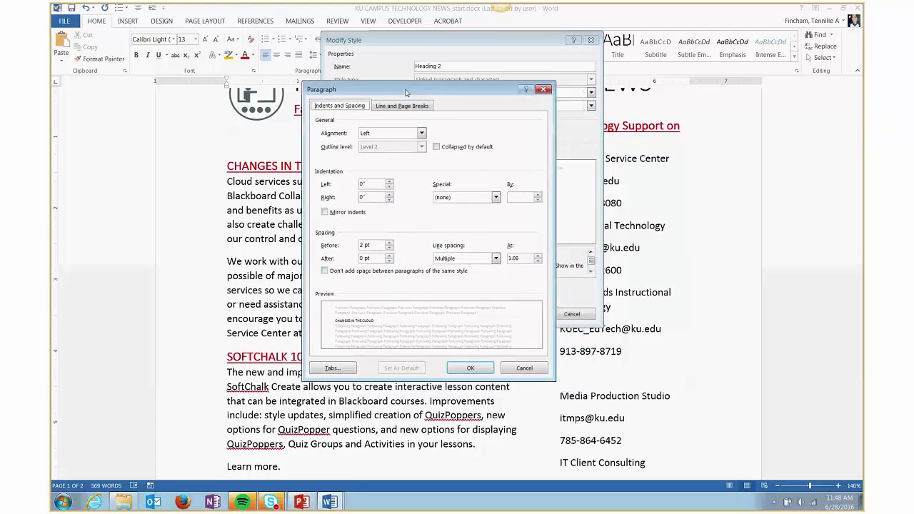
left_click(525, 369)
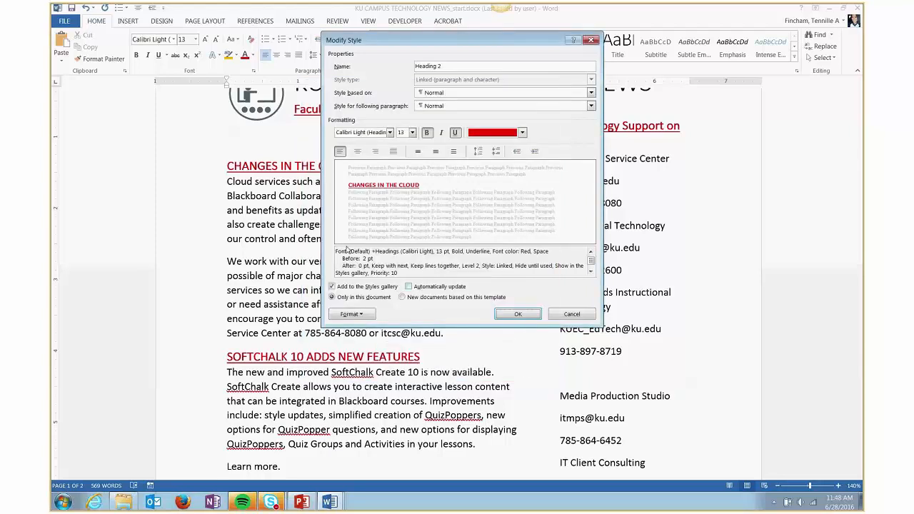
key("Escape")
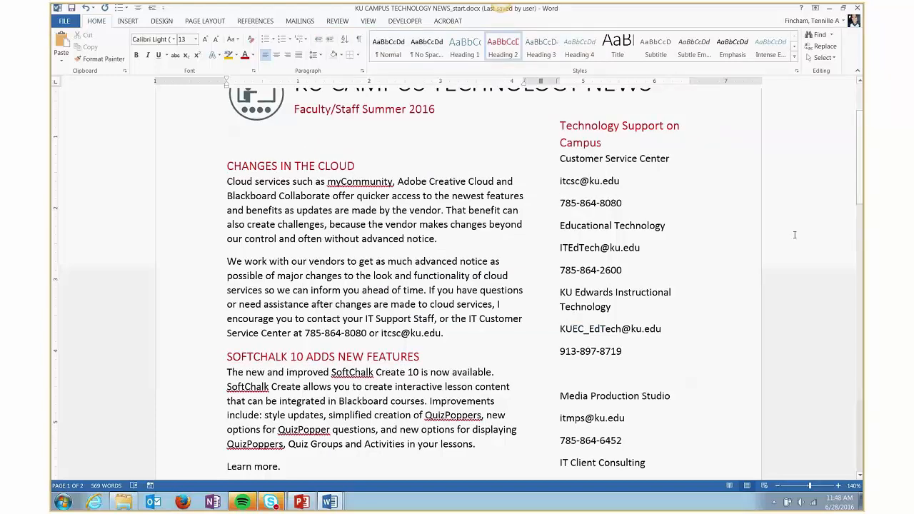
Step: Make the Customer Service Center line under Technology Support on Campus bold and underlined
mouse_move(860, 152)
left_mouse_down()
mouse_move(861, 233)
mouse_move(861, 136)
left_mouse_up()
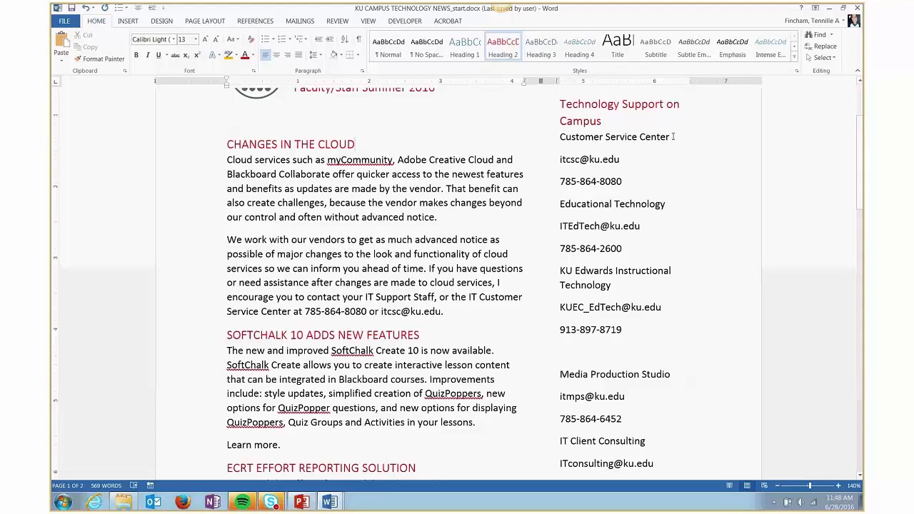
left_click_drag(673, 137, 574, 139)
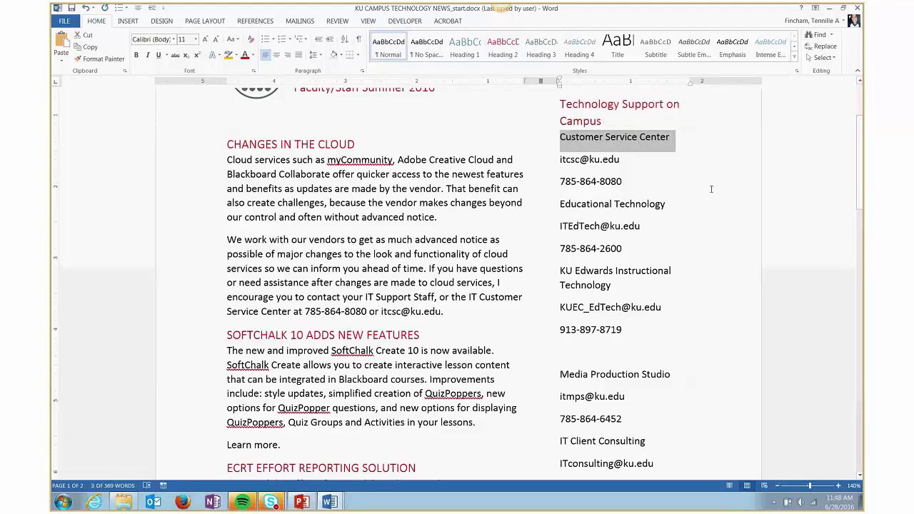
left_click(137, 57)
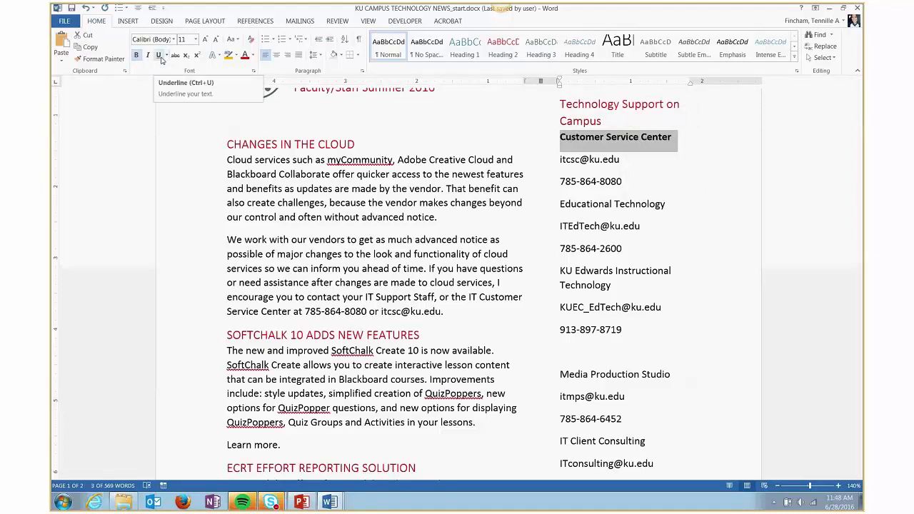
left_click(158, 55)
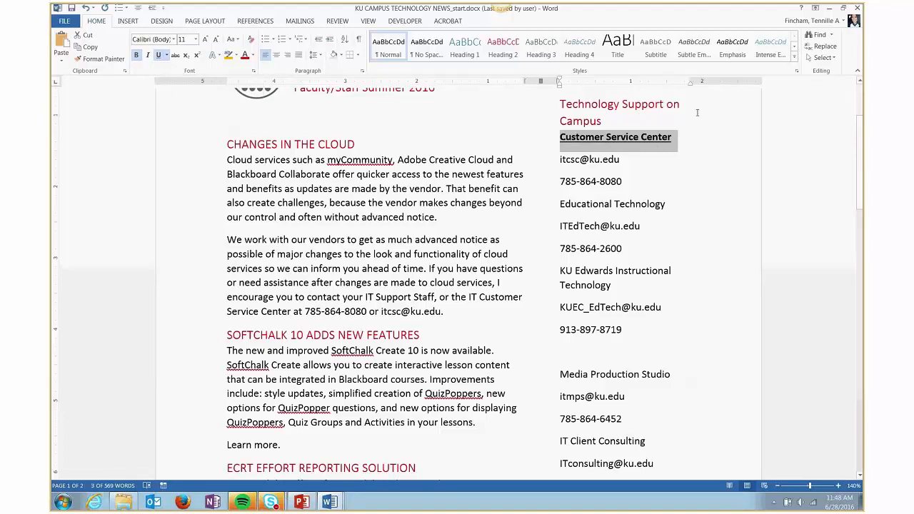
Step: Start a new style from the Customer Service Center formatting and name it Departments
left_click(795, 60)
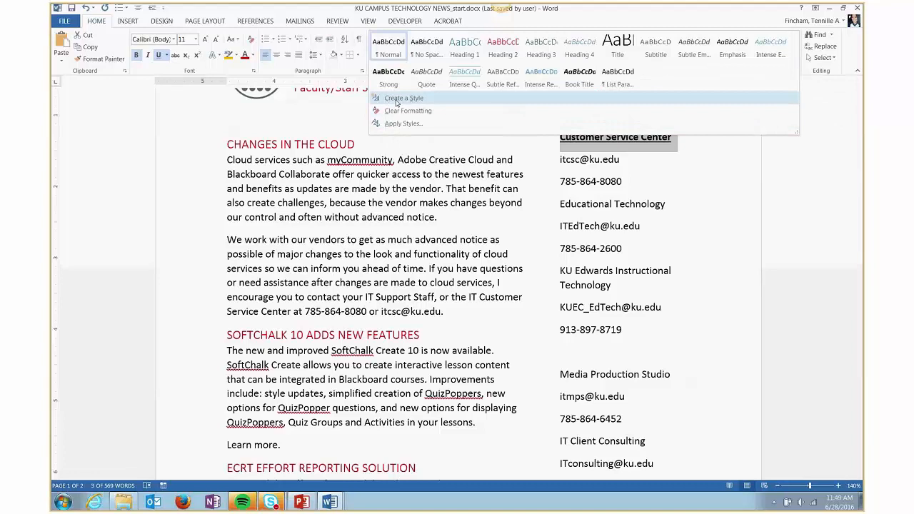
left_click(396, 101)
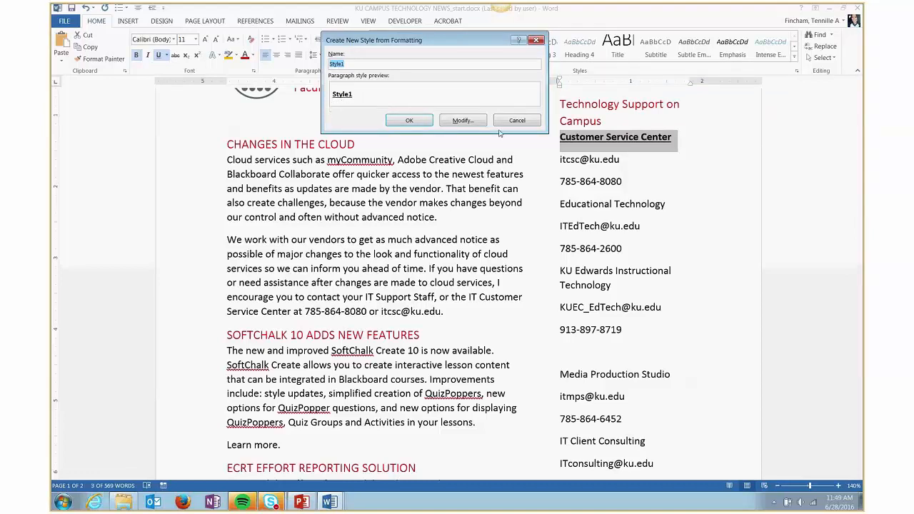
left_click(355, 65)
key("BackSpace")
key("BackSpace")
key("BackSpace")
key("BackSpace")
key("BackSpace")
type("Departments")
Step: Add the All caps font effect to the Departments style and save the new style
left_click(460, 122)
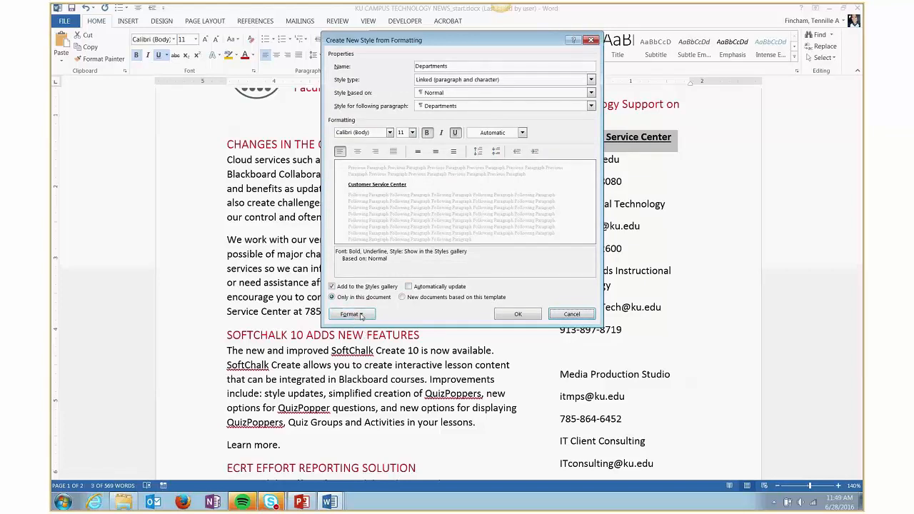
left_click(359, 315)
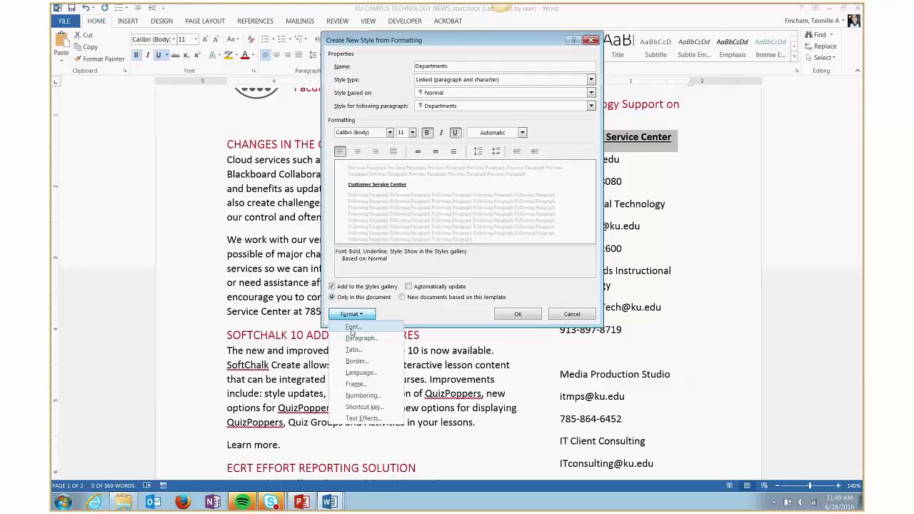
left_click(352, 327)
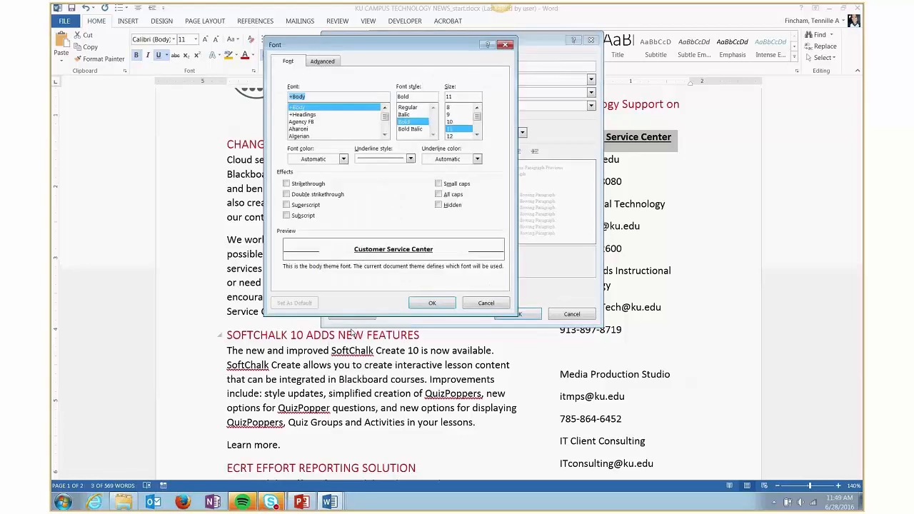
left_click(437, 195)
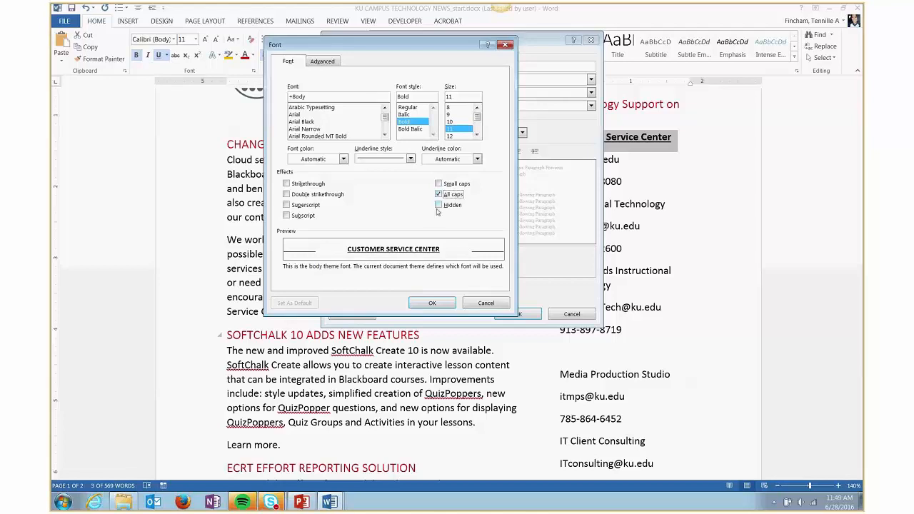
left_click(434, 304)
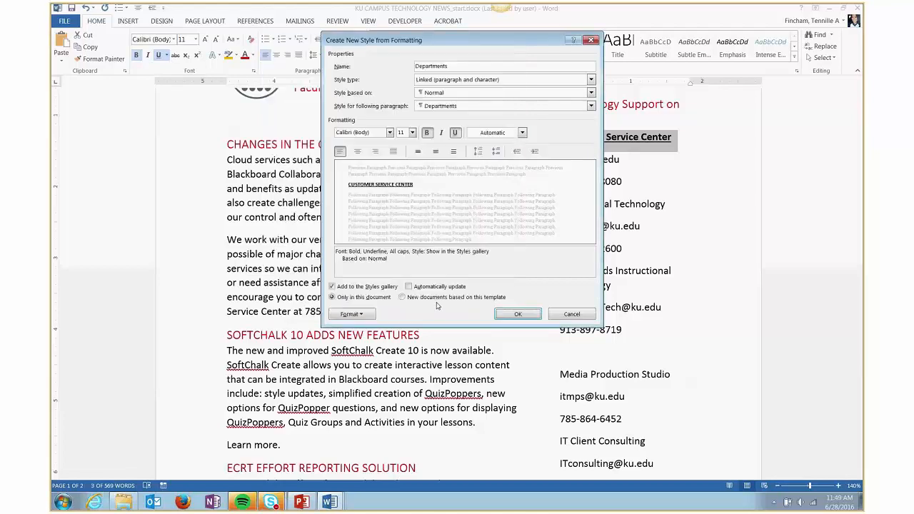
left_click(517, 314)
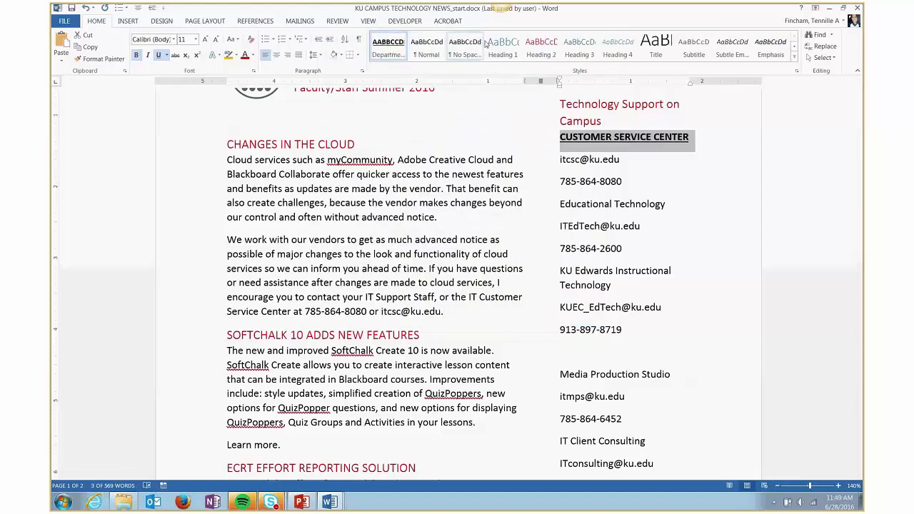
Step: Apply the Departments style to the Educational Technology, KU Edwards Instructional Technology and Media Production Studio lines
scroll(665, 205, "up", 1)
left_click(665, 239)
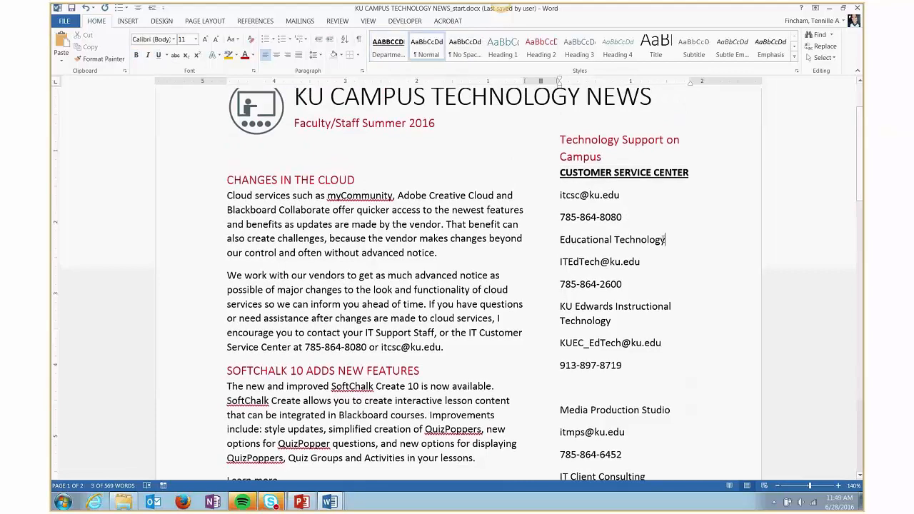
key("F4")
left_click(676, 309)
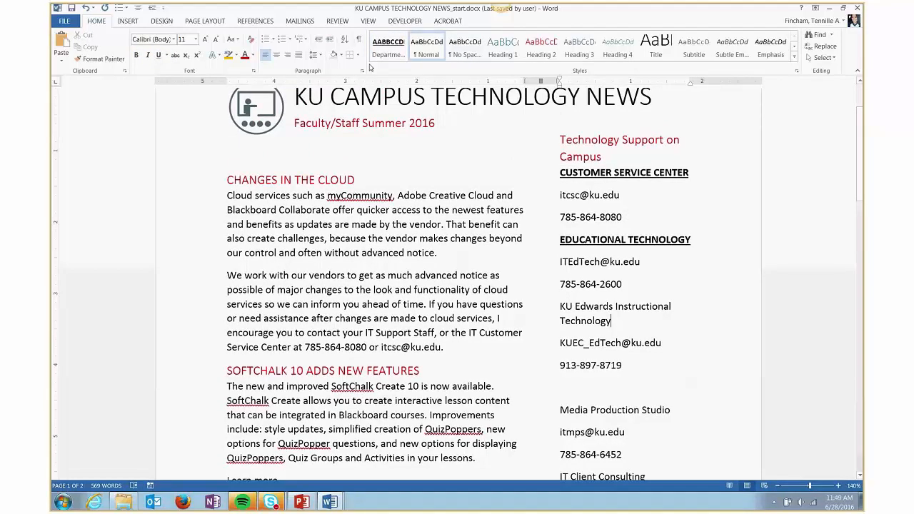
left_click(388, 48)
scroll(626, 286, "down", 2)
left_click(678, 318)
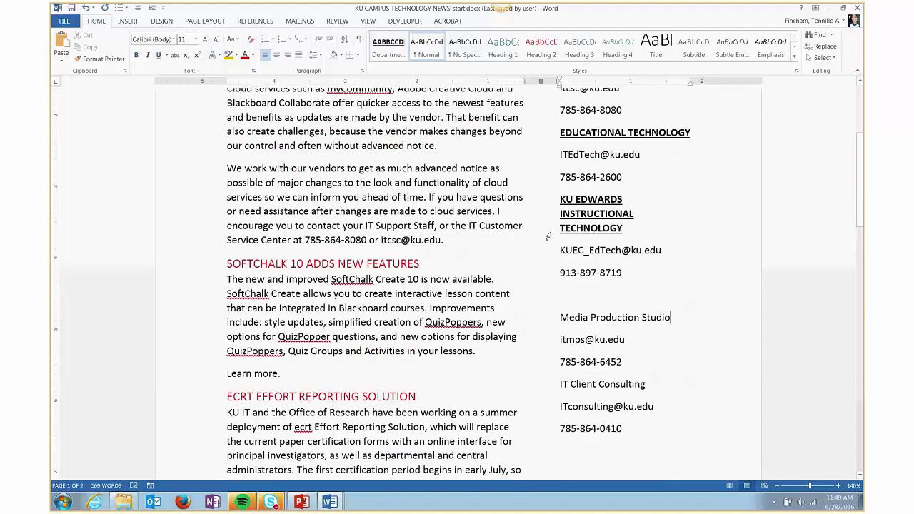
left_click(388, 47)
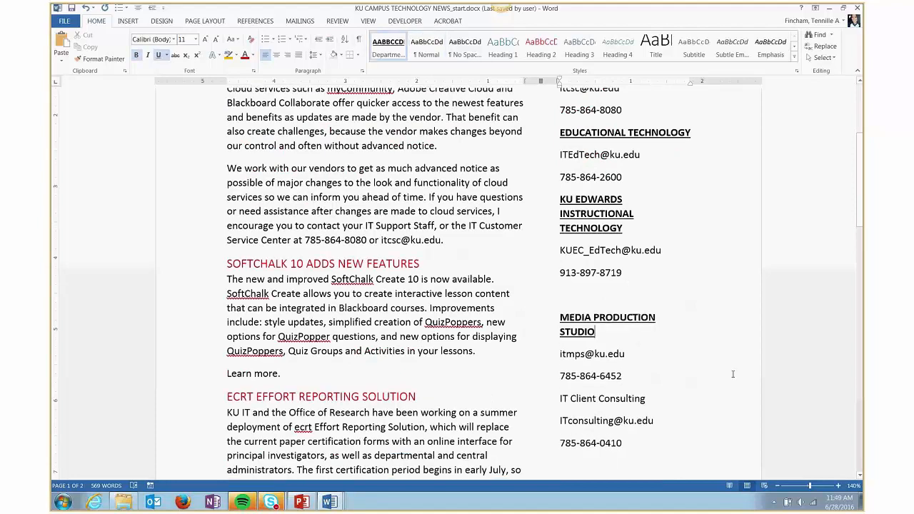
Step: Reduce the Customer Service Center line to 9 pt and update the Departments style to match the selection
scroll(668, 357, "up", 2)
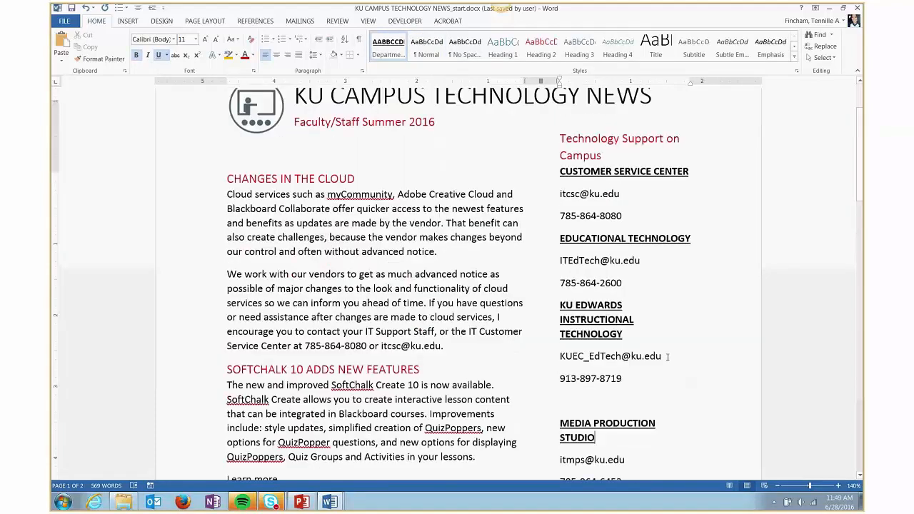
scroll(668, 357, "up", 1)
triple_click(590, 202)
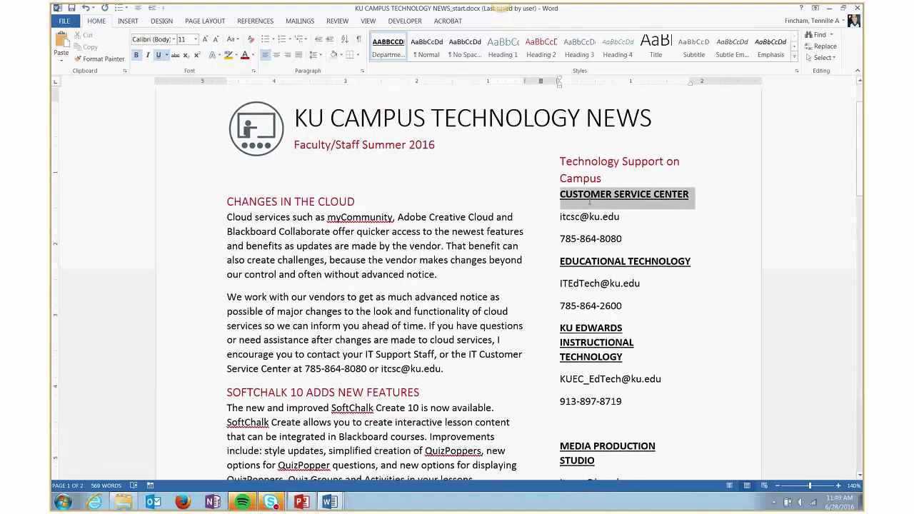
left_click(217, 40)
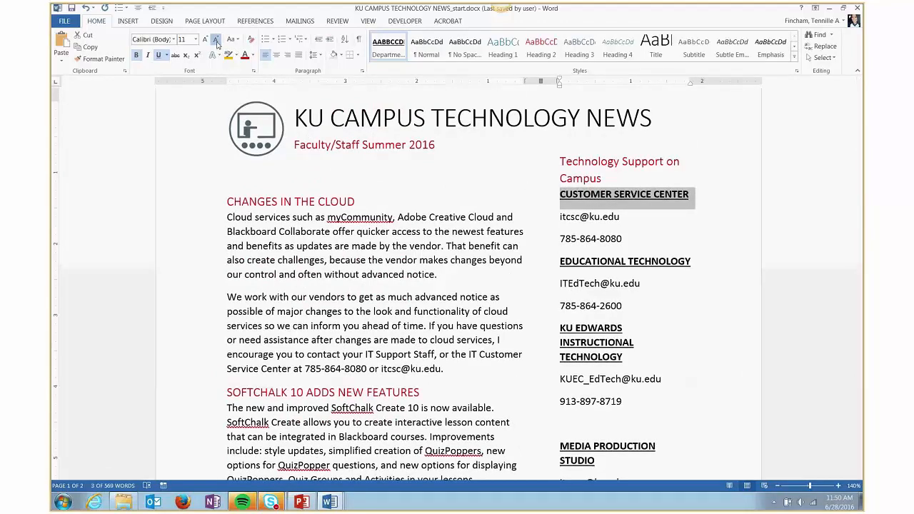
left_click(216, 41)
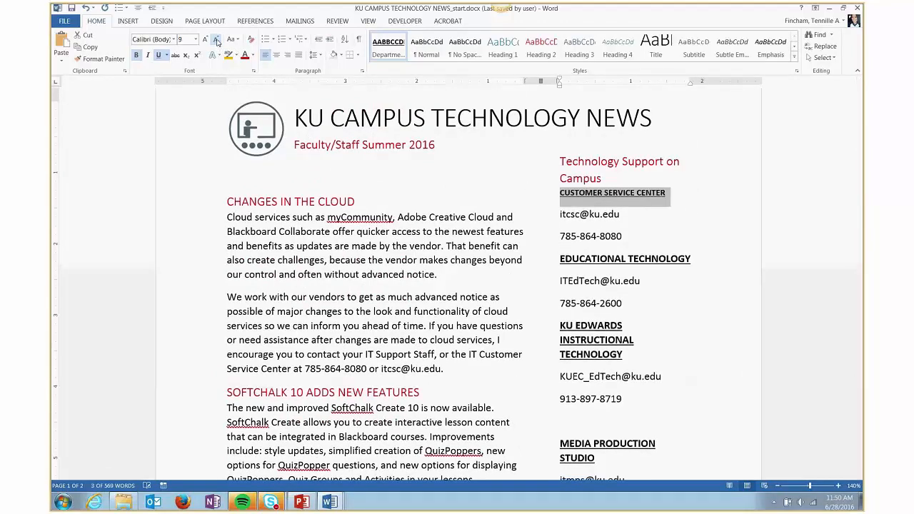
right_click(388, 47)
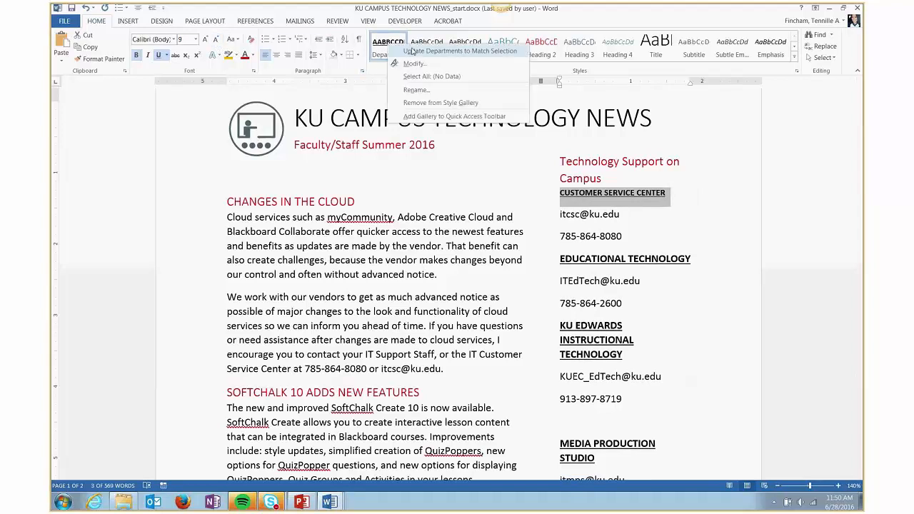
left_click(455, 51)
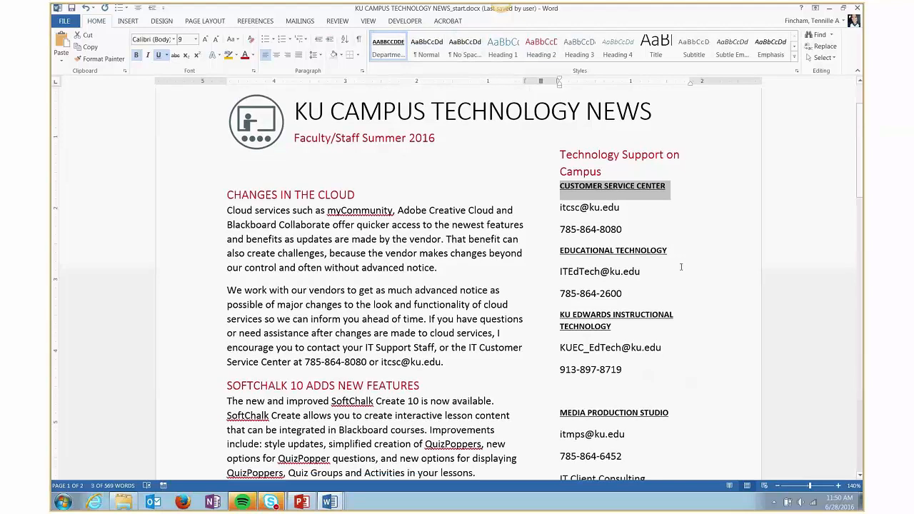
Step: Delete the empty paragraph above the Media Production Studio heading in the support column
scroll(680, 267, "down", 3)
left_click(594, 269)
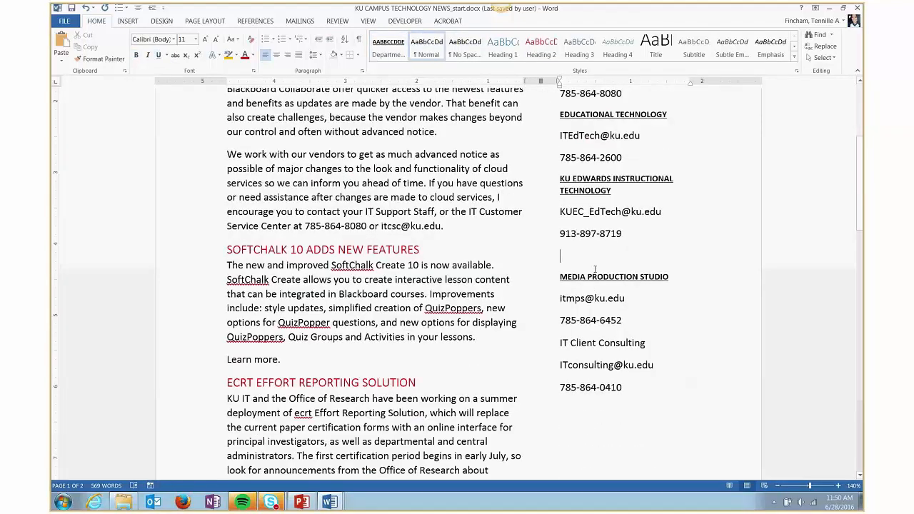
key("BackSpace")
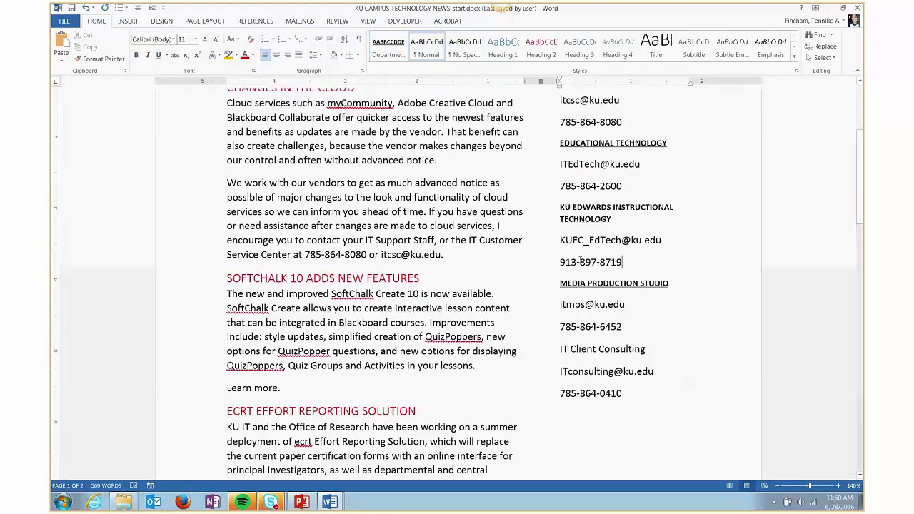
Step: Bullet the e-mail and phone lines under Customer Service Center and reduce their indent so the bullets align with the column's edge
scroll(580, 262, "up", 2)
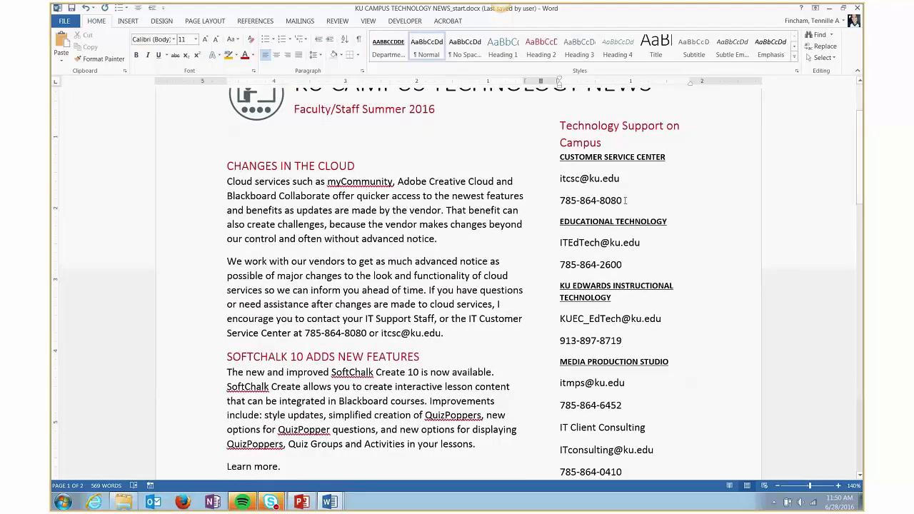
left_click_drag(625, 201, 565, 184)
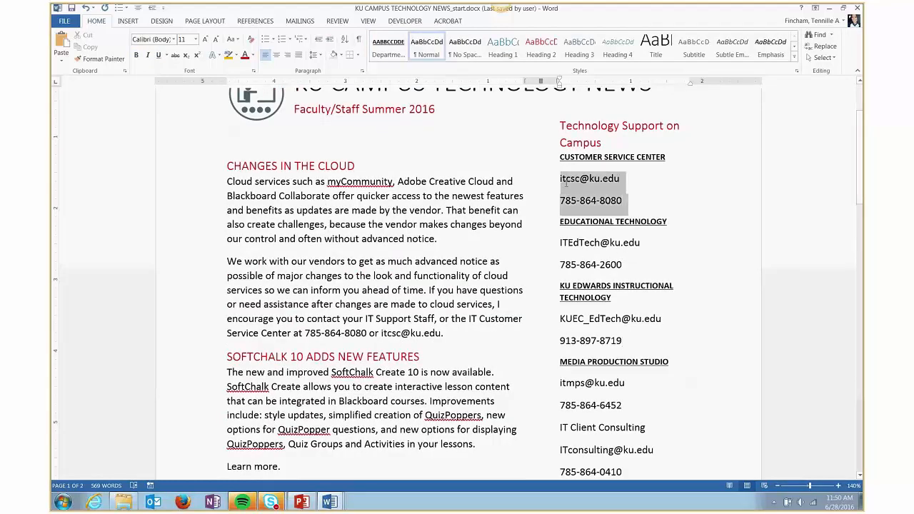
left_click(265, 41)
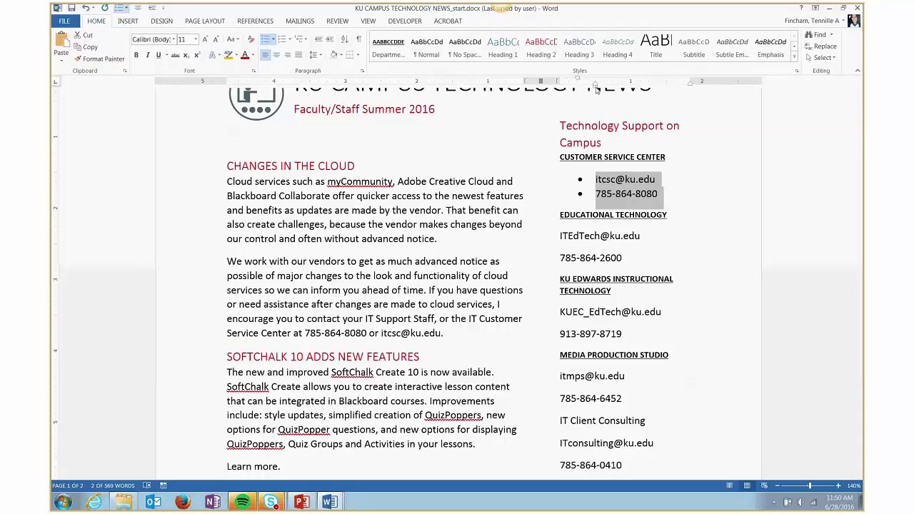
left_click_drag(596, 89, 577, 88)
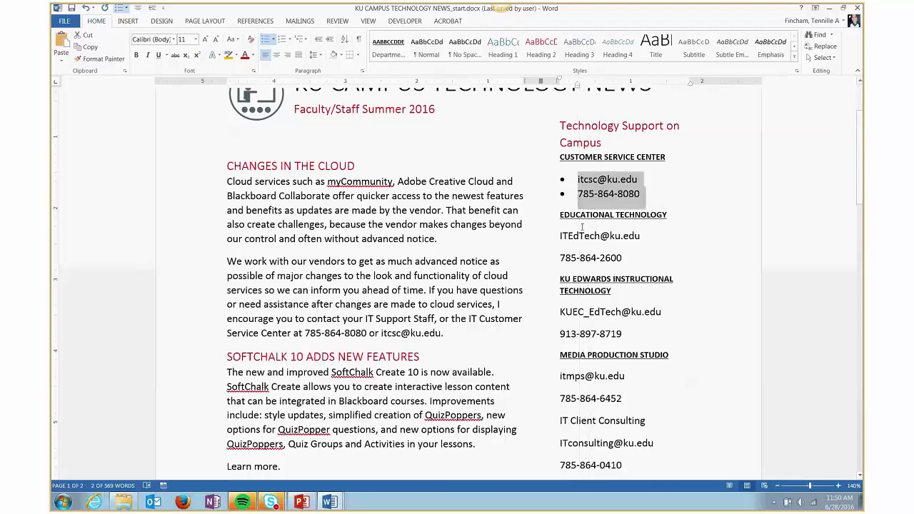
Step: Create a new style named list from the bulleted contact lines' formatting
left_click(794, 62)
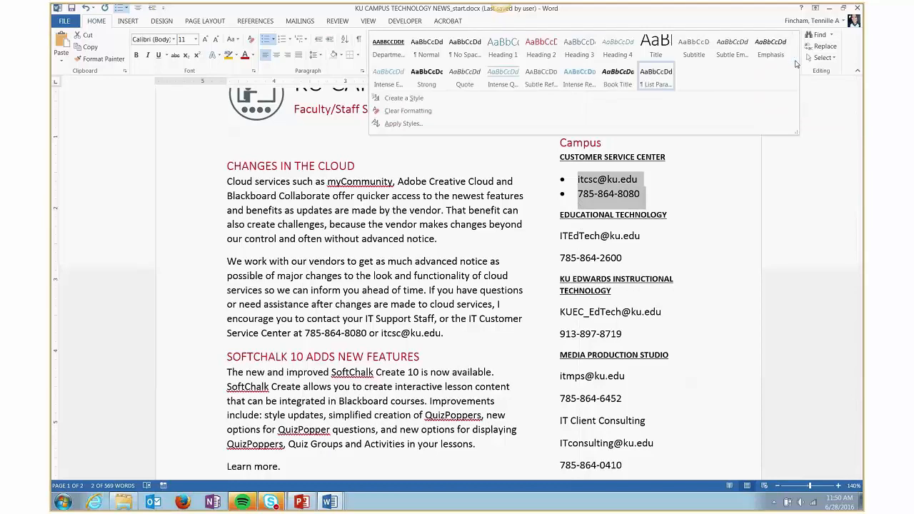
left_click(454, 99)
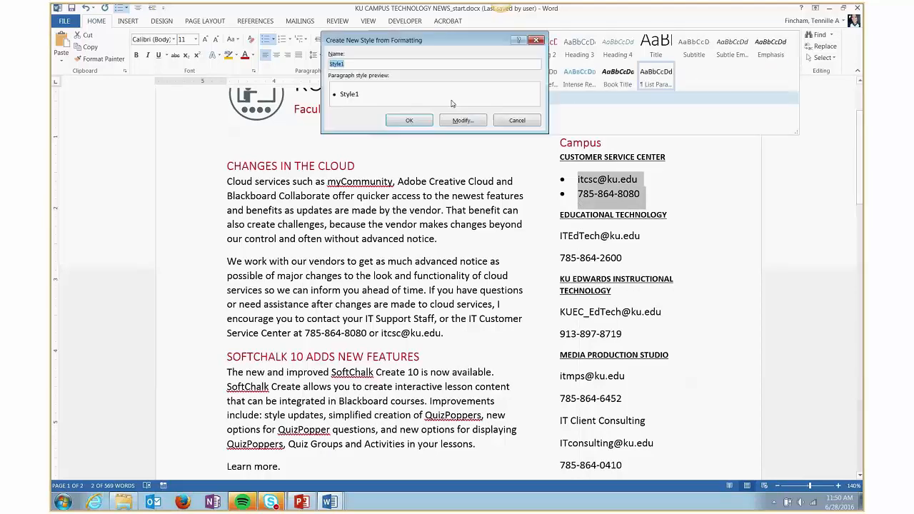
type("list")
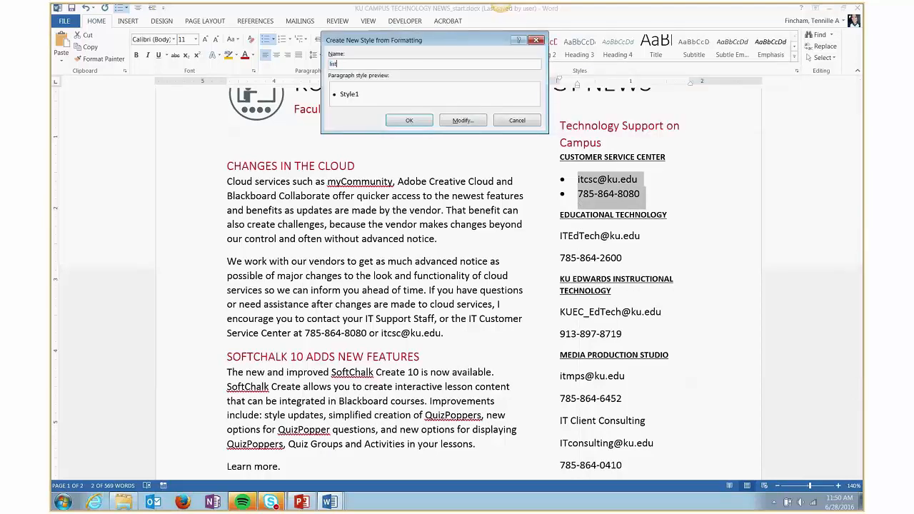
left_click(411, 128)
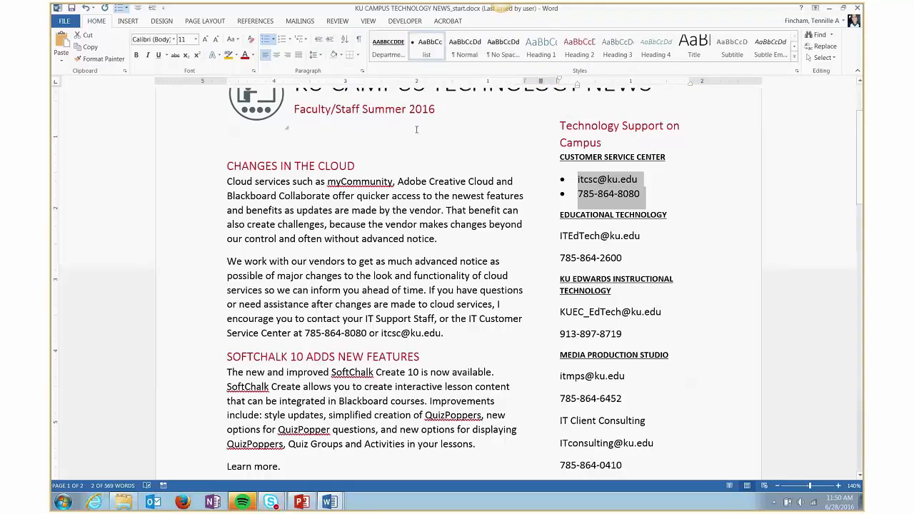
Step: Apply the list style to the contact lines under Educational Technology, KU Edwards Instructional Technology and Media Production Studio
left_click_drag(560, 237, 629, 258)
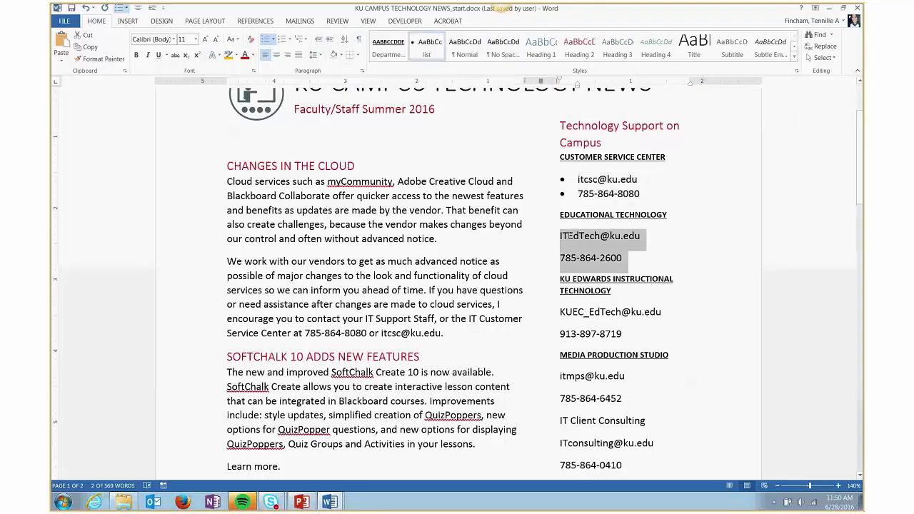
left_click(428, 54)
left_click_drag(561, 305, 622, 327)
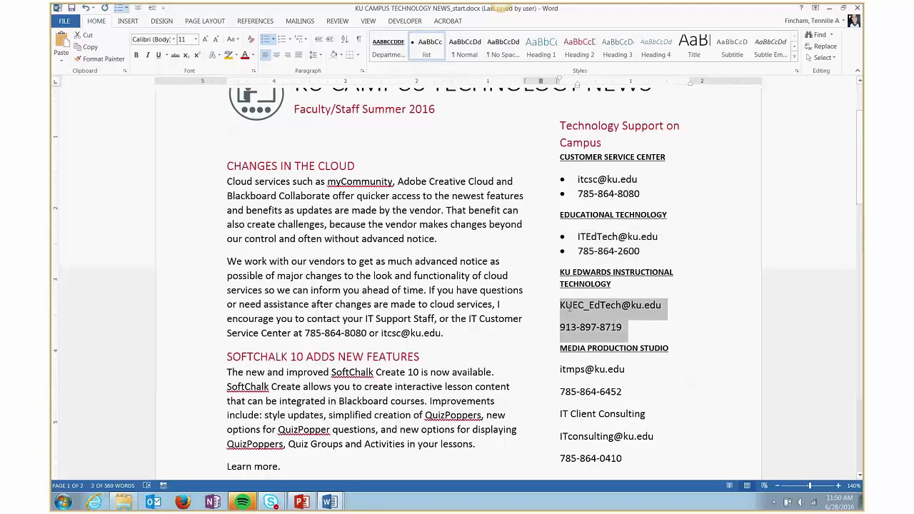
left_click(428, 46)
left_click_drag(653, 384, 560, 362)
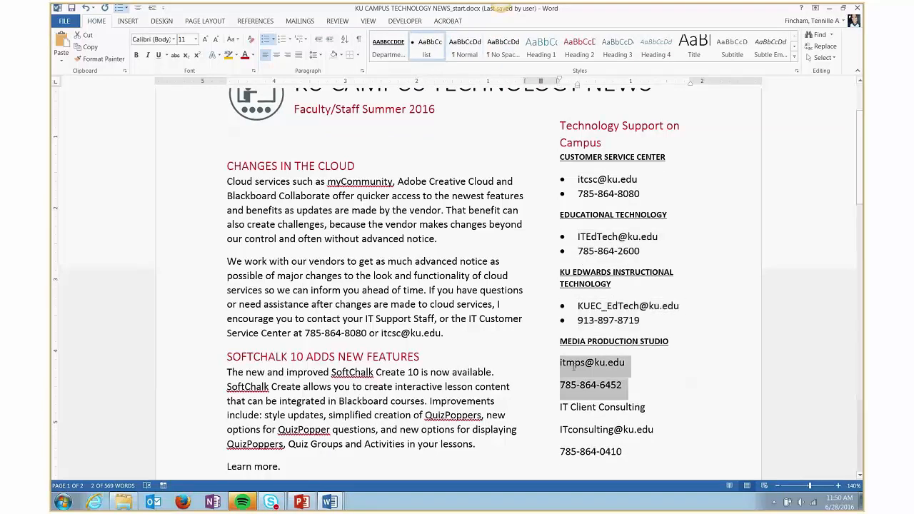
left_click(429, 46)
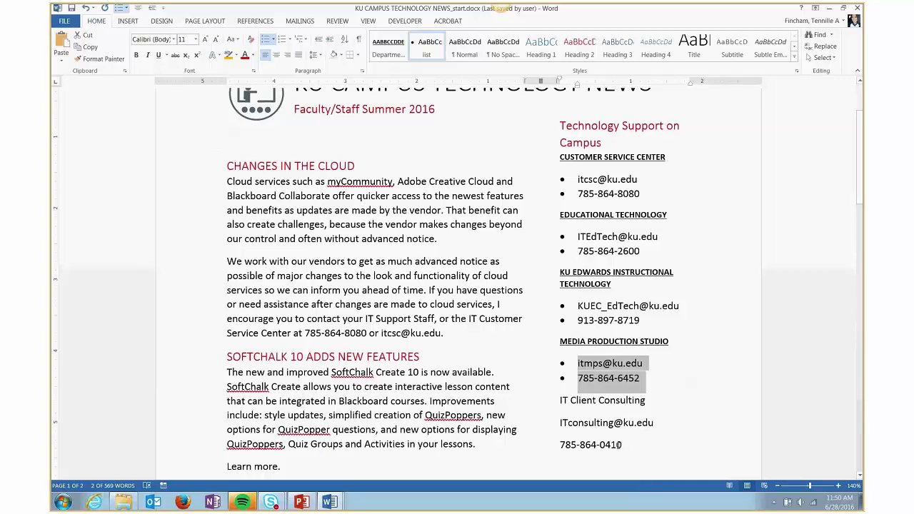
Step: Apply the list style to the IT Client Consulting contact lines and the Departments style to the IT Client Consulting heading
left_click_drag(655, 452, 560, 422)
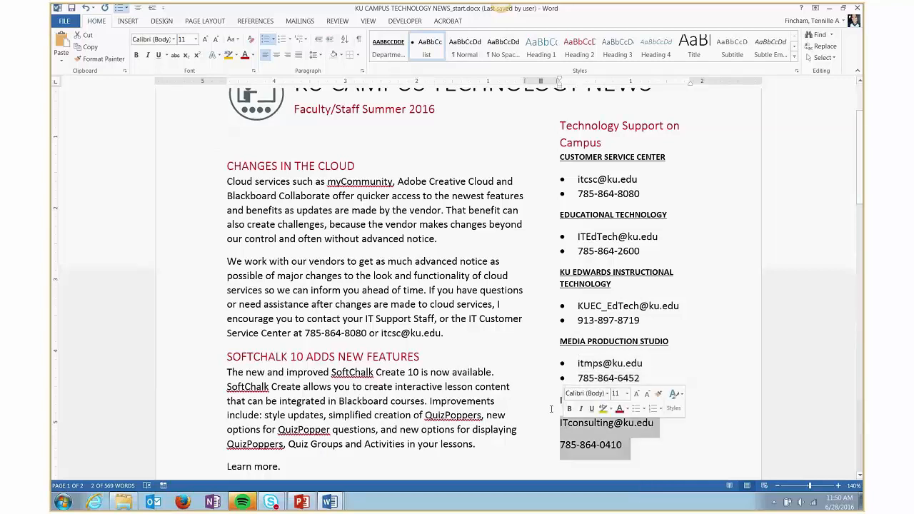
left_click(421, 53)
left_click(607, 400)
left_click(388, 49)
left_click(683, 361)
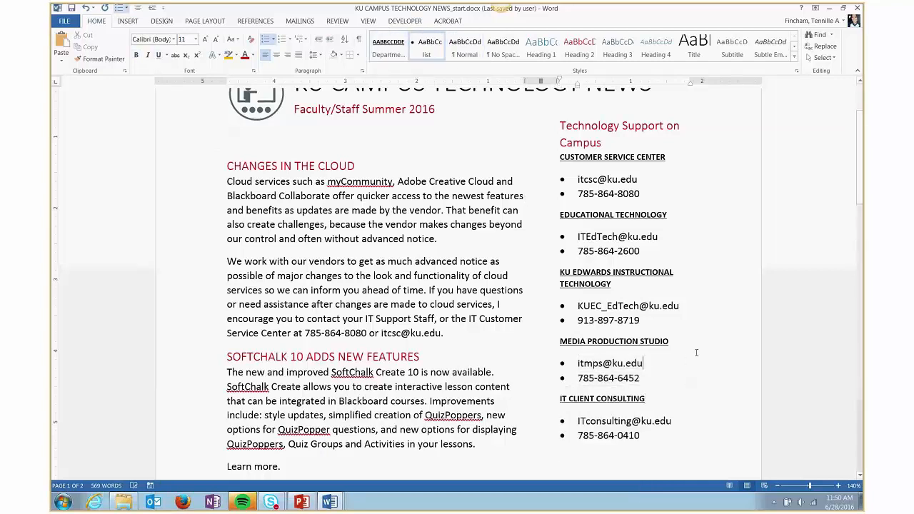
scroll(702, 347, "down", 1)
scroll(701, 347, "down", 2)
scroll(673, 391, "up", 1)
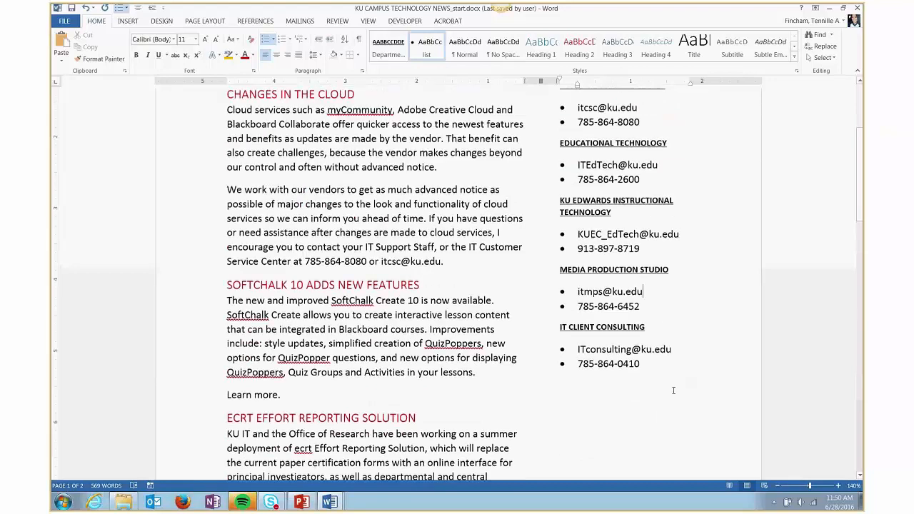
scroll(673, 390, "up", 3)
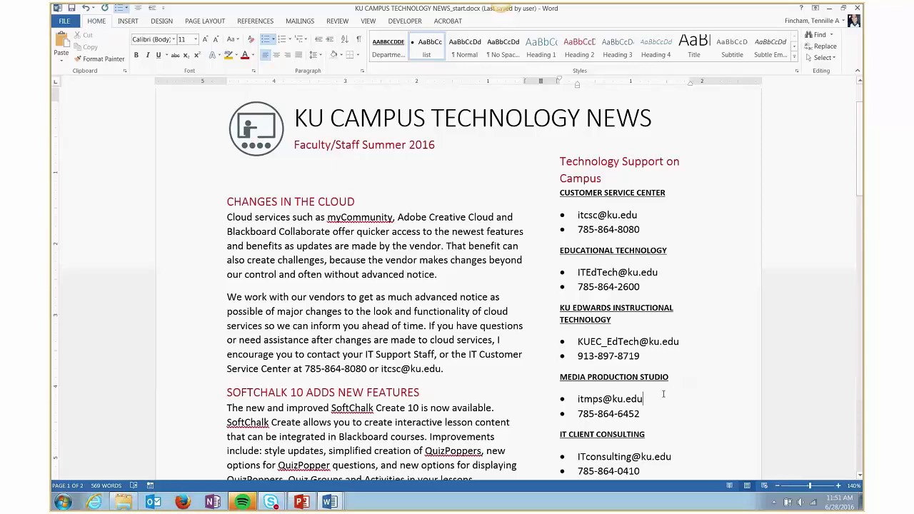
left_click(670, 251)
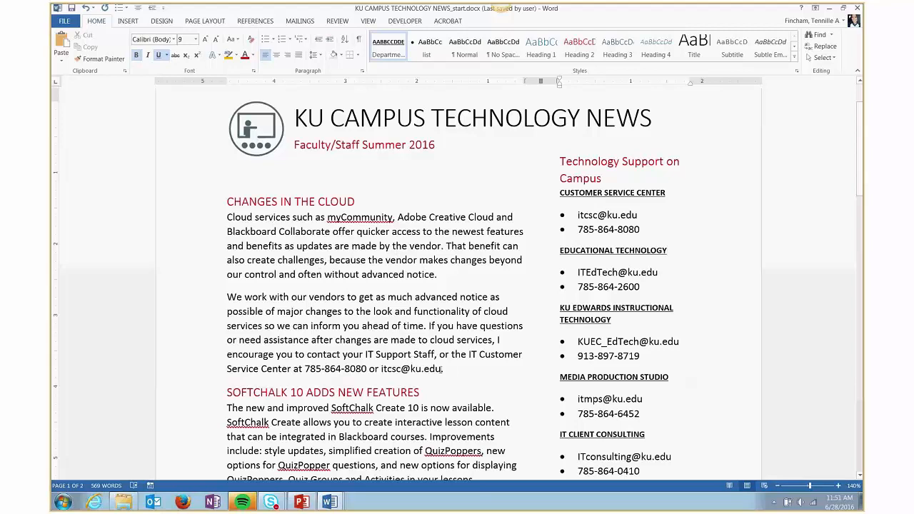
Step: Underline the e-mail address ending the Changes in the Cloud article and color it with the blue Accent 5 theme color
left_click_drag(441, 368, 382, 369)
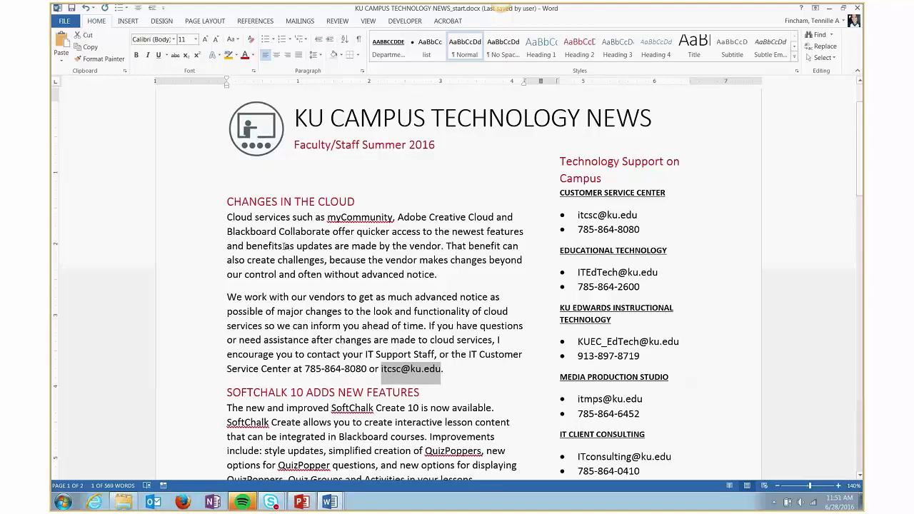
left_click(160, 56)
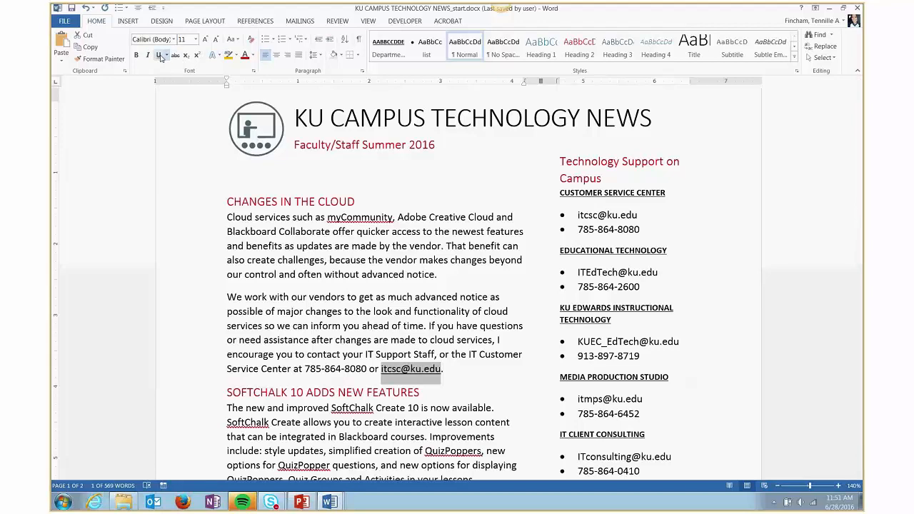
left_click(253, 55)
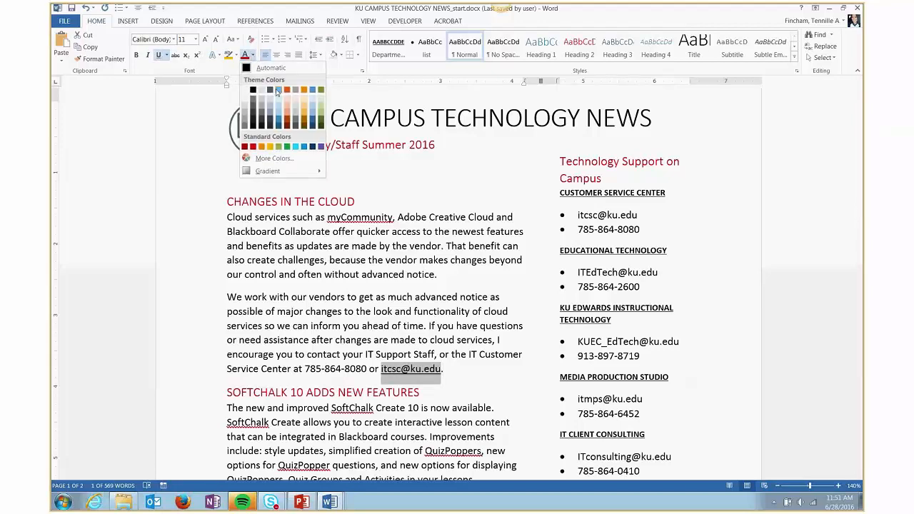
left_click(307, 91)
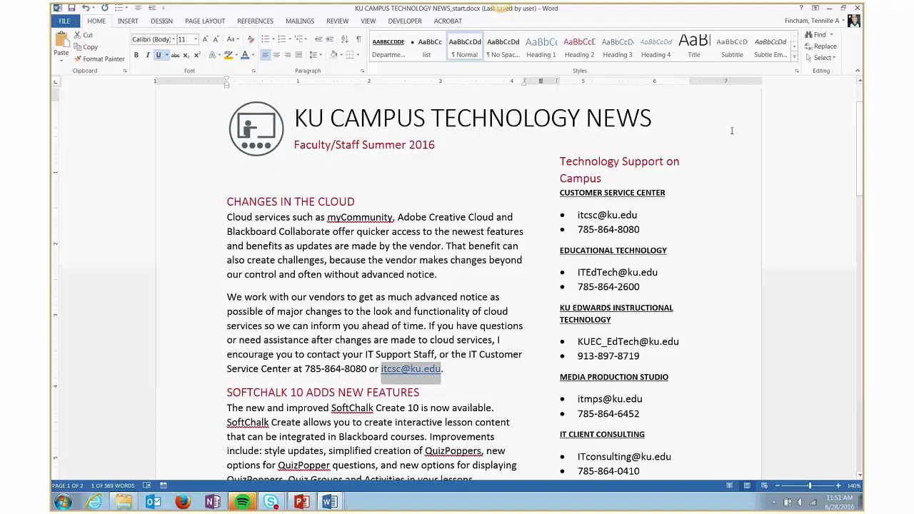
Step: Create a new style named Link from the e-mail address's formatting, with Character as its style type
left_click(795, 60)
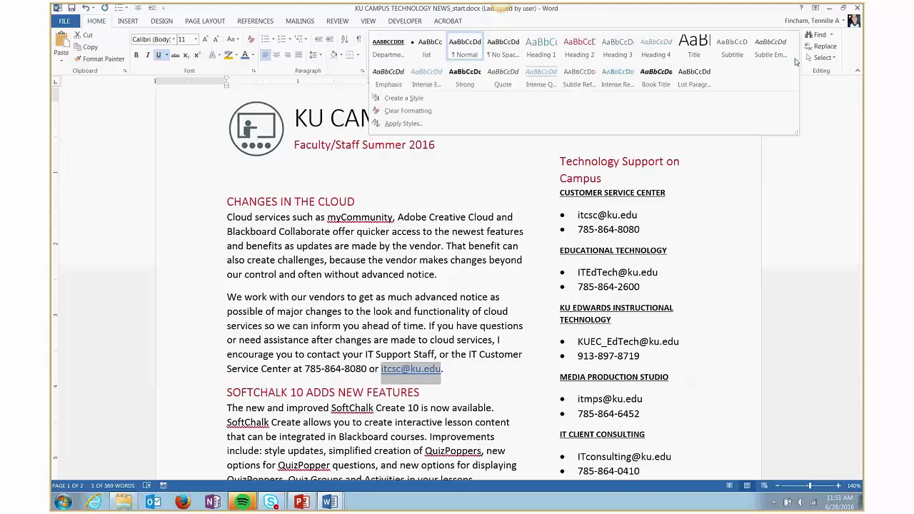
left_click(378, 99)
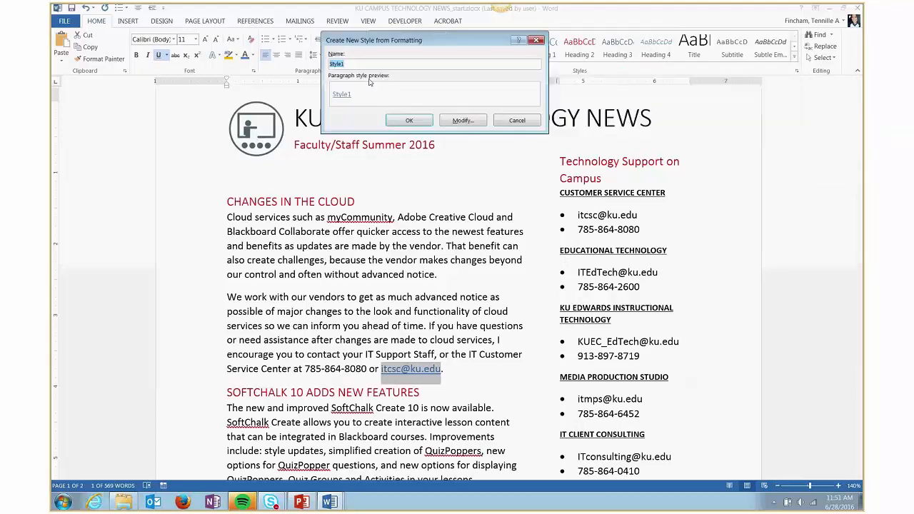
type("Link")
left_click(463, 121)
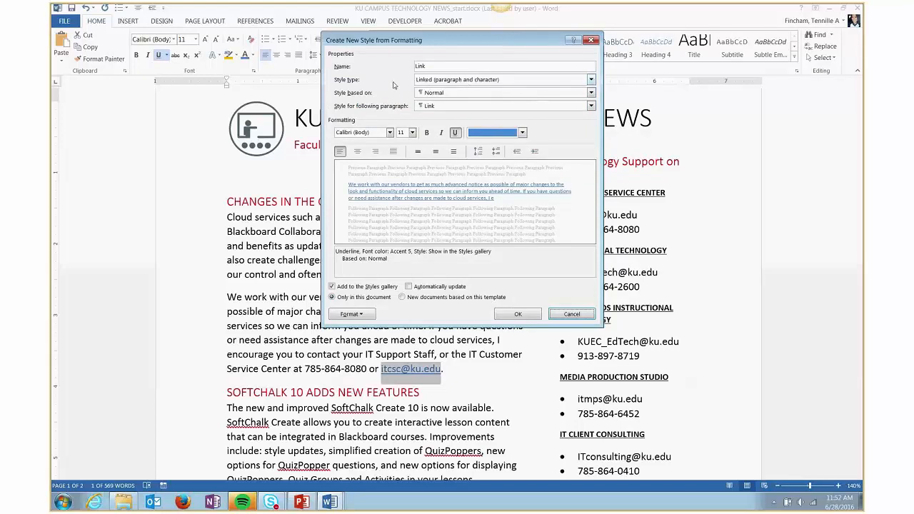
left_click(482, 80)
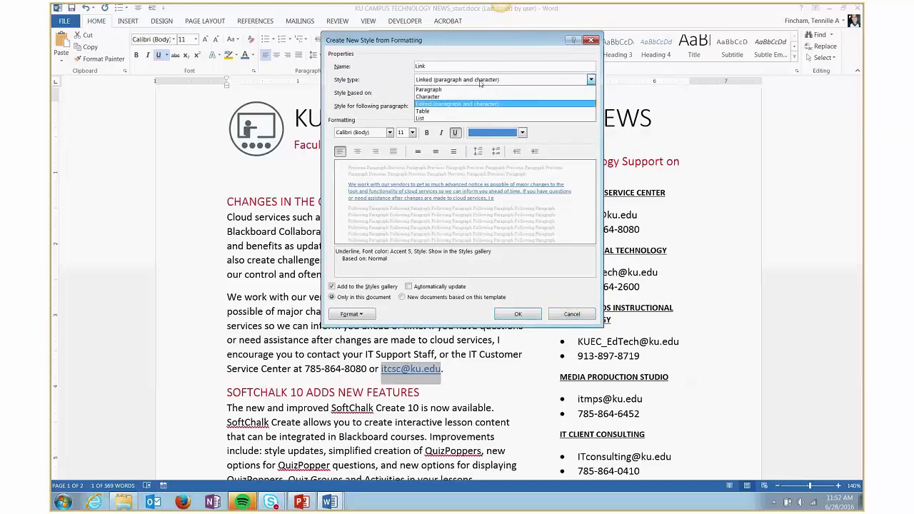
left_click(437, 97)
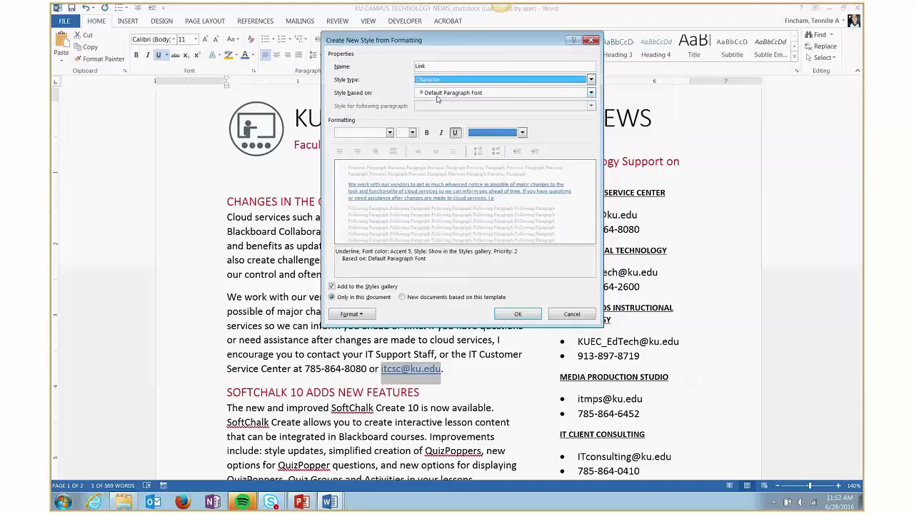
left_click(531, 316)
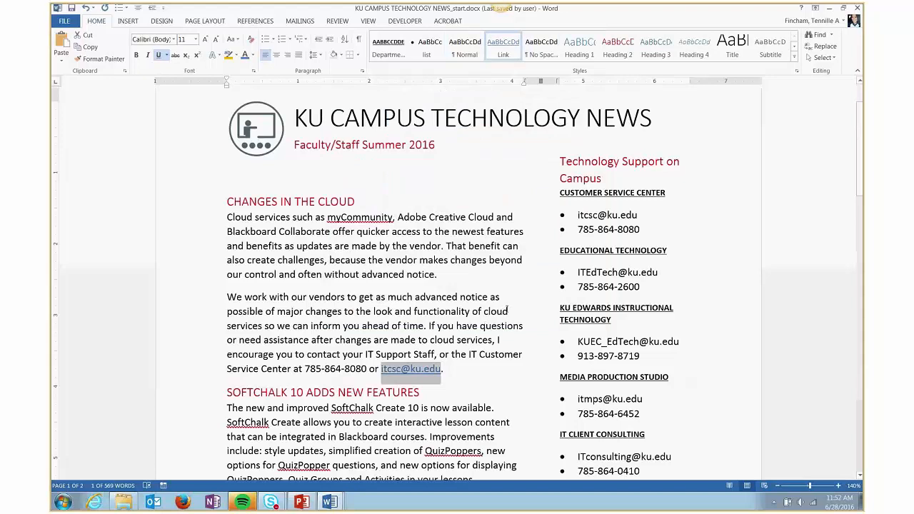
Step: Apply the Link style to the IT Client Consulting e-mail address and to the first QuizPoppers in the SoftChalk article
scroll(355, 386, "down", 1)
scroll(632, 332, "down", 2)
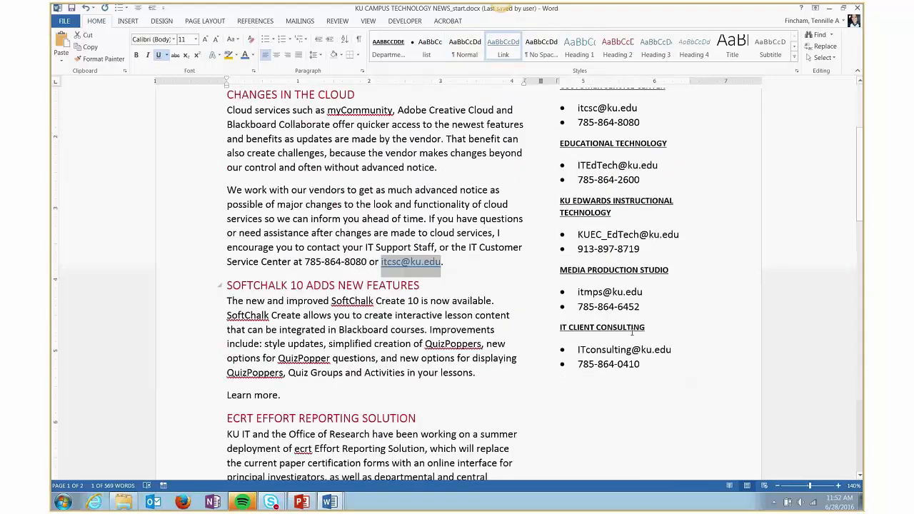
left_click_drag(673, 350, 578, 350)
left_click(503, 48)
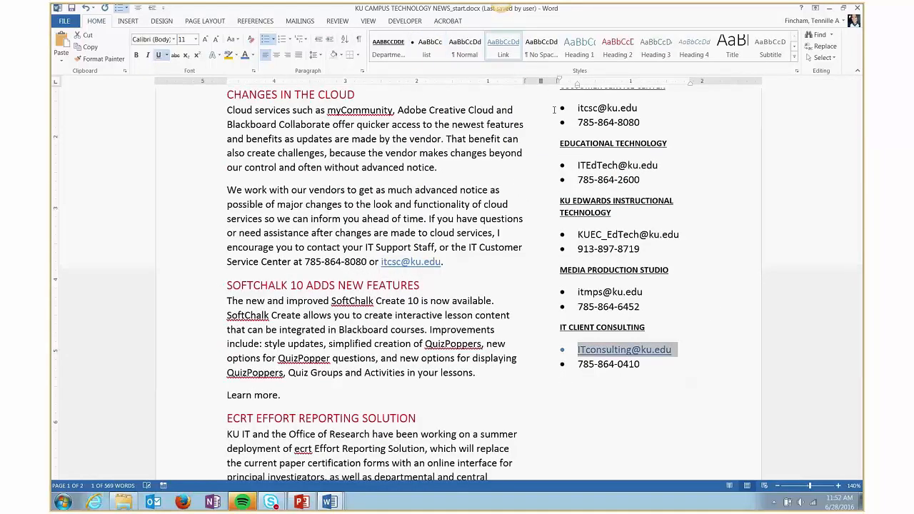
left_click(701, 278)
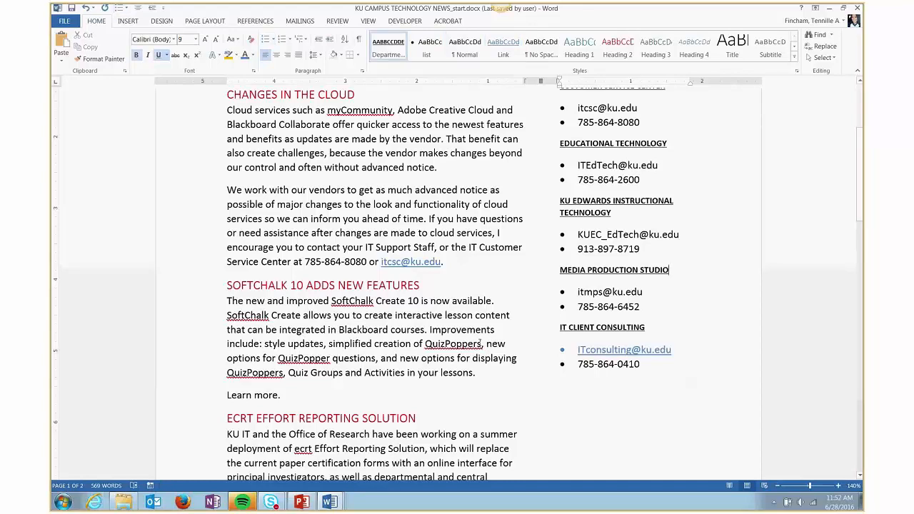
double_click(452, 343)
left_click(503, 48)
left_click(496, 301)
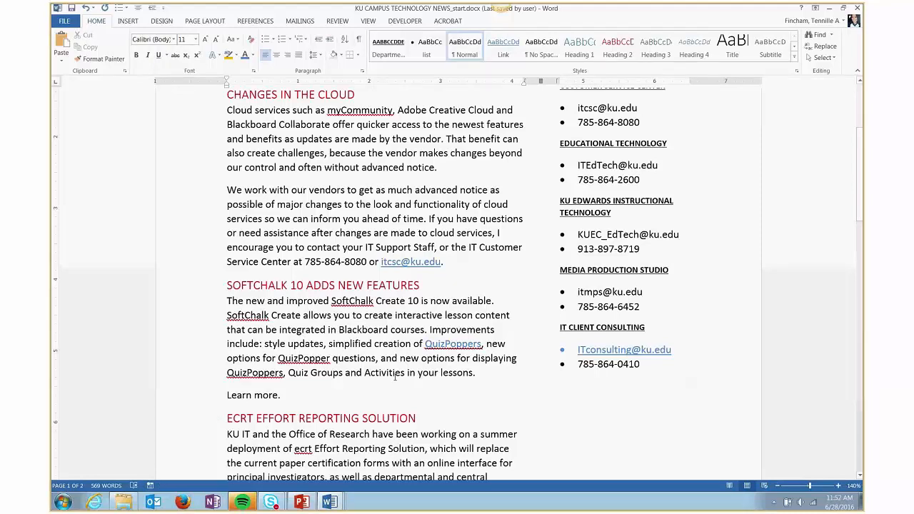
scroll(515, 384, "down", 15)
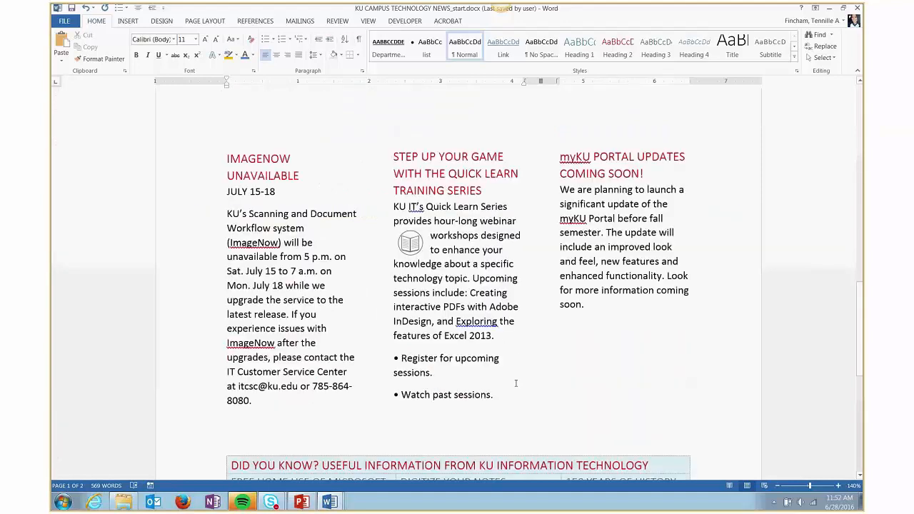
scroll(515, 384, "up", 1)
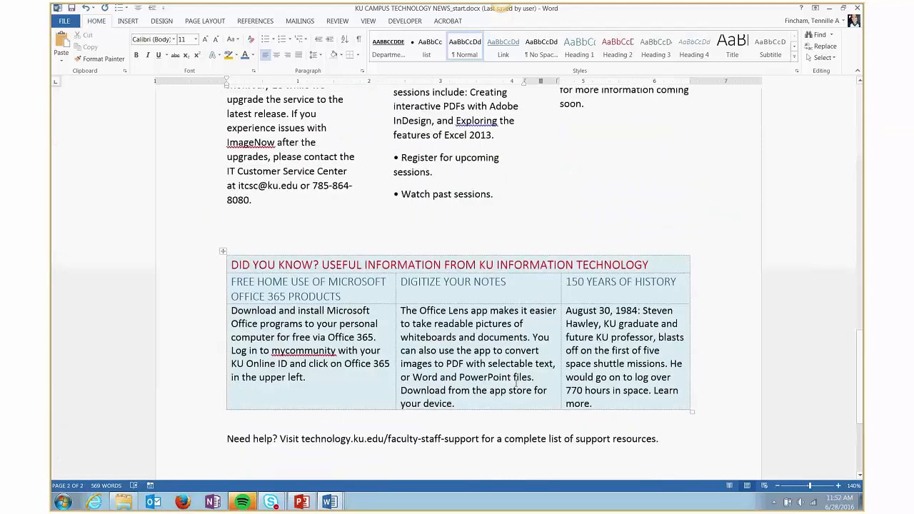
Step: Start saving a copy of the newsletter to the computer with Word Template (*.dotx) as its file type
scroll(516, 383, "up", 15)
scroll(515, 383, "up", 1)
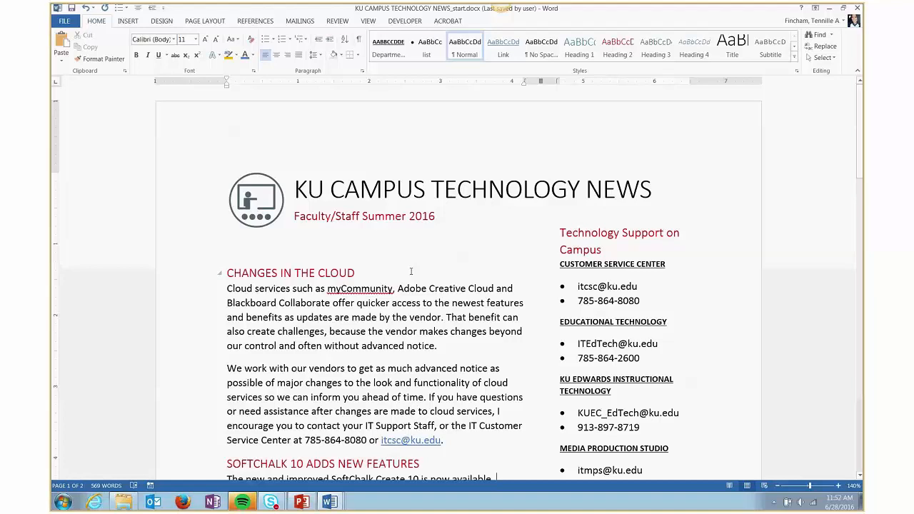
left_click(65, 21)
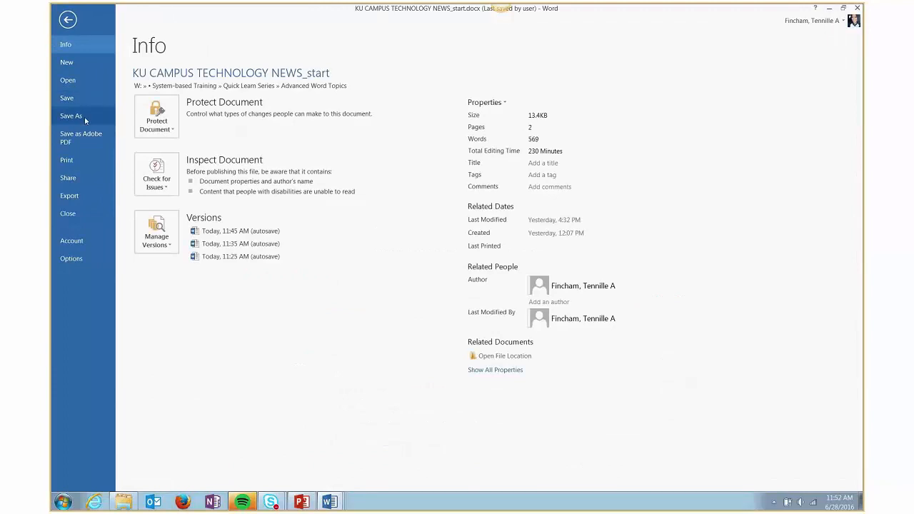
left_click(84, 117)
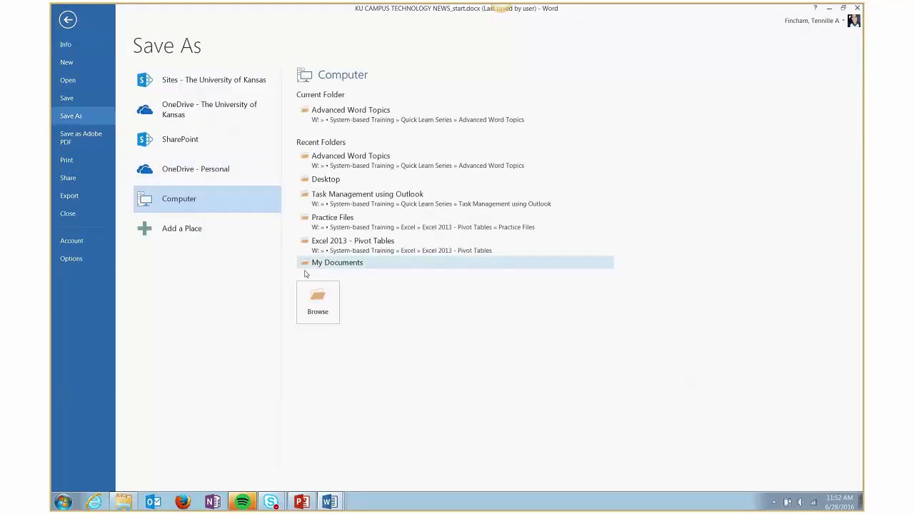
left_click(318, 304)
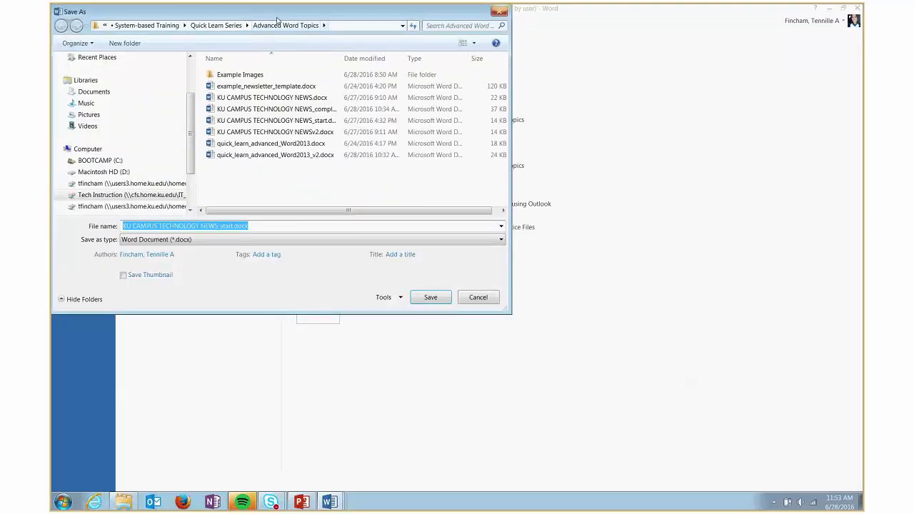
left_click_drag(277, 16, 396, 21)
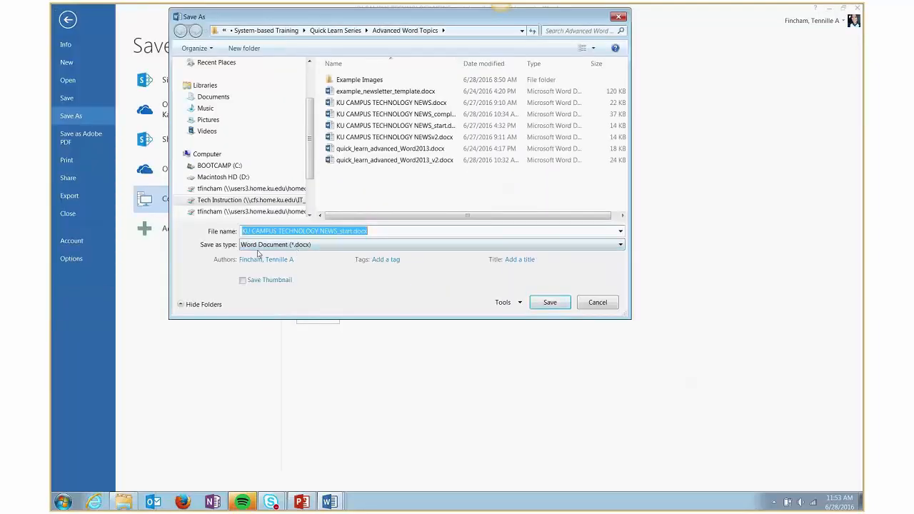
left_click(560, 244)
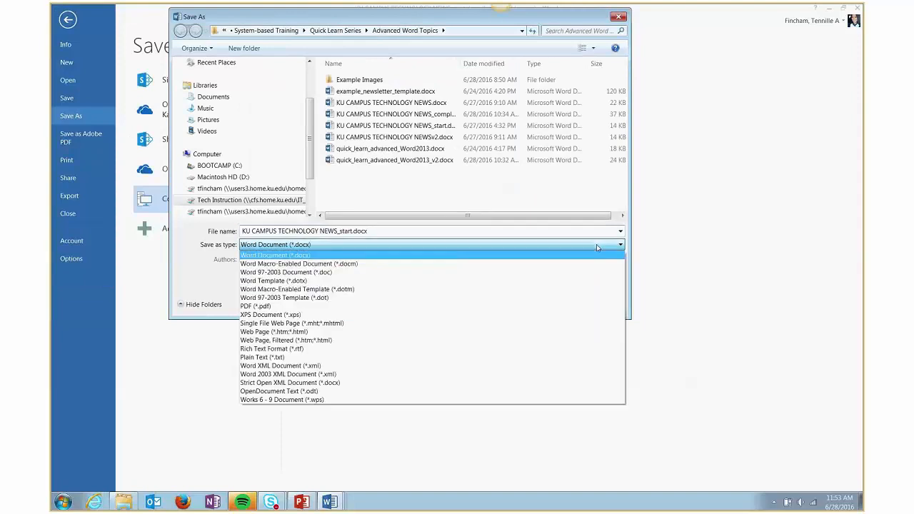
left_click(279, 281)
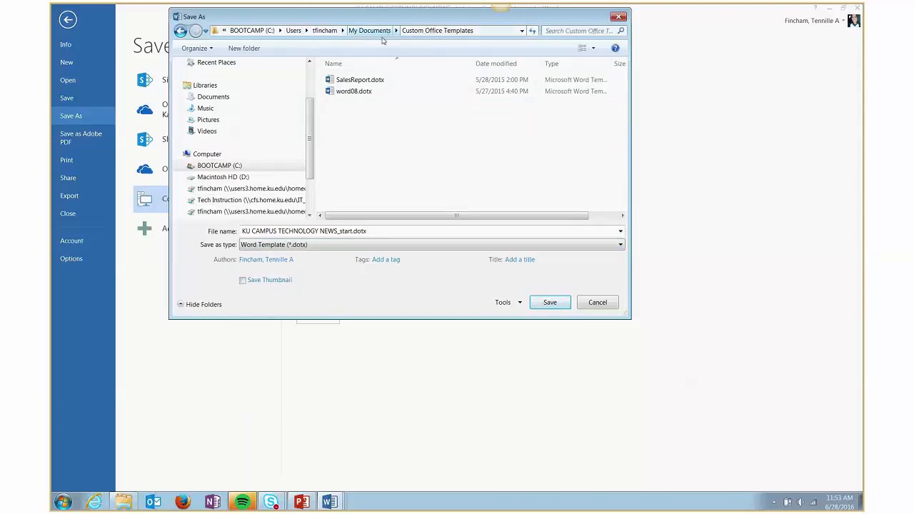
Step: Save the template as KU CAMPUS TECHNOLOGY NEWS_start.dotx in System-based Training > Quick Learn Series > Advanced Word Topics on the W: drive
scroll(312, 158, "down", 2)
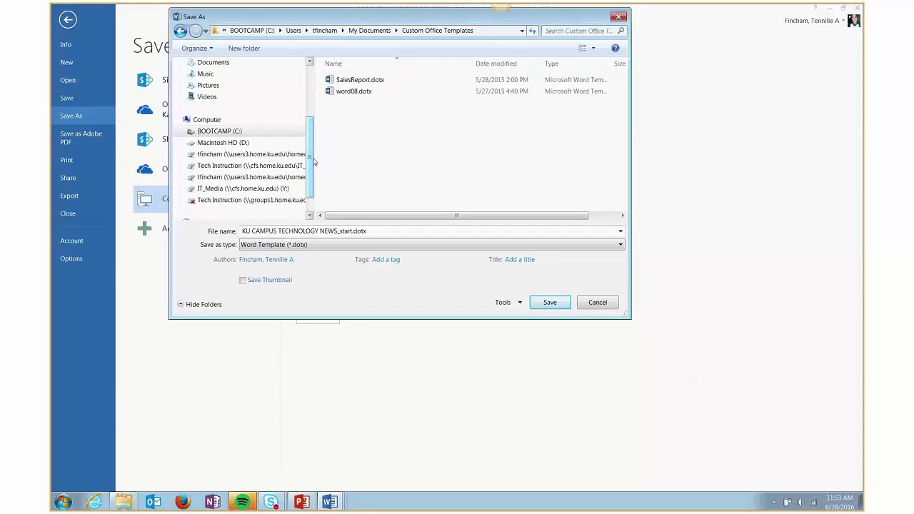
left_click_drag(312, 150, 342, 145)
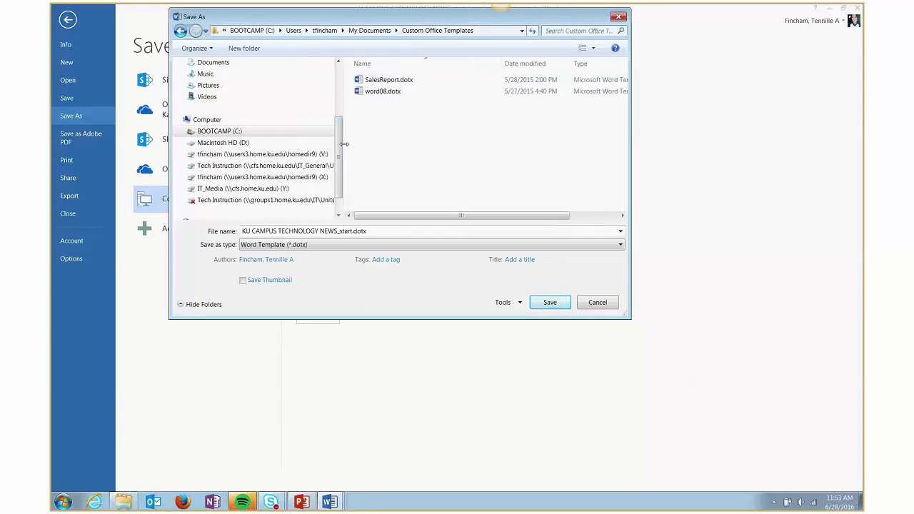
left_click(297, 166)
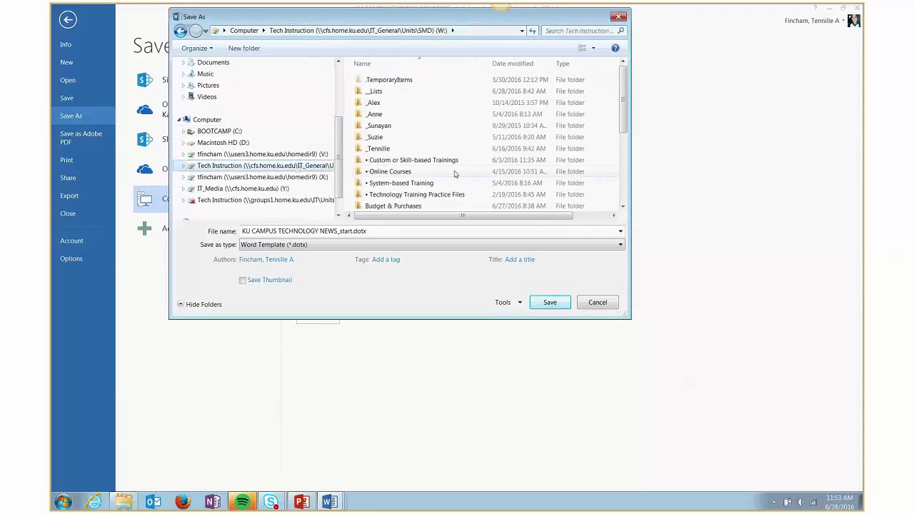
double_click(409, 186)
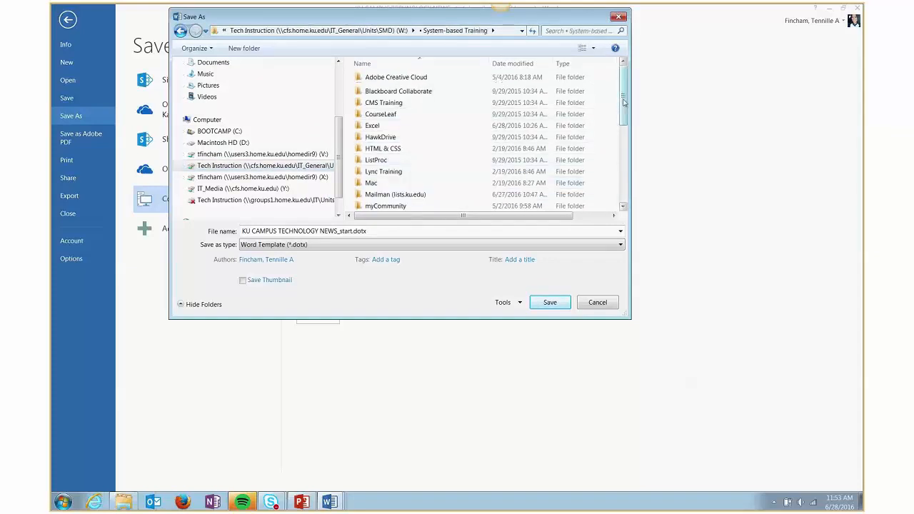
scroll(400, 192, "down", 2)
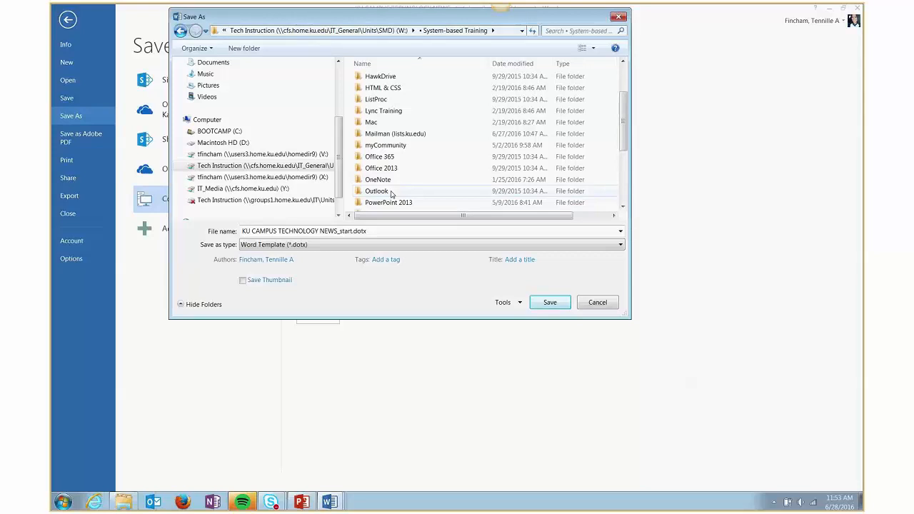
scroll(422, 192, "down", 1)
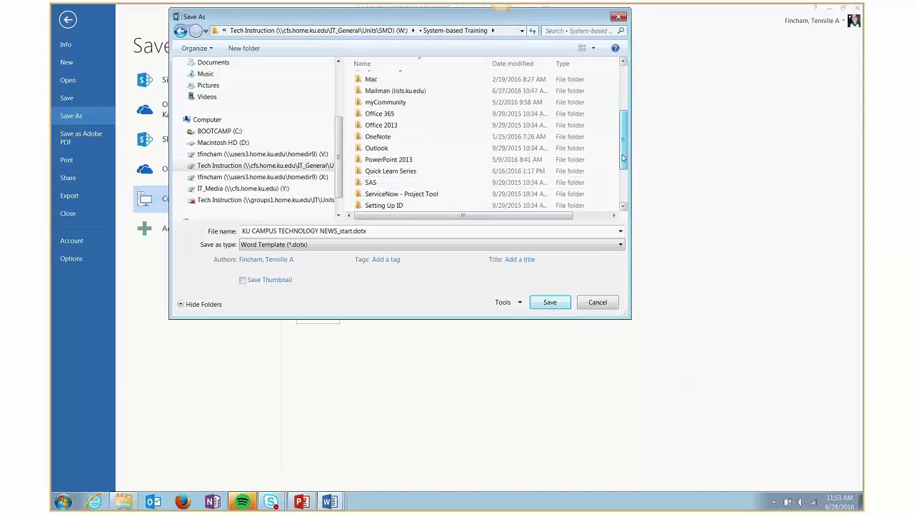
double_click(417, 172)
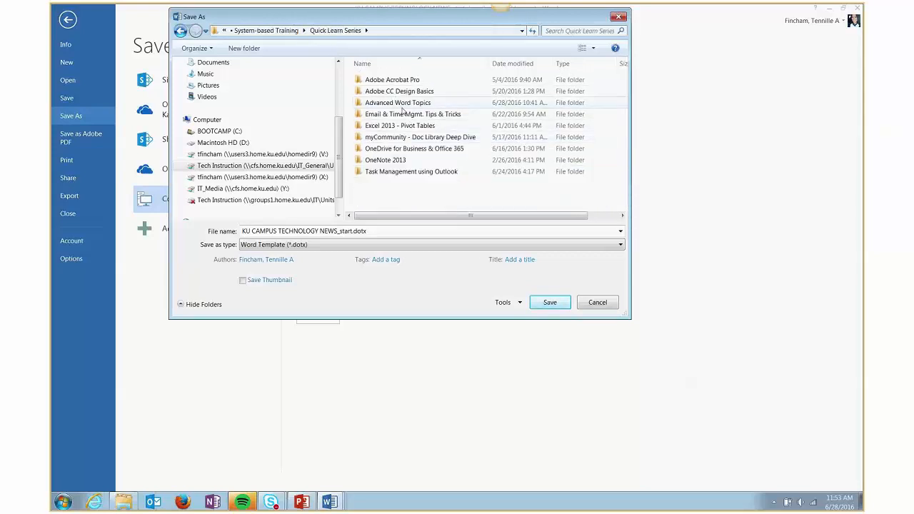
double_click(402, 104)
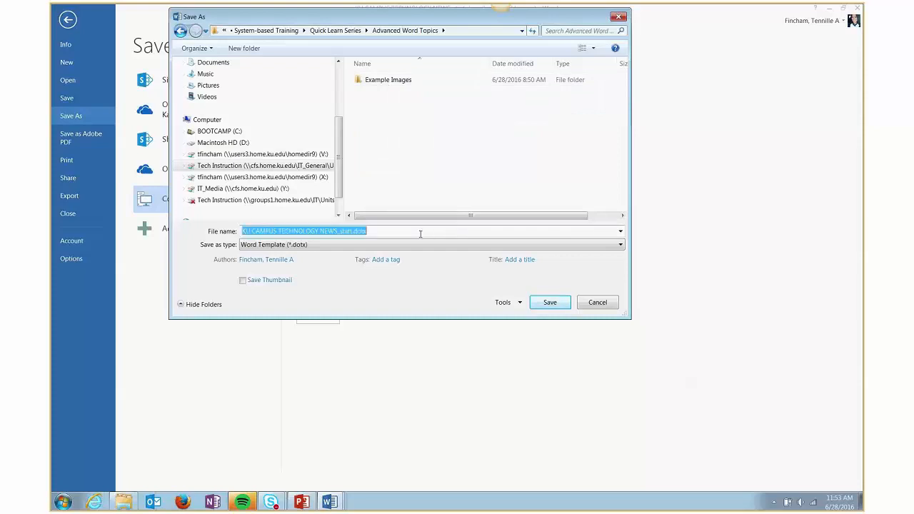
left_click(550, 302)
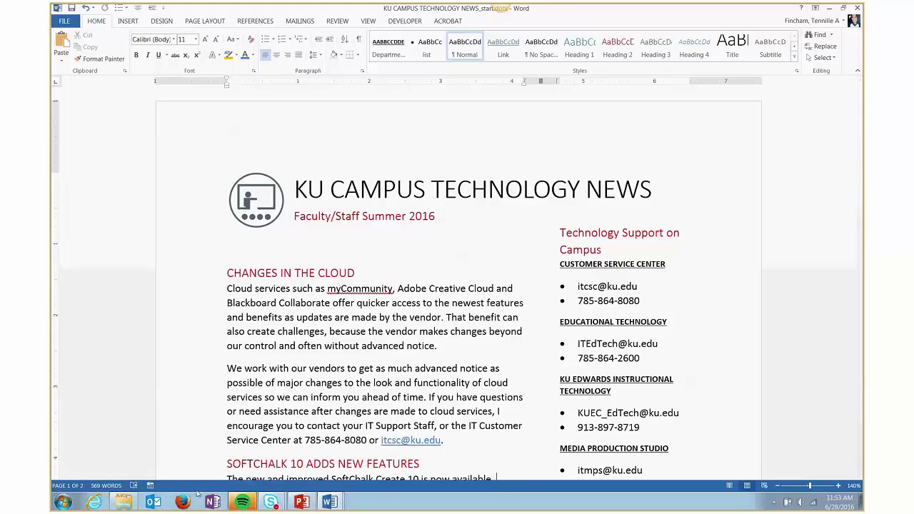
Step: Switch to the ppt_word_advanced_V2.1 presentation in PowerPoint and look through its slides
left_click(302, 503)
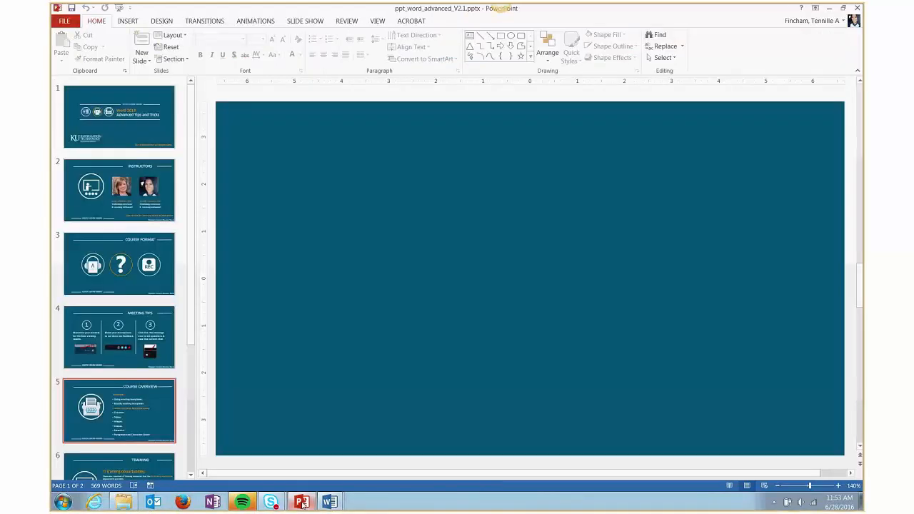
scroll(184, 357, "down", 3)
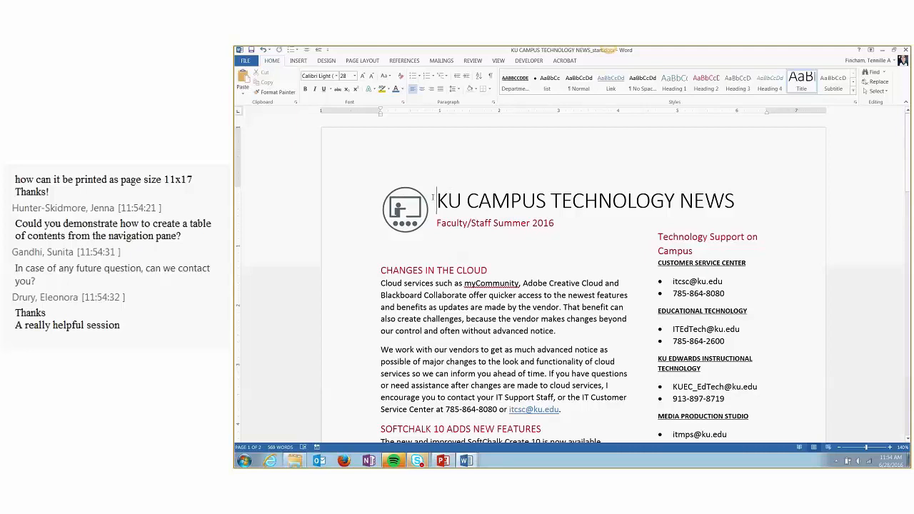
right_click(397, 194)
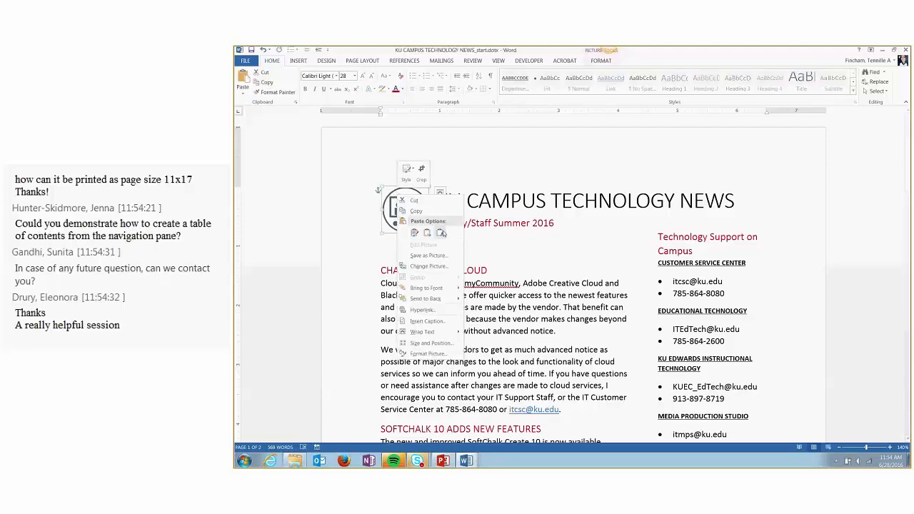
left_click(440, 193)
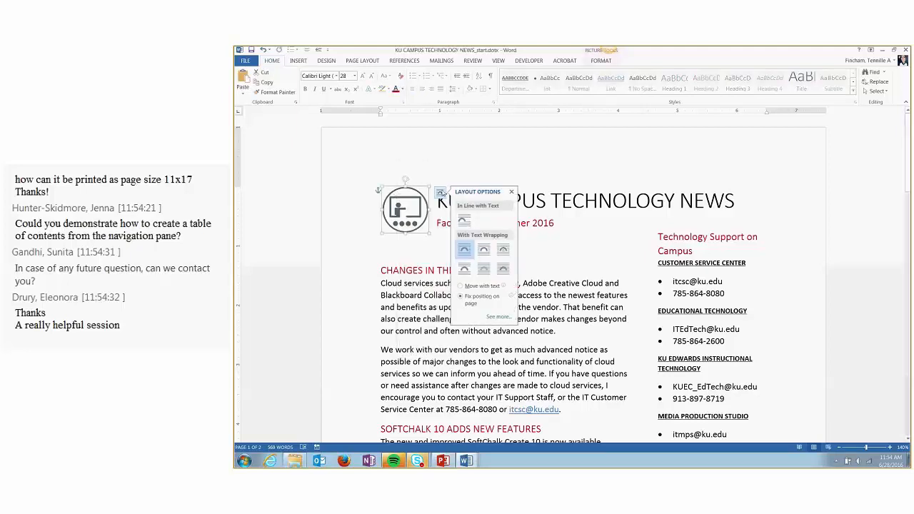
left_click(532, 164)
left_click(532, 163)
Step: Insert a page break before the KU CAMPUS TECHNOLOGY NEWS title and place the cursor on the blank first page
left_click(437, 201)
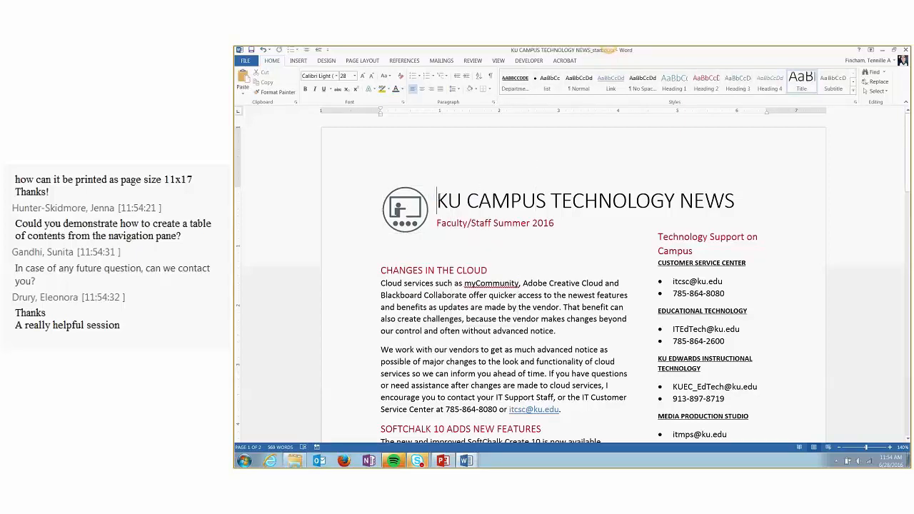
key("ctrl+Return")
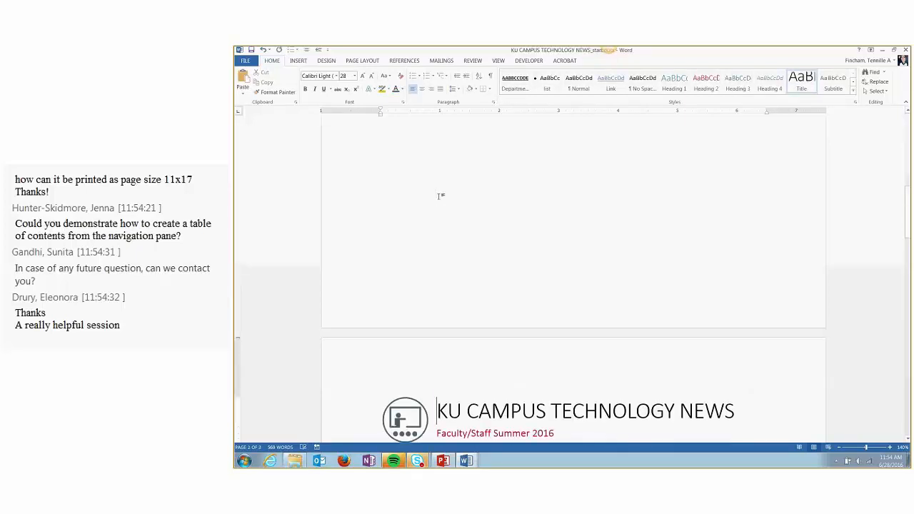
left_click(429, 201)
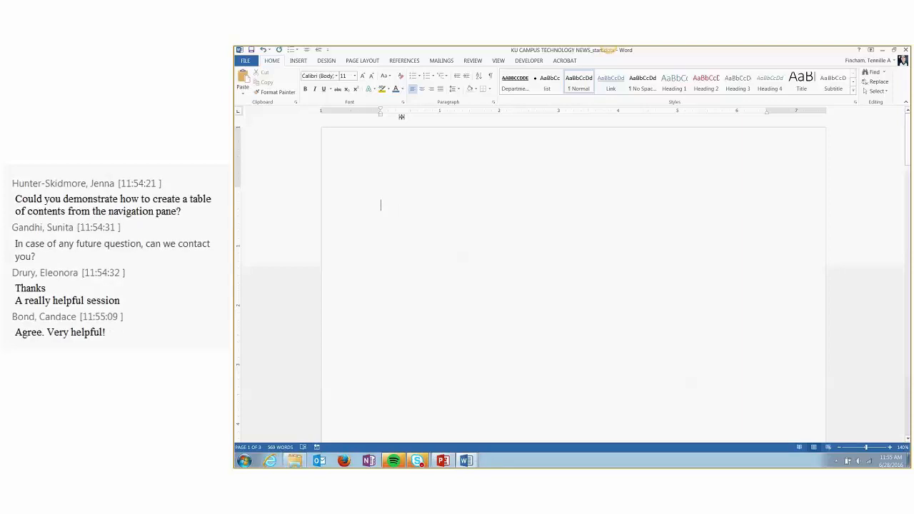
Step: Insert the Automatic Table 1 table of contents on the blank first page
left_click(472, 61)
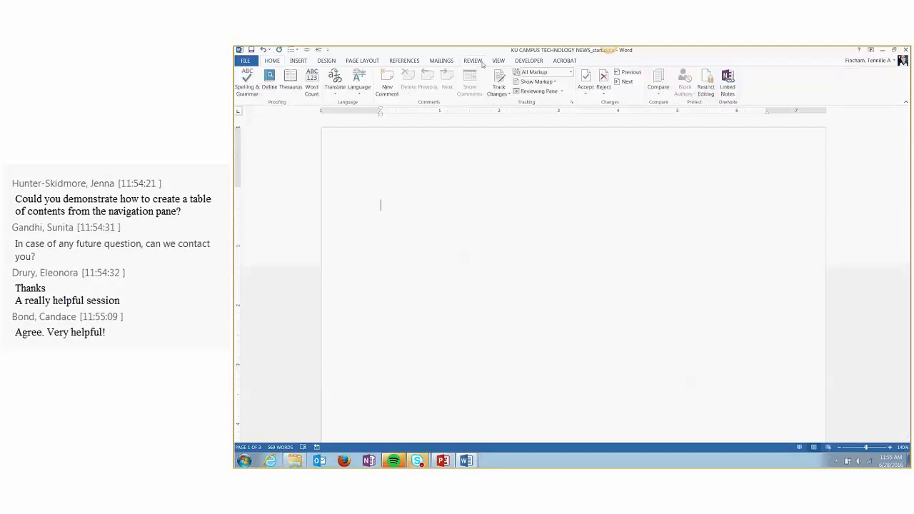
left_click(297, 61)
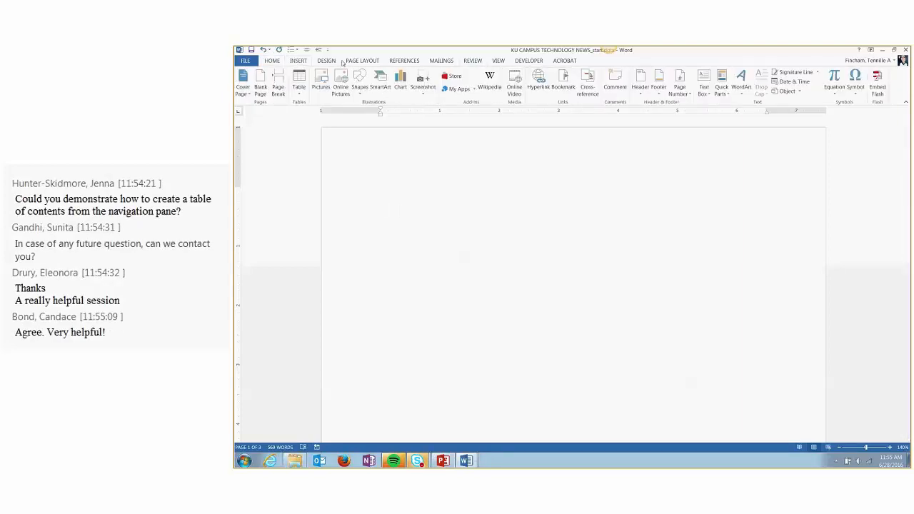
left_click(471, 60)
left_click(401, 62)
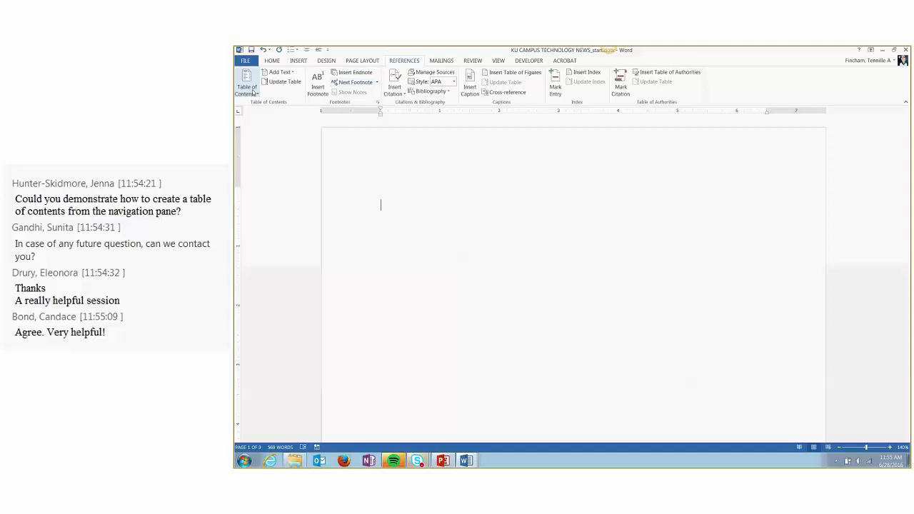
scroll(253, 82, "up", 1)
left_click(408, 63)
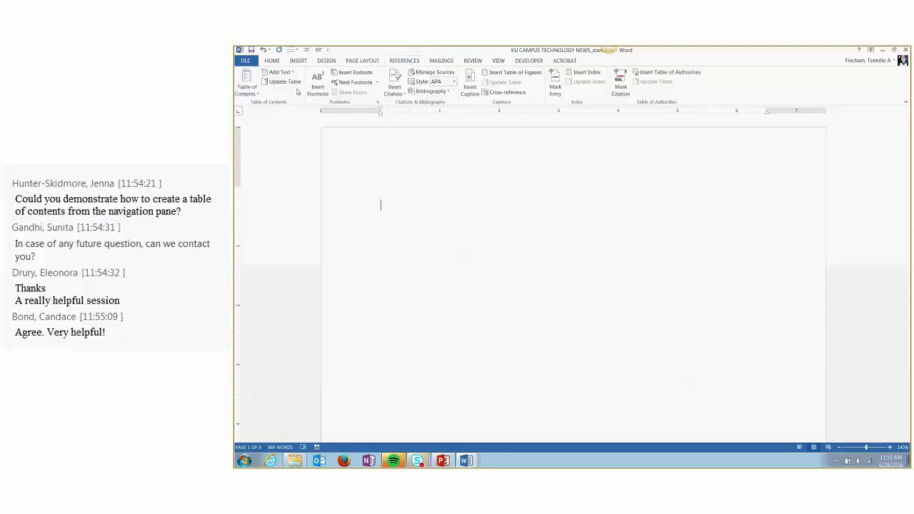
left_click(257, 94)
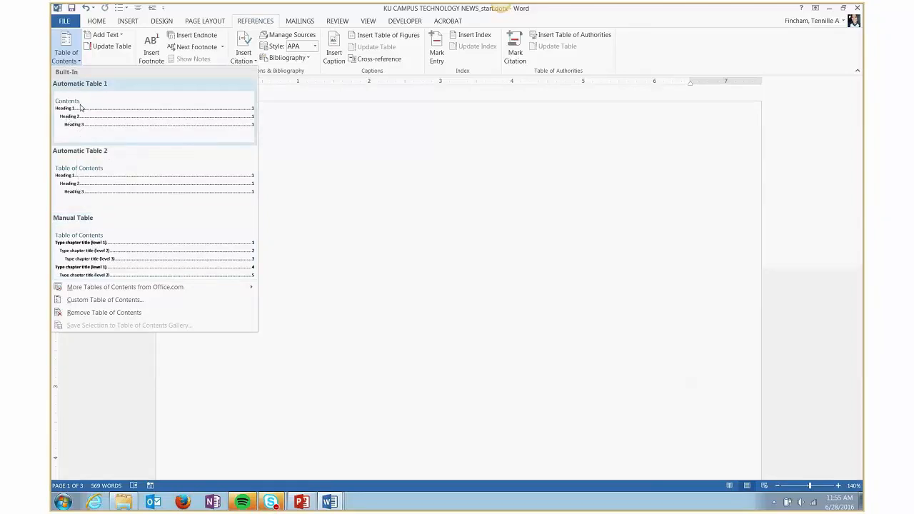
left_click(109, 137)
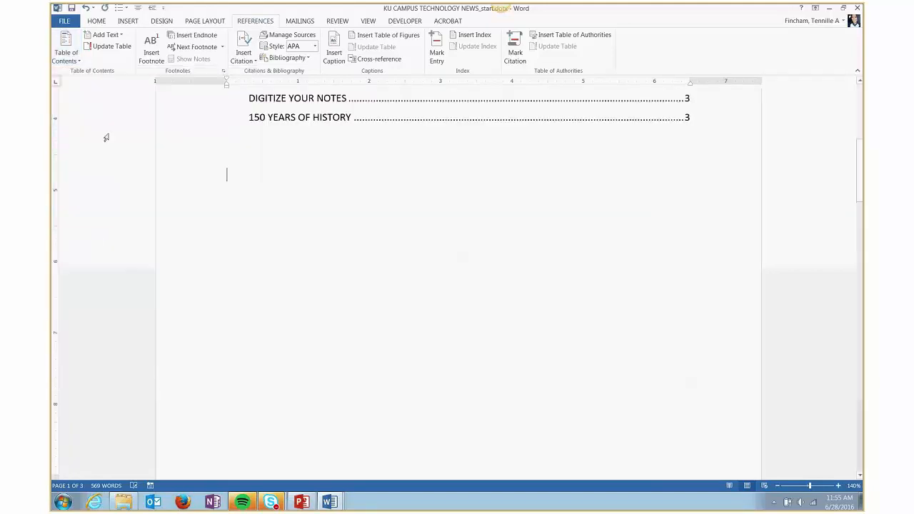
scroll(105, 138, "up", 5)
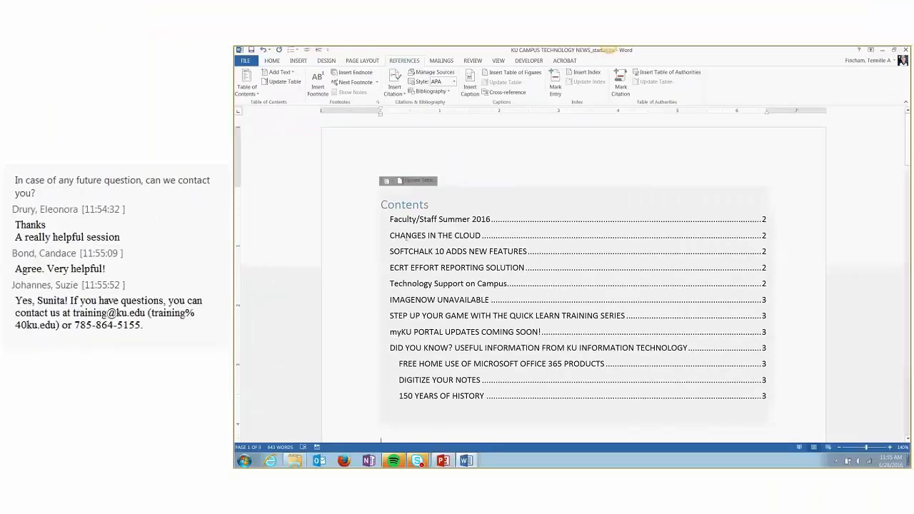
left_click(404, 236)
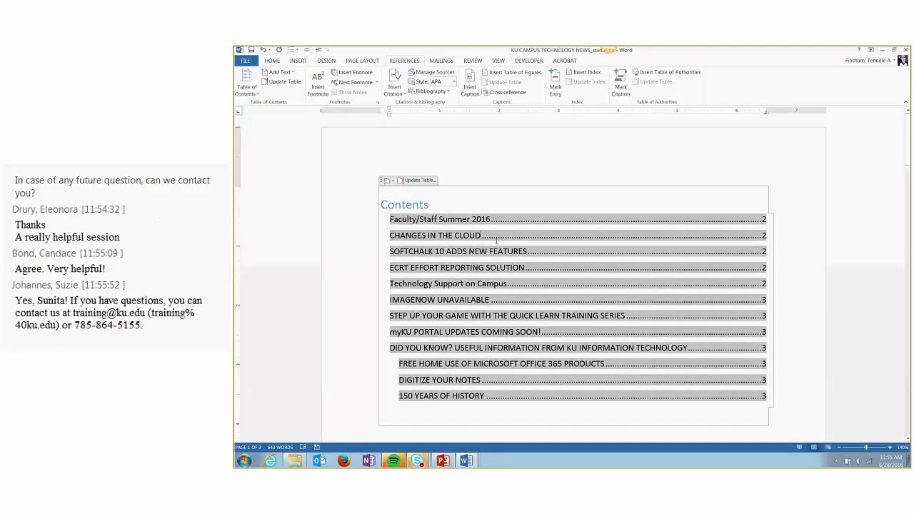
left_click(792, 207)
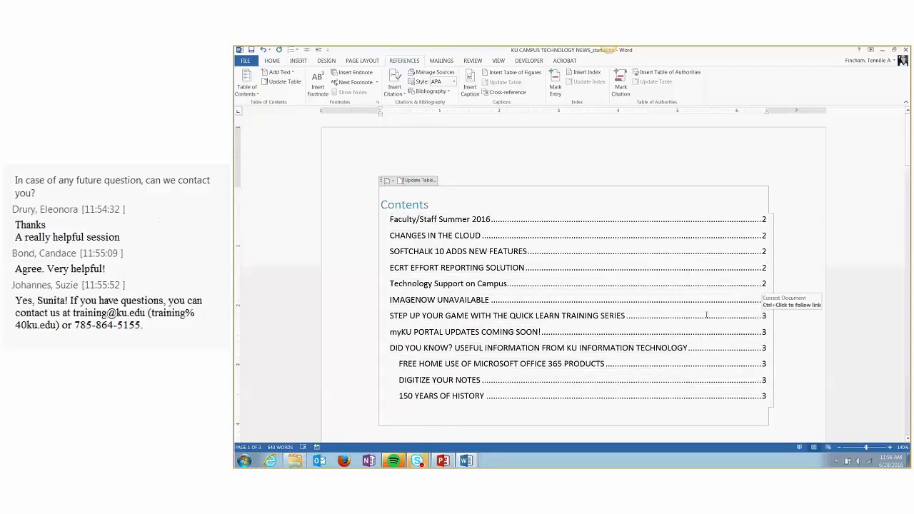
Step: Delete IN THE CLOUD from the CHANGES IN THE CLOUD article heading
scroll(706, 315, "down", 7)
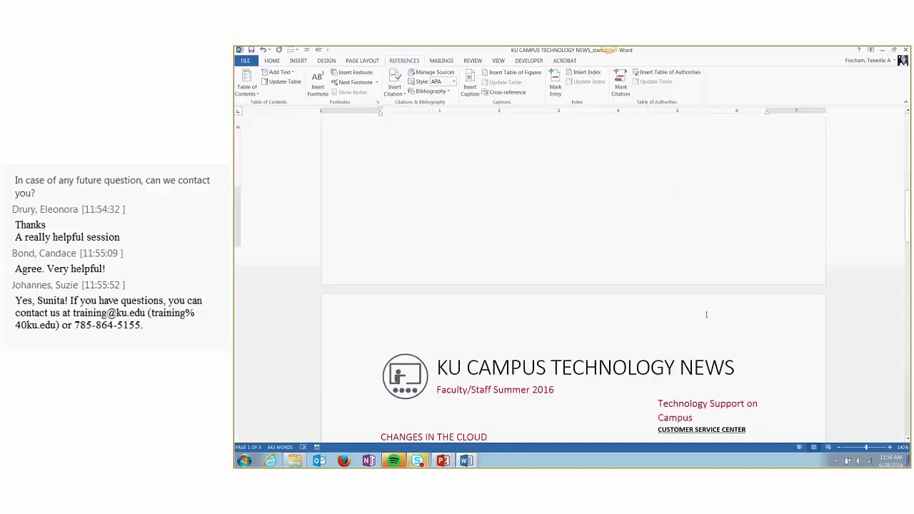
scroll(706, 315, "down", 5)
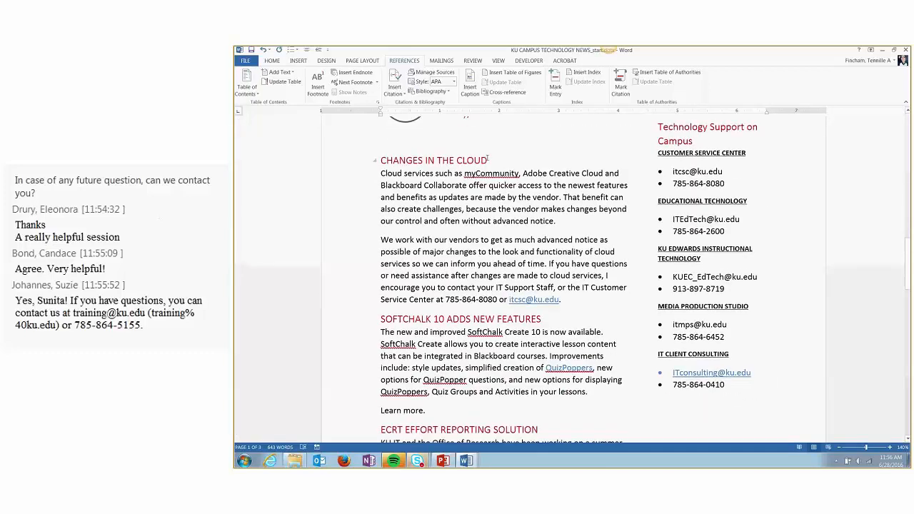
left_click_drag(488, 160, 428, 160)
key("BackSpace")
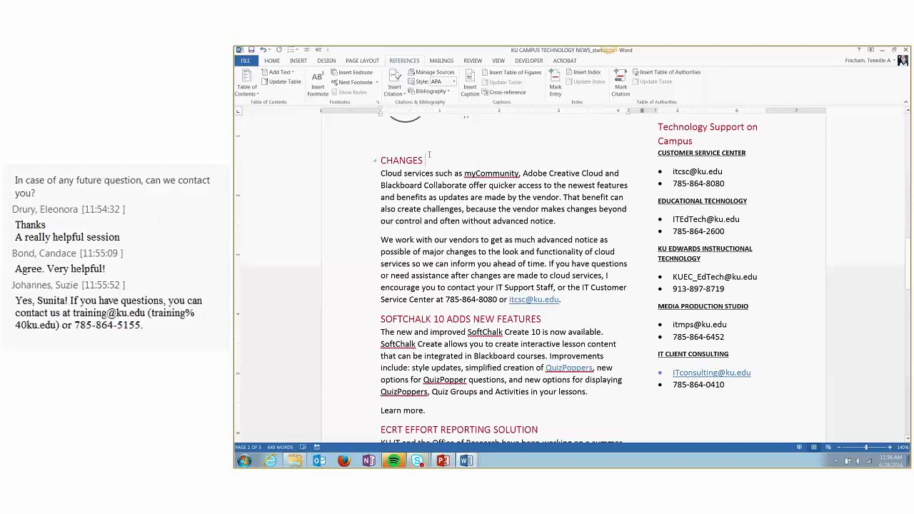
Step: Insert a page break directly before the ECRT EFFORT REPORTING SOLUTION heading
scroll(555, 330, "down", 2)
scroll(554, 330, "down", 3)
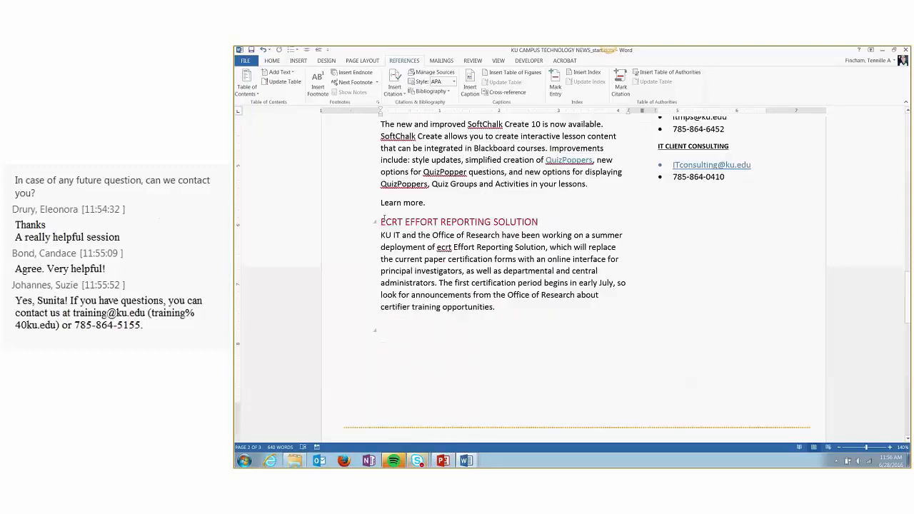
left_click(383, 220)
key("ctrl+Return")
scroll(542, 310, "down", 3)
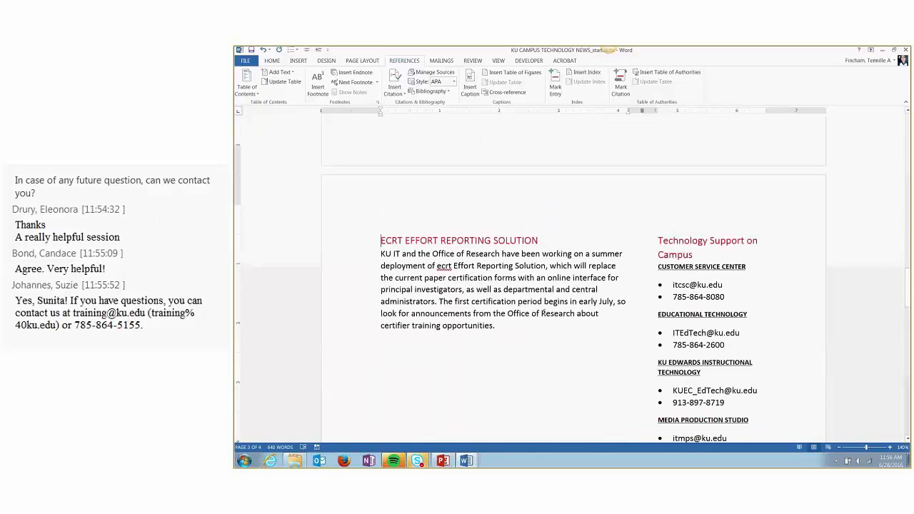
Step: Update the entire table of contents on the first page, including both its heading entries and page numbers
scroll(543, 311, "up", 6)
scroll(543, 311, "up", 10)
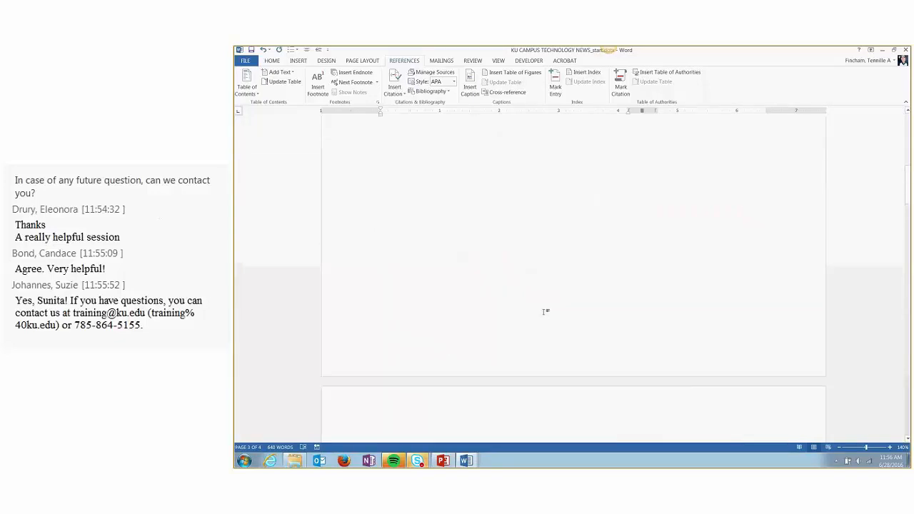
scroll(543, 312, "up", 3)
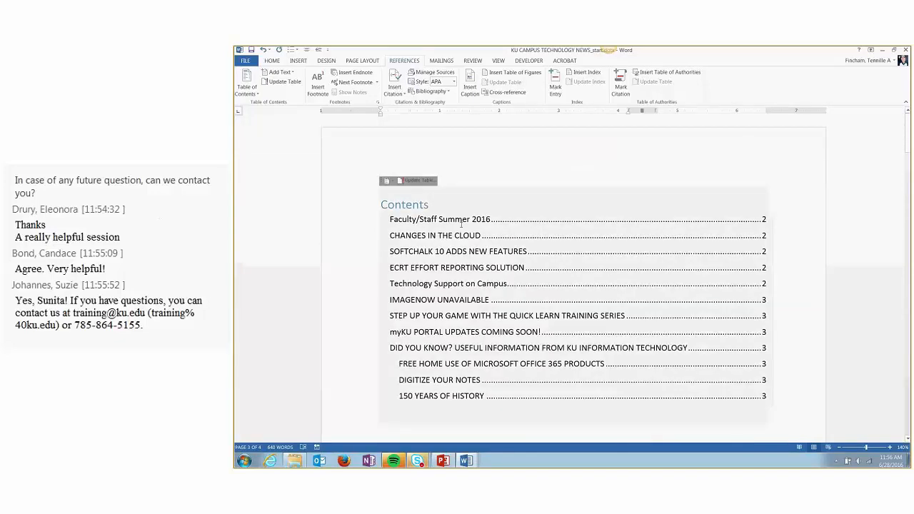
left_click(423, 205)
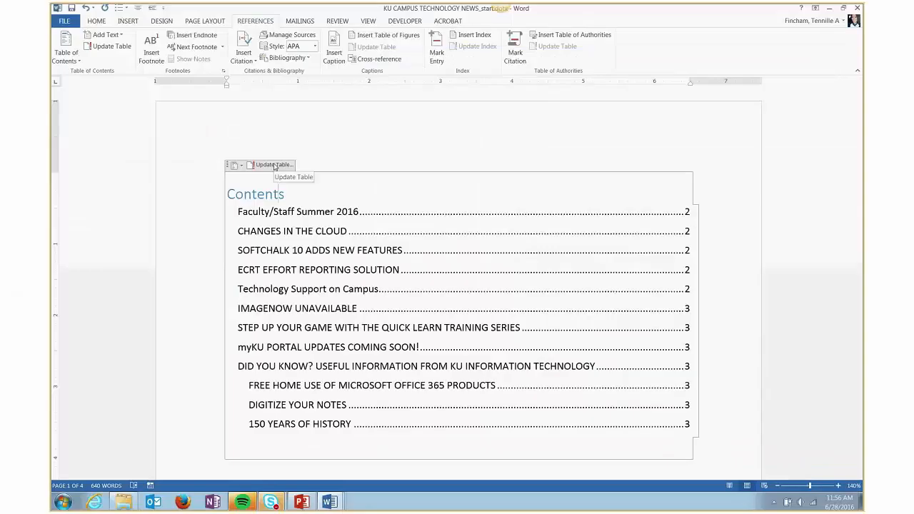
left_click(420, 182)
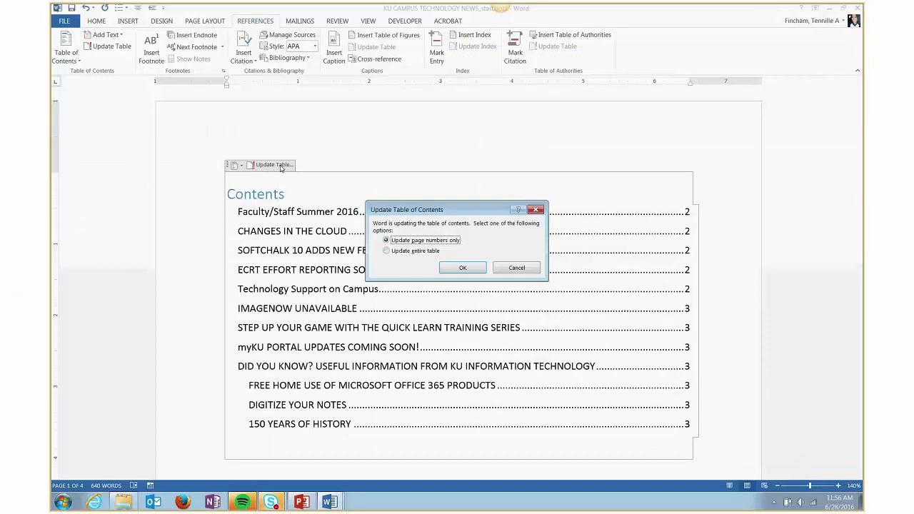
left_click(385, 251)
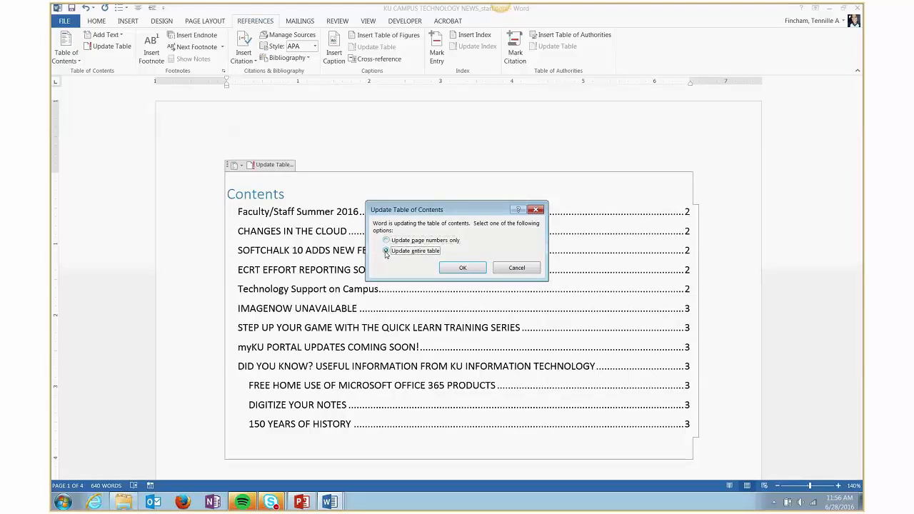
left_click(456, 269)
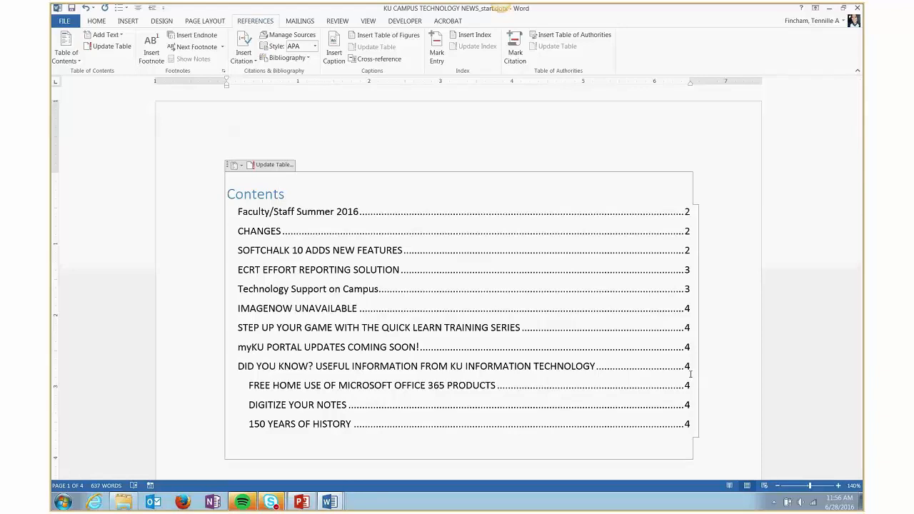
left_click(786, 297)
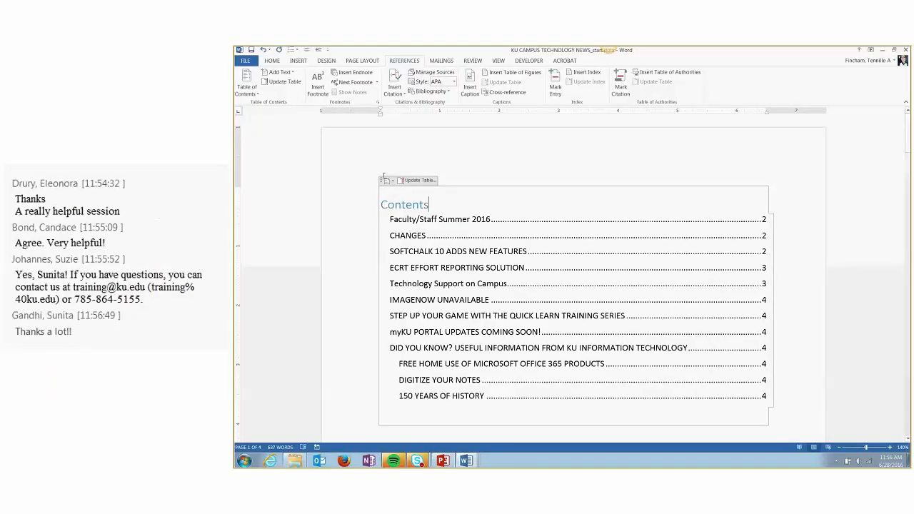
scroll(348, 221, "down", 10)
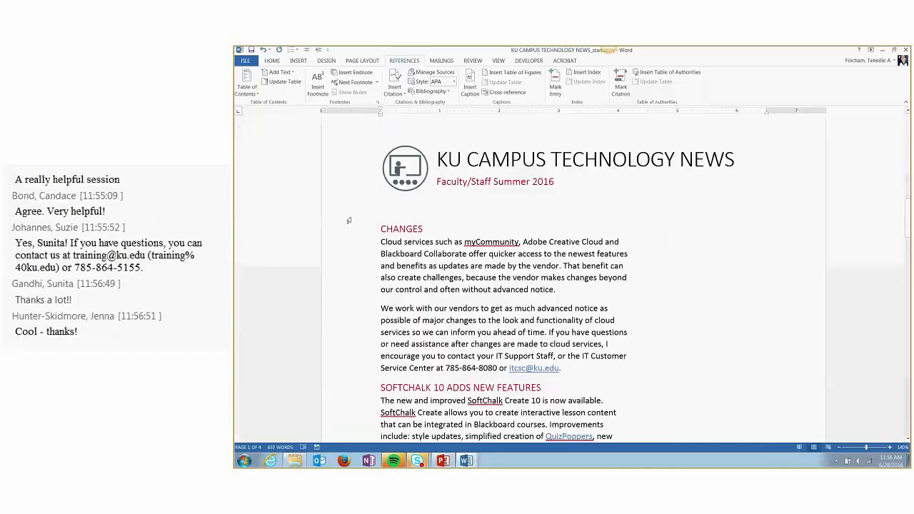
scroll(477, 249, "up", 3)
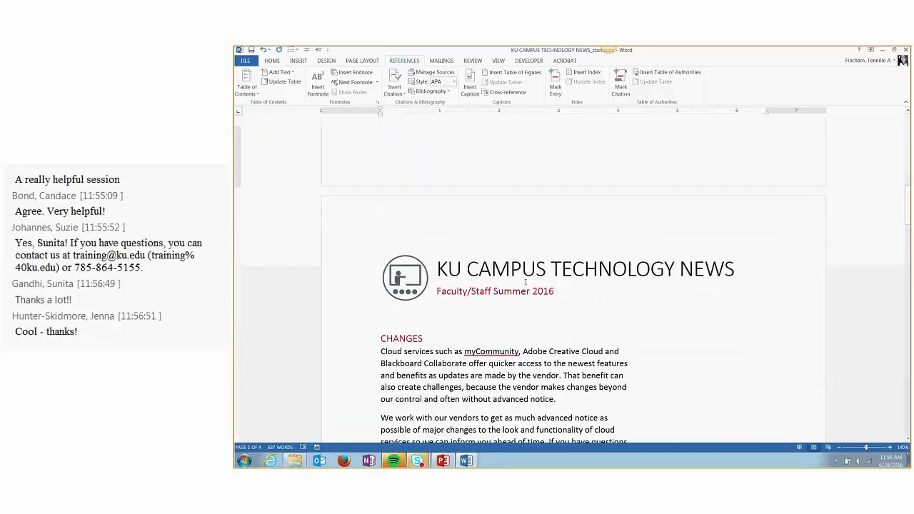